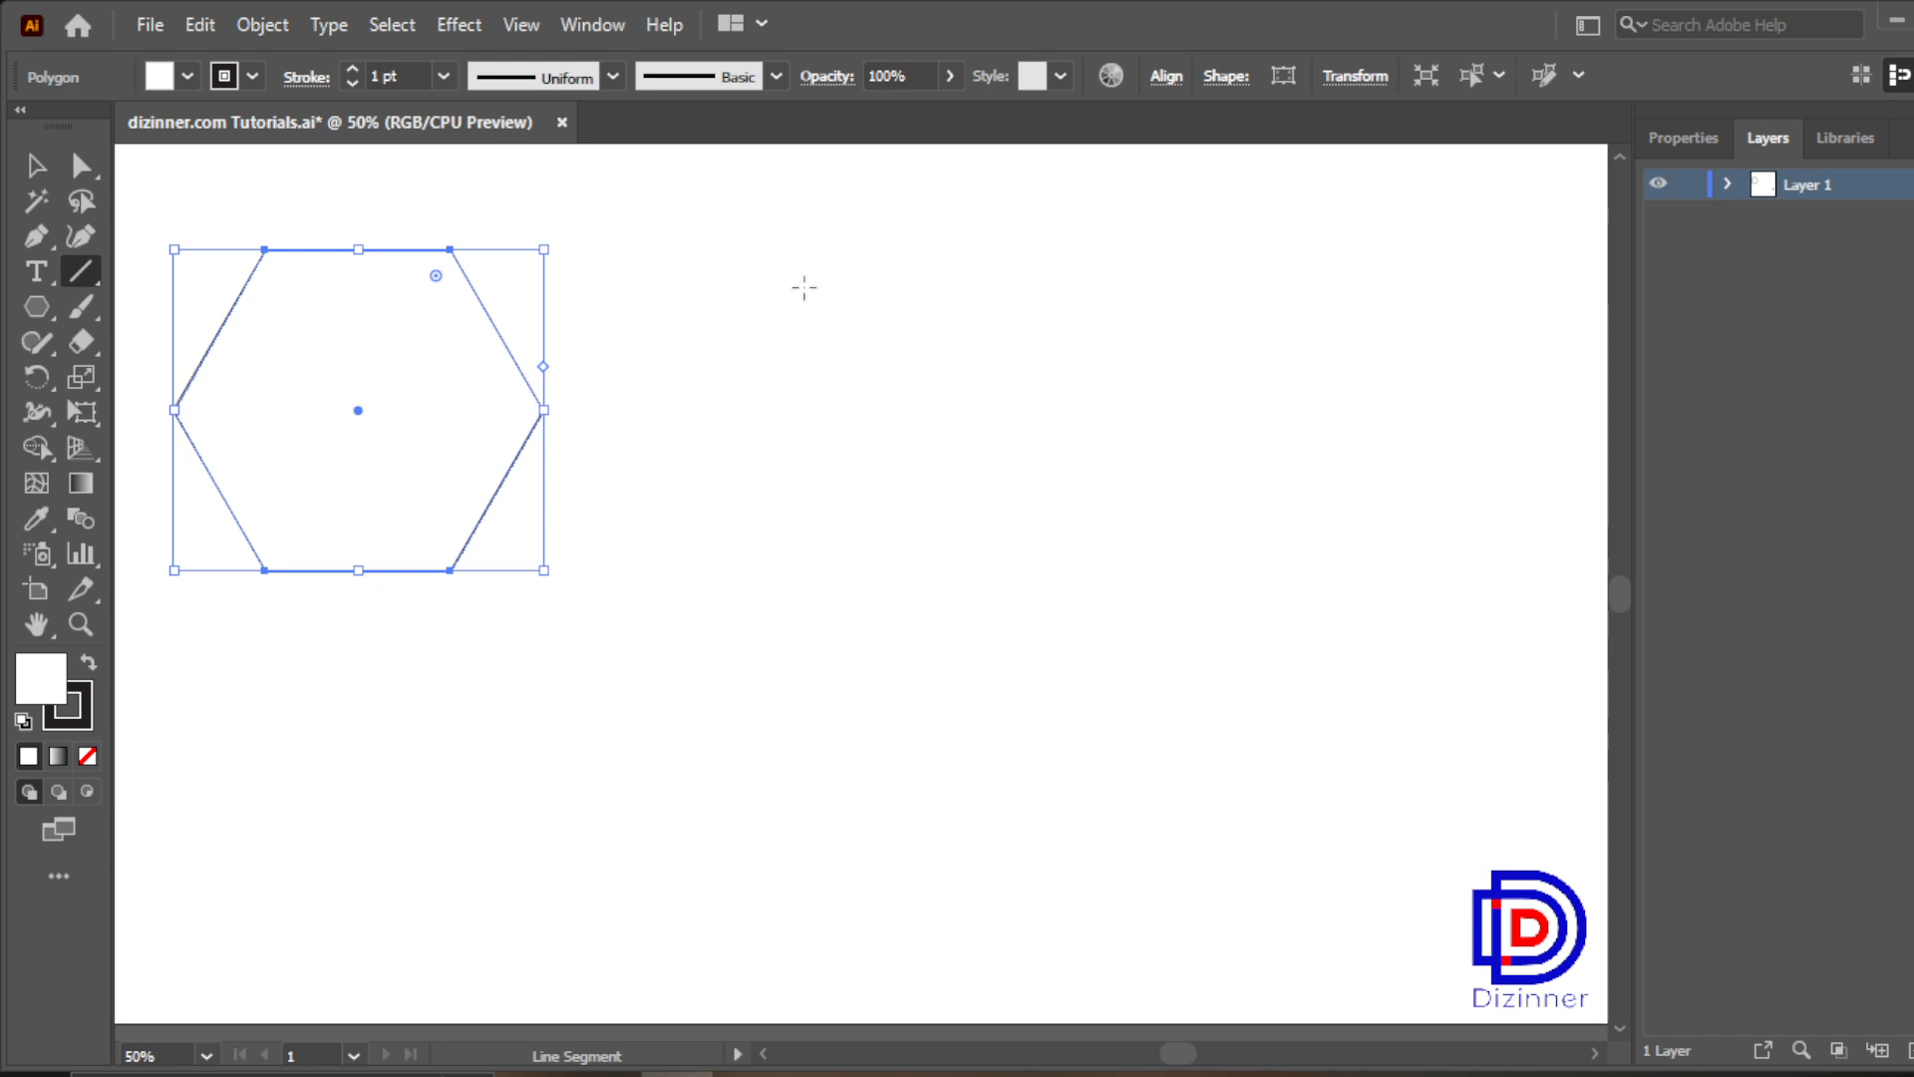
left_click_drag(802, 285, 795, 473)
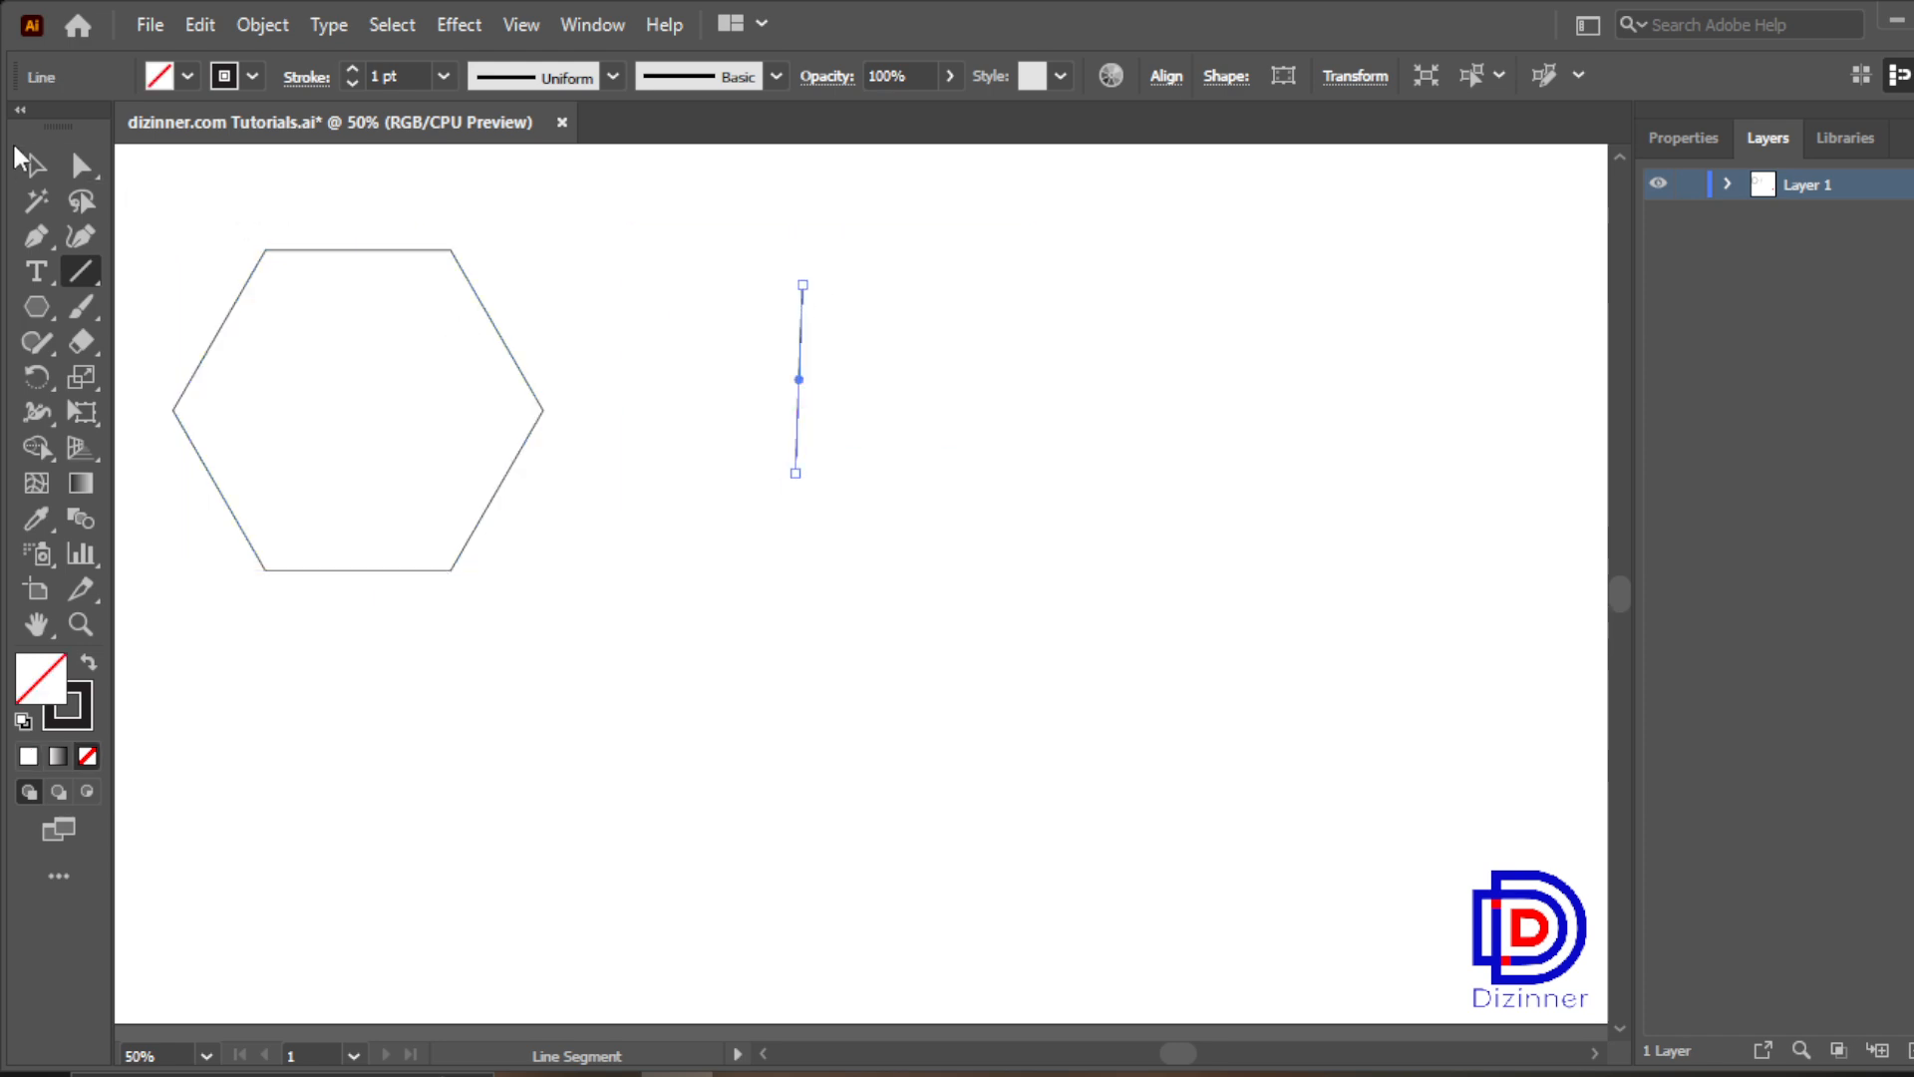
left_click(34, 166)
key("Delete")
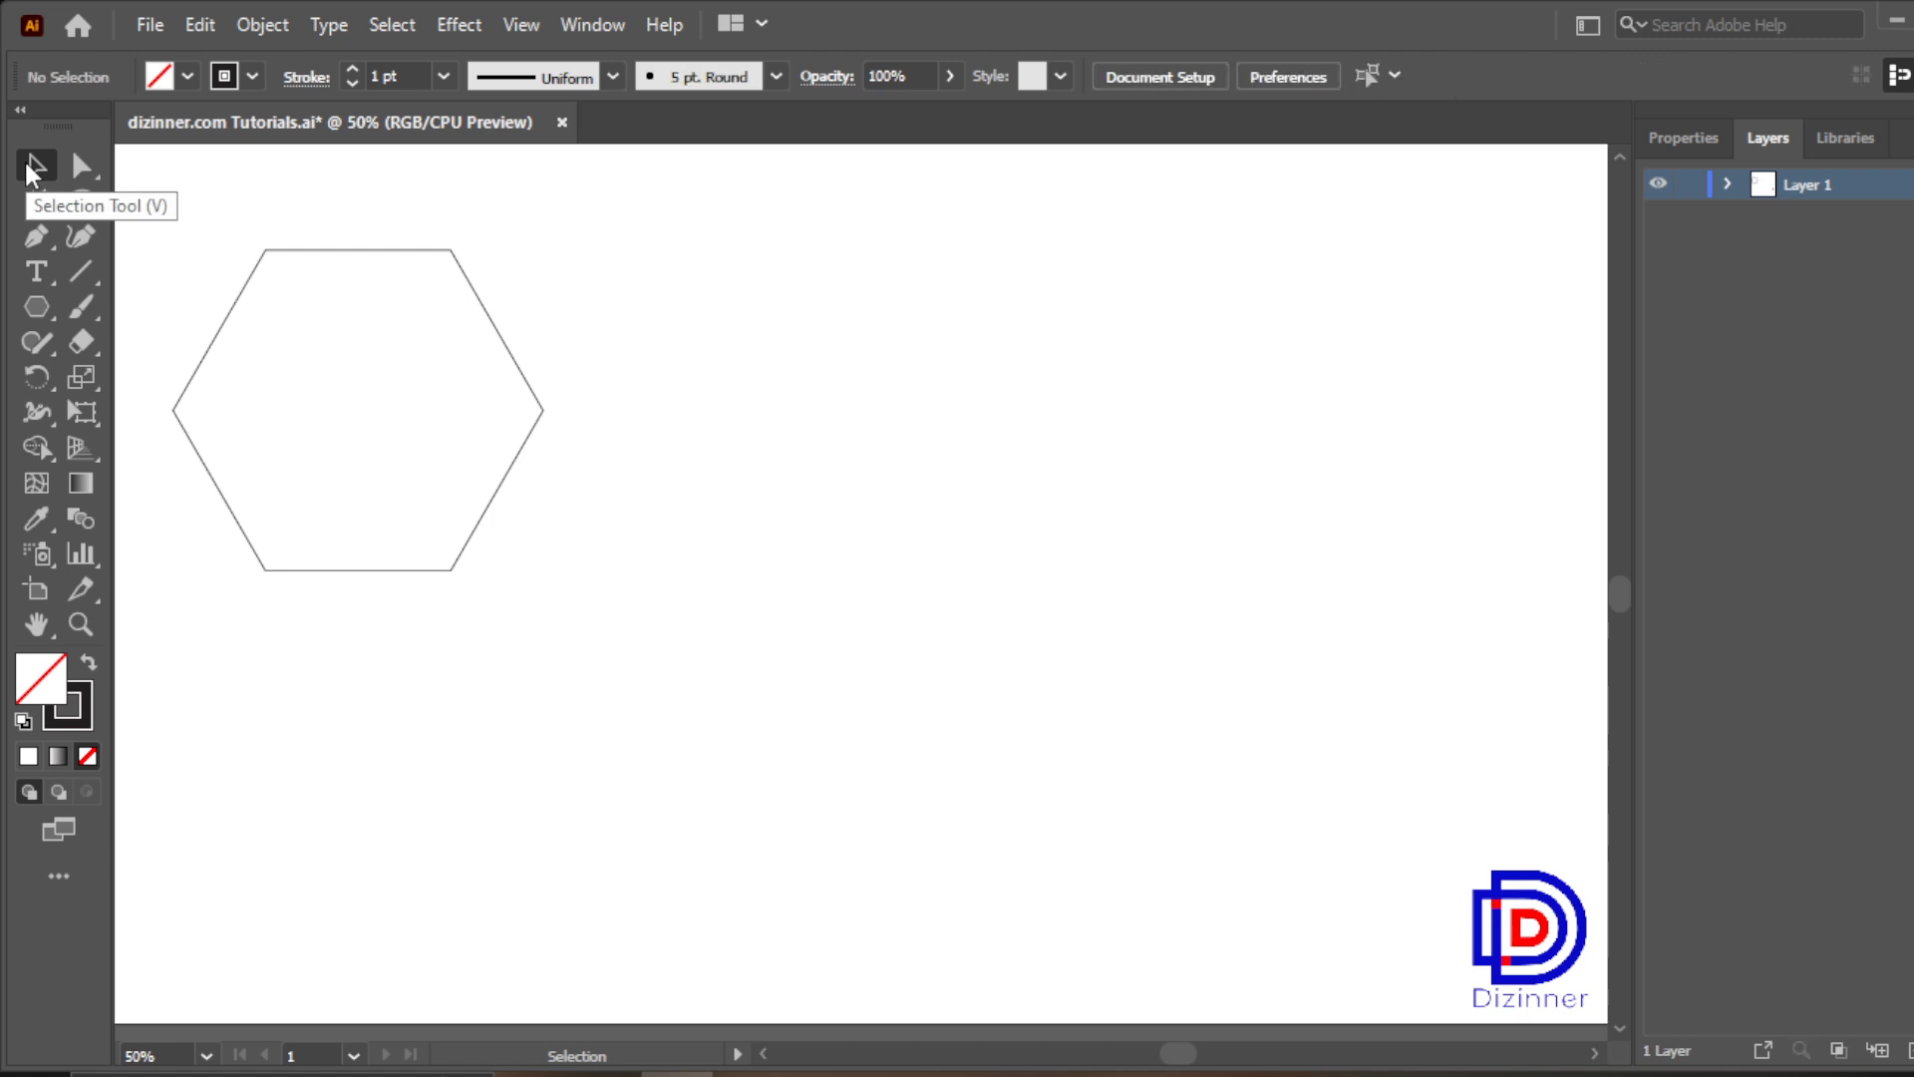
Select the white-stroked paths hidden beside the hexagon and delete them
left_click_drag(671, 243, 1296, 1006)
mouse_move(1326, 1074)
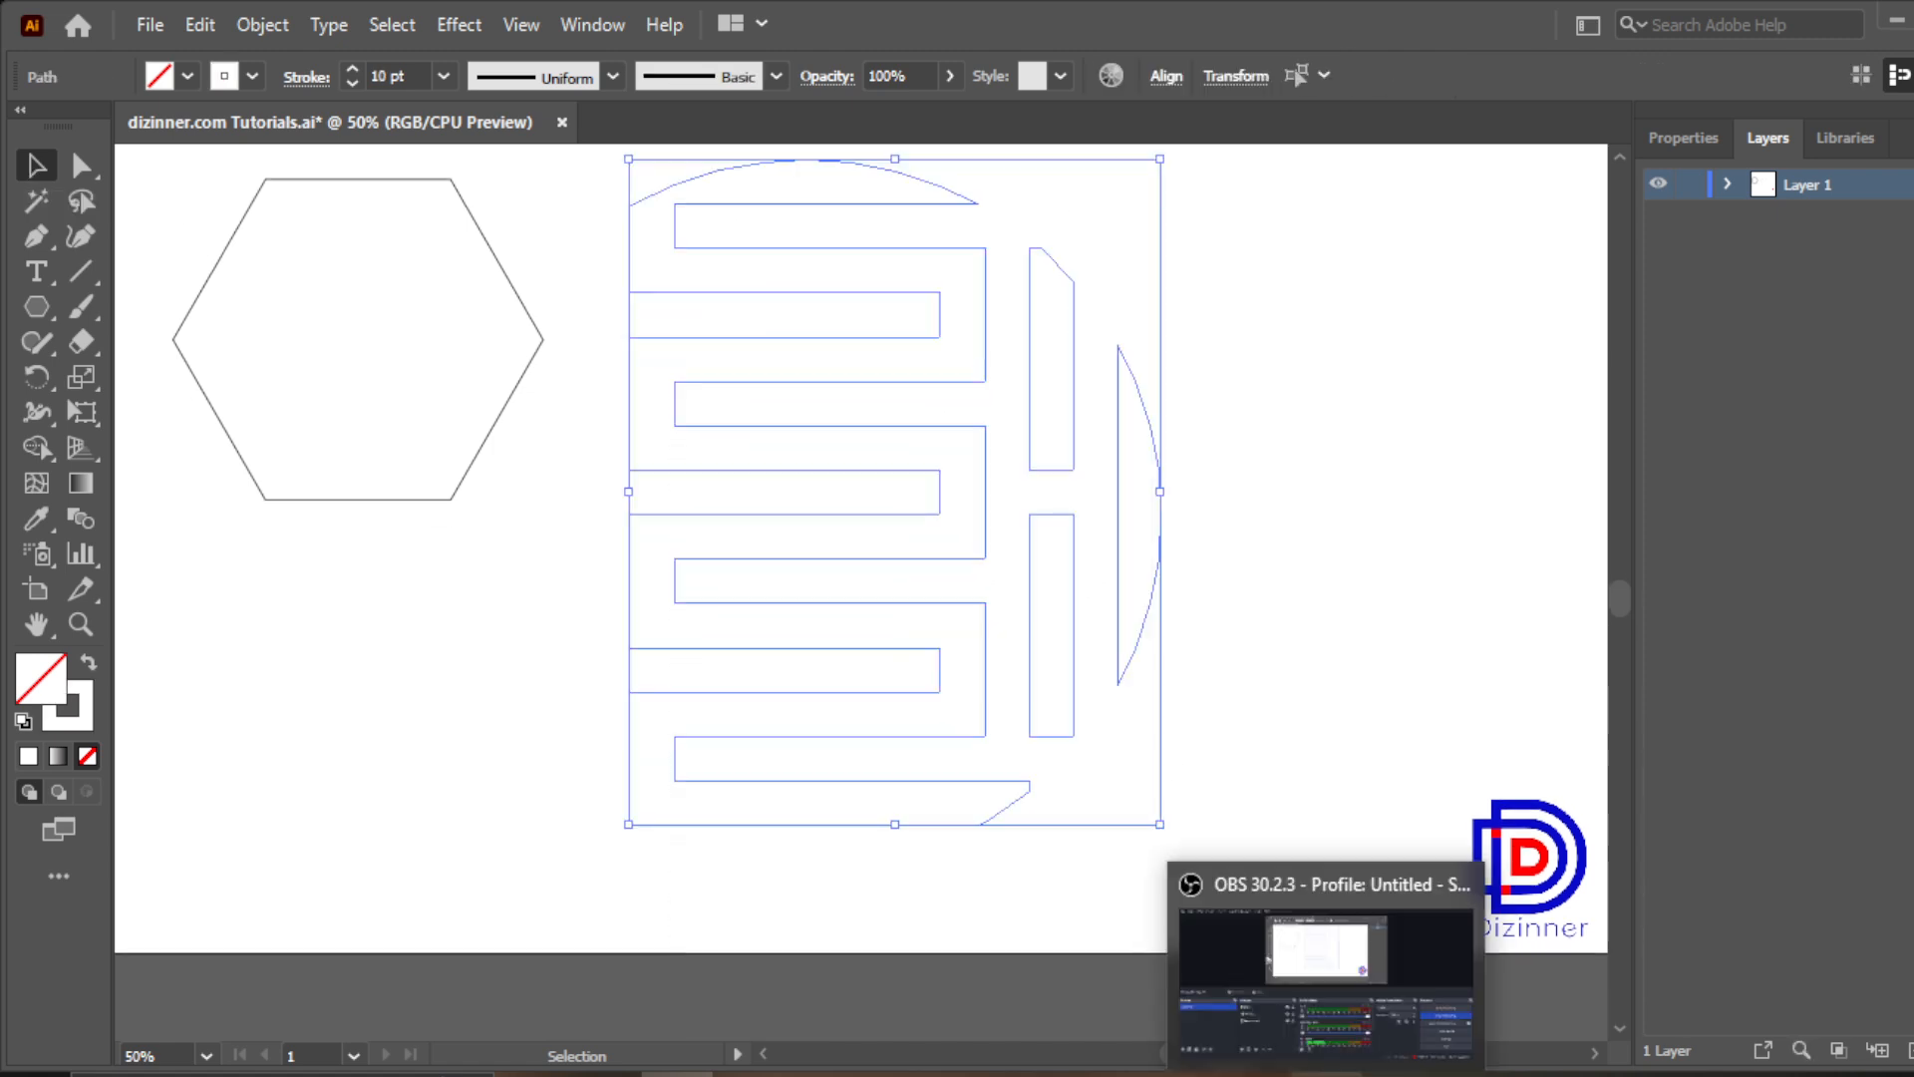
key("Delete")
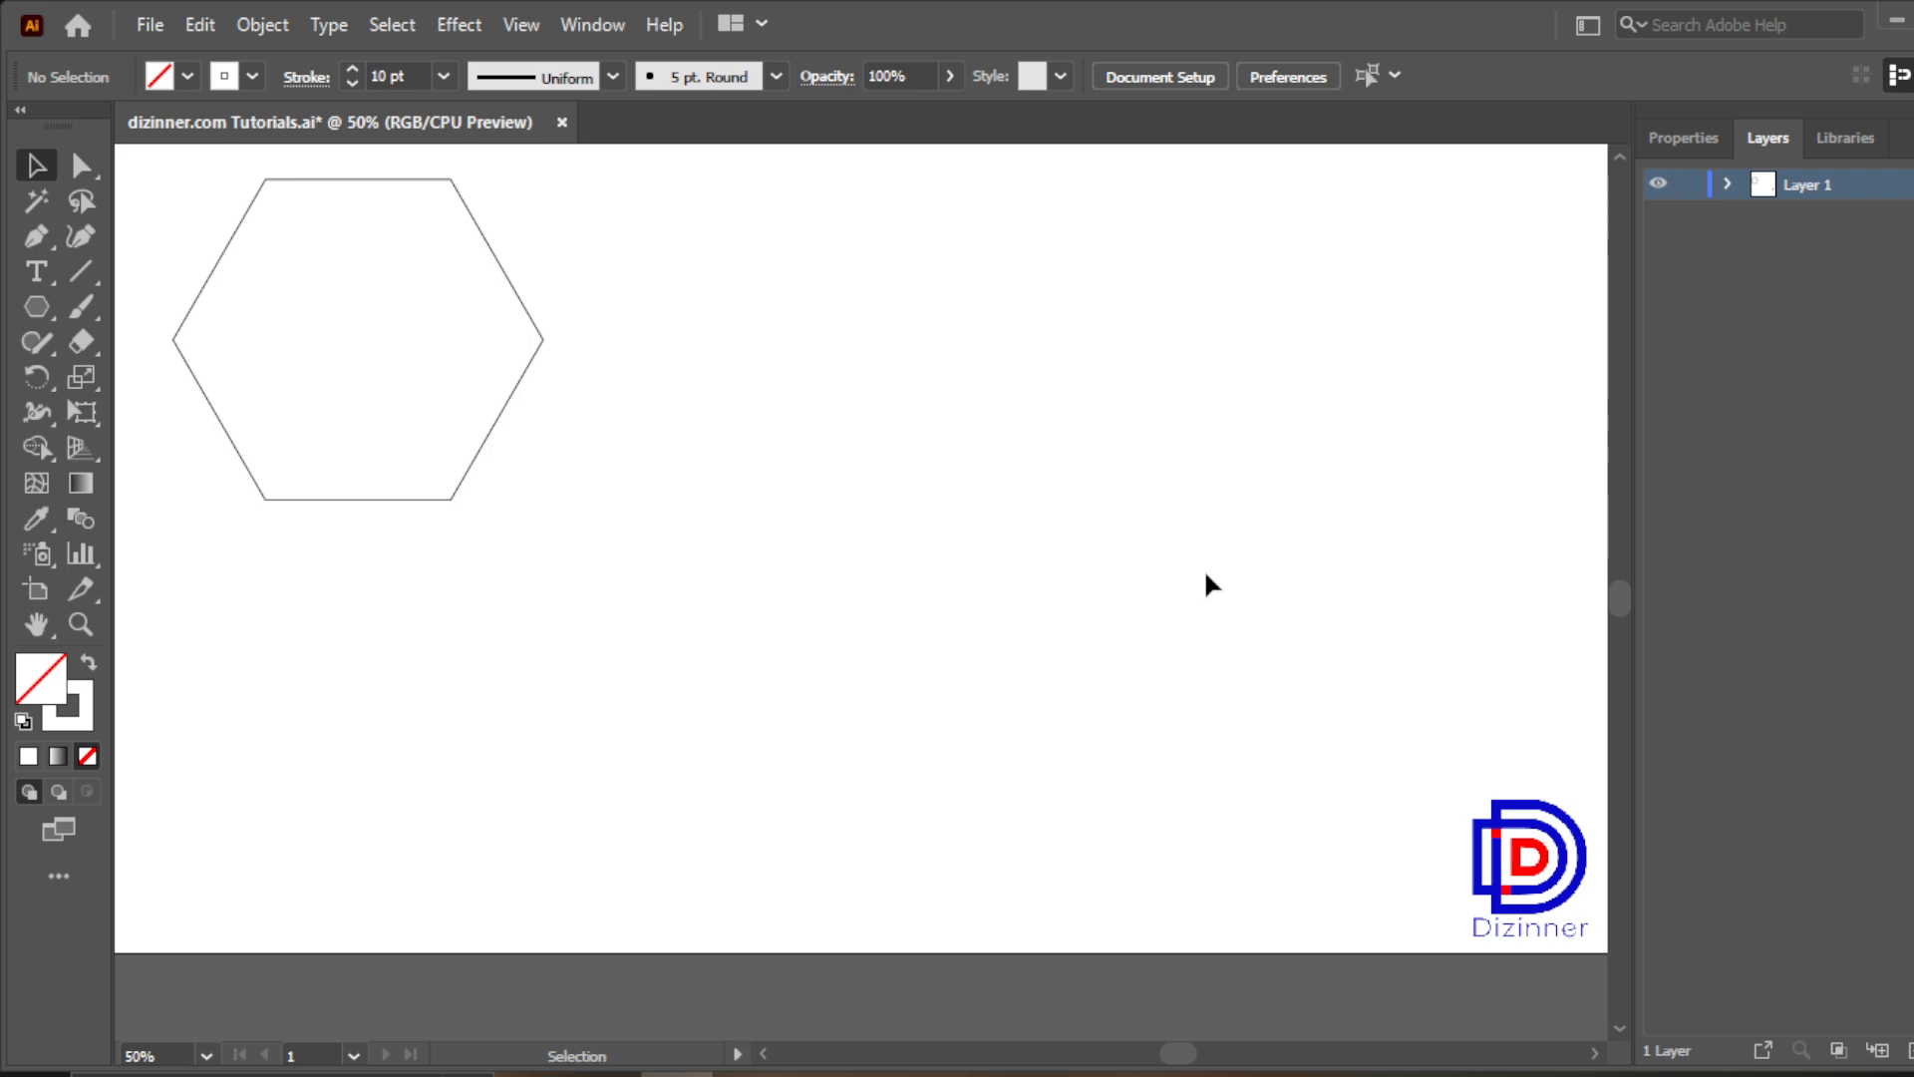
Draw a long, straight vertical line segment in the empty area beside the hexagon, starting level with its upper edge
left_click(36, 624)
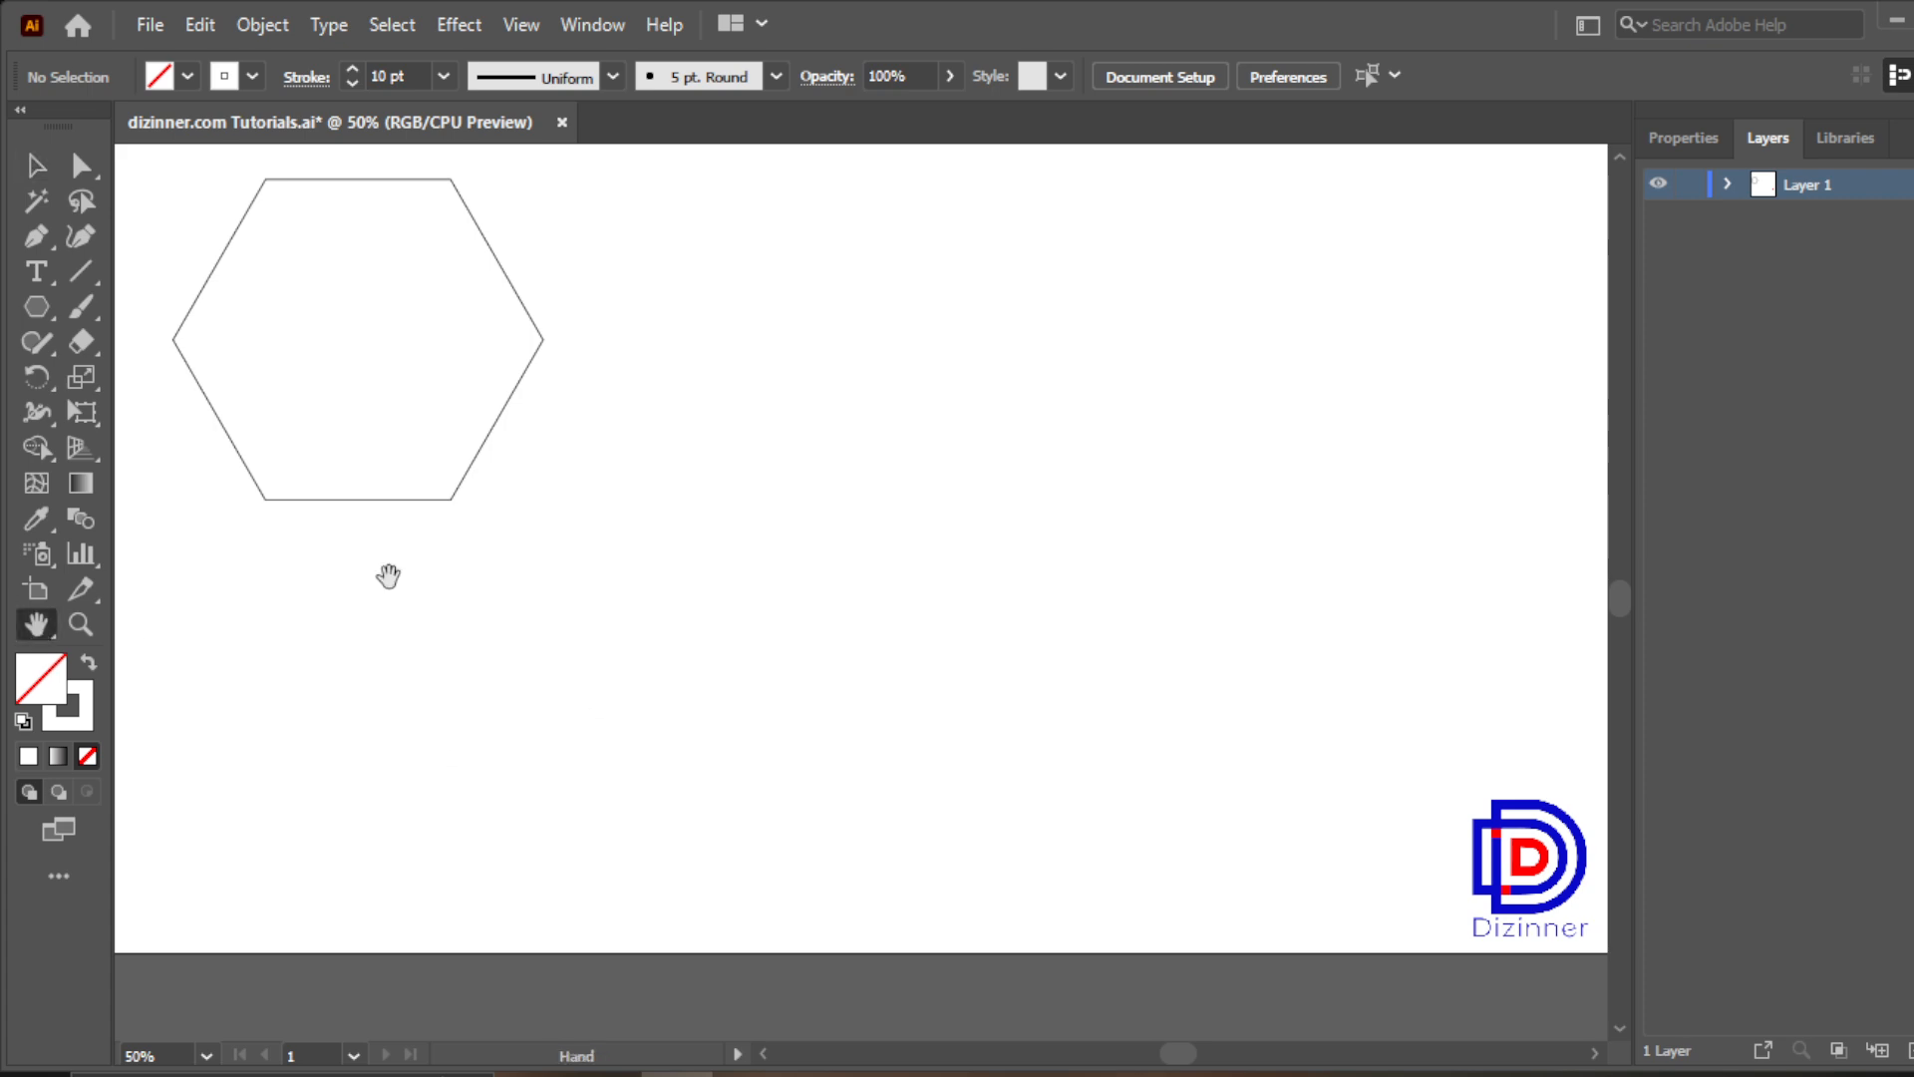
left_click_drag(746, 482, 742, 601)
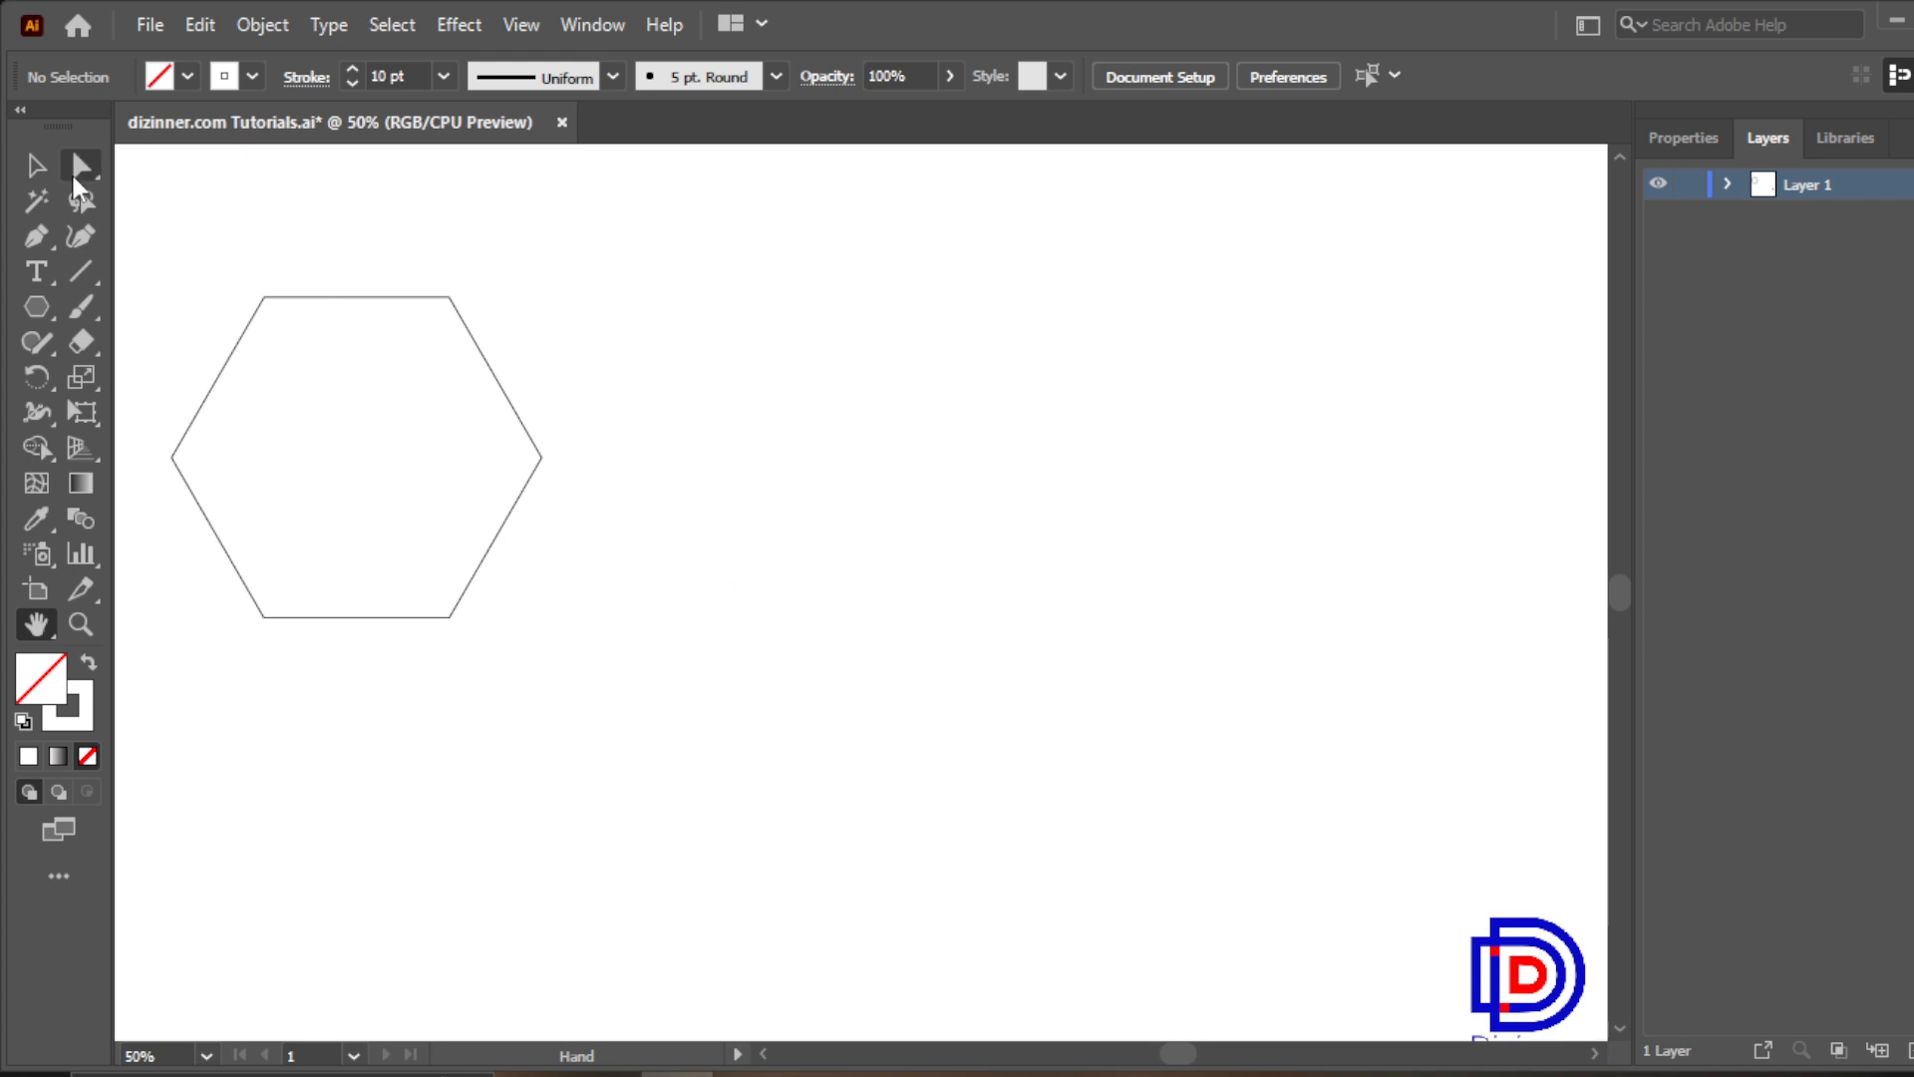
left_click(36, 165)
left_click(82, 270)
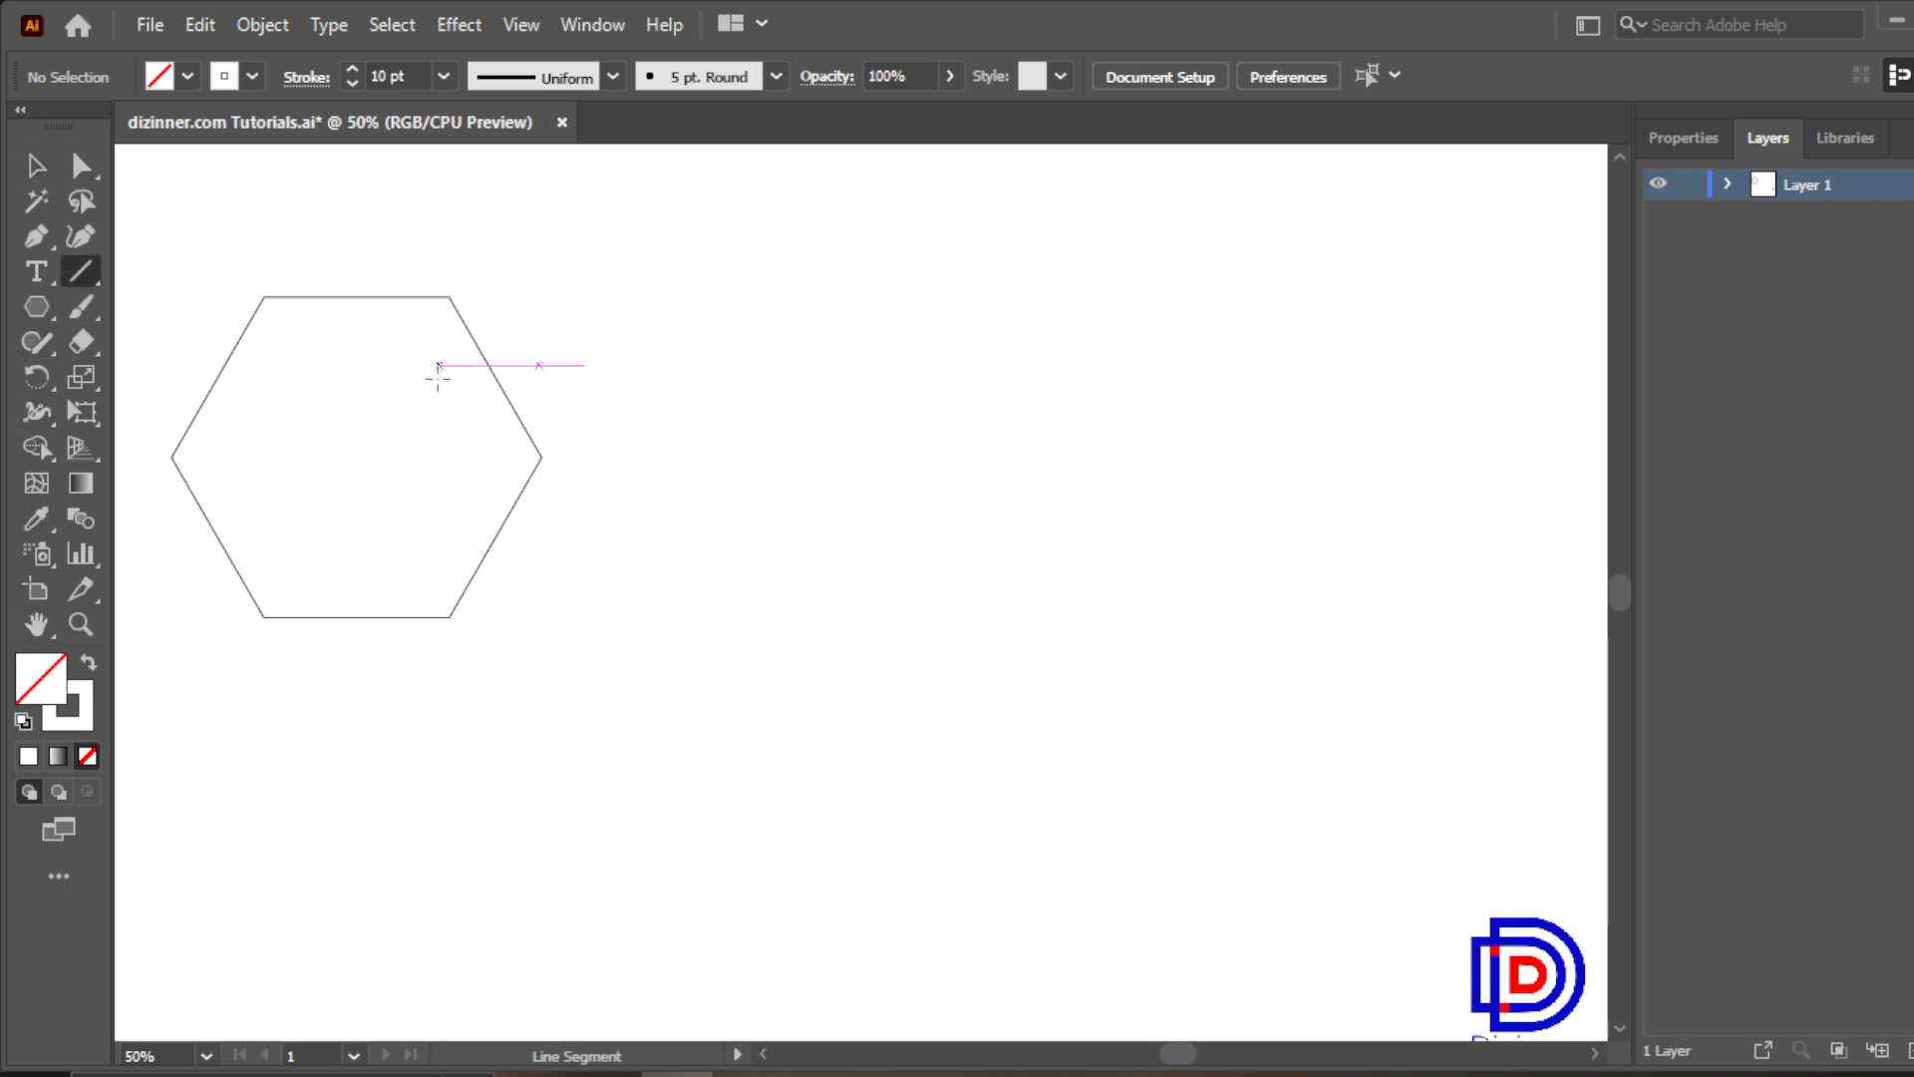
left_click_drag(750, 297, 746, 945)
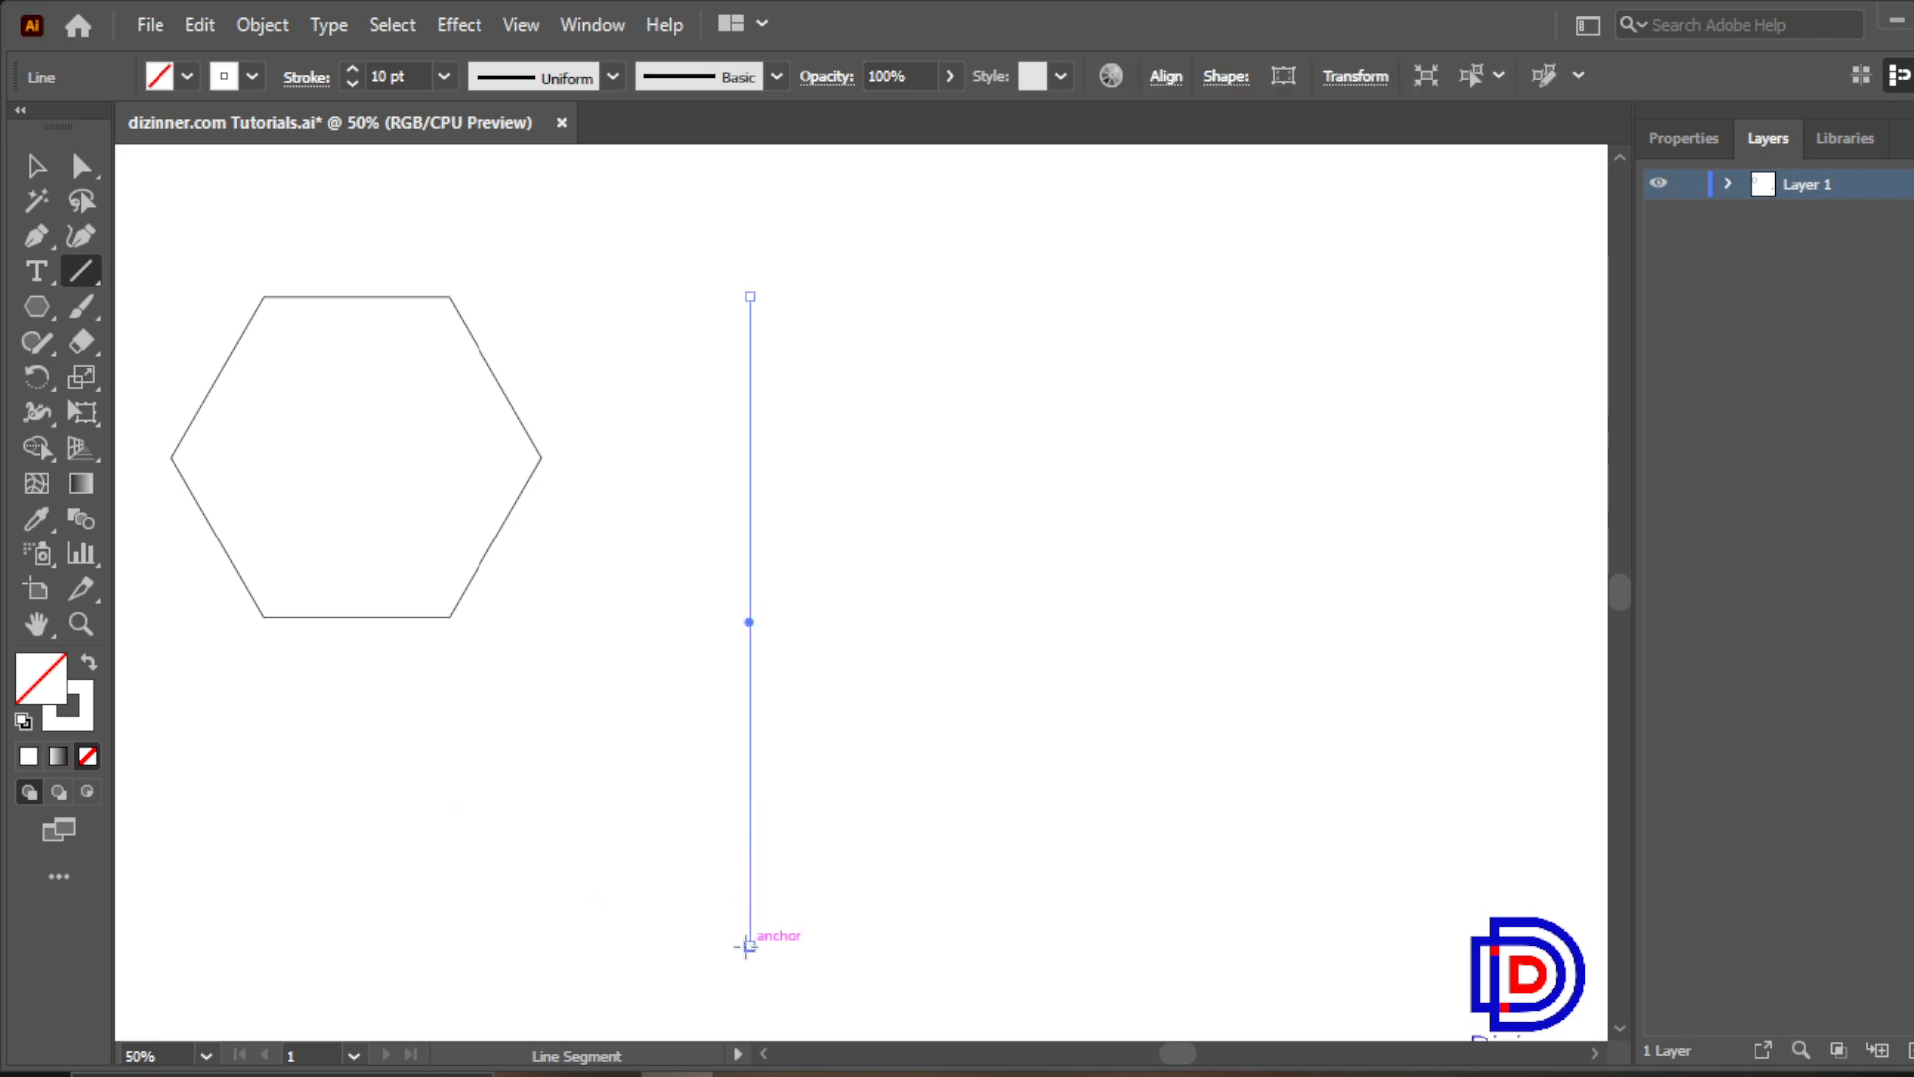
key("v")
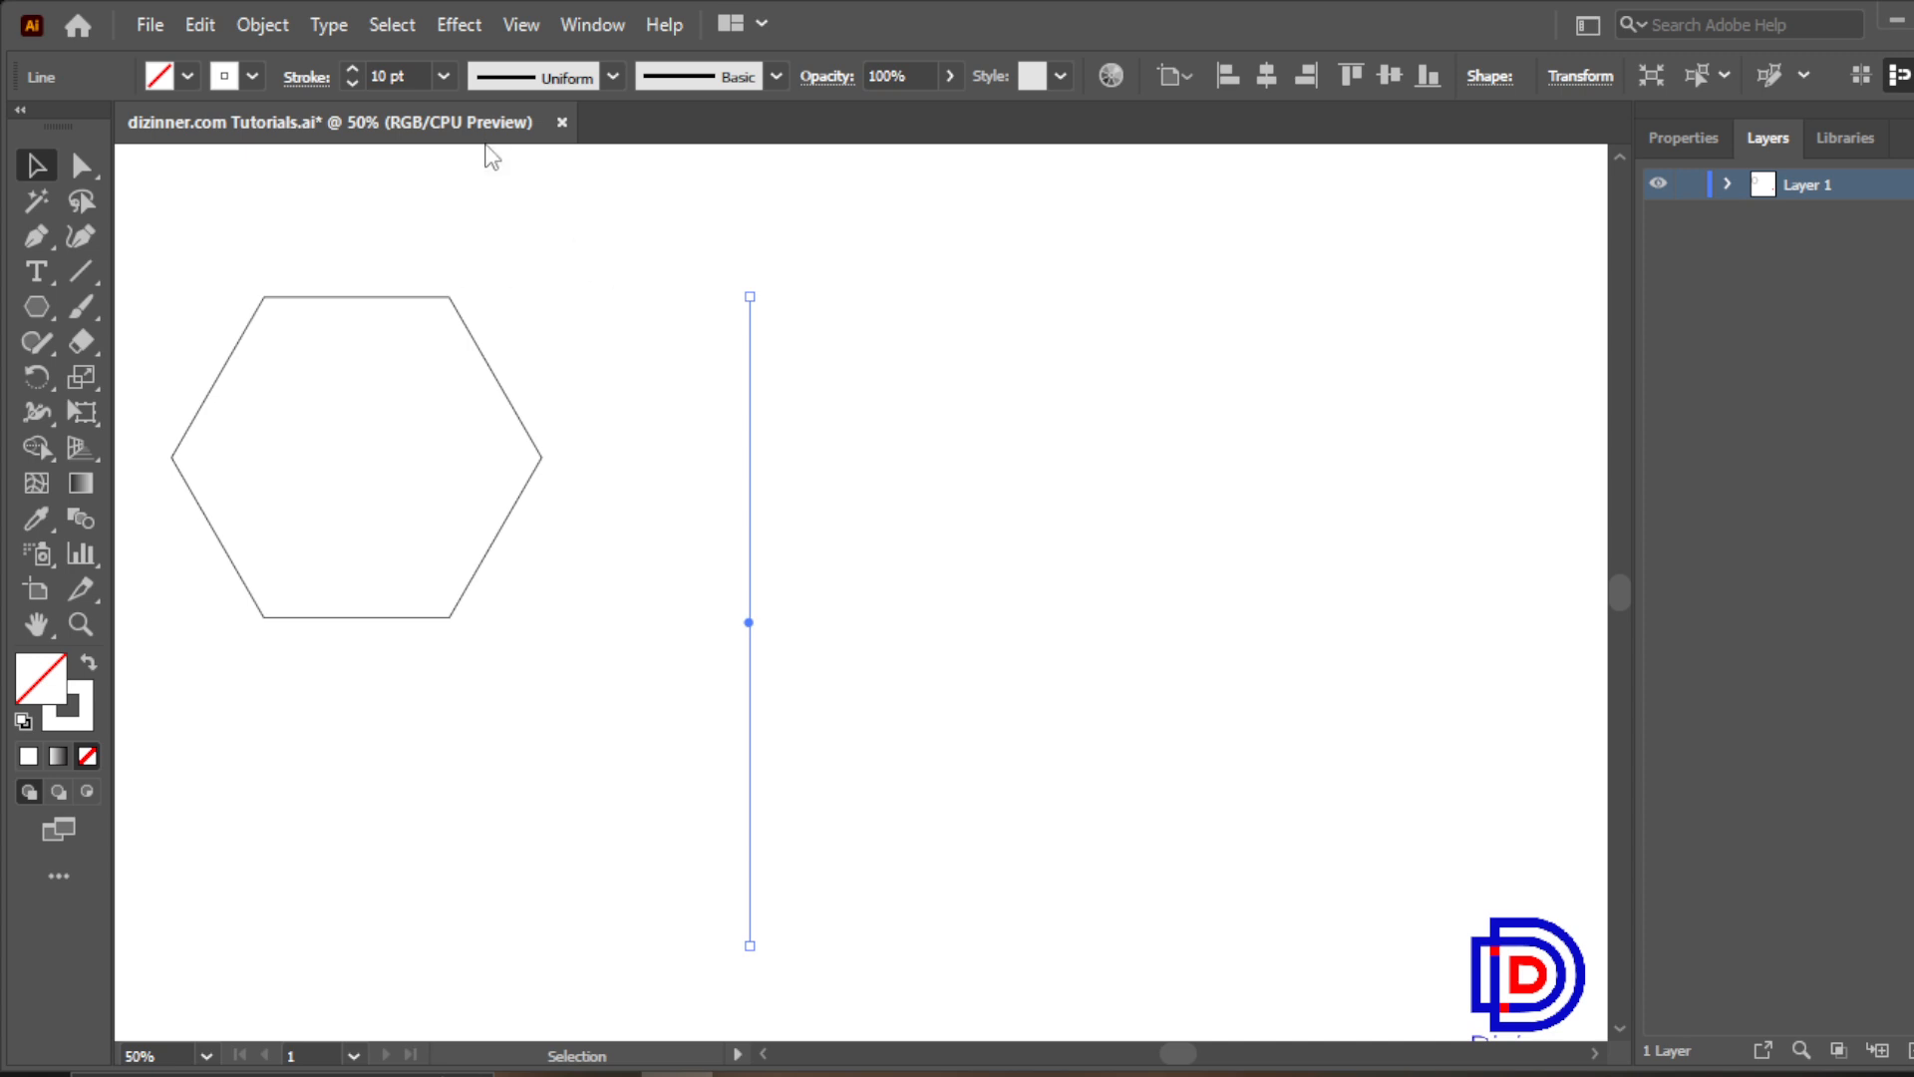
Give the vertical line a black stroke with a weight of 1 pt
left_click(251, 74)
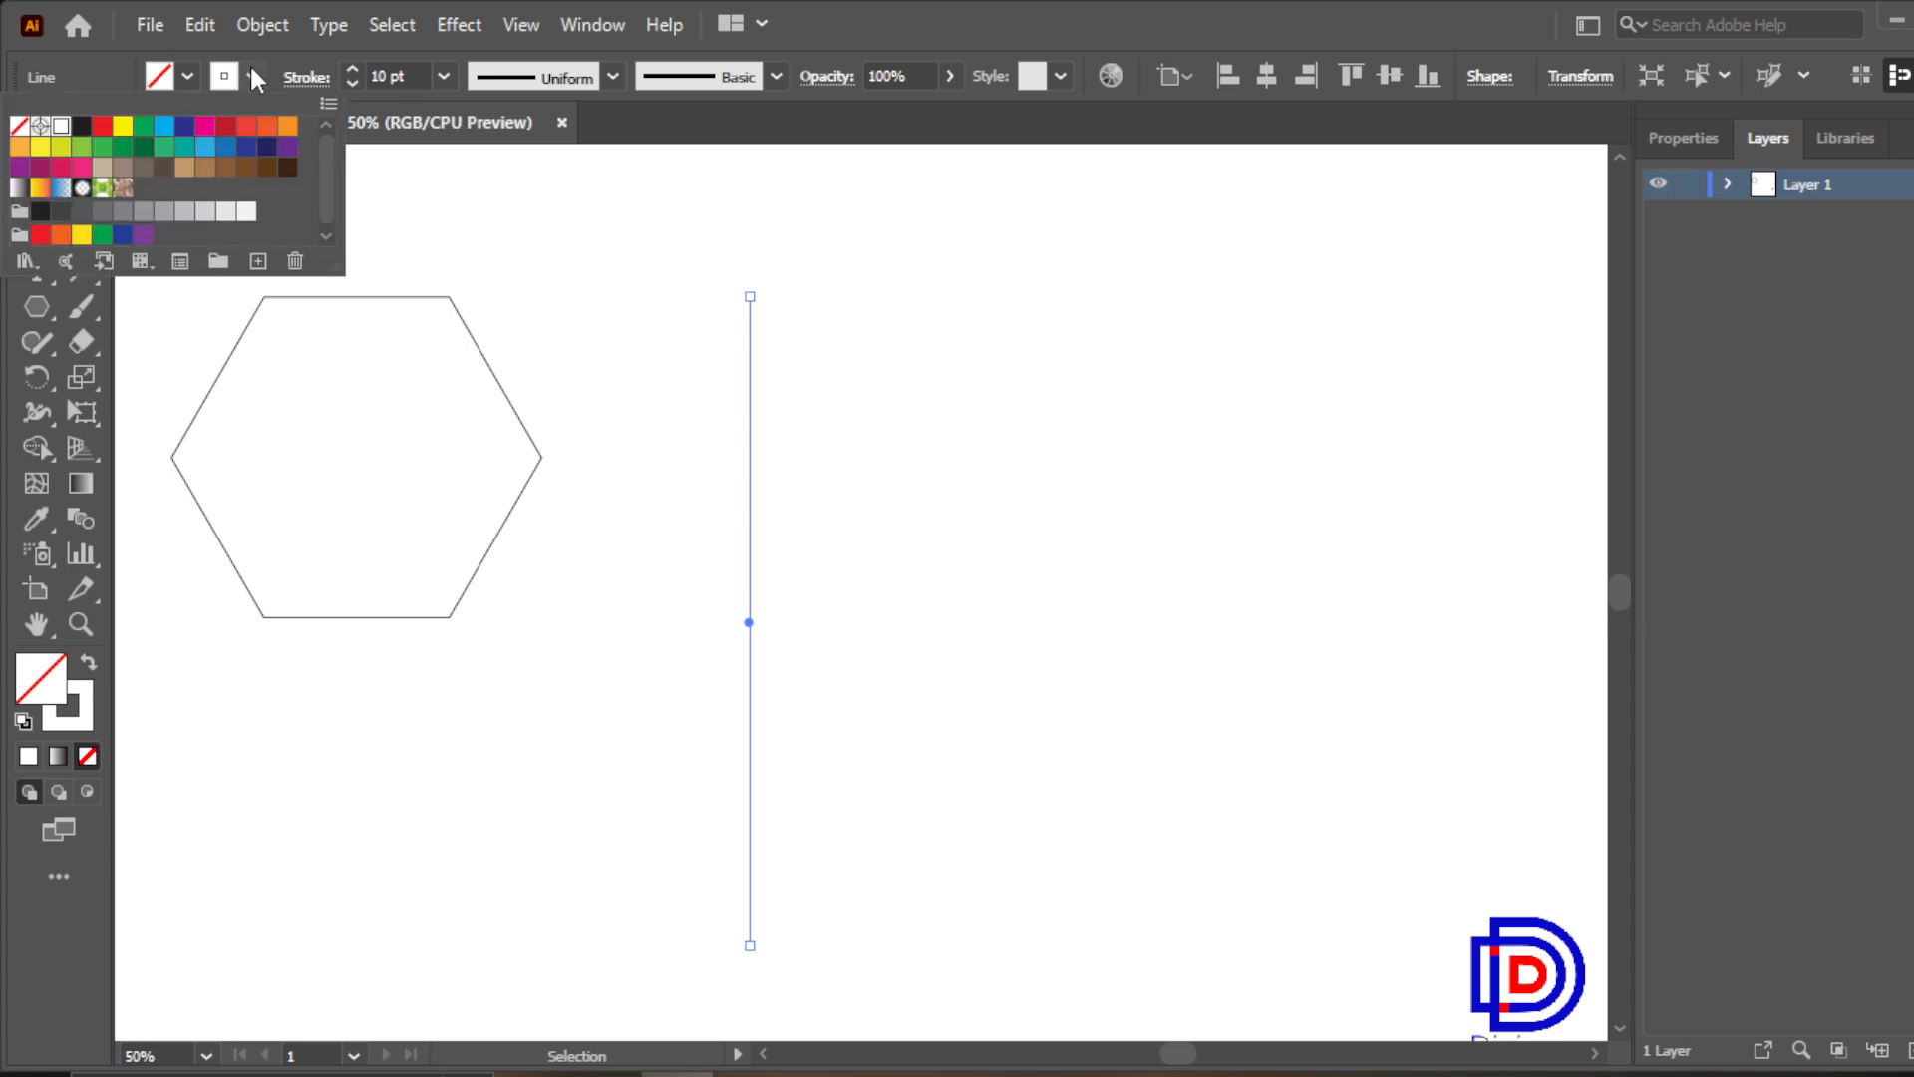
left_click(81, 125)
left_click(442, 76)
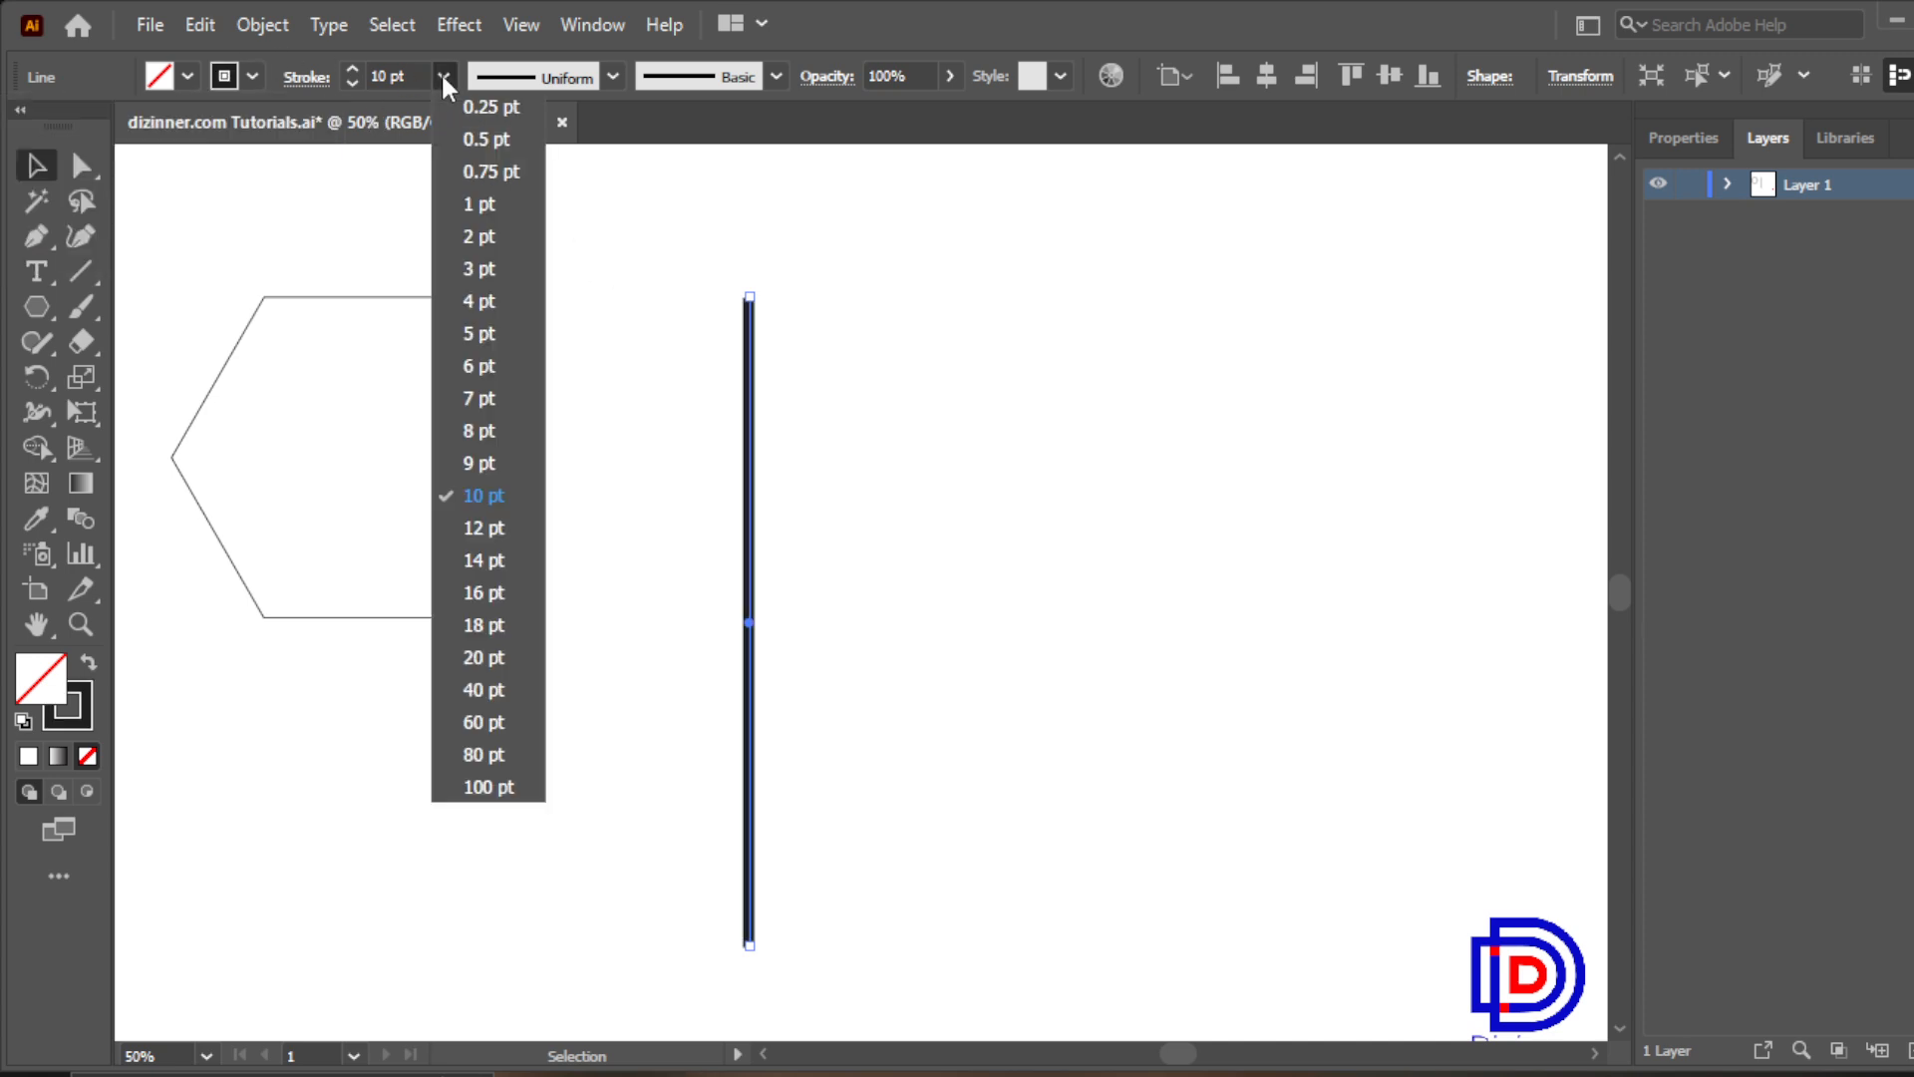
left_click(476, 203)
left_click(596, 261)
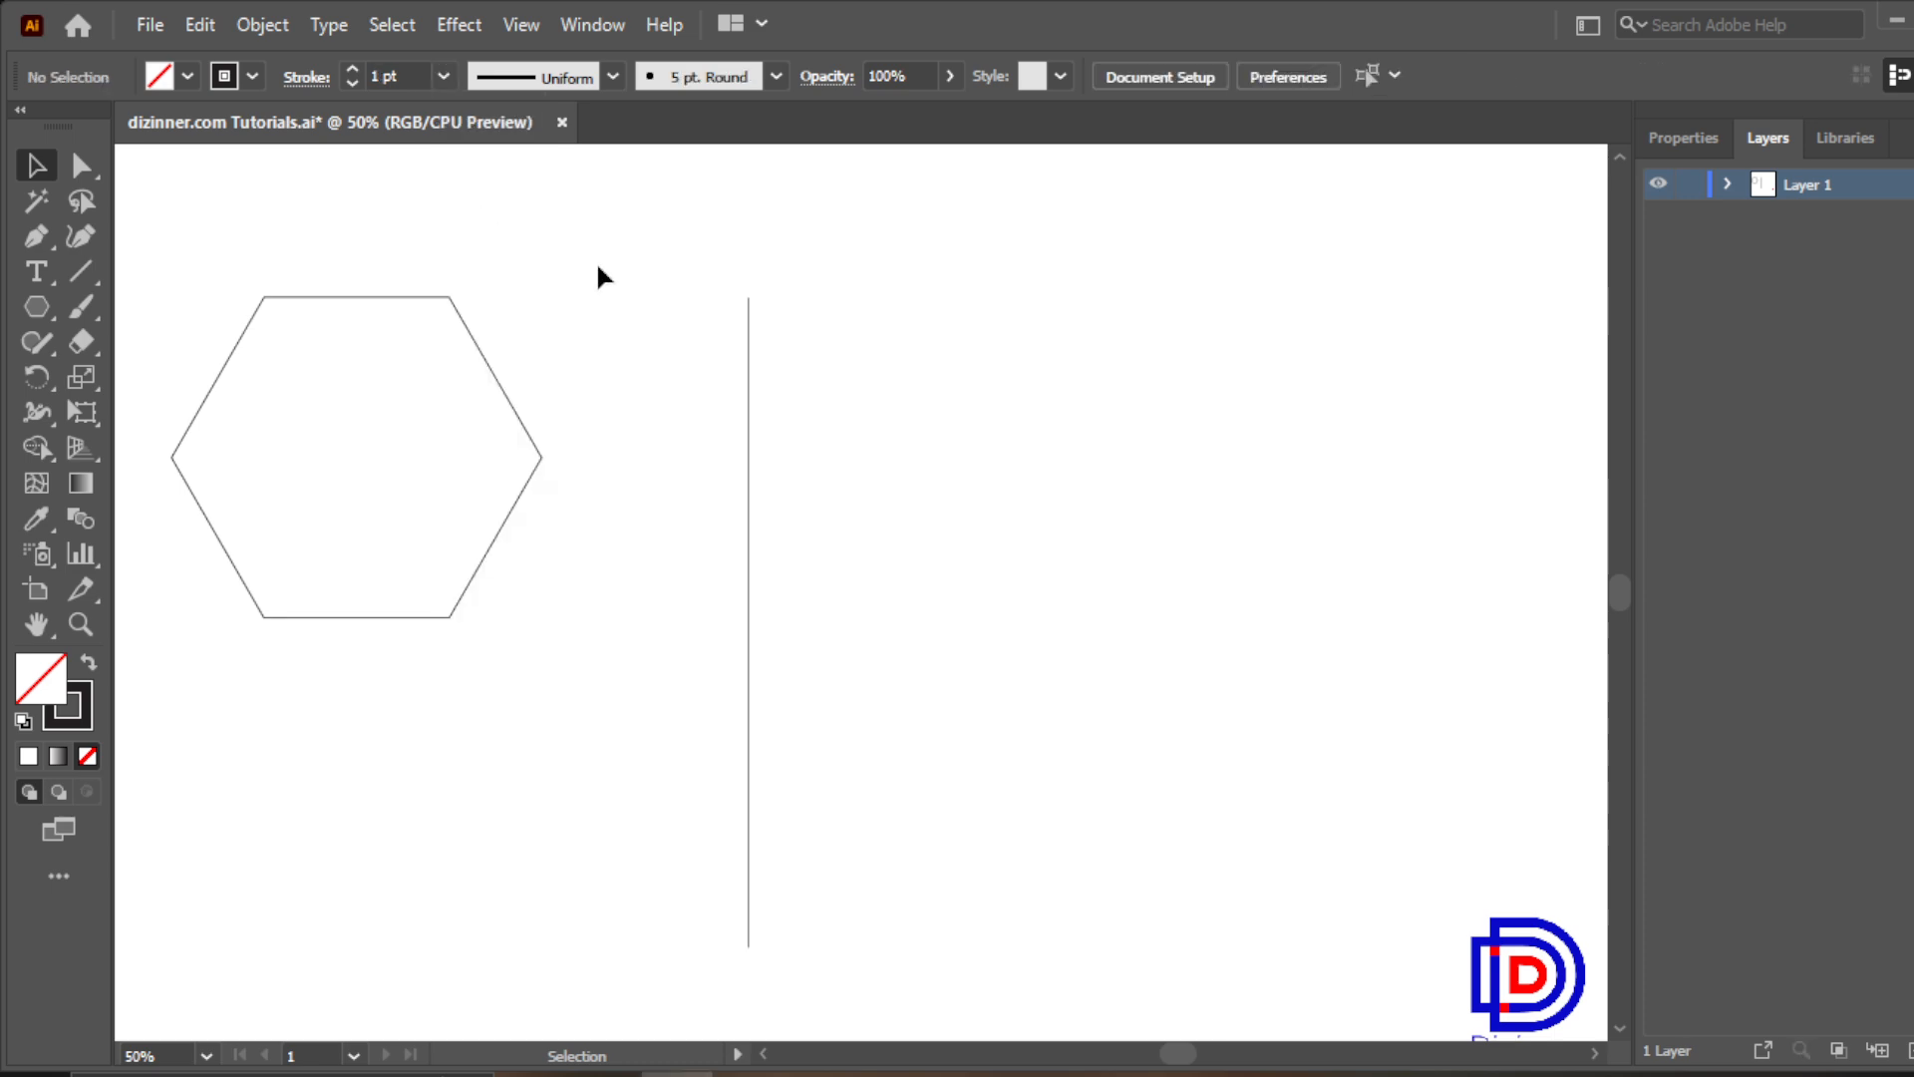
Move the vertical line up slightly and place a parallel copy a short distance to its right
left_click(747, 484)
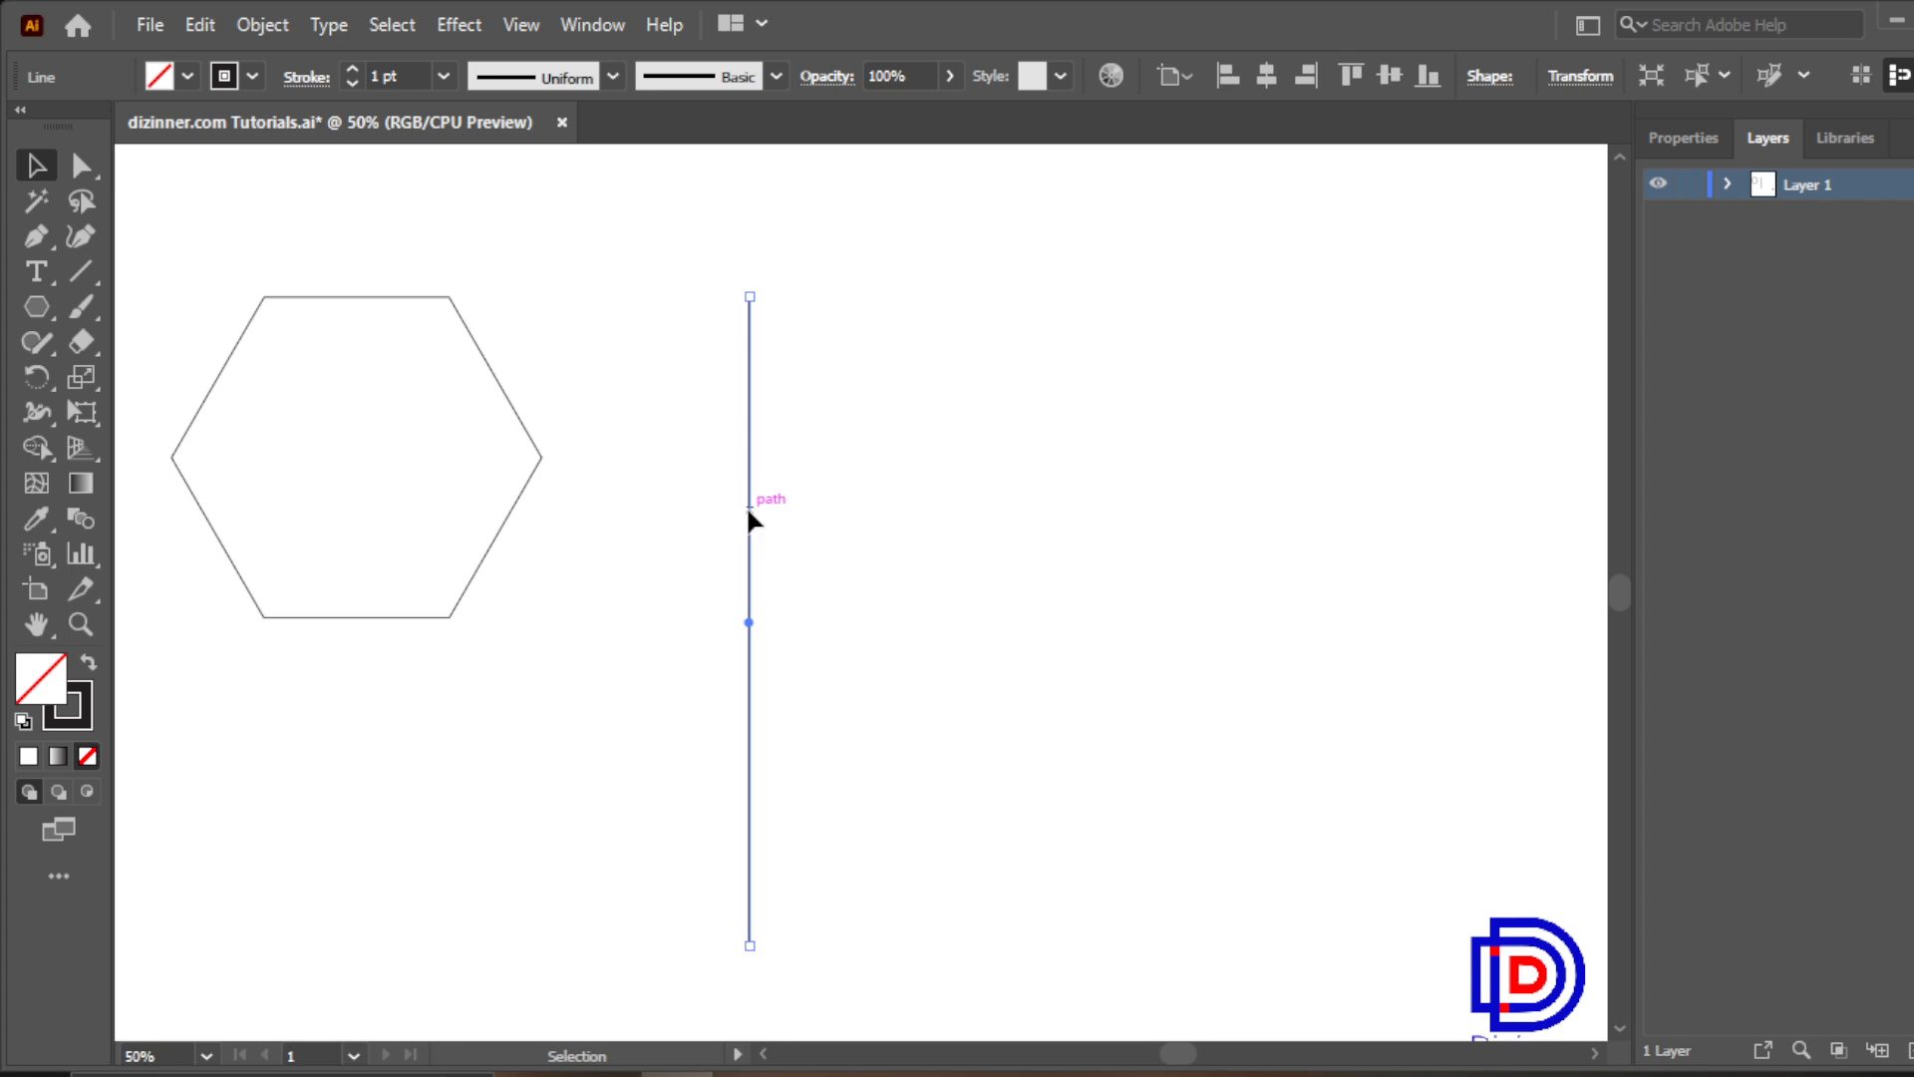
left_click_drag(749, 514, 731, 444)
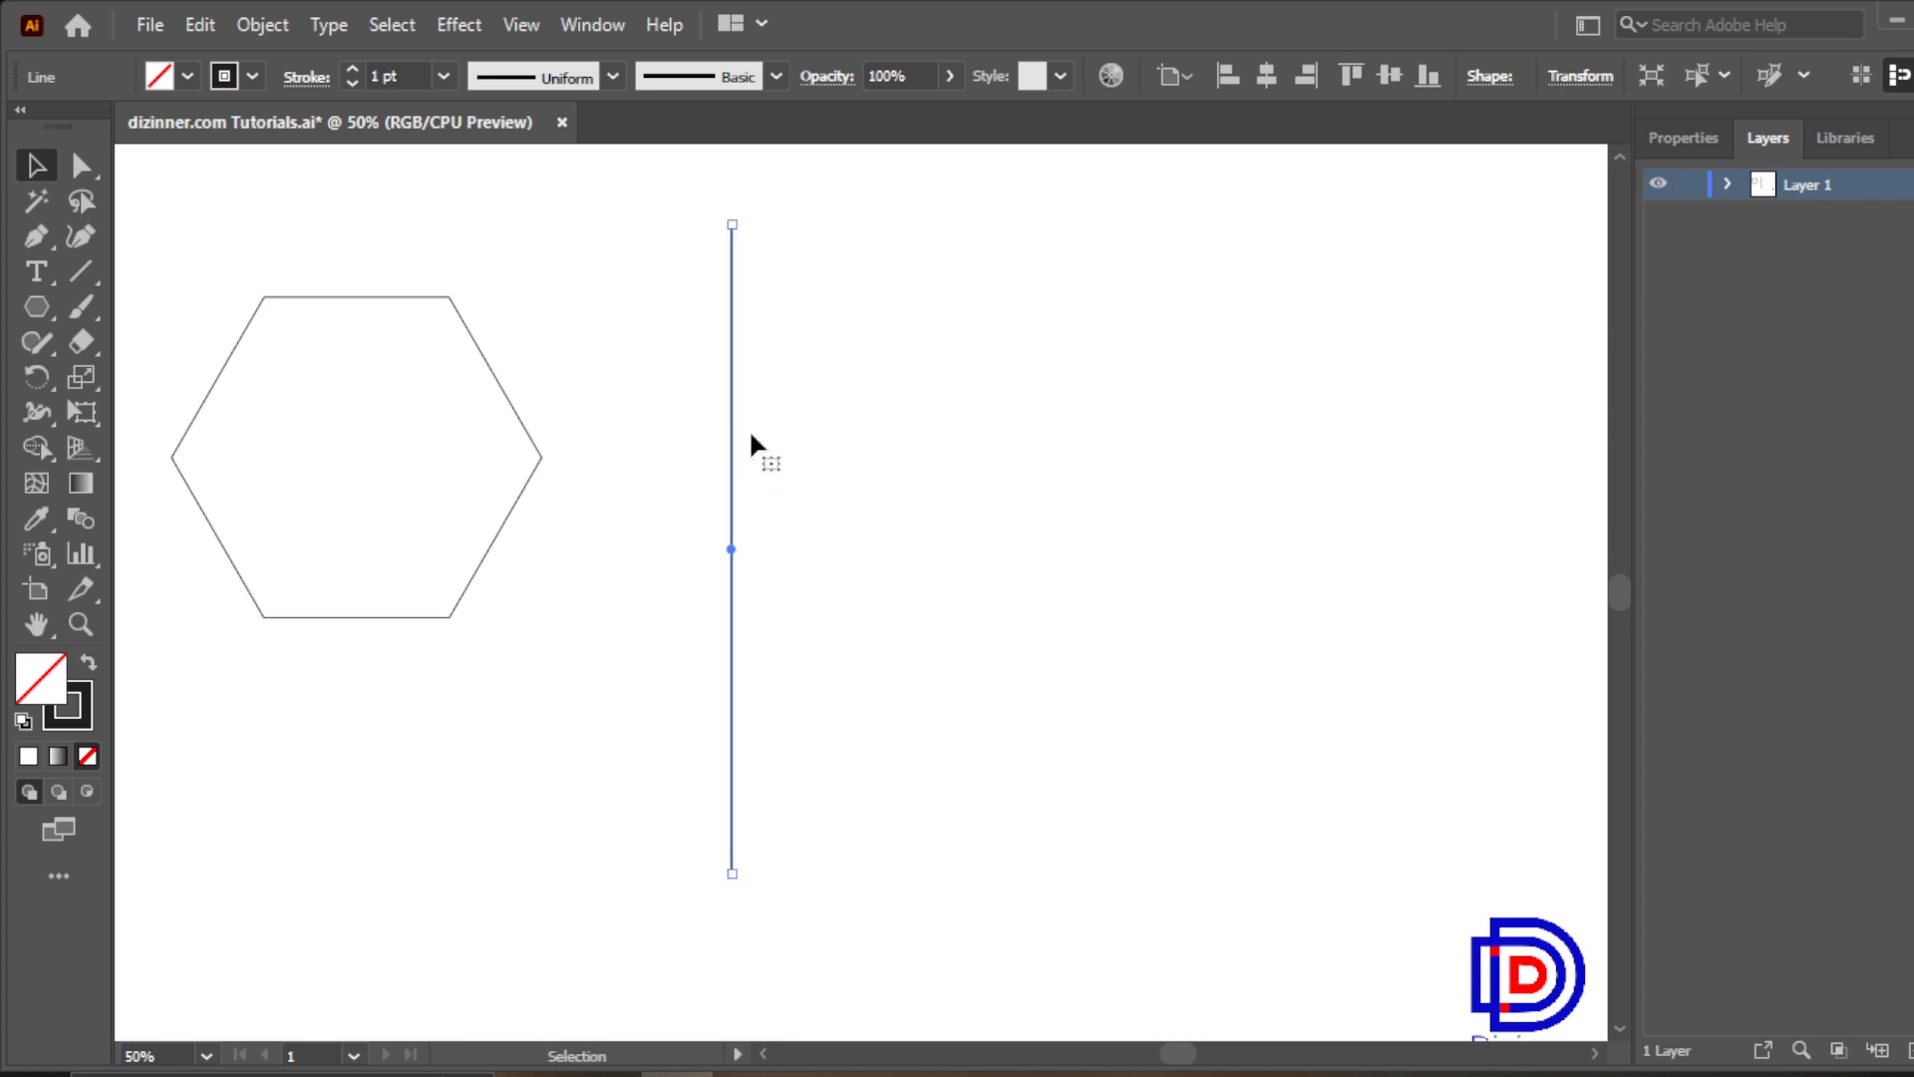
left_click_drag(731, 440, 764, 443)
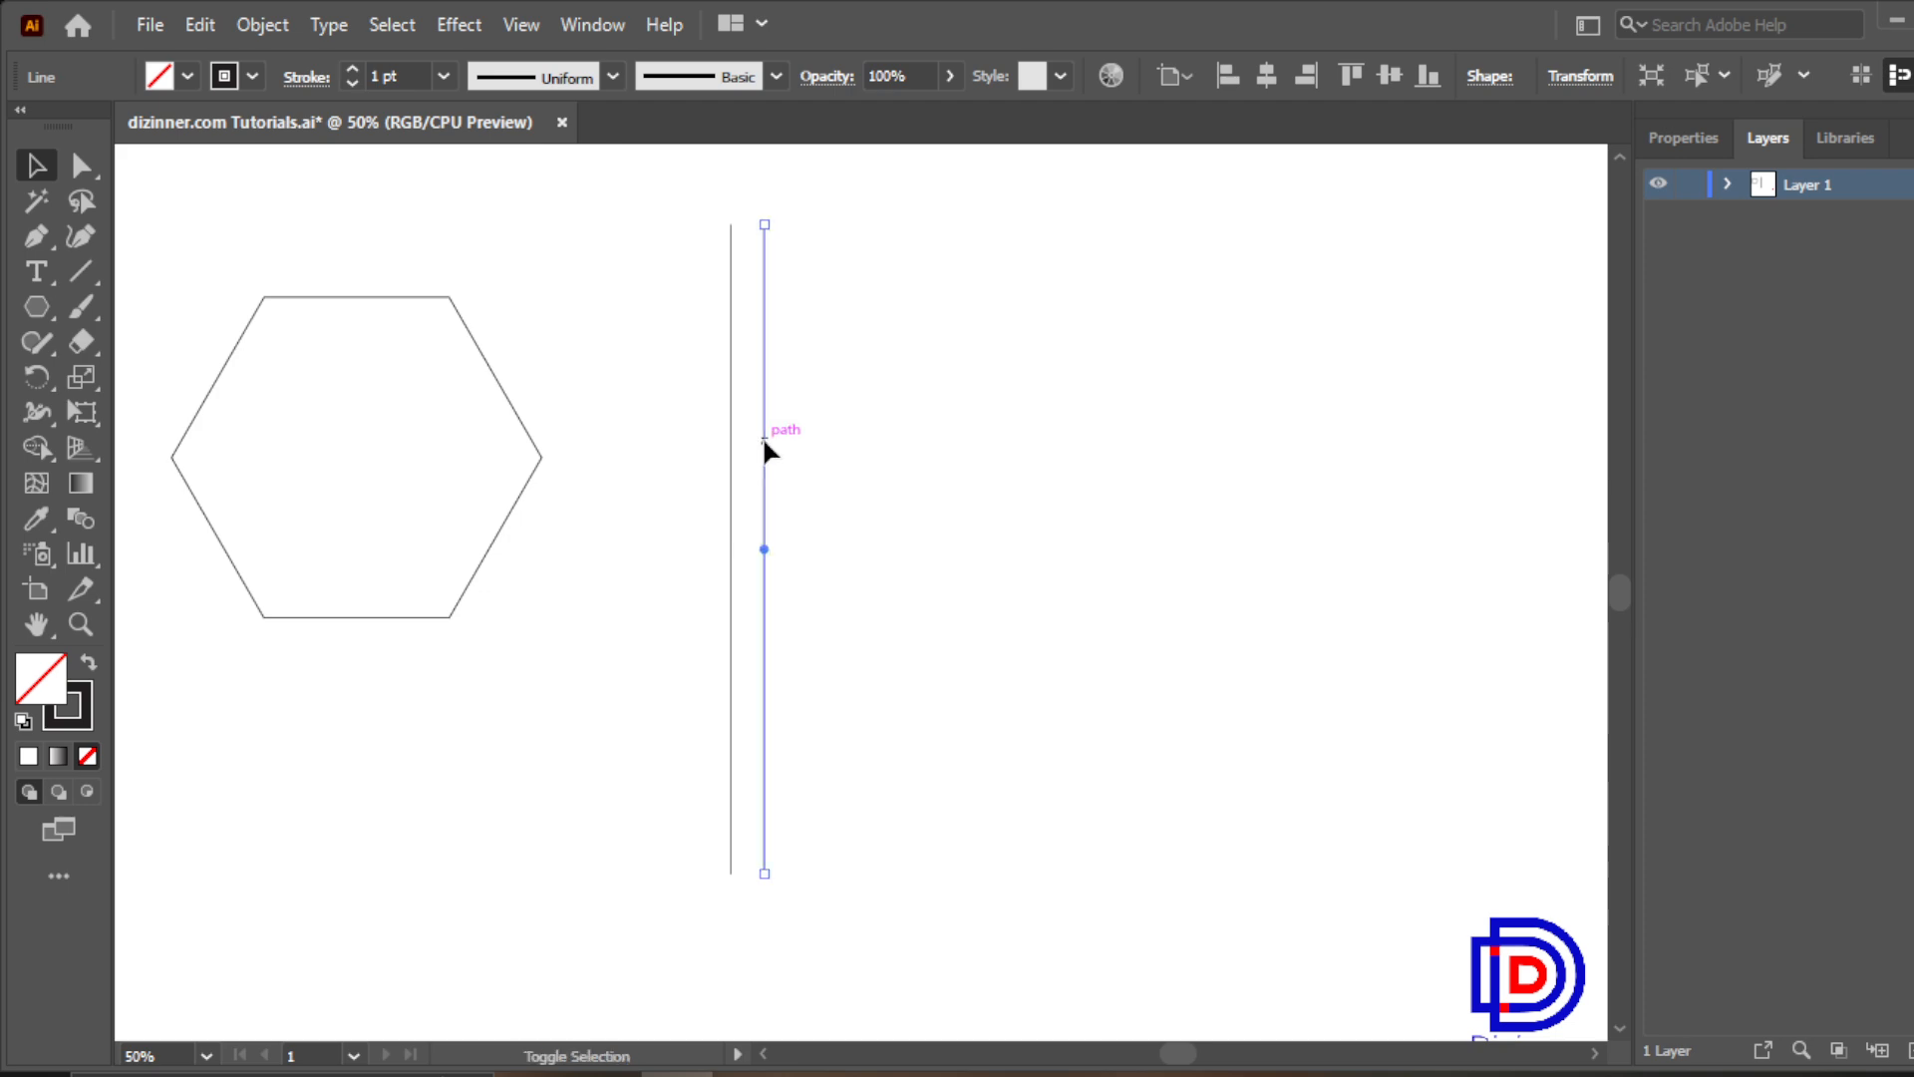
Repeat the copy transformation until a row of 19 evenly spaced vertical lines is made
key("ctrl+d")
key("ctrl+d")
key("ctrl+d")
key("ctrl+d")
key("ctrl+d")
key("ctrl+d")
key("ctrl+d")
key("ctrl+d")
key("ctrl+d")
key("ctrl+d")
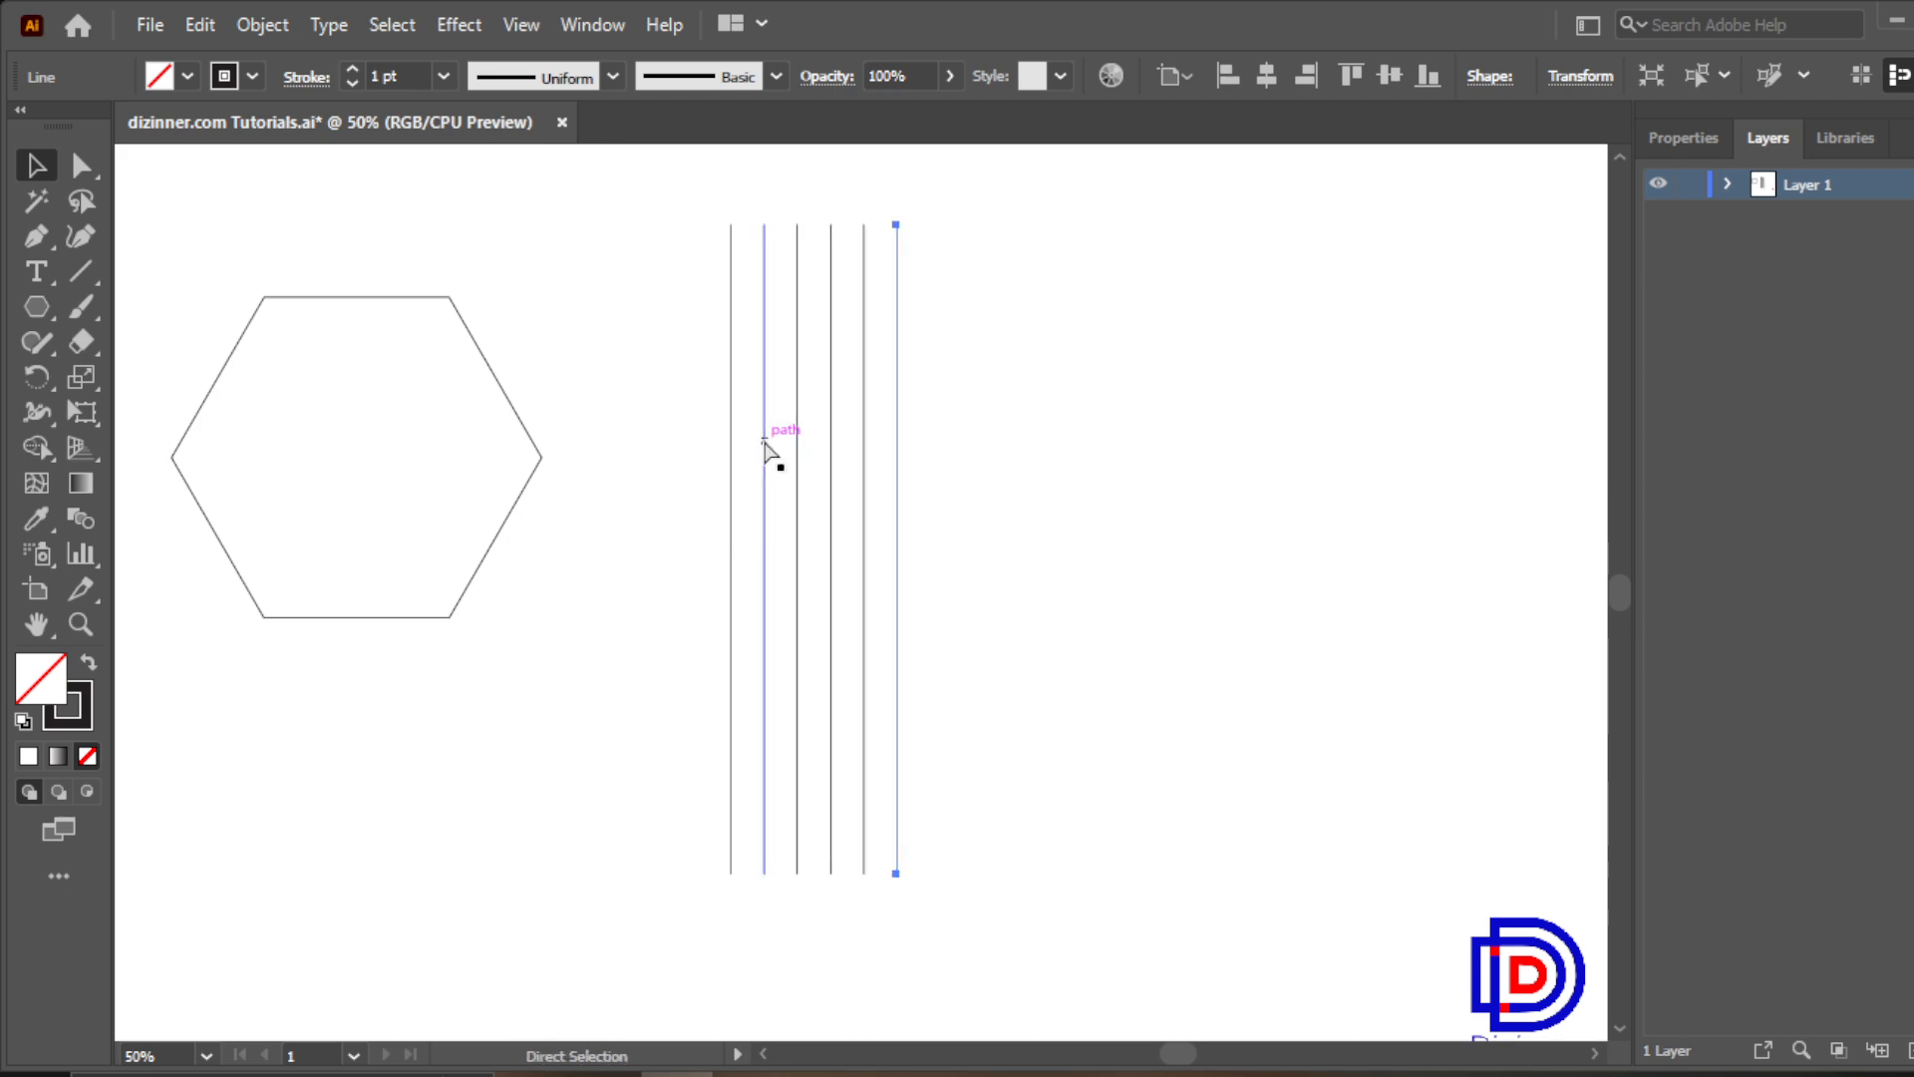
key("ctrl+d")
key("ctrl+d")
key("ctrl+d")
key("ctrl+d")
key("ctrl+d")
key("ctrl+d")
key("ctrl+d")
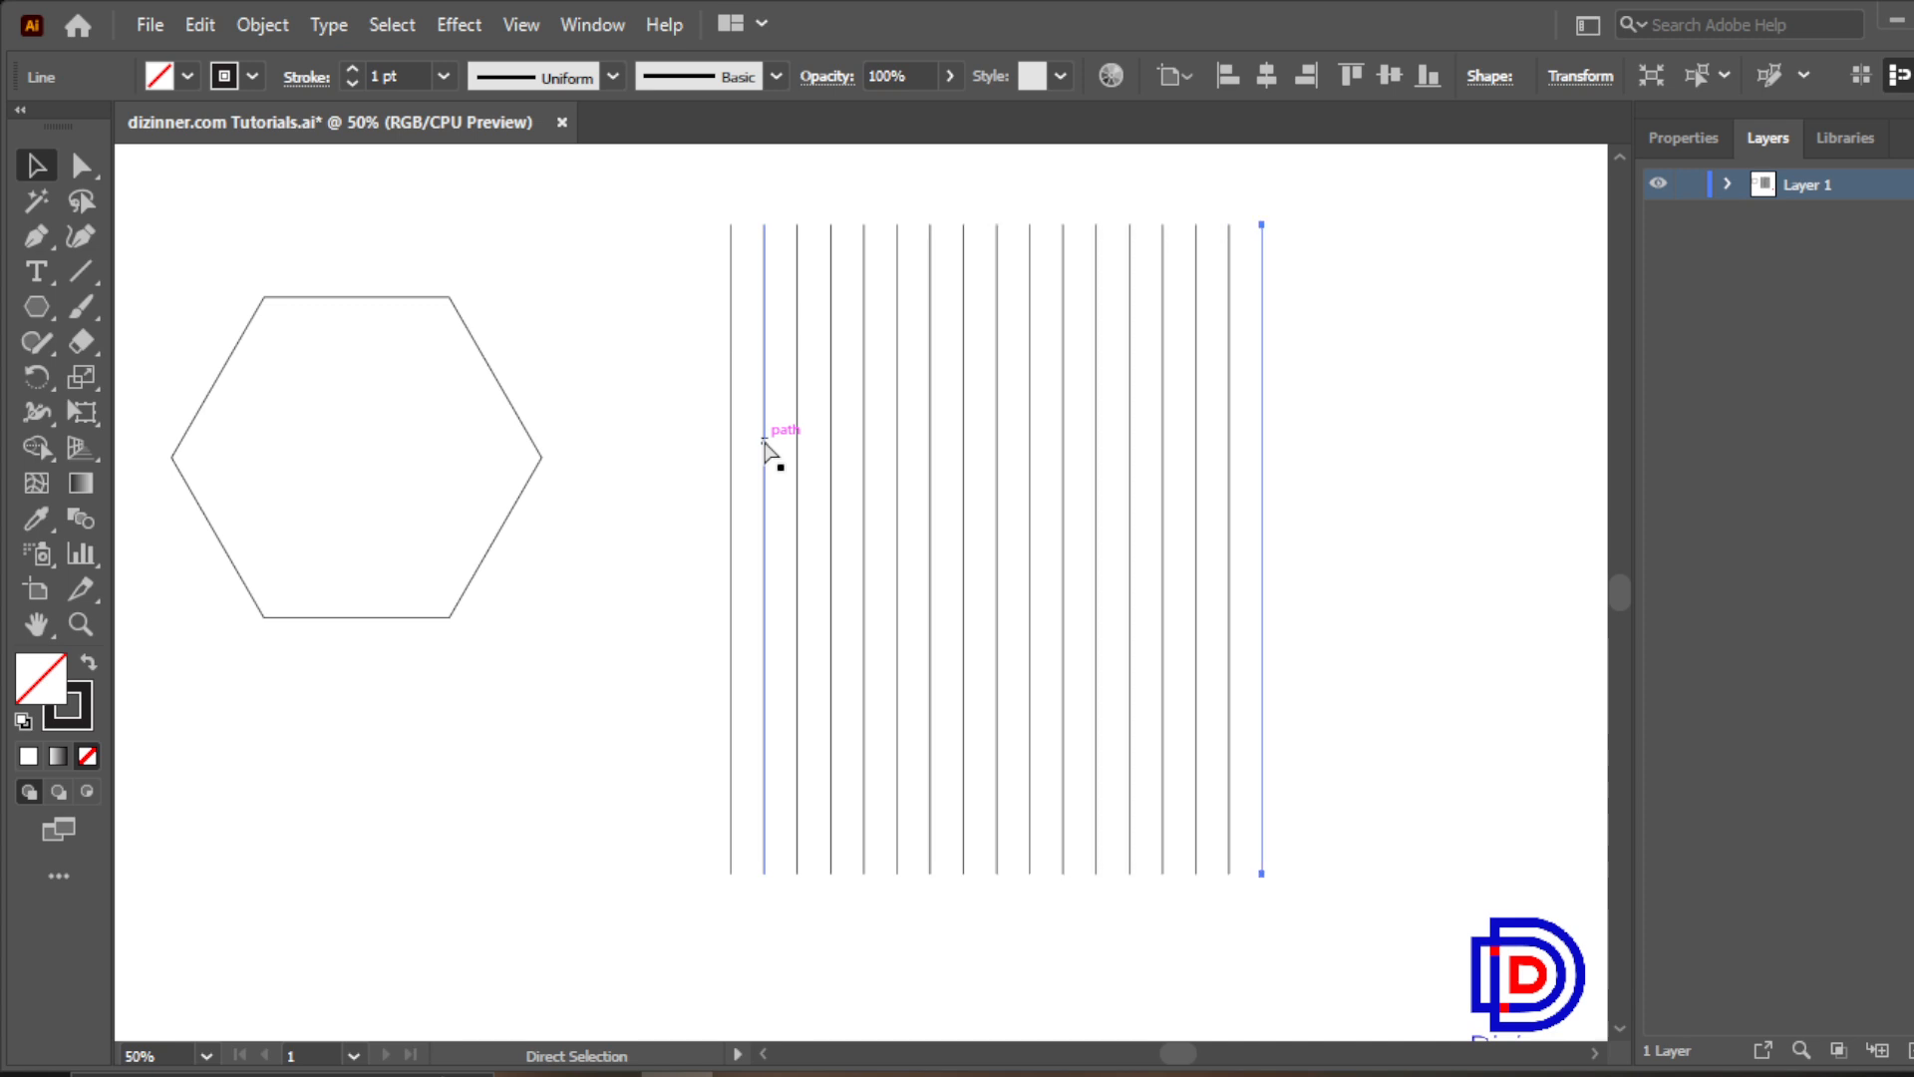
left_click(655, 392)
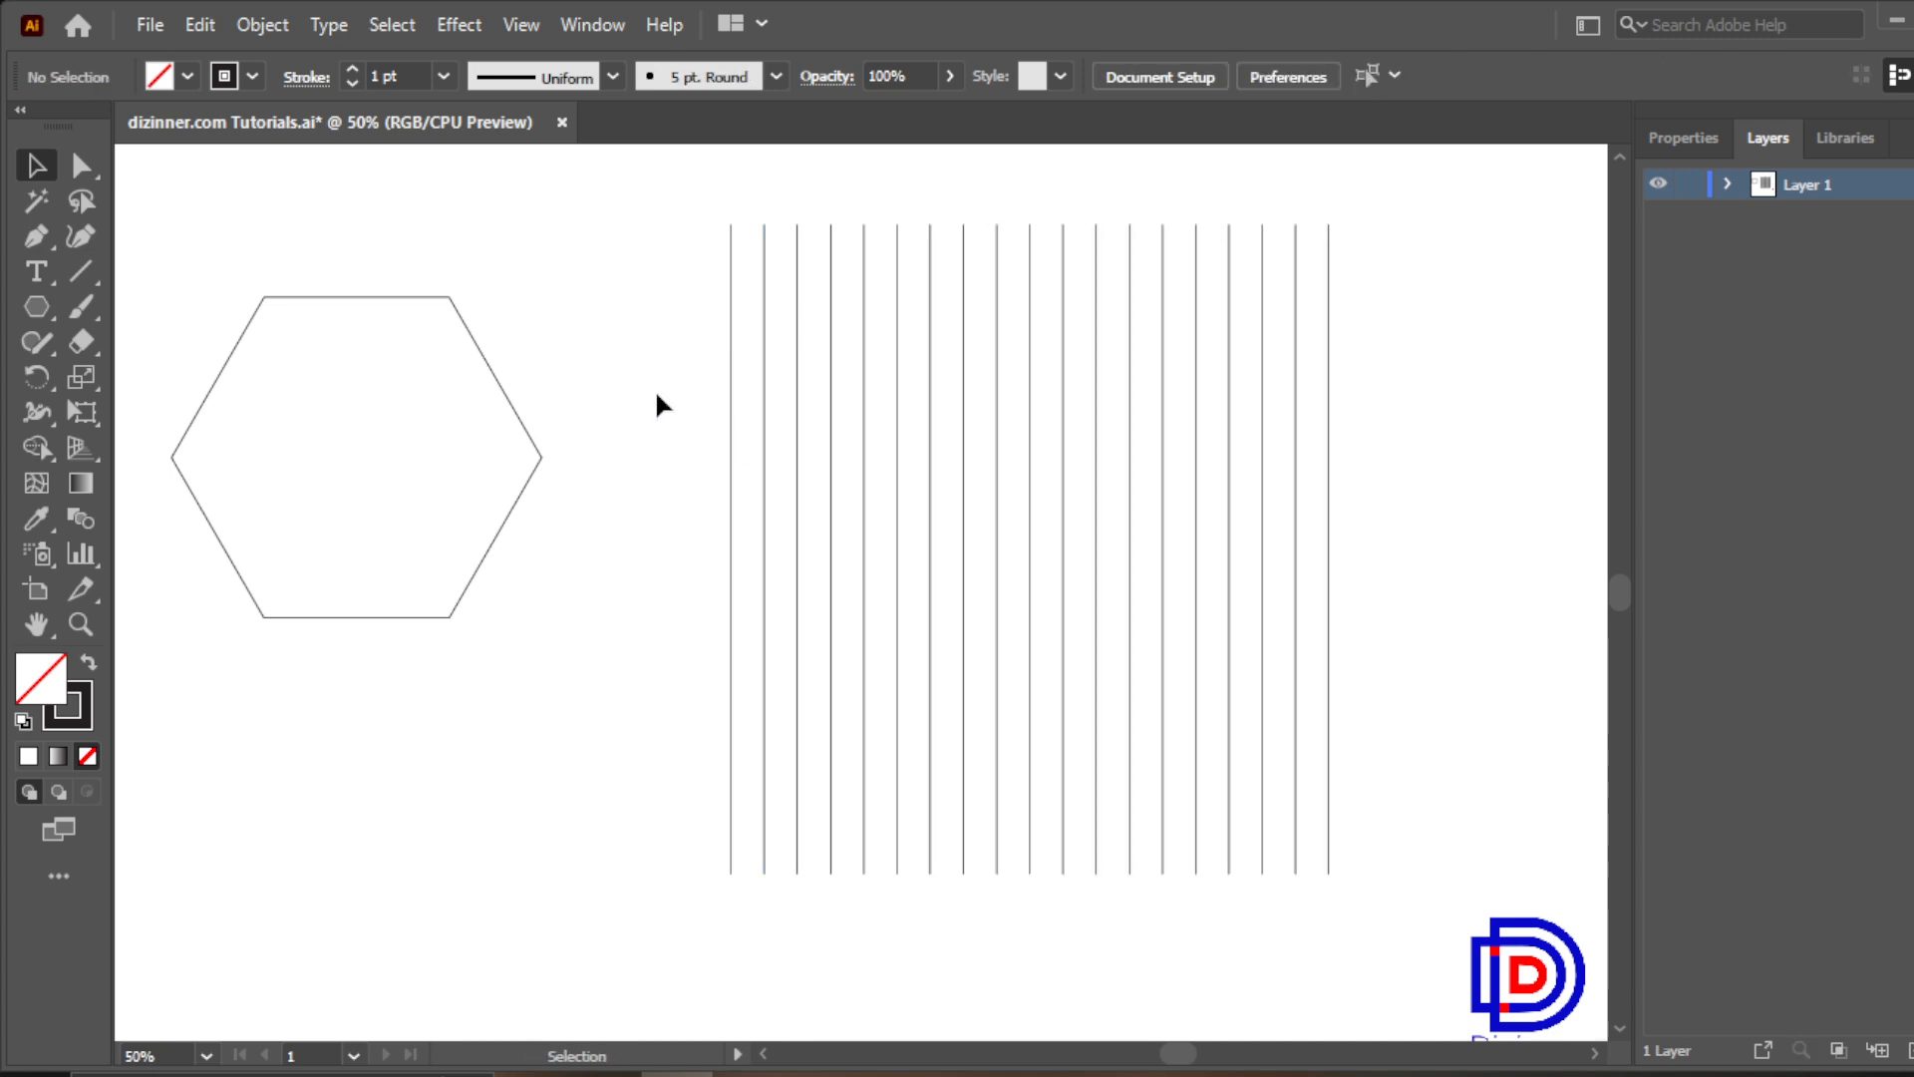
Lengthen all the vertical lines downward to about 241 mm and move them as one group closer to the hexagon
left_click_drag(655, 392, 1435, 572)
left_click_drag(1029, 875, 1015, 1007)
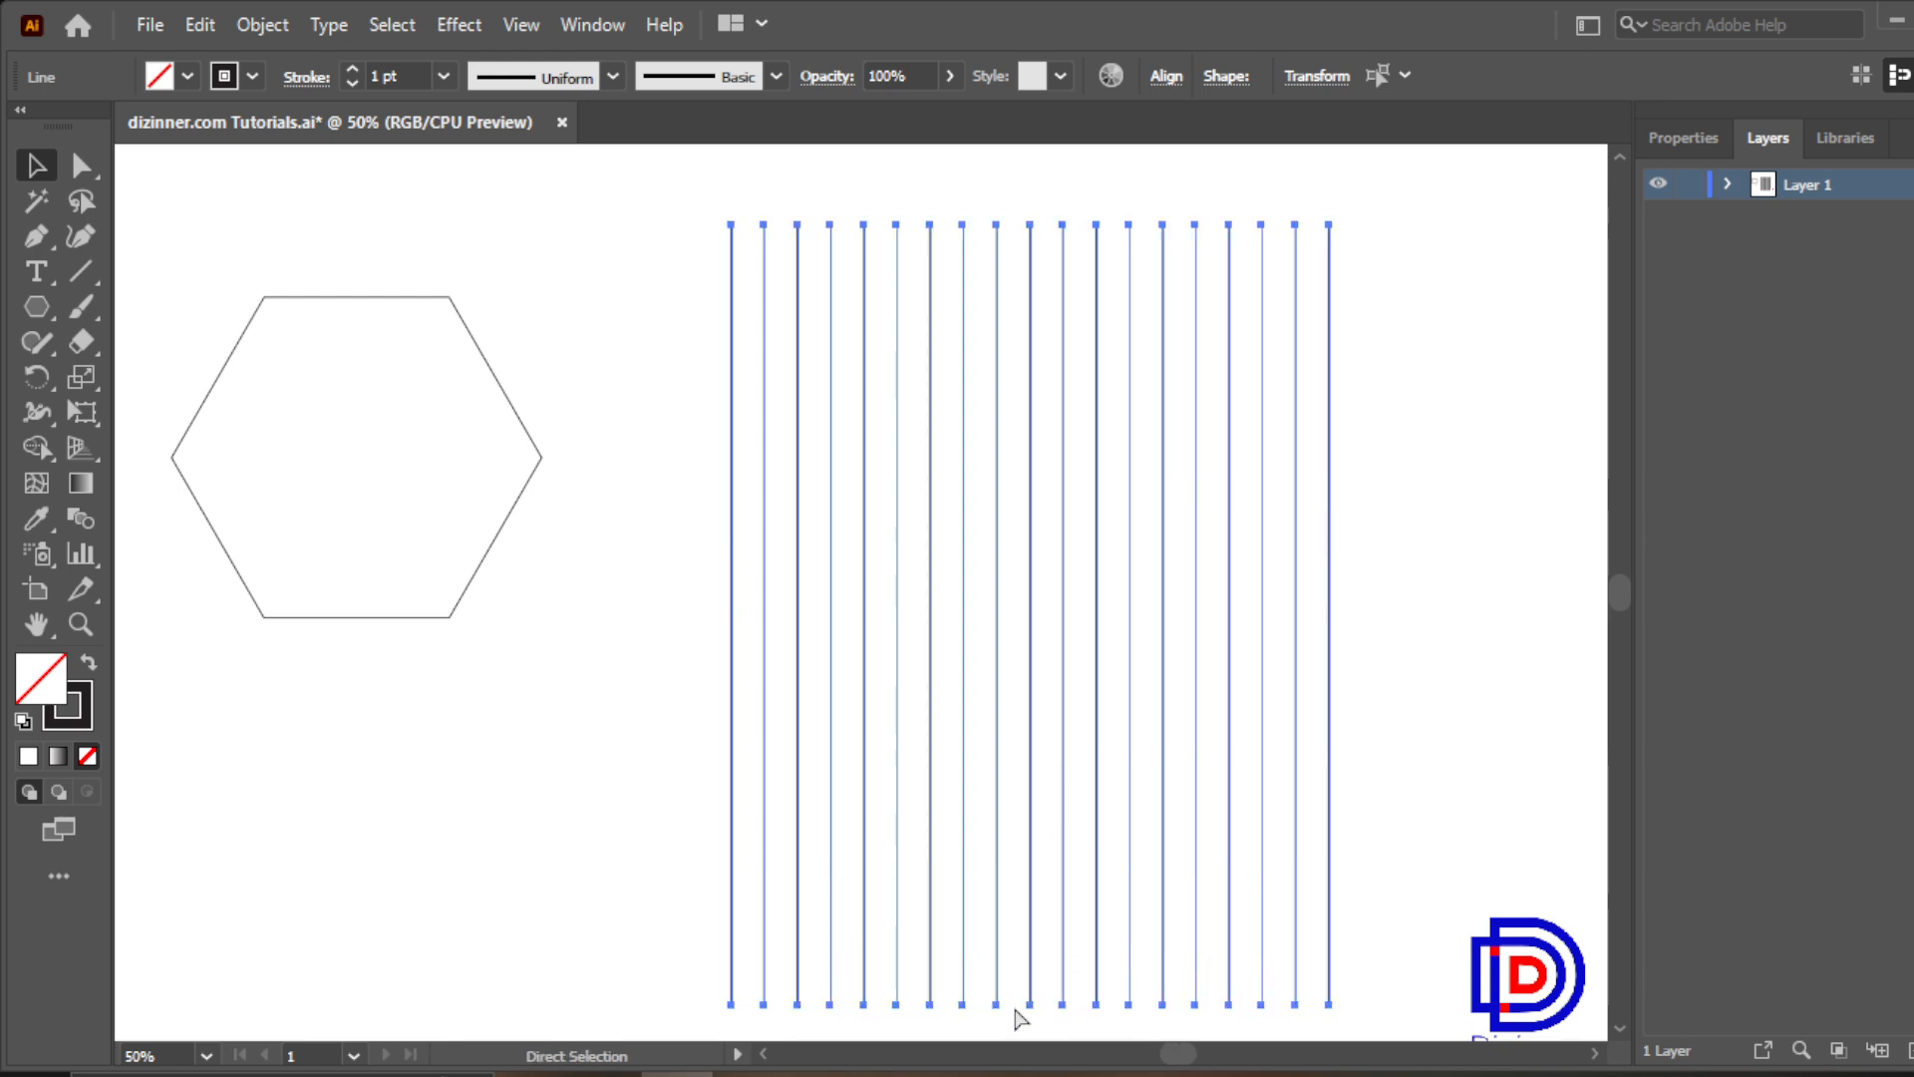
key("ctrl+g")
left_click_drag(1032, 842, 872, 845)
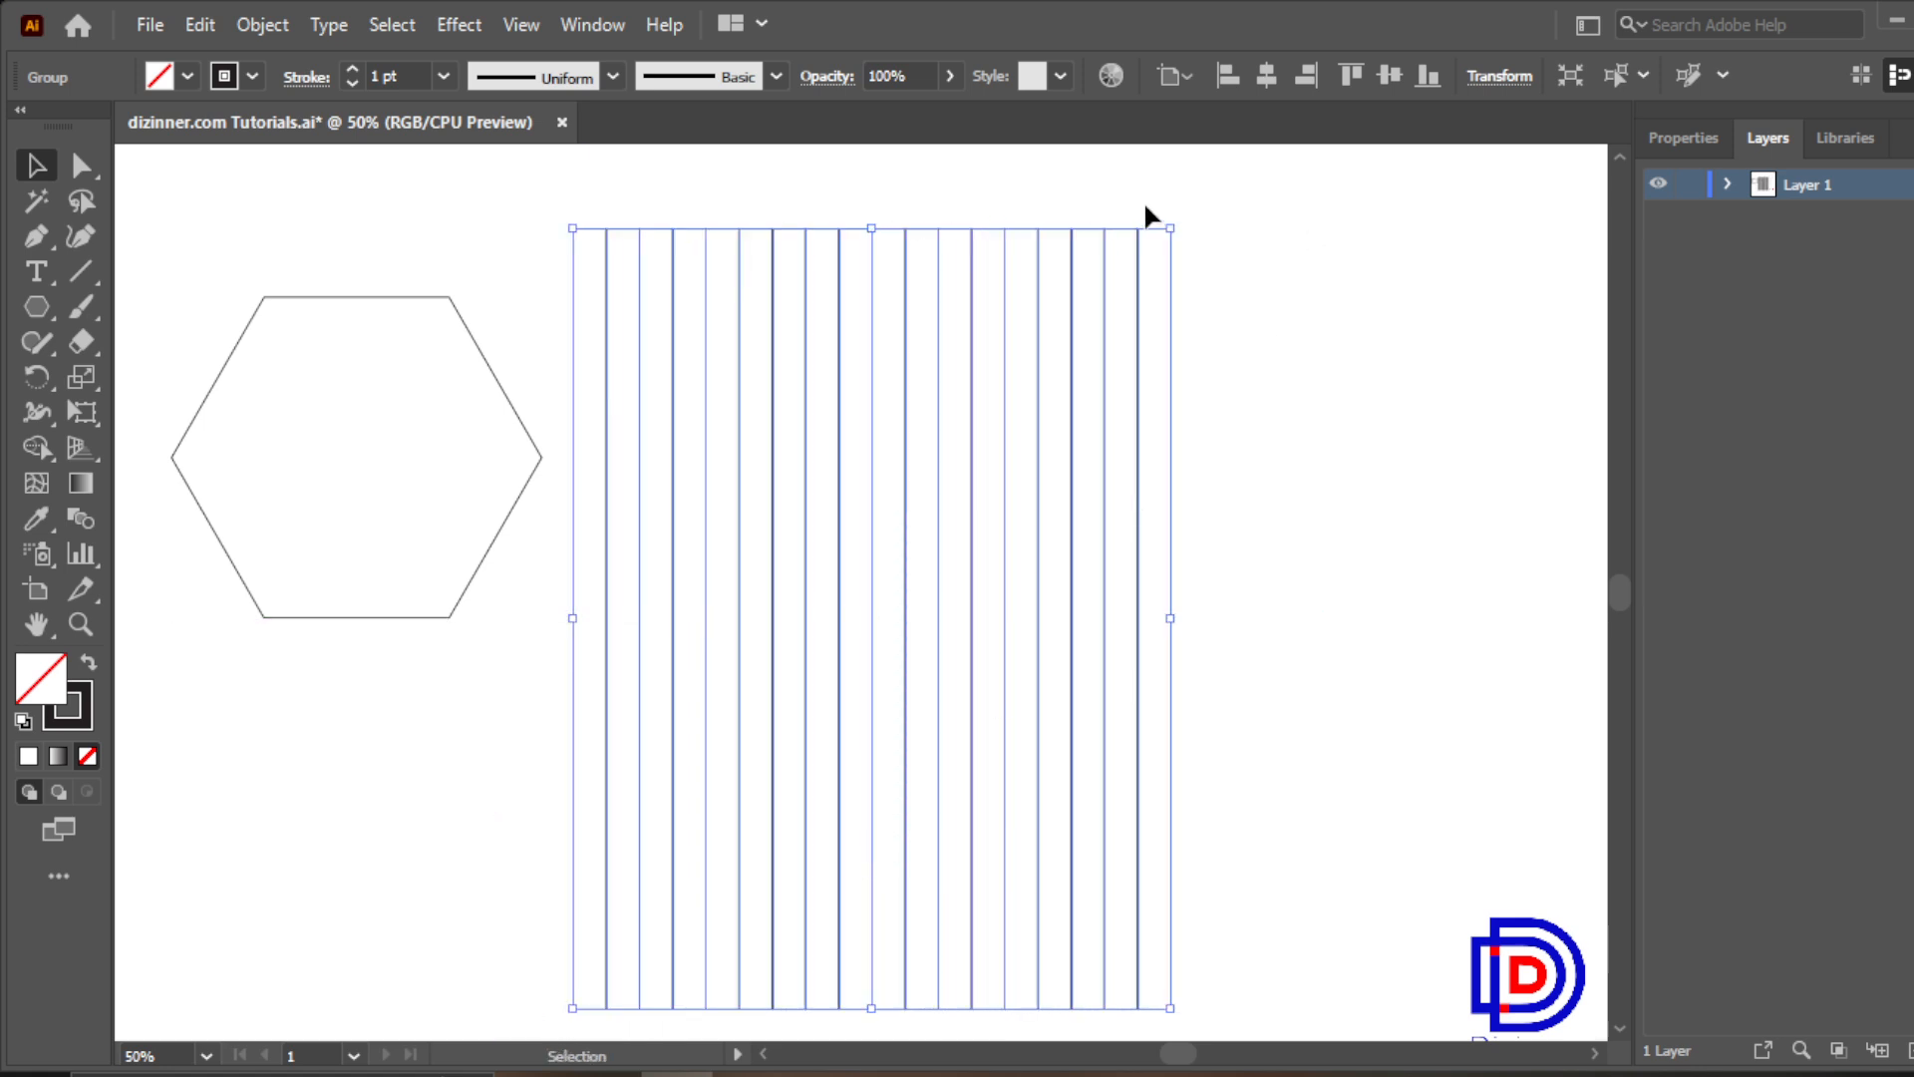
Rotate the group of lines to an angle of 301°
left_click(1499, 76)
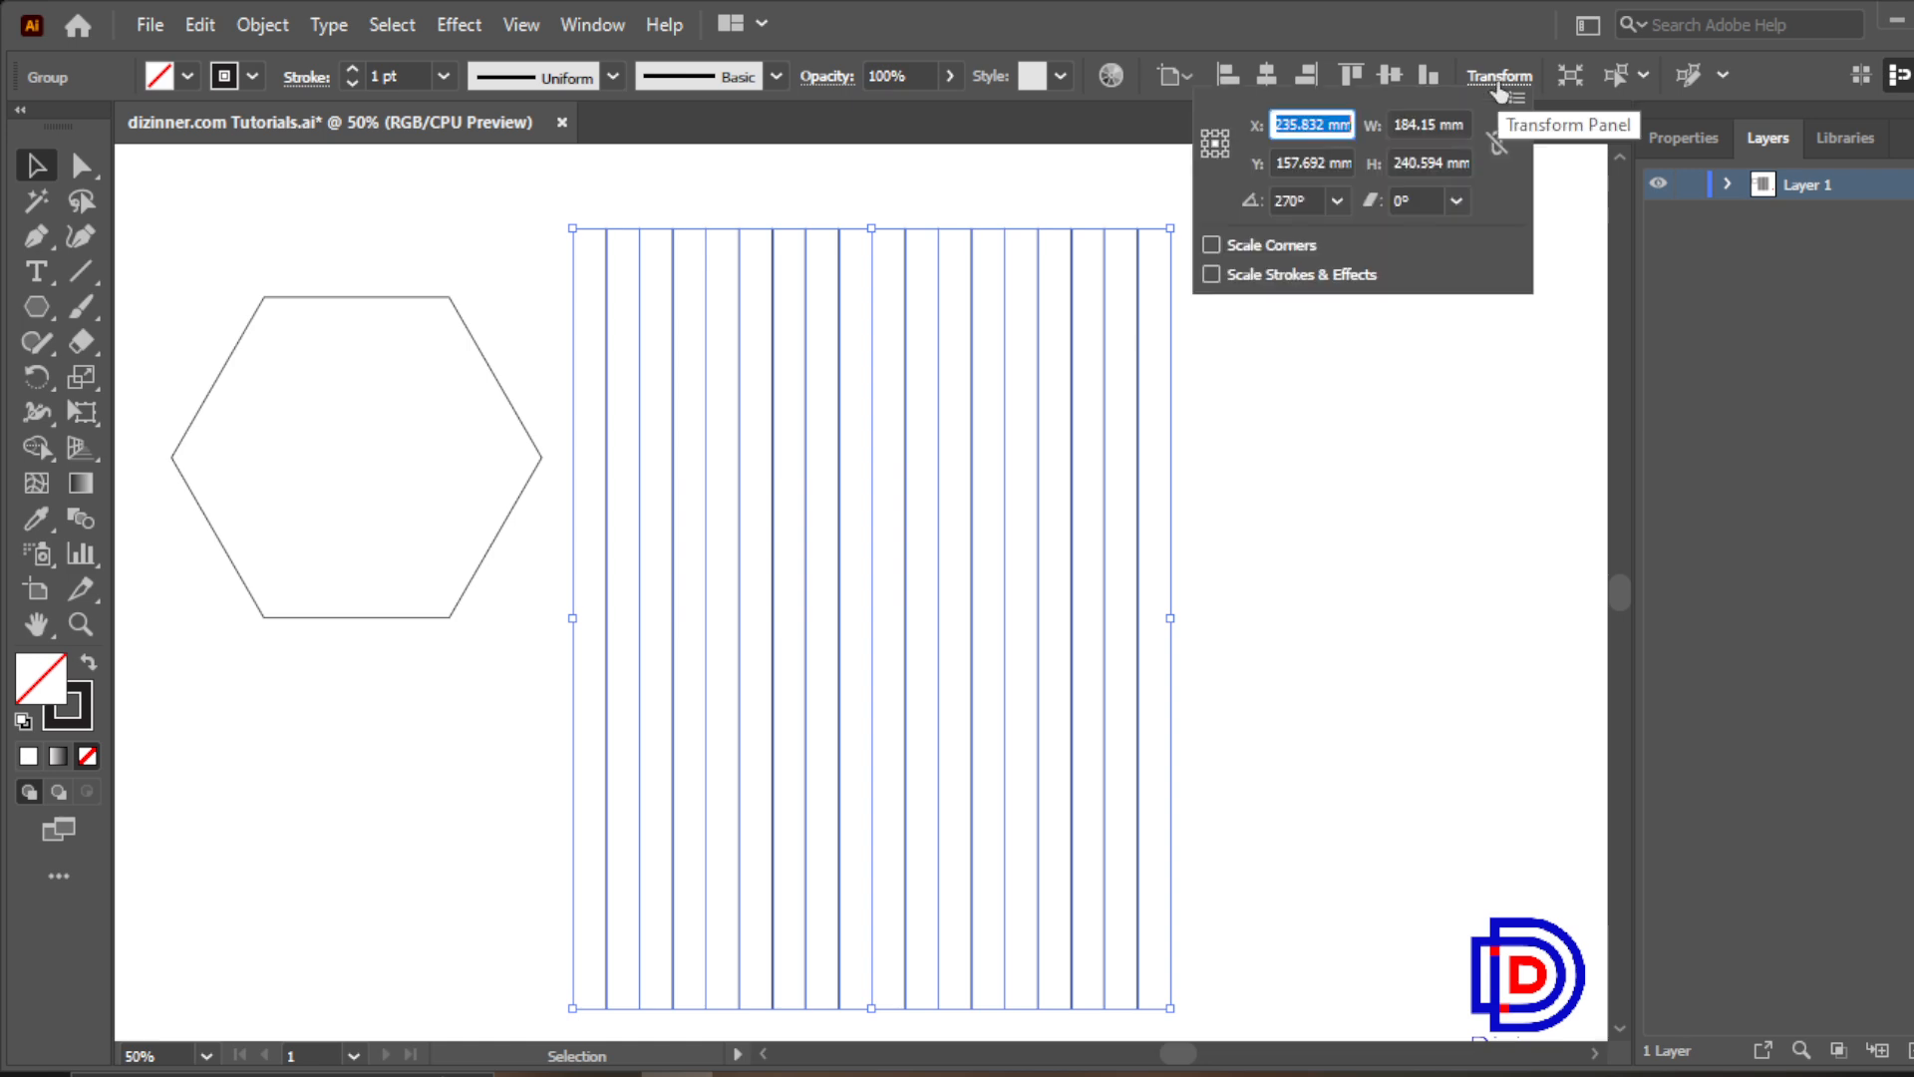
left_click(1296, 200)
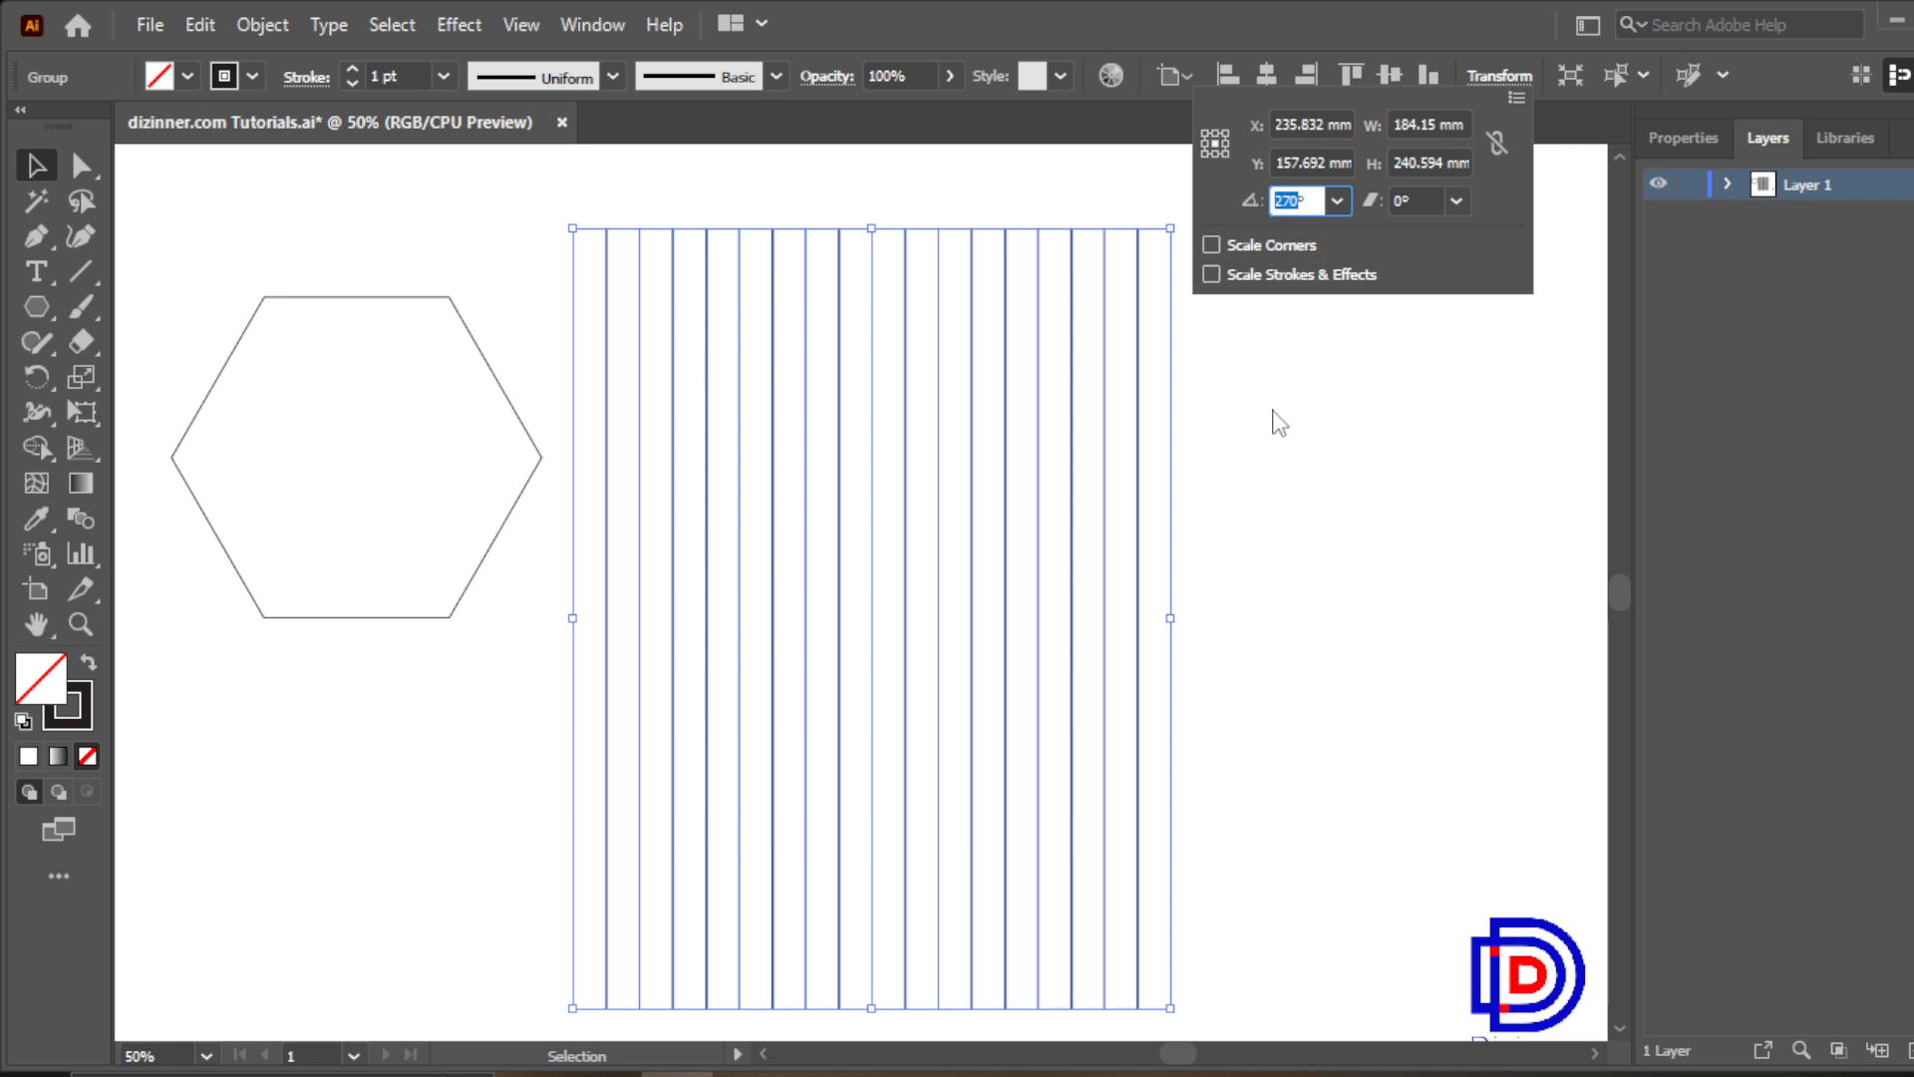
left_click(1351, 348)
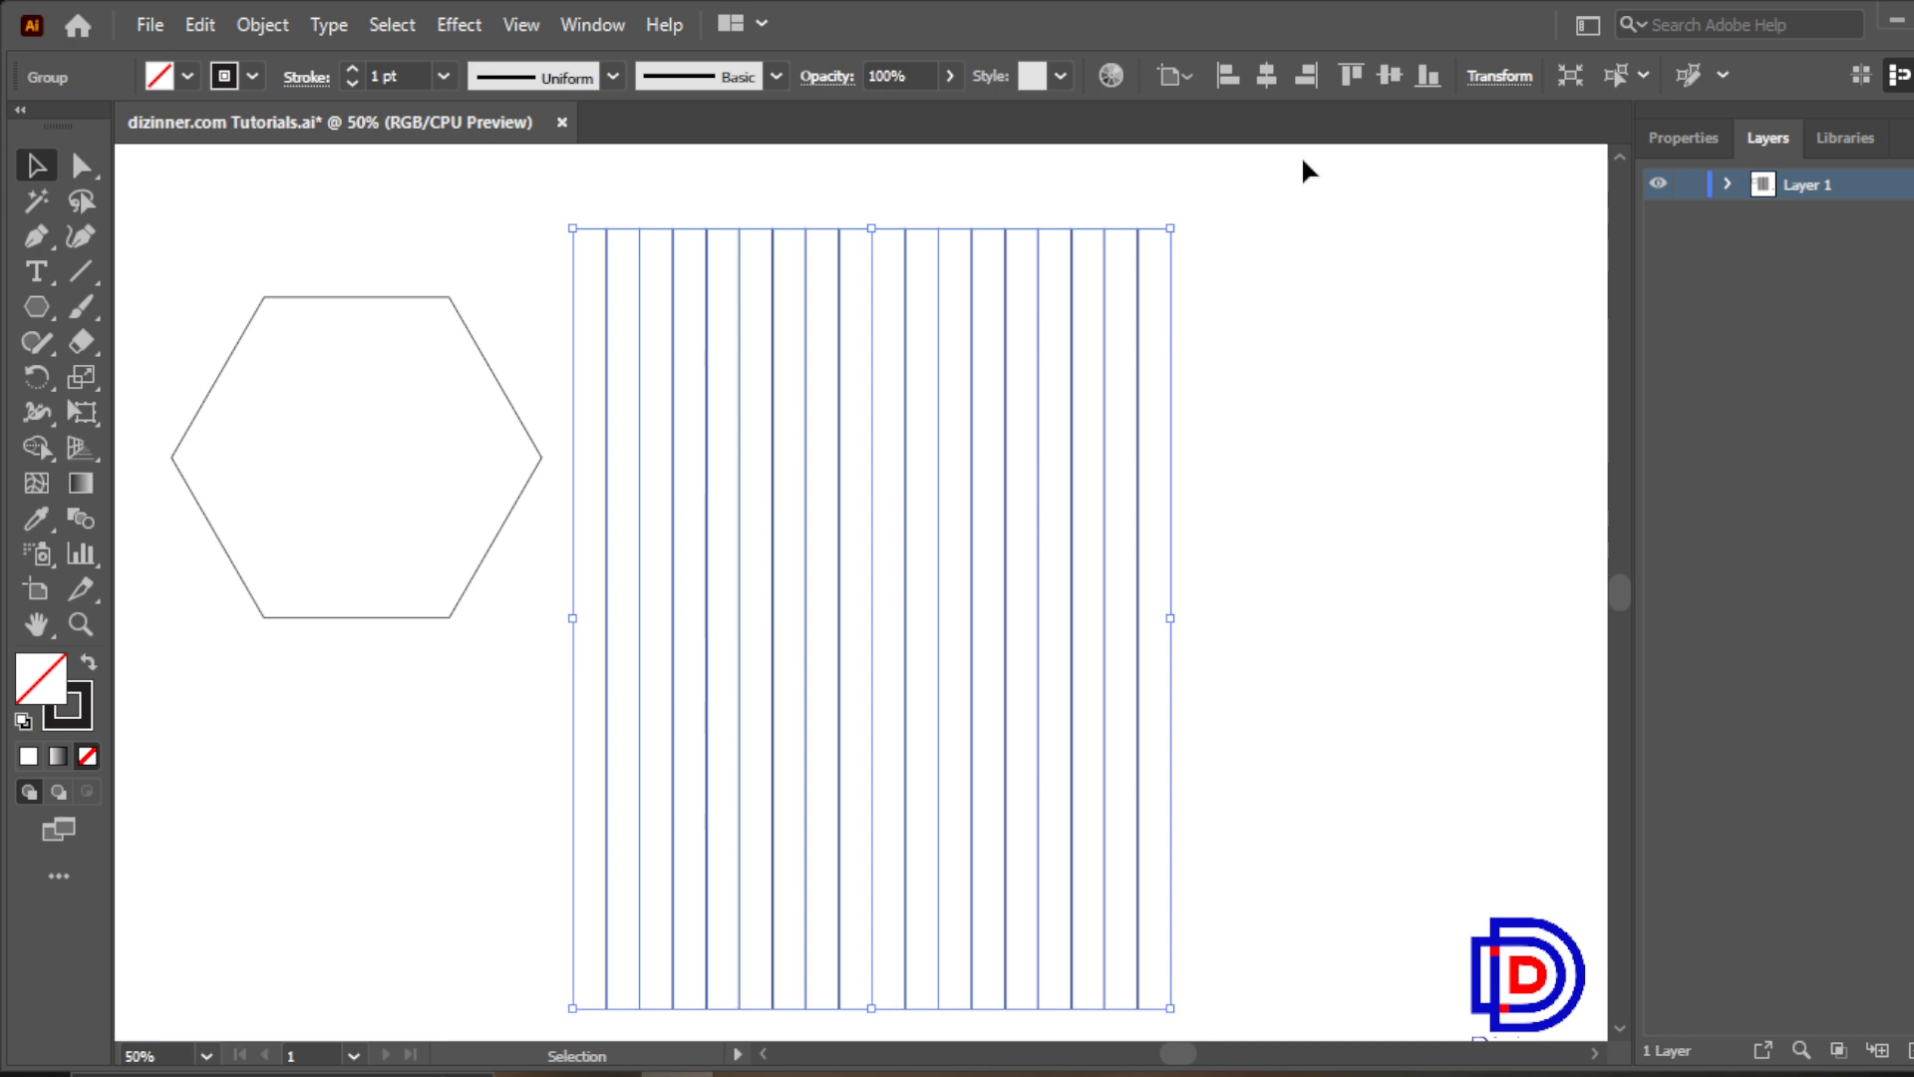
left_click(1498, 77)
left_click_drag(1307, 201, 1260, 201)
key("Down")
key("Down")
key("Down")
key("Down")
key("Down")
key("Down")
key("Down")
key("Down")
key("Down")
key("Down")
key("Down")
key("Down")
key("Down")
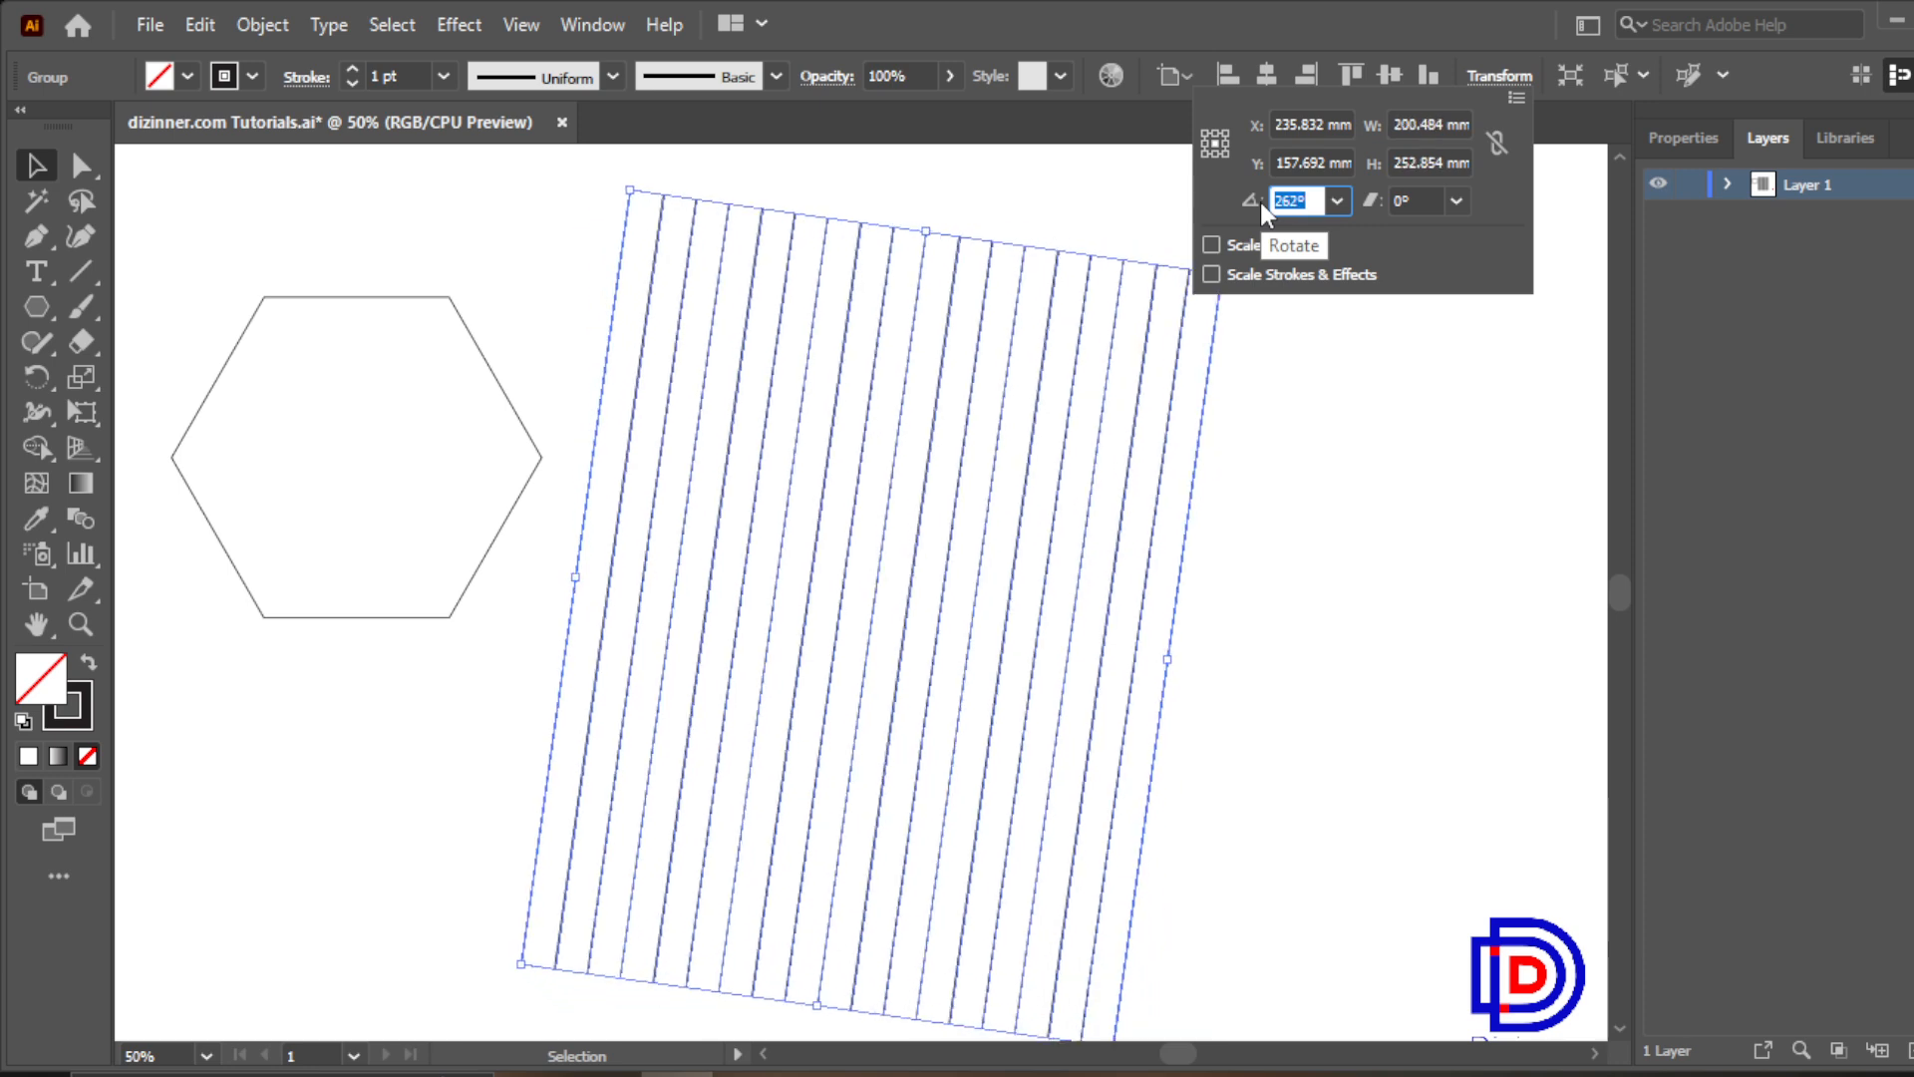
key("Up")
key("Up")
key("Up")
key("Up")
key("Up")
key("Up")
key("Up")
key("Up")
key("Up")
key("Up")
key("Up")
key("Up")
key("Up")
key("Up")
key("Up")
key("Up")
key("Up")
key("Up")
key("Up")
key("Up")
key("Up")
key("Up")
key("Up")
key("Up")
key("Up")
key("Up")
key("Up")
key("Up")
key("Up")
key("Up")
key("Up")
key("Up")
key("Up")
key("Up")
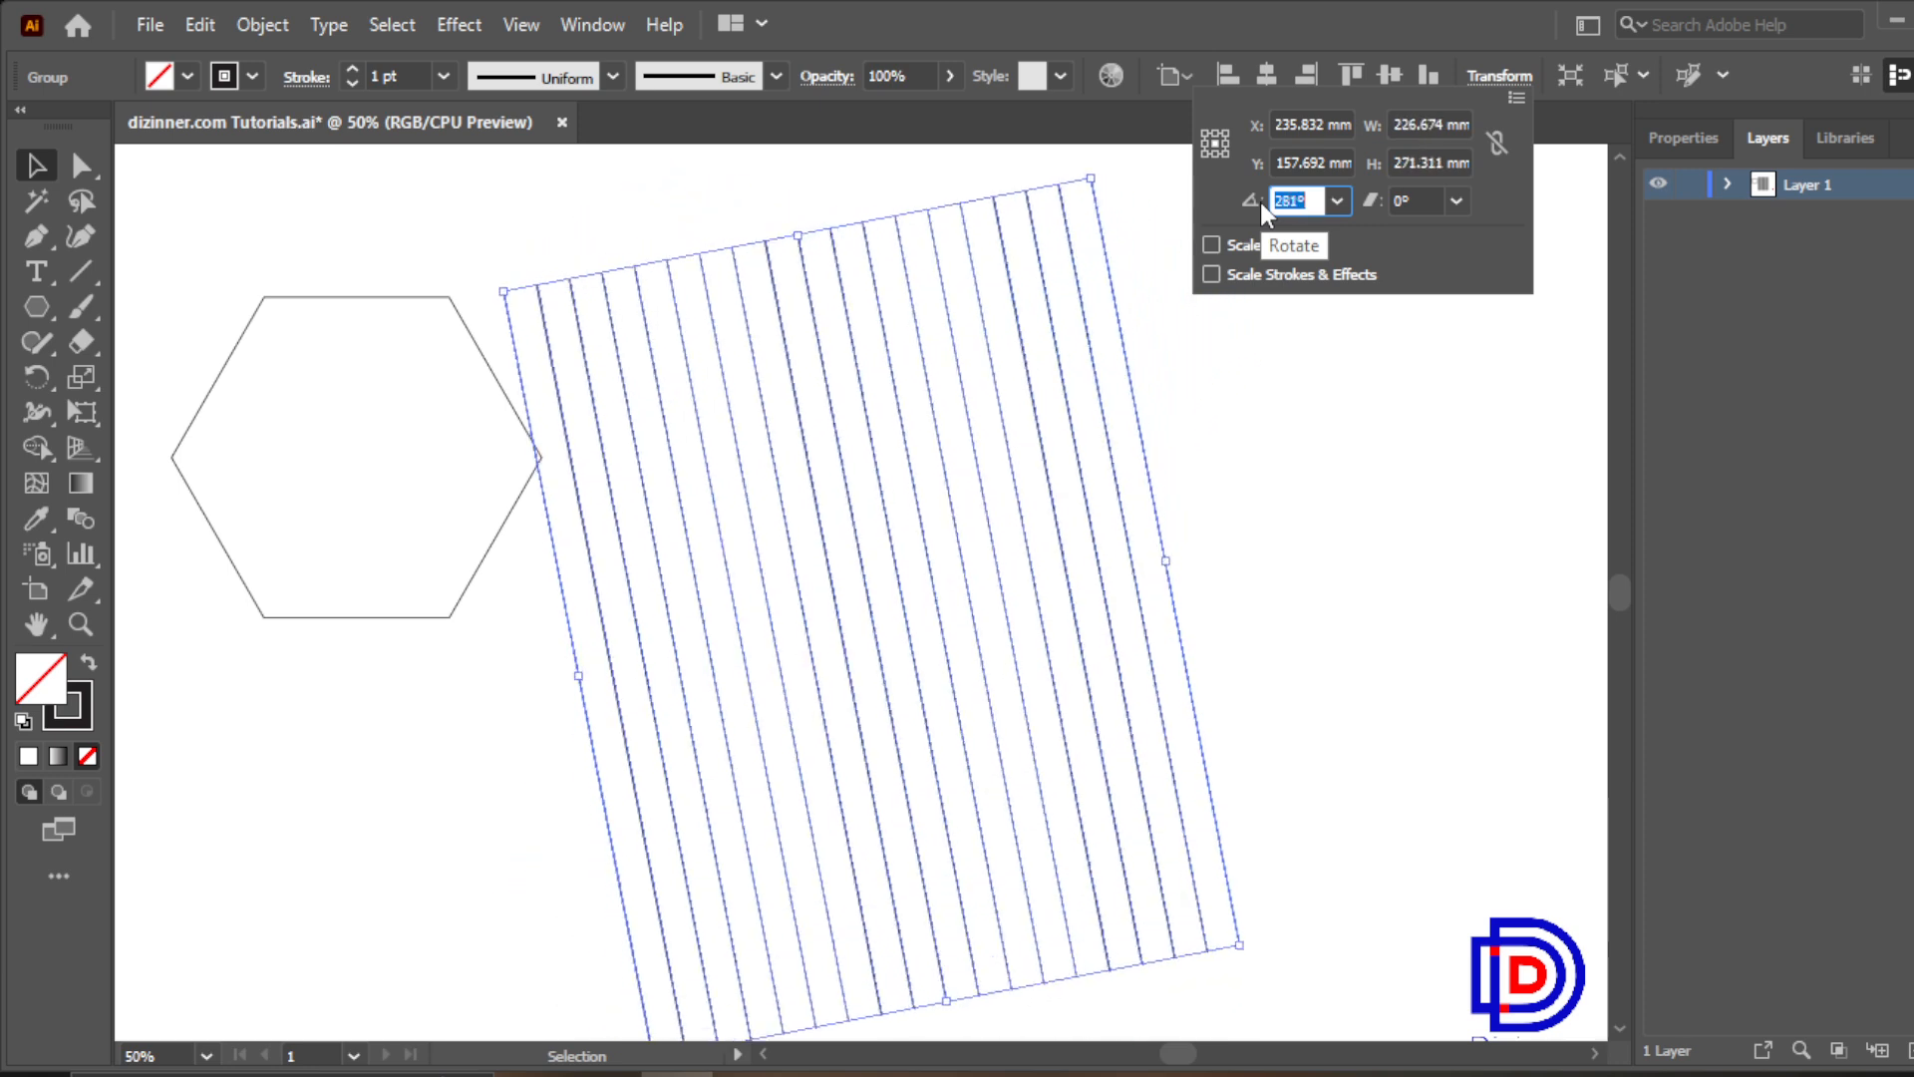
key("Up")
key("Up")
key("Up")
key("Up")
key("Up")
key("Up")
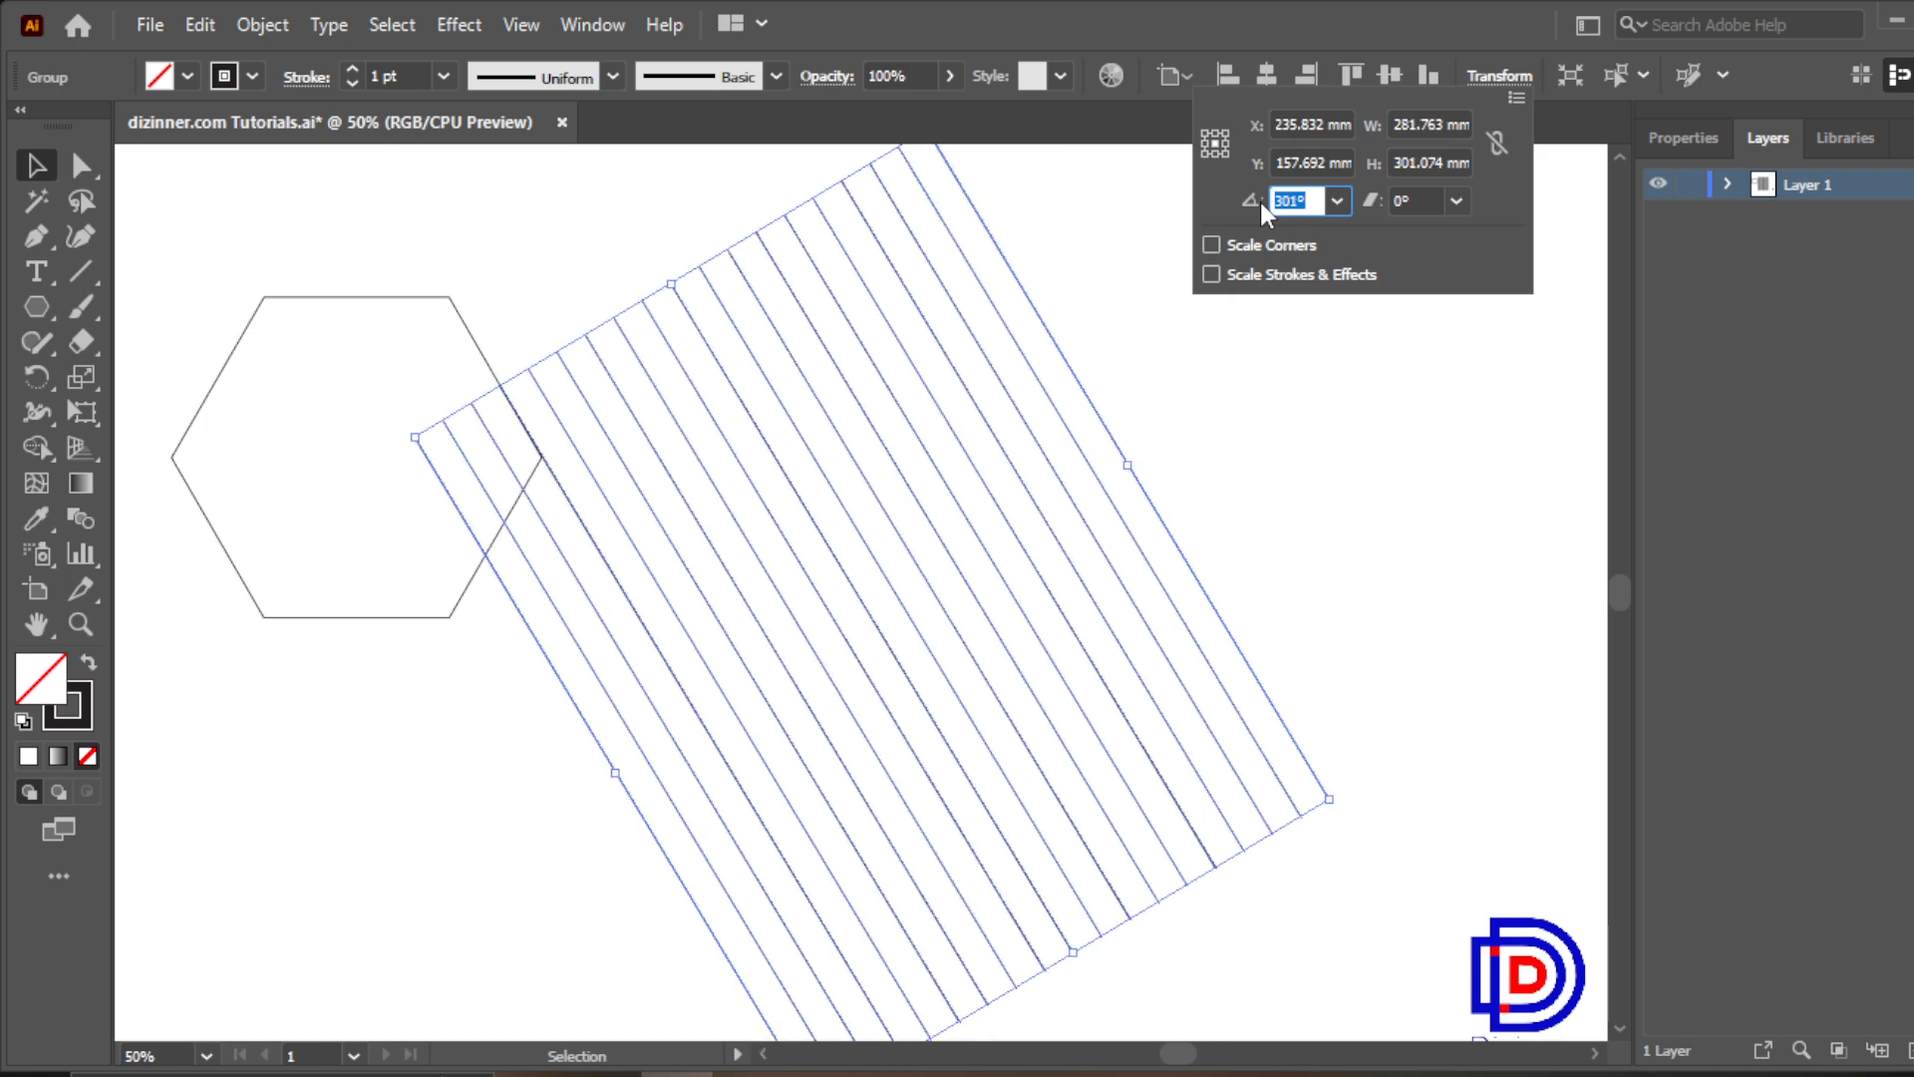
left_click(1251, 368)
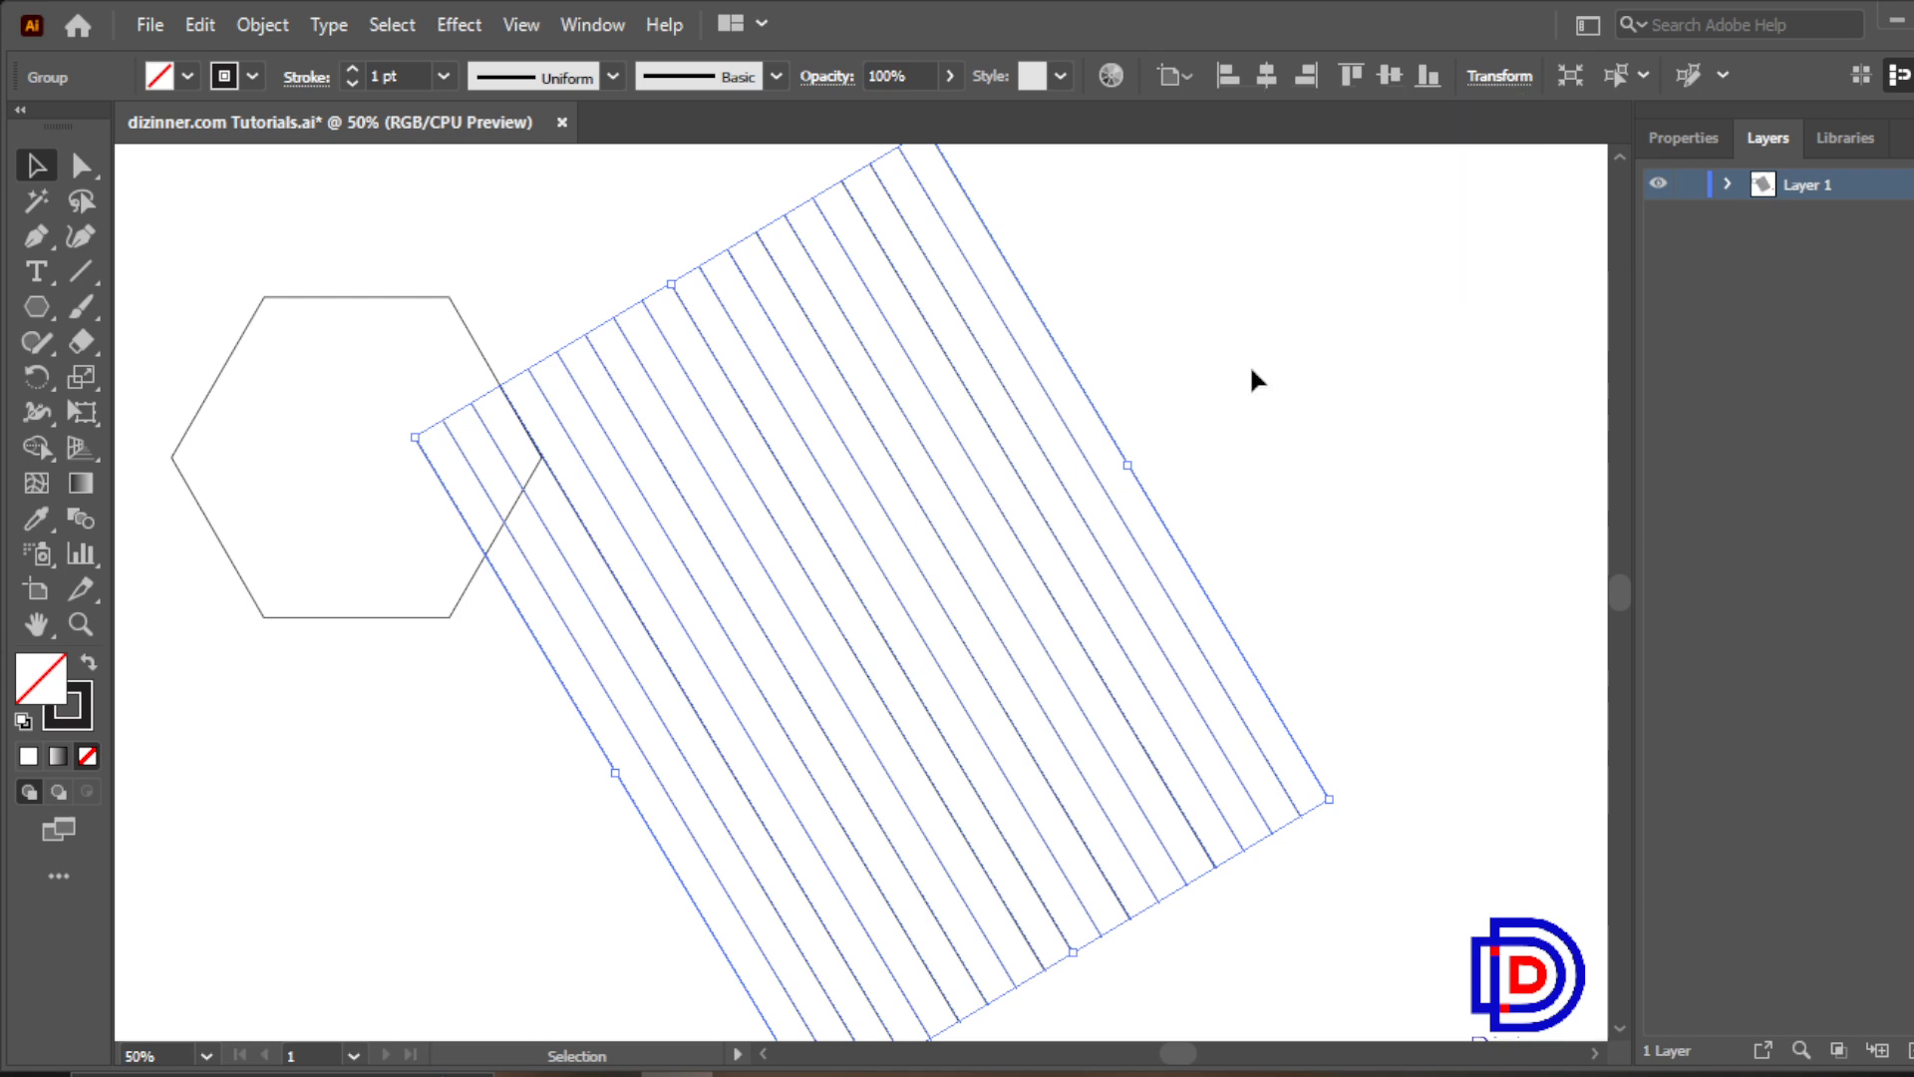
left_click(1253, 372)
Create a reflected copy of the rotated line group over the original so the lines cross in a diamond pattern
left_click(937, 476)
right_click(937, 477)
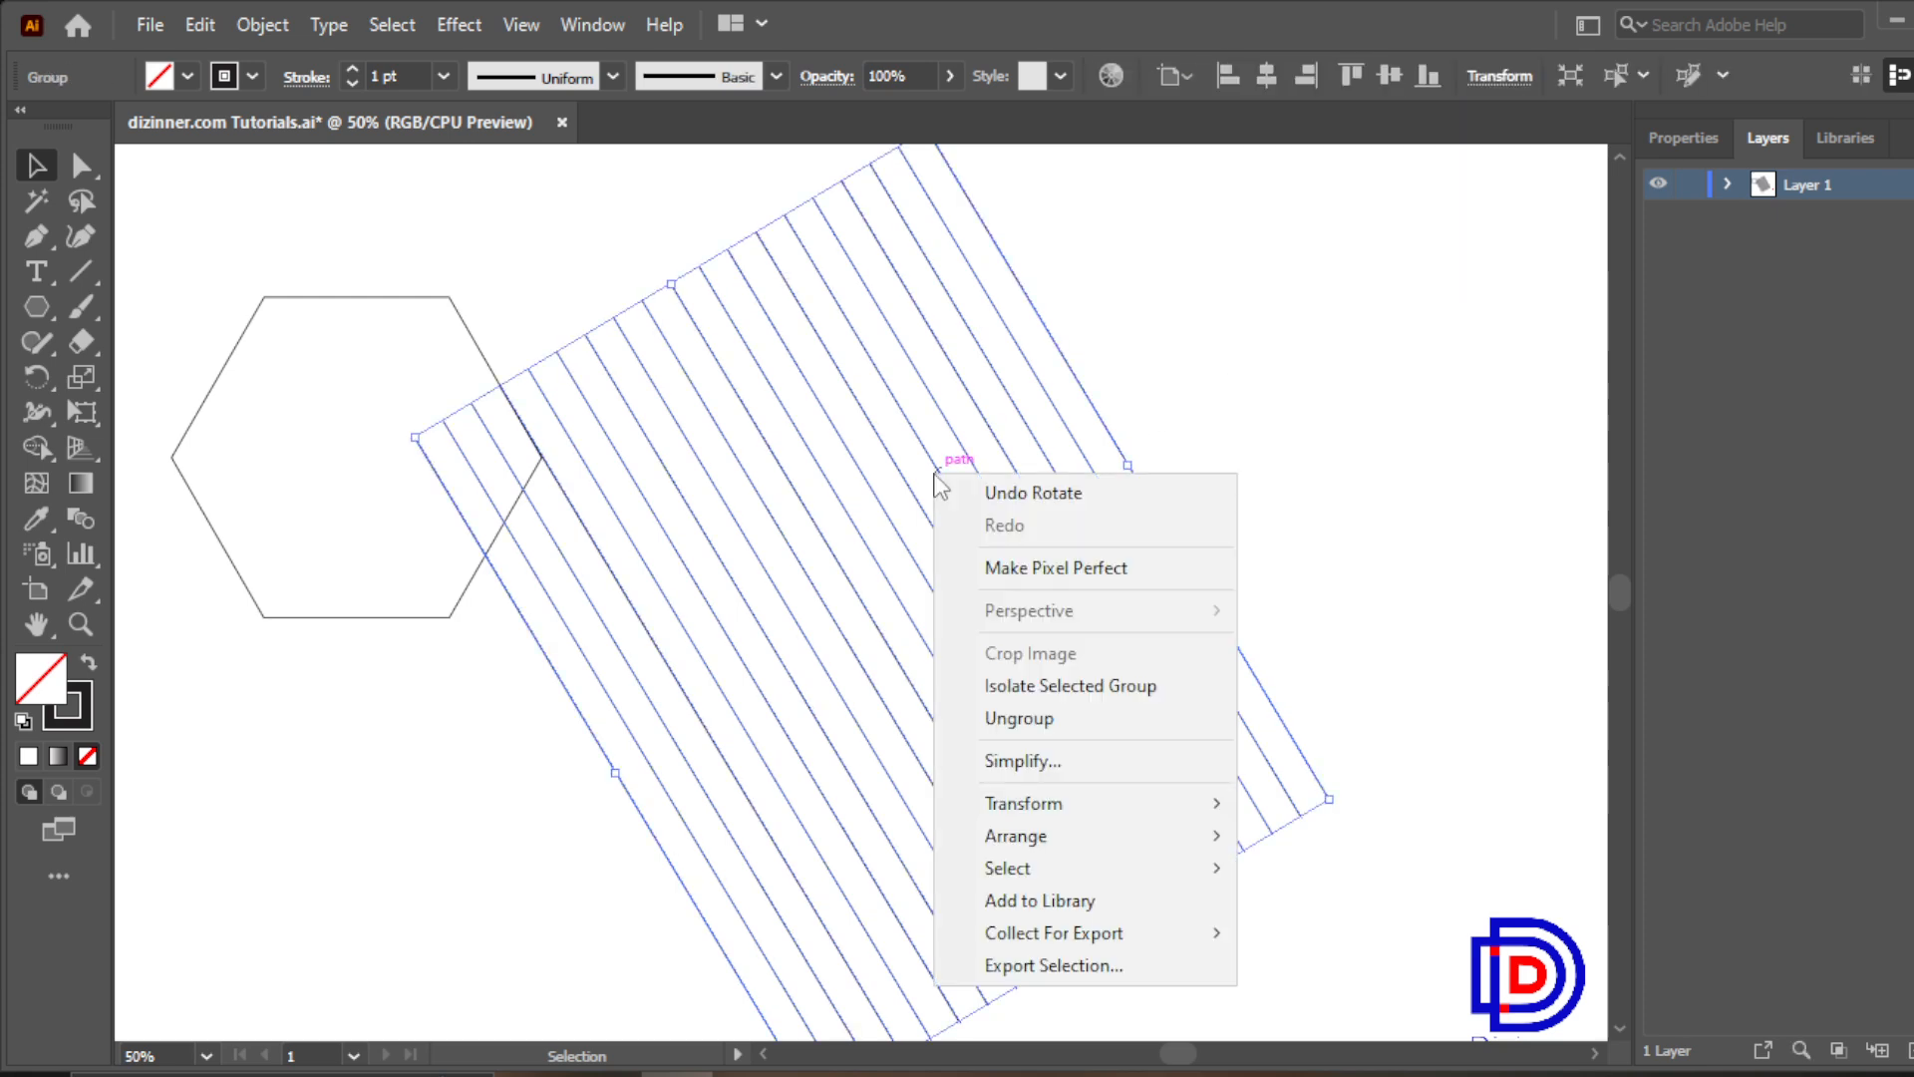
mouse_move(1056, 802)
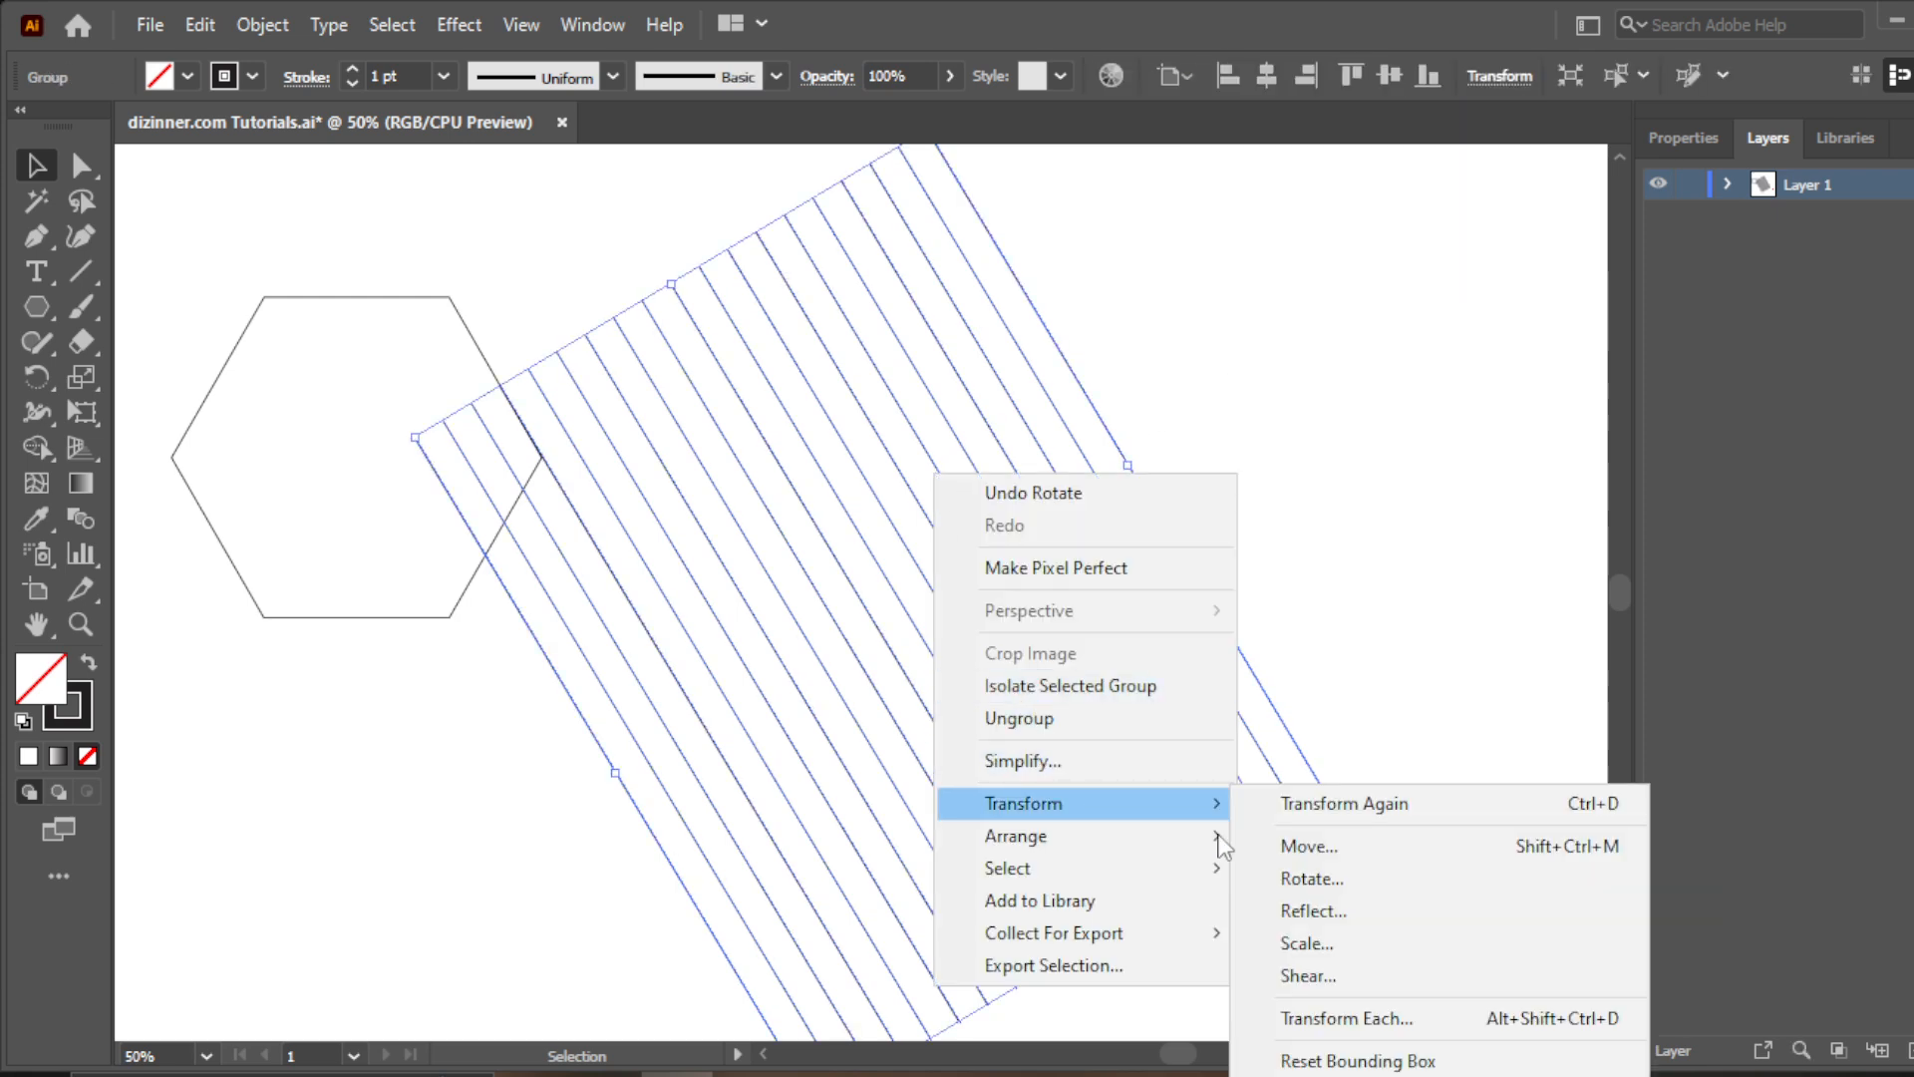
left_click(1313, 912)
left_click(858, 739)
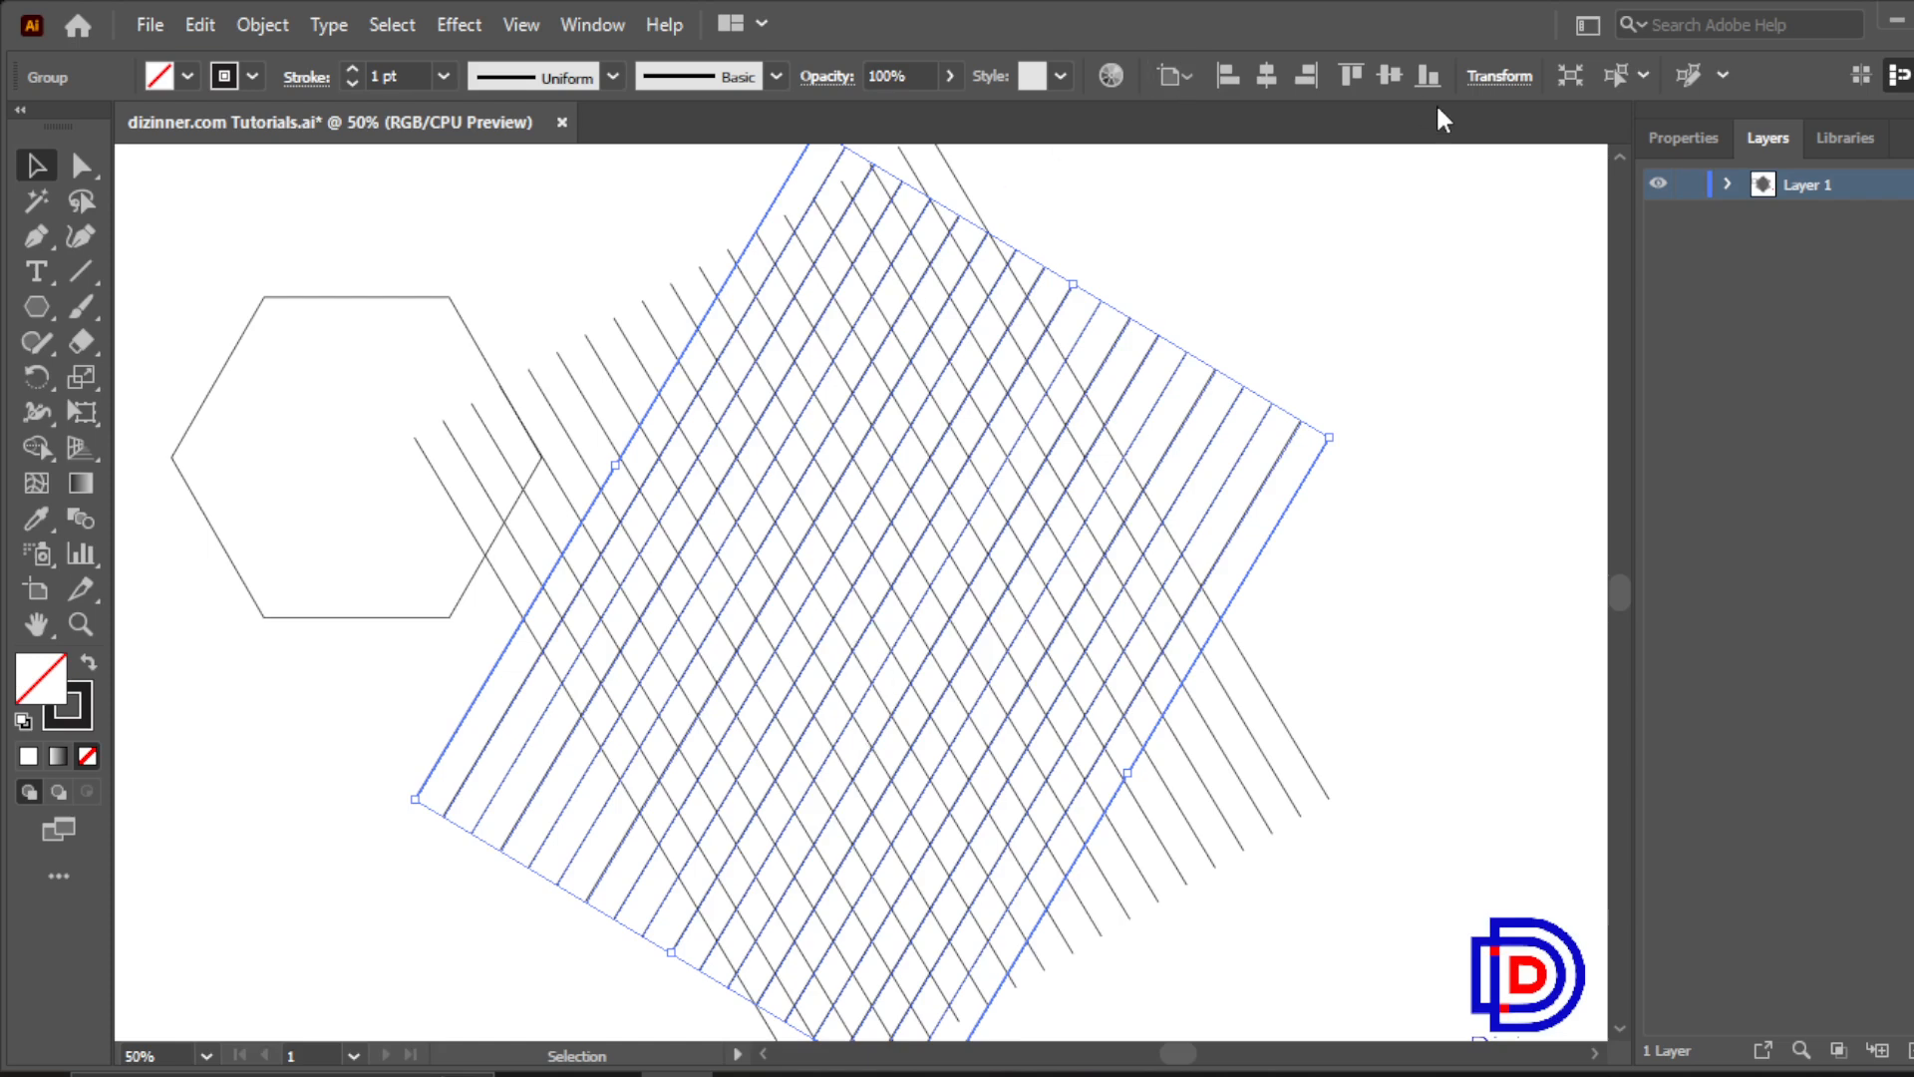
Check the rotation angle of the reflected line group
left_click(1499, 76)
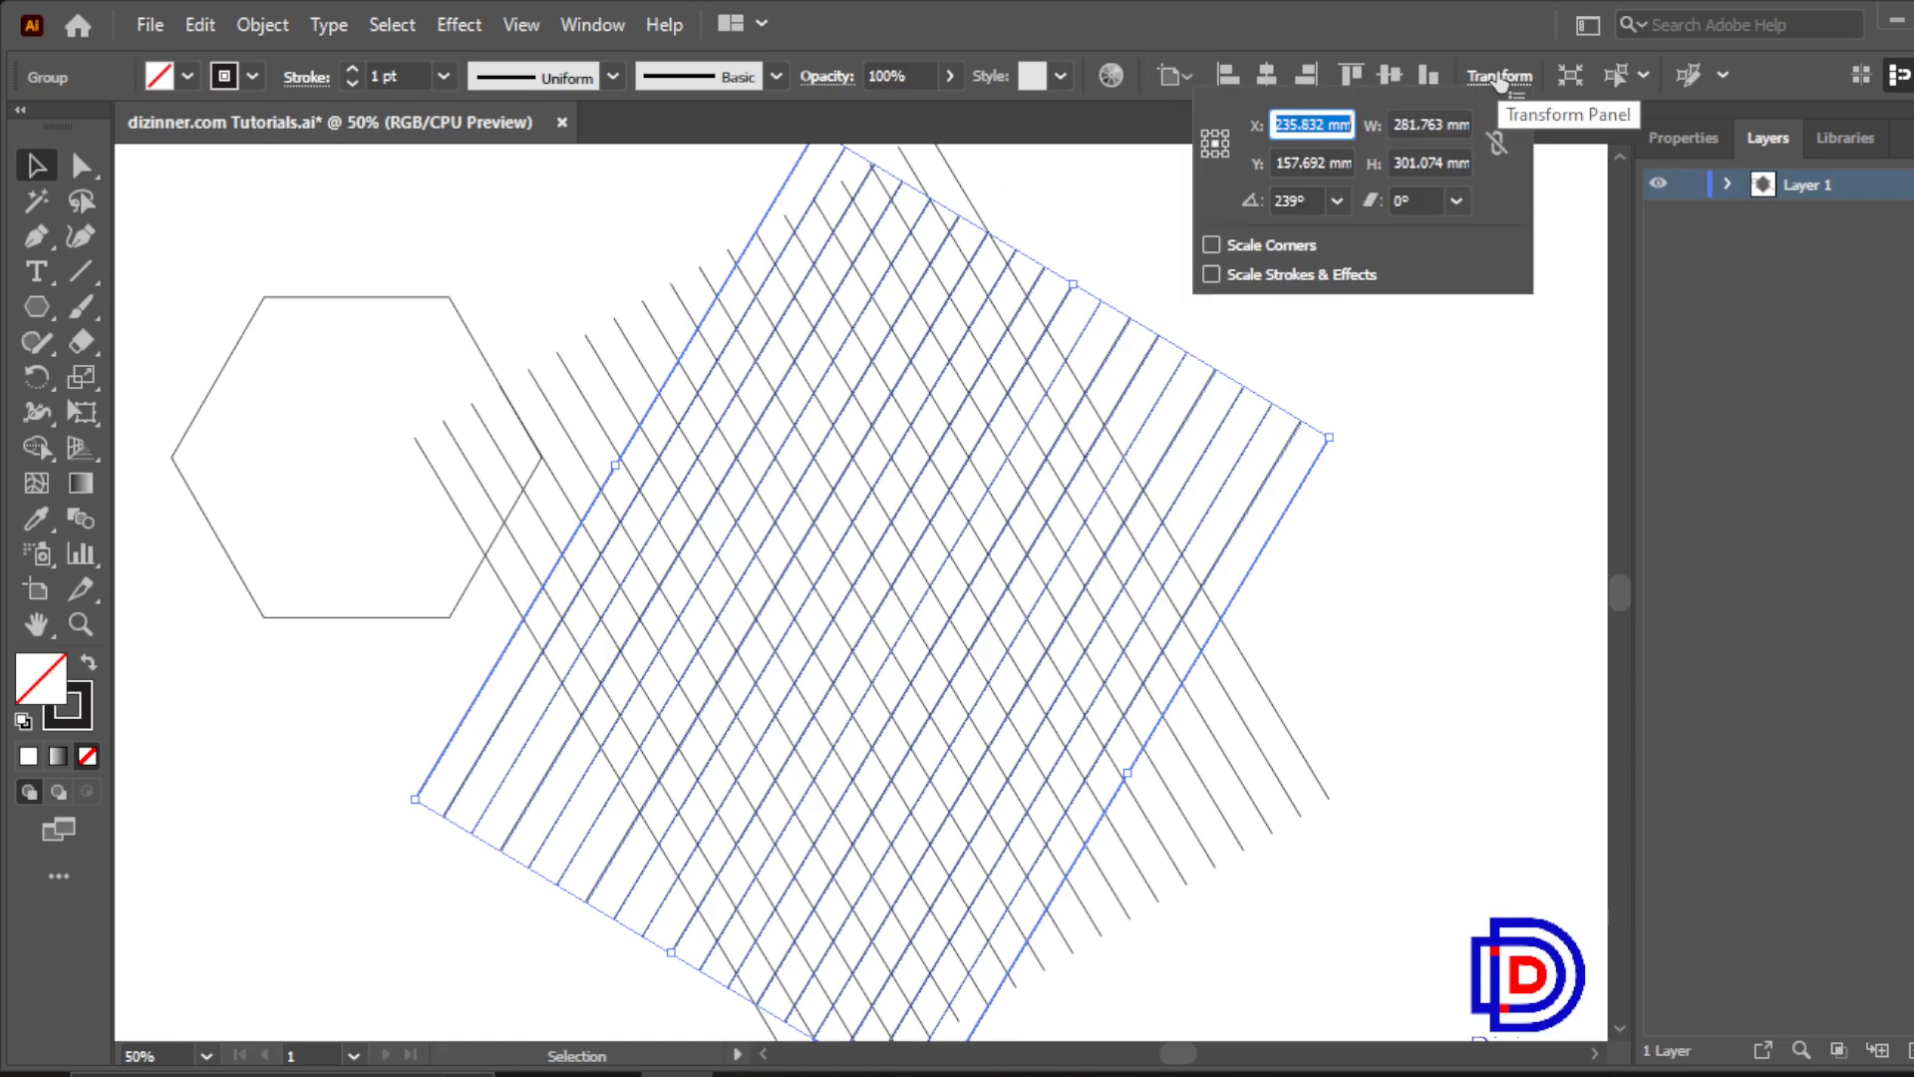
left_click(1296, 205)
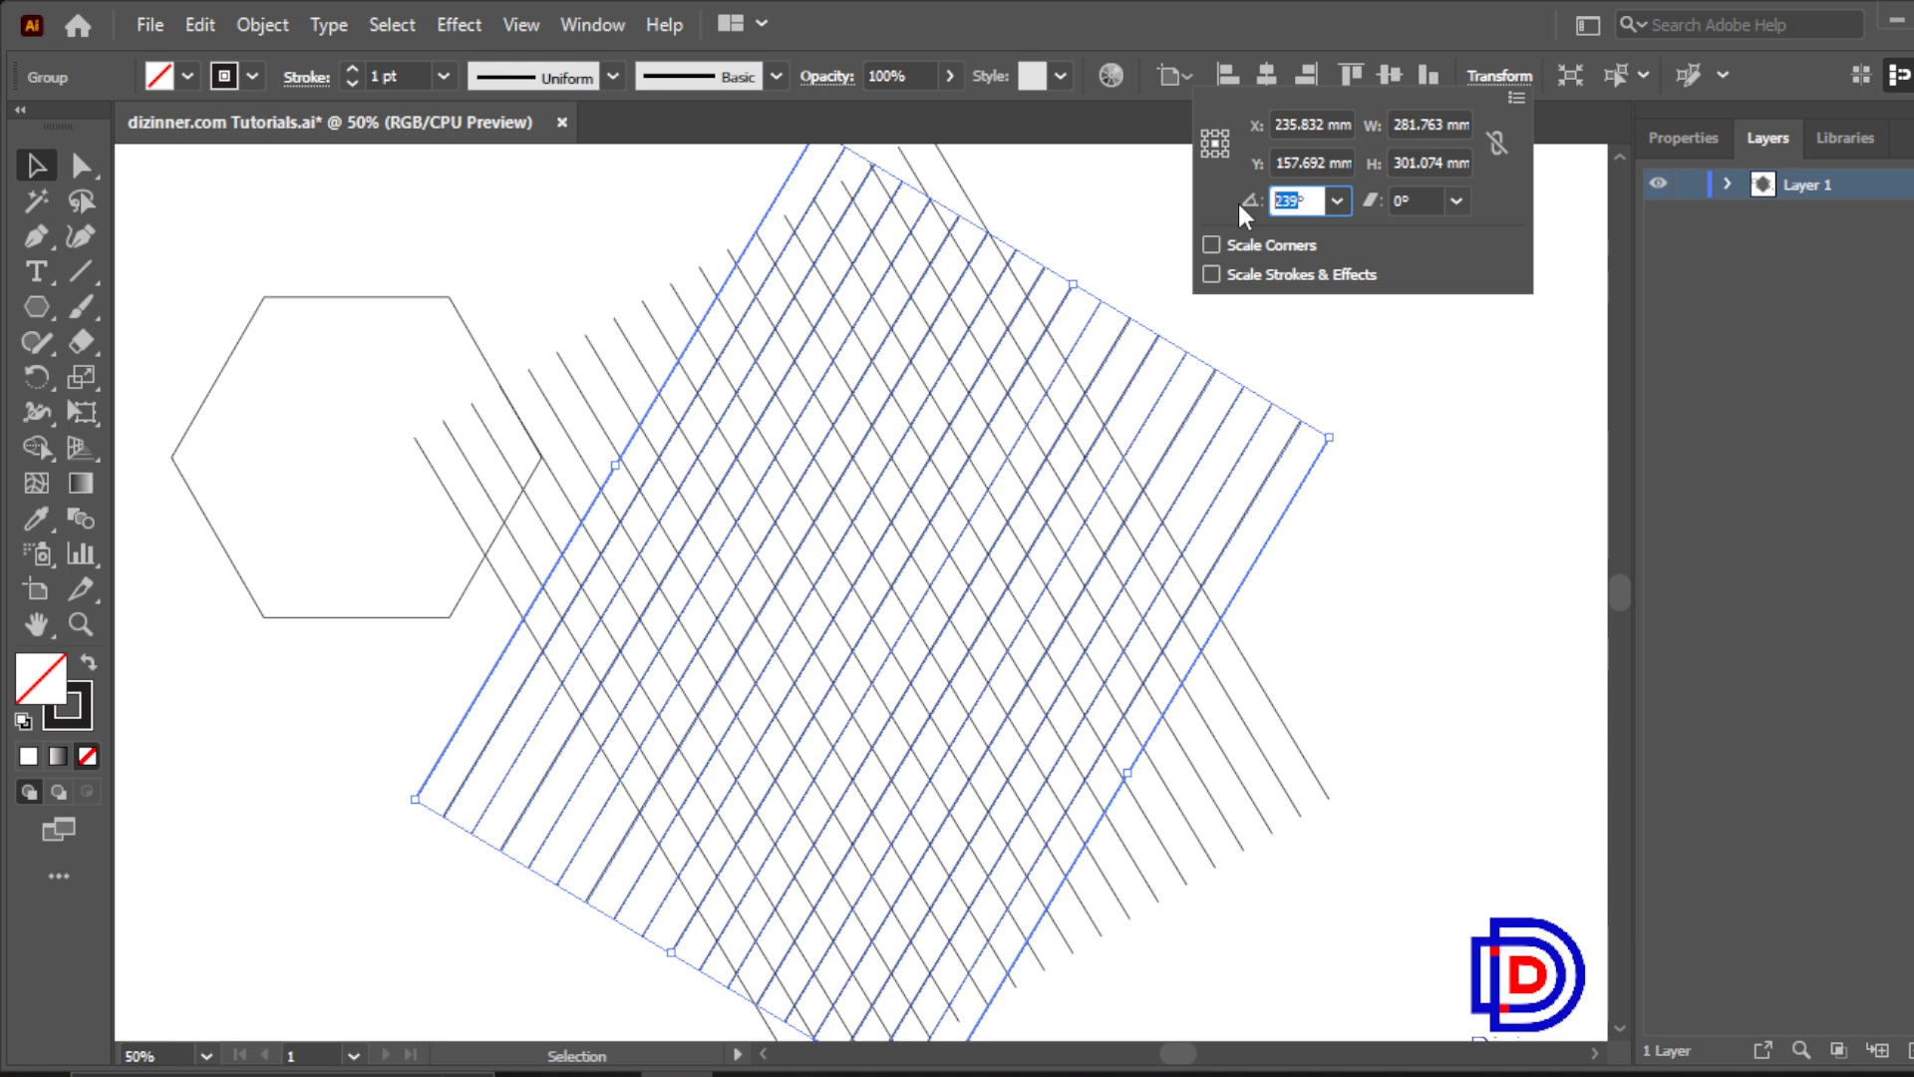
left_click(1368, 335)
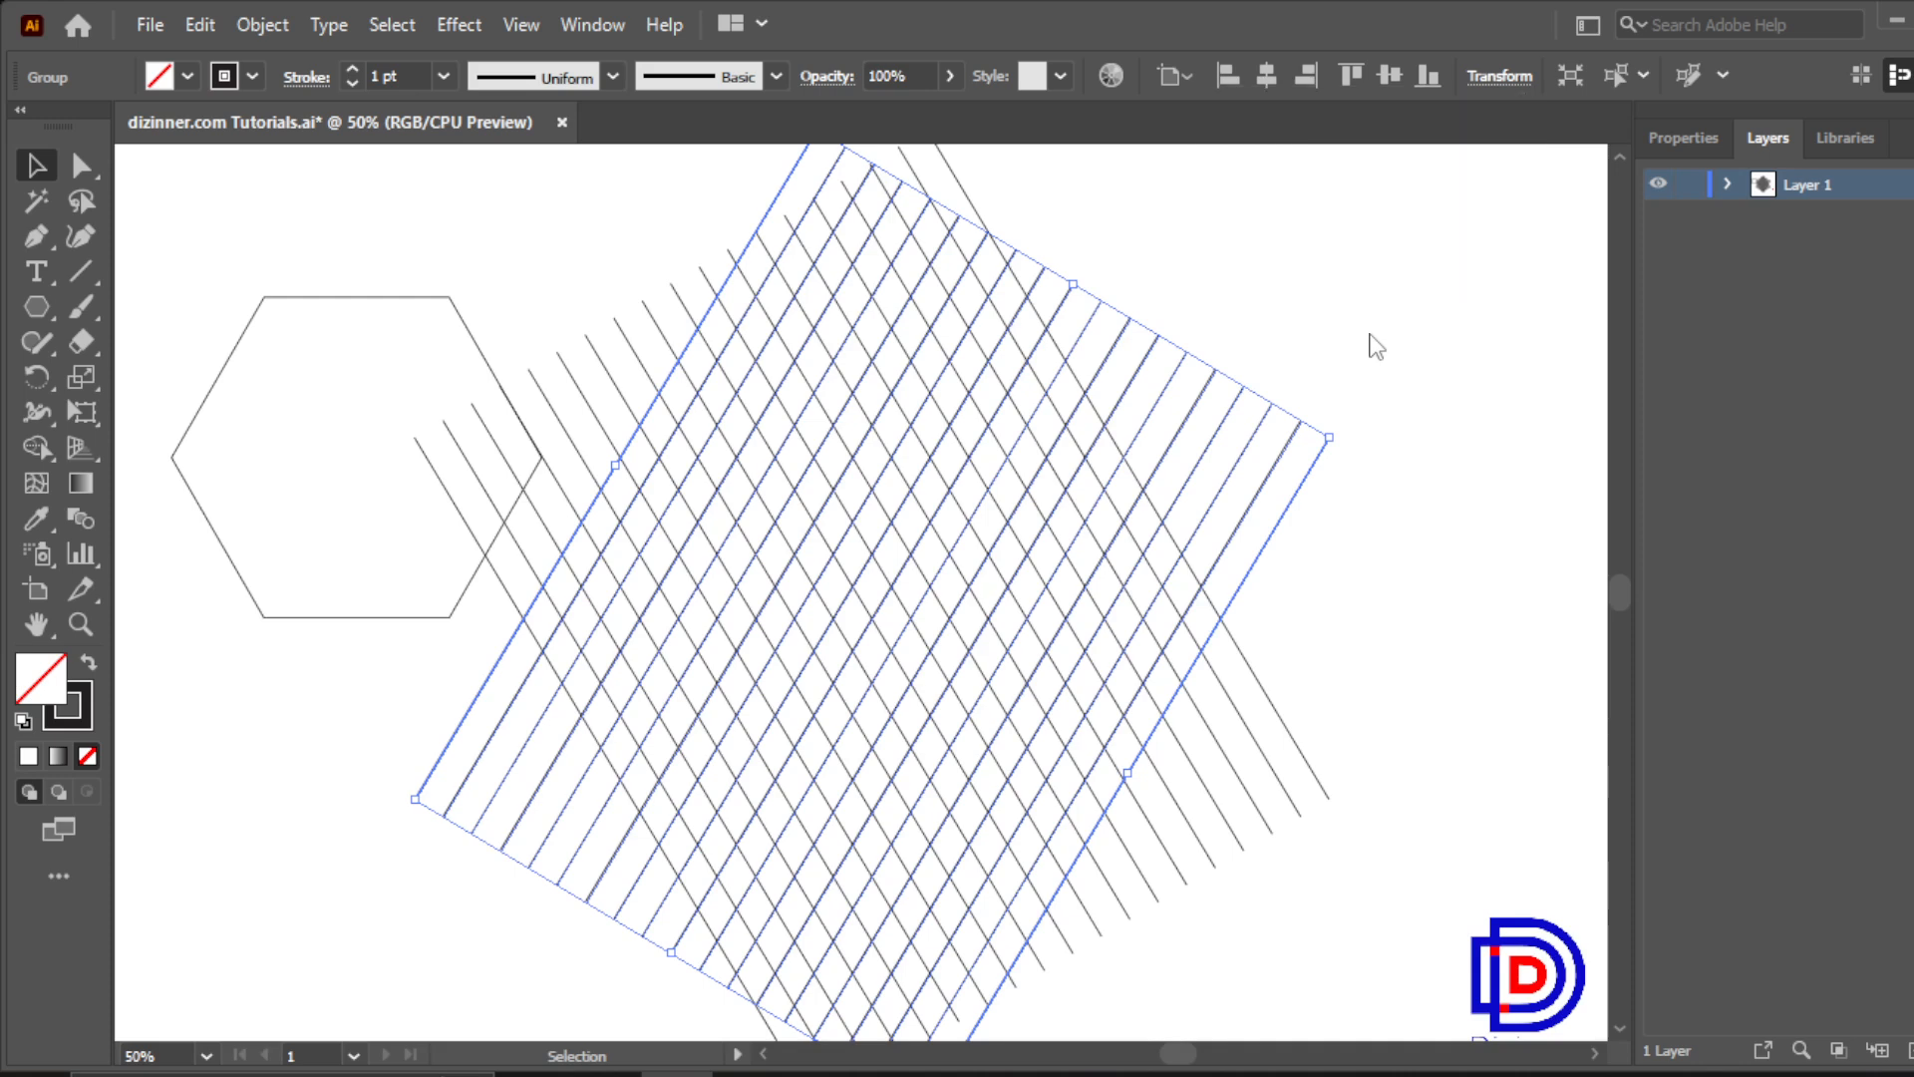
left_click(1366, 335)
Duplicate the reflected line group in place with the Rotate command's copy option
left_click(1251, 440)
right_click(1250, 440)
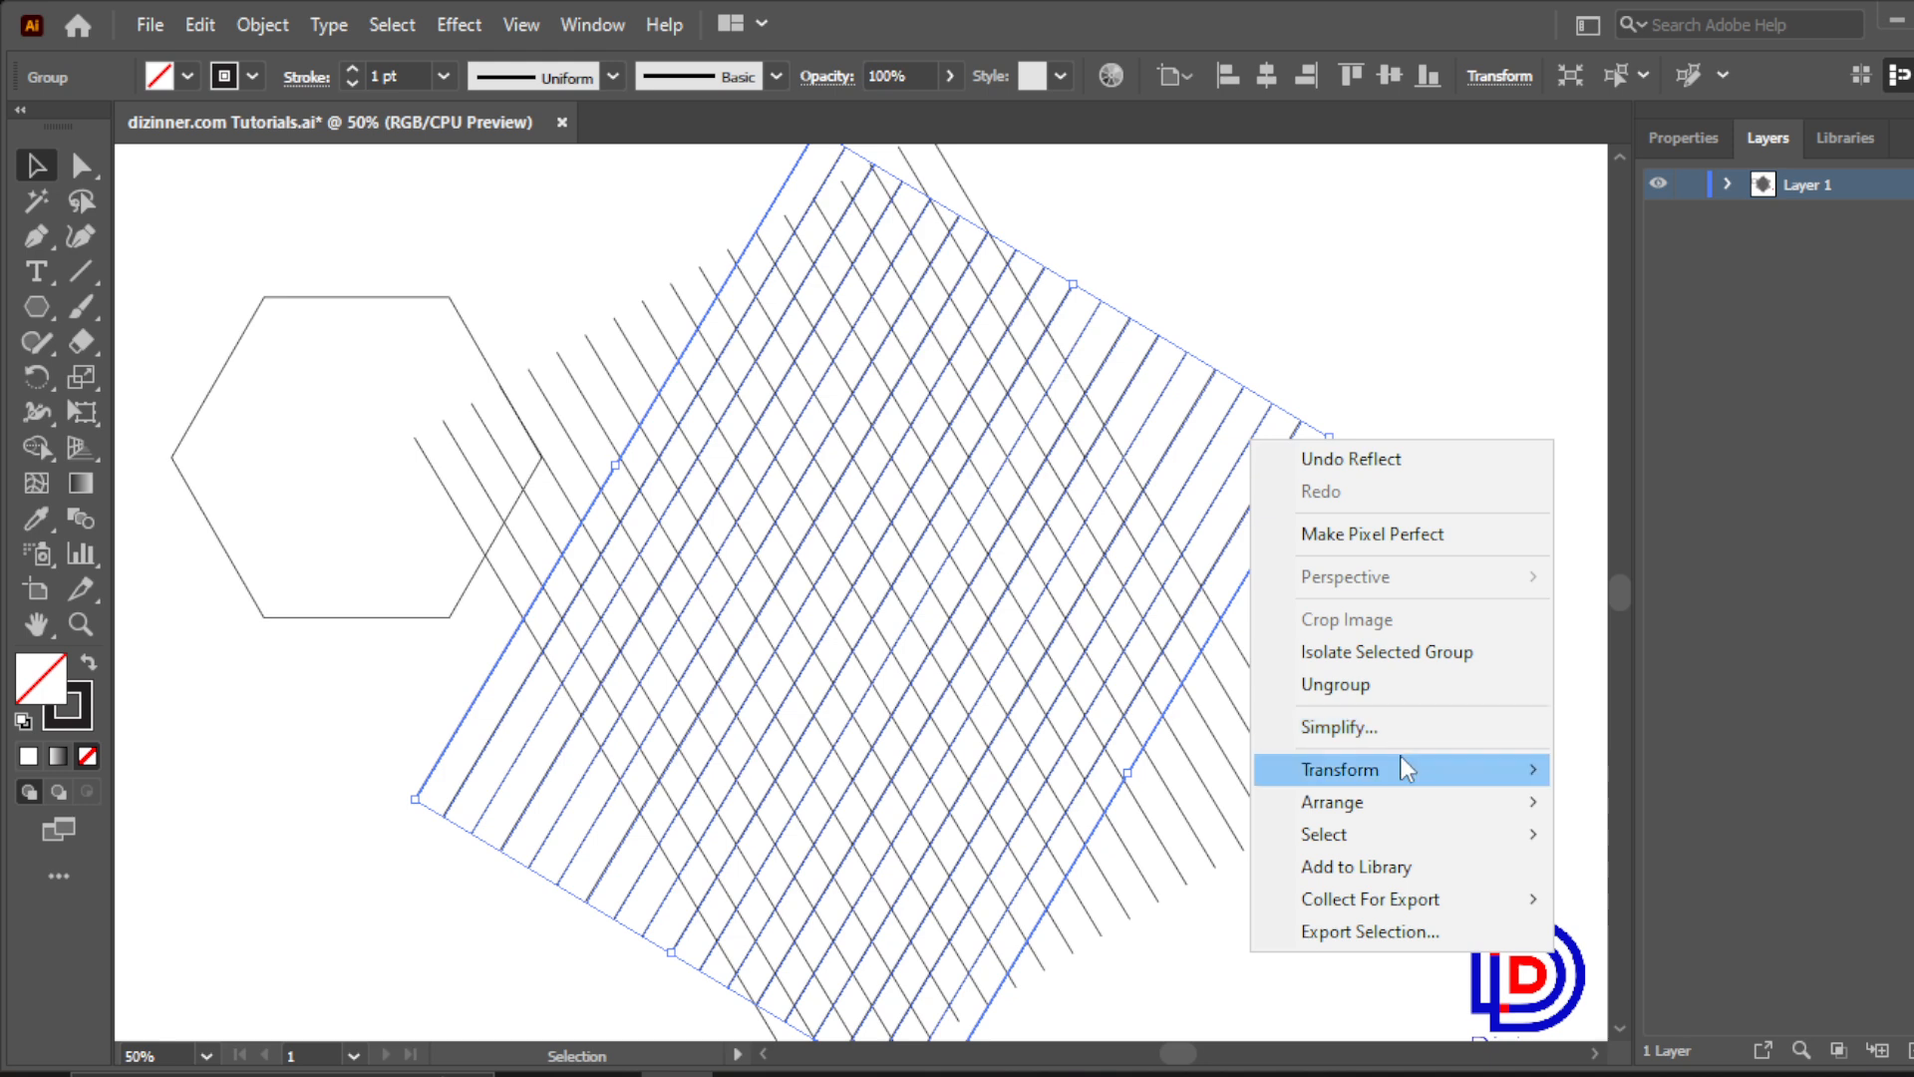
mouse_move(1401, 758)
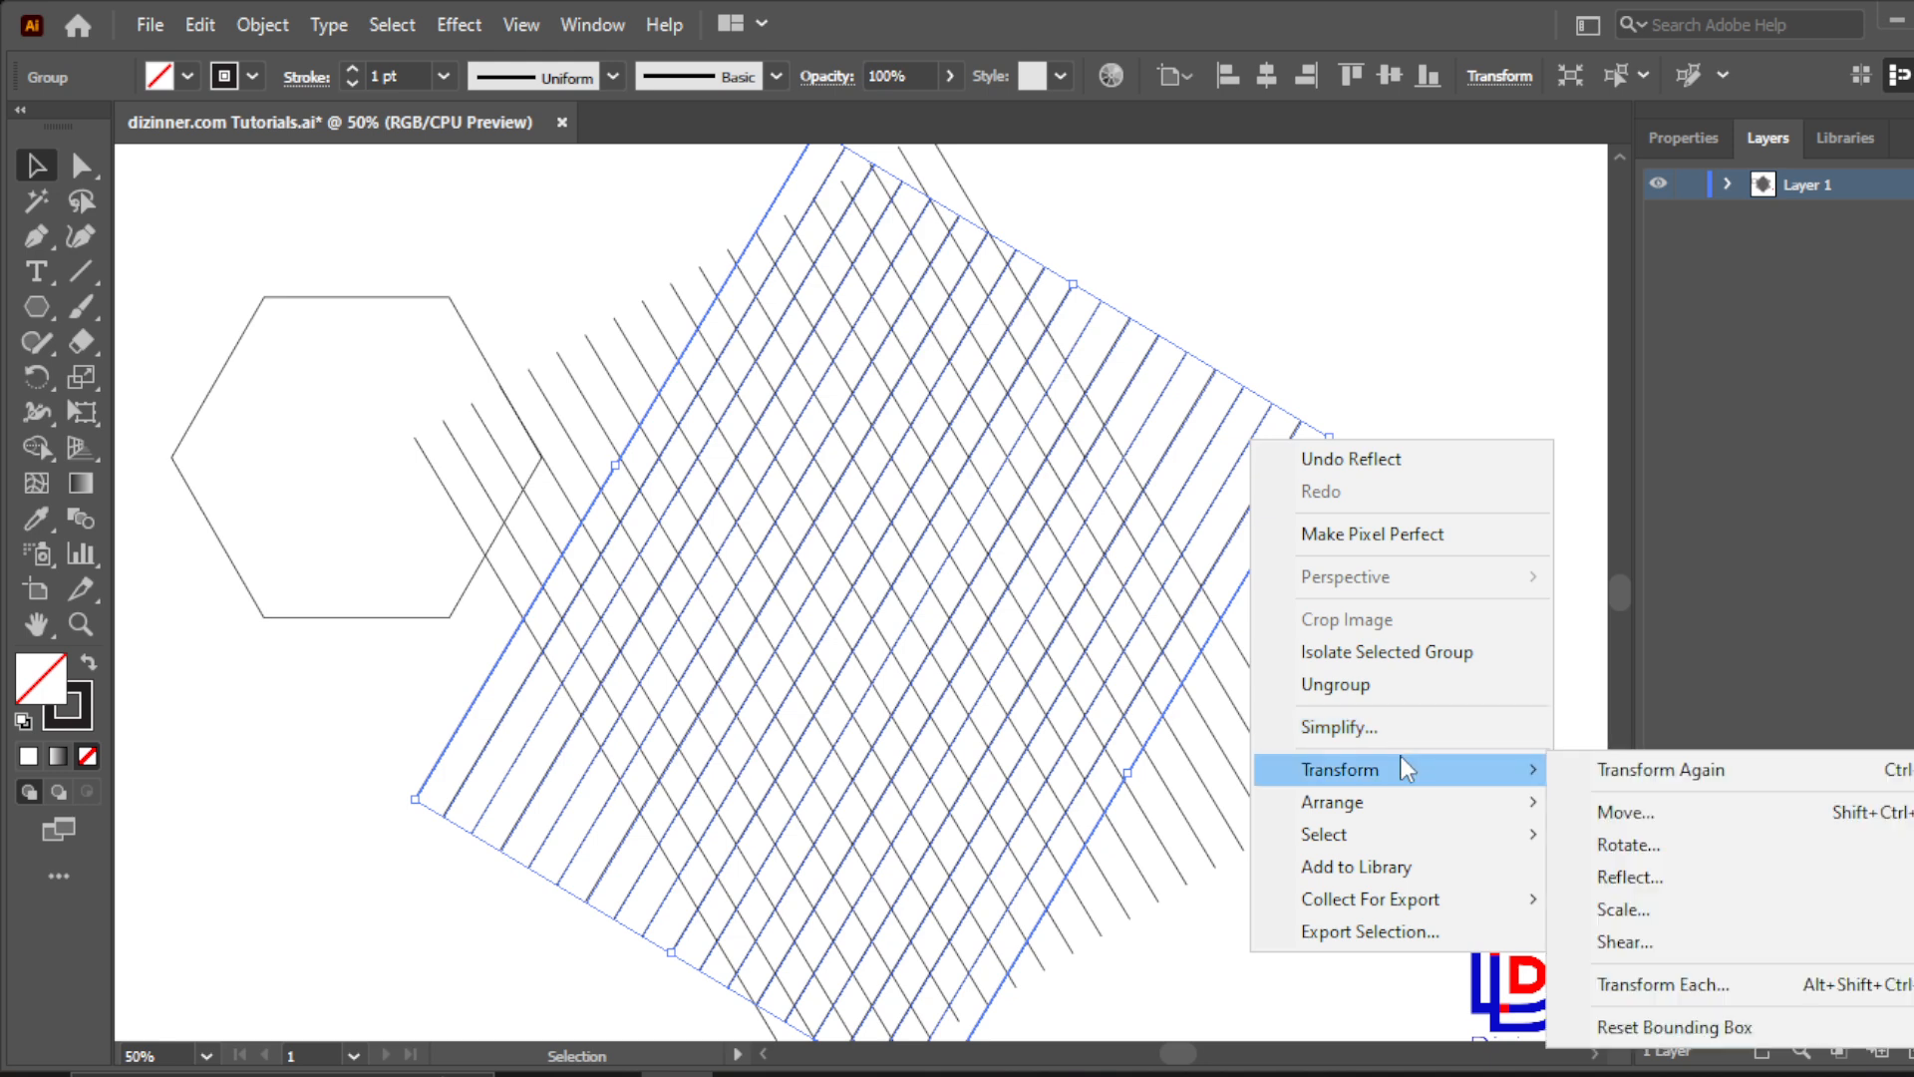
left_click(1623, 844)
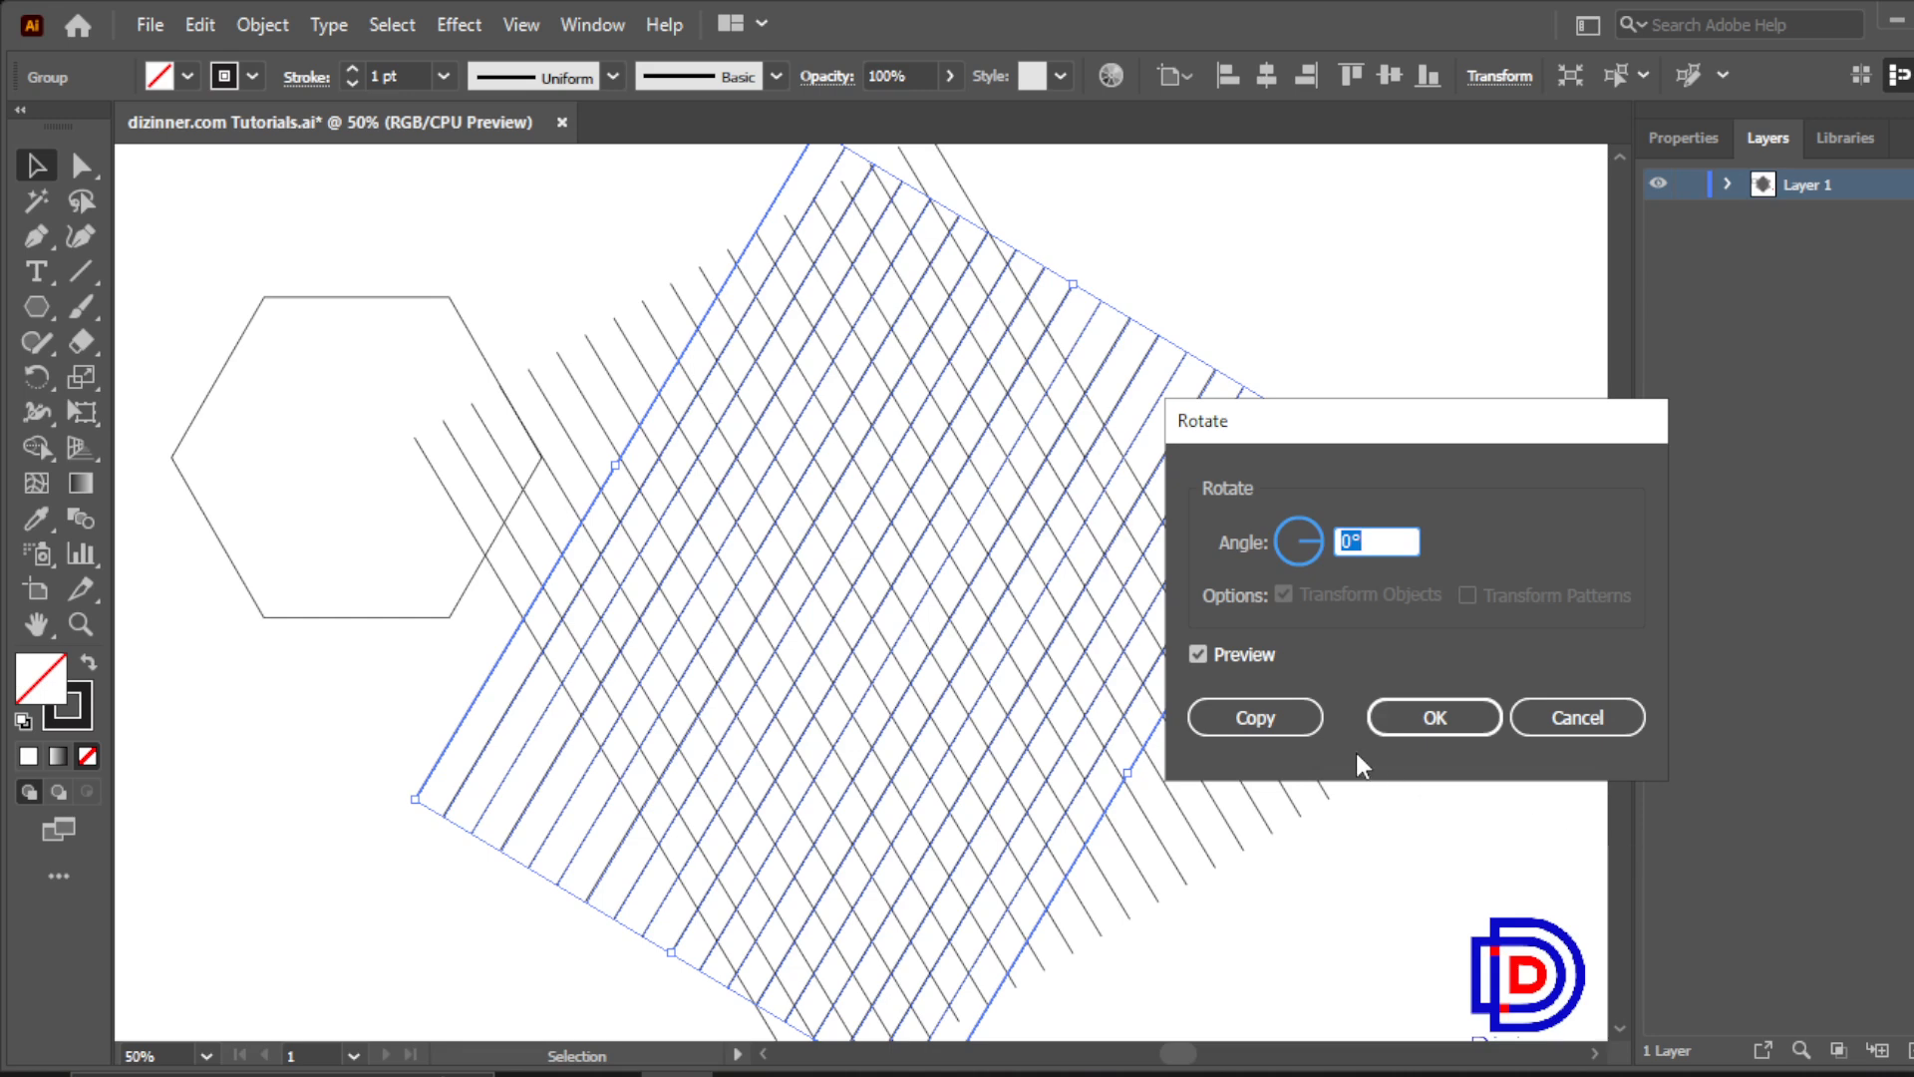
type("90")
left_click(1290, 714)
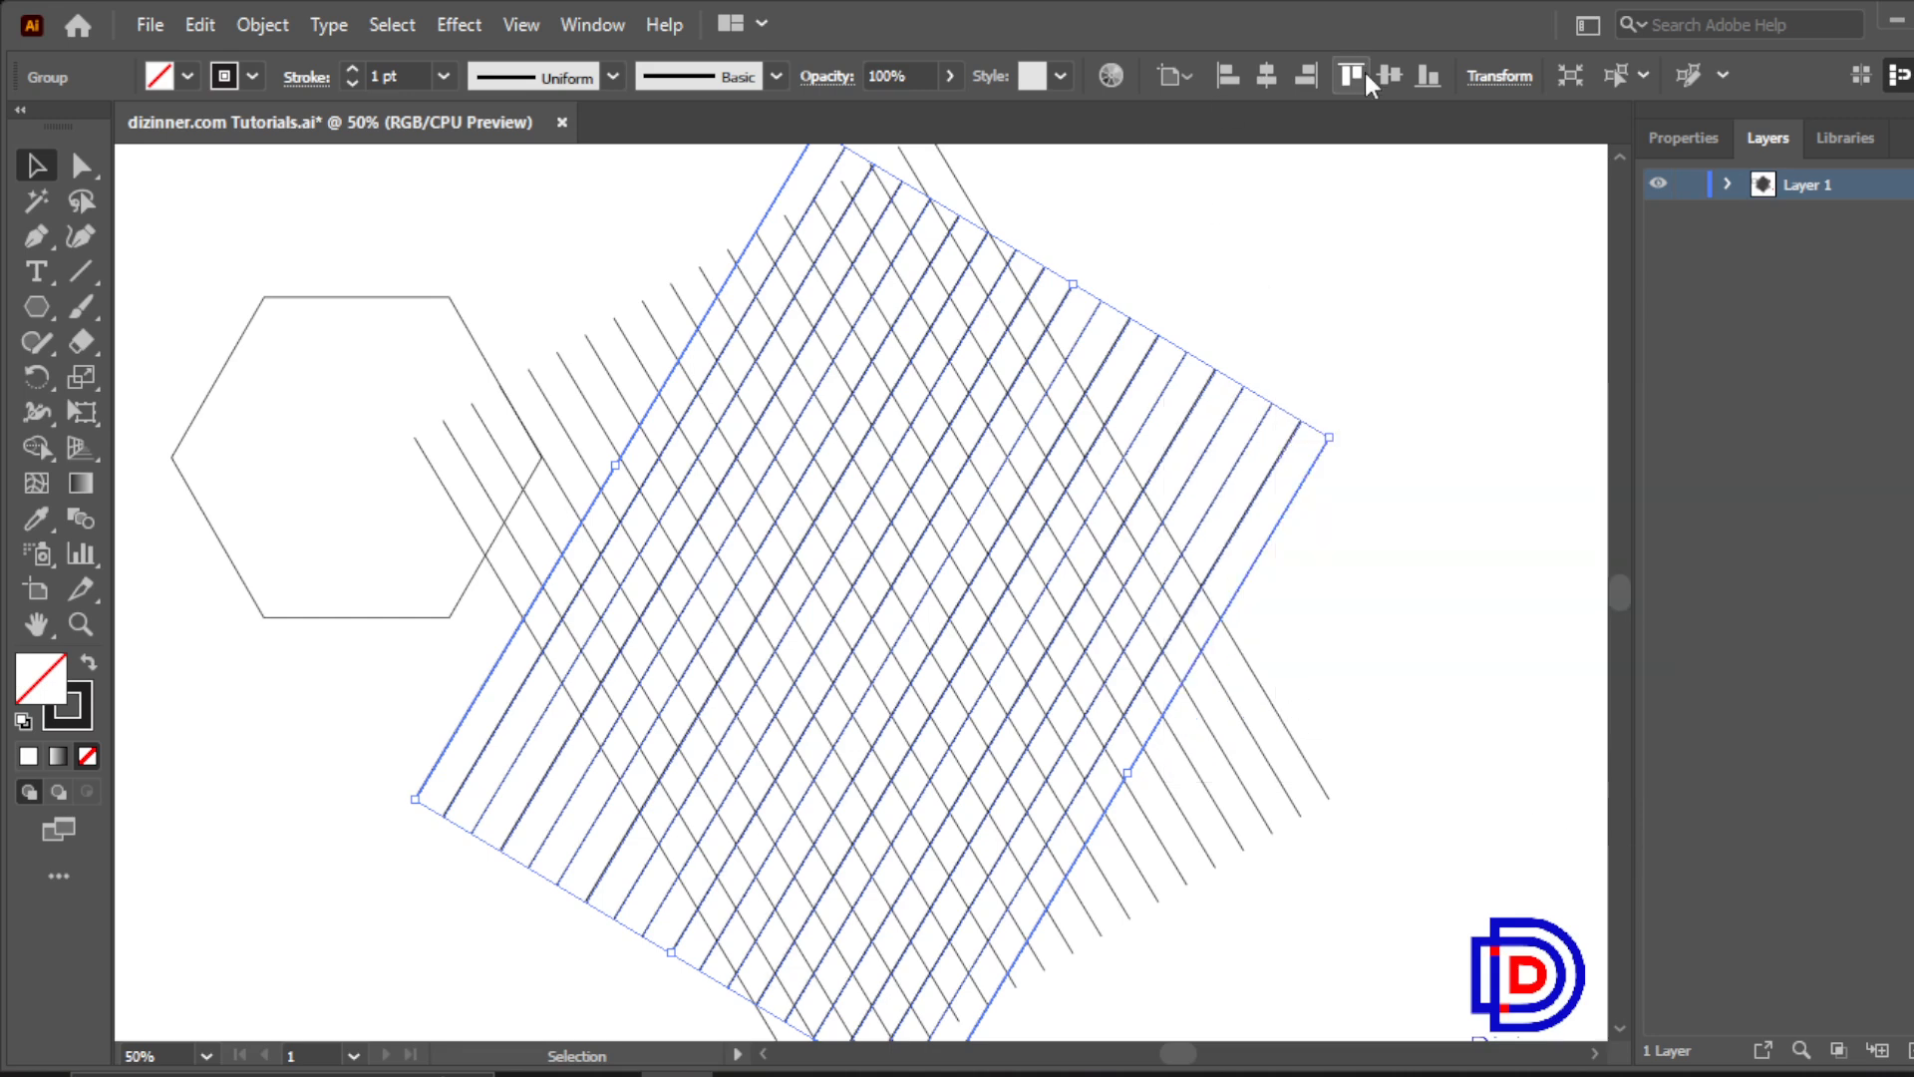
Rotate the duplicated line group to 0° so its lines run horizontally across the diamond pattern, then deselect it
left_click(1485, 78)
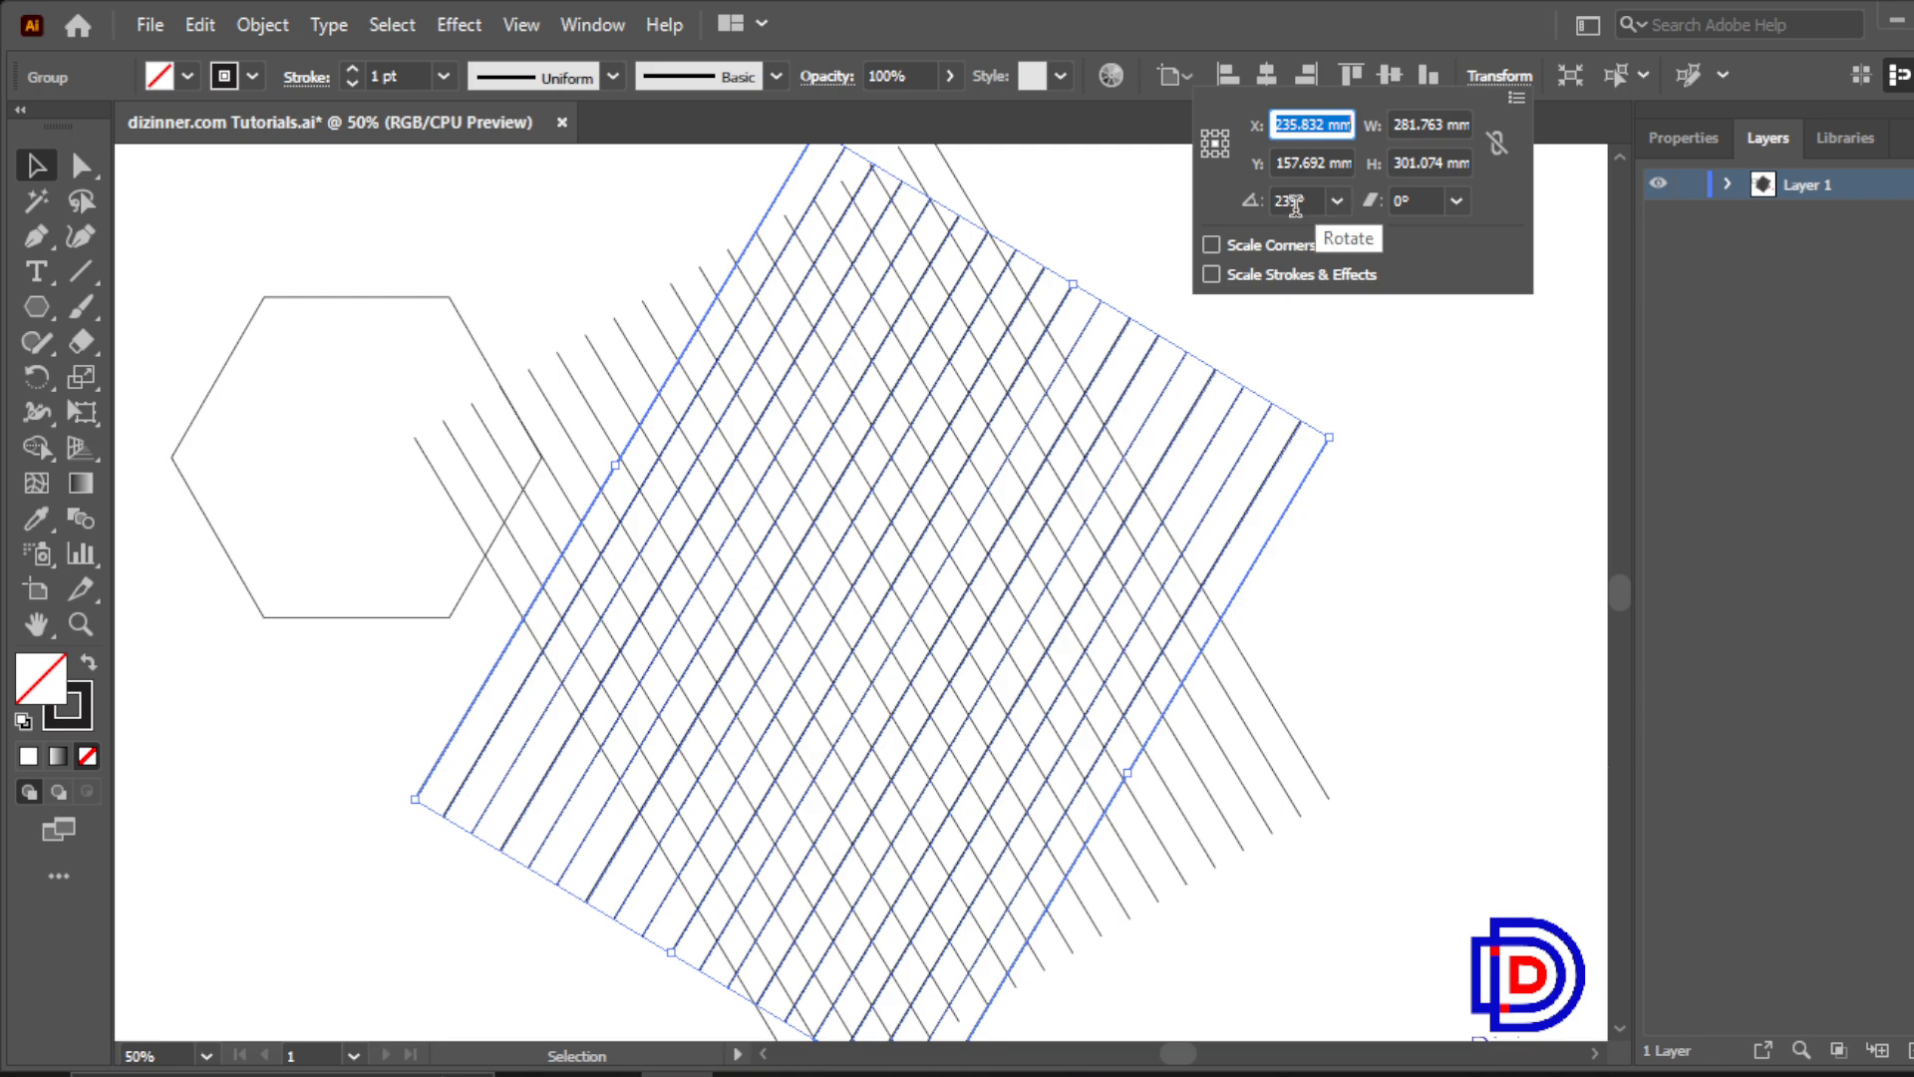
left_click(1253, 204)
key("Up")
key("Up")
key("Up")
key("Up")
key("Up")
key("Up")
key("Up")
key("Up")
key("Up")
key("Up")
key("Up")
key("Up")
key("Up")
key("Up")
key("Up")
key("Up")
key("Up")
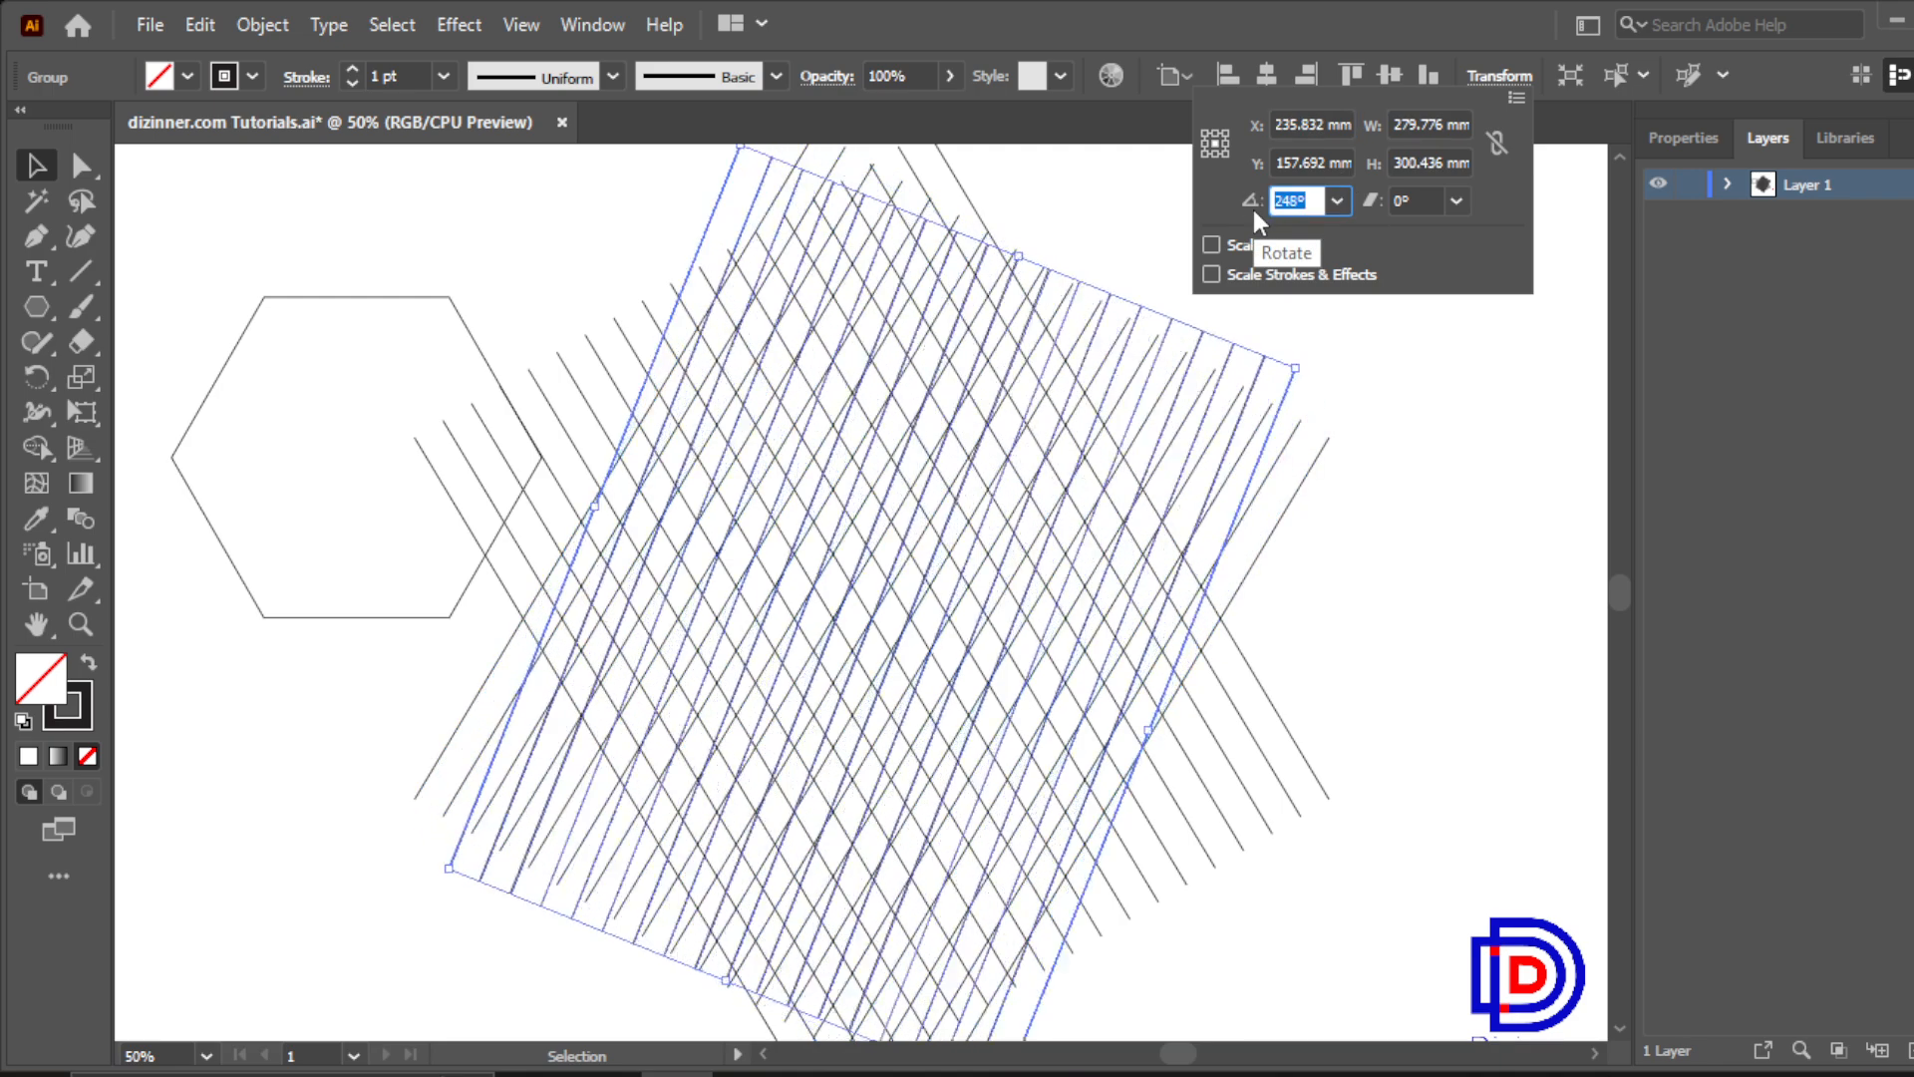
key("Up")
key("Up")
key("Up")
key("Up")
key("Up")
key("Up")
key("Up")
key("Up")
key("Up")
key("Up")
key("Up")
key("Up")
key("Up")
key("Up")
key("Up")
key("Up")
key("Up")
key("Up")
key("Up")
key("Up")
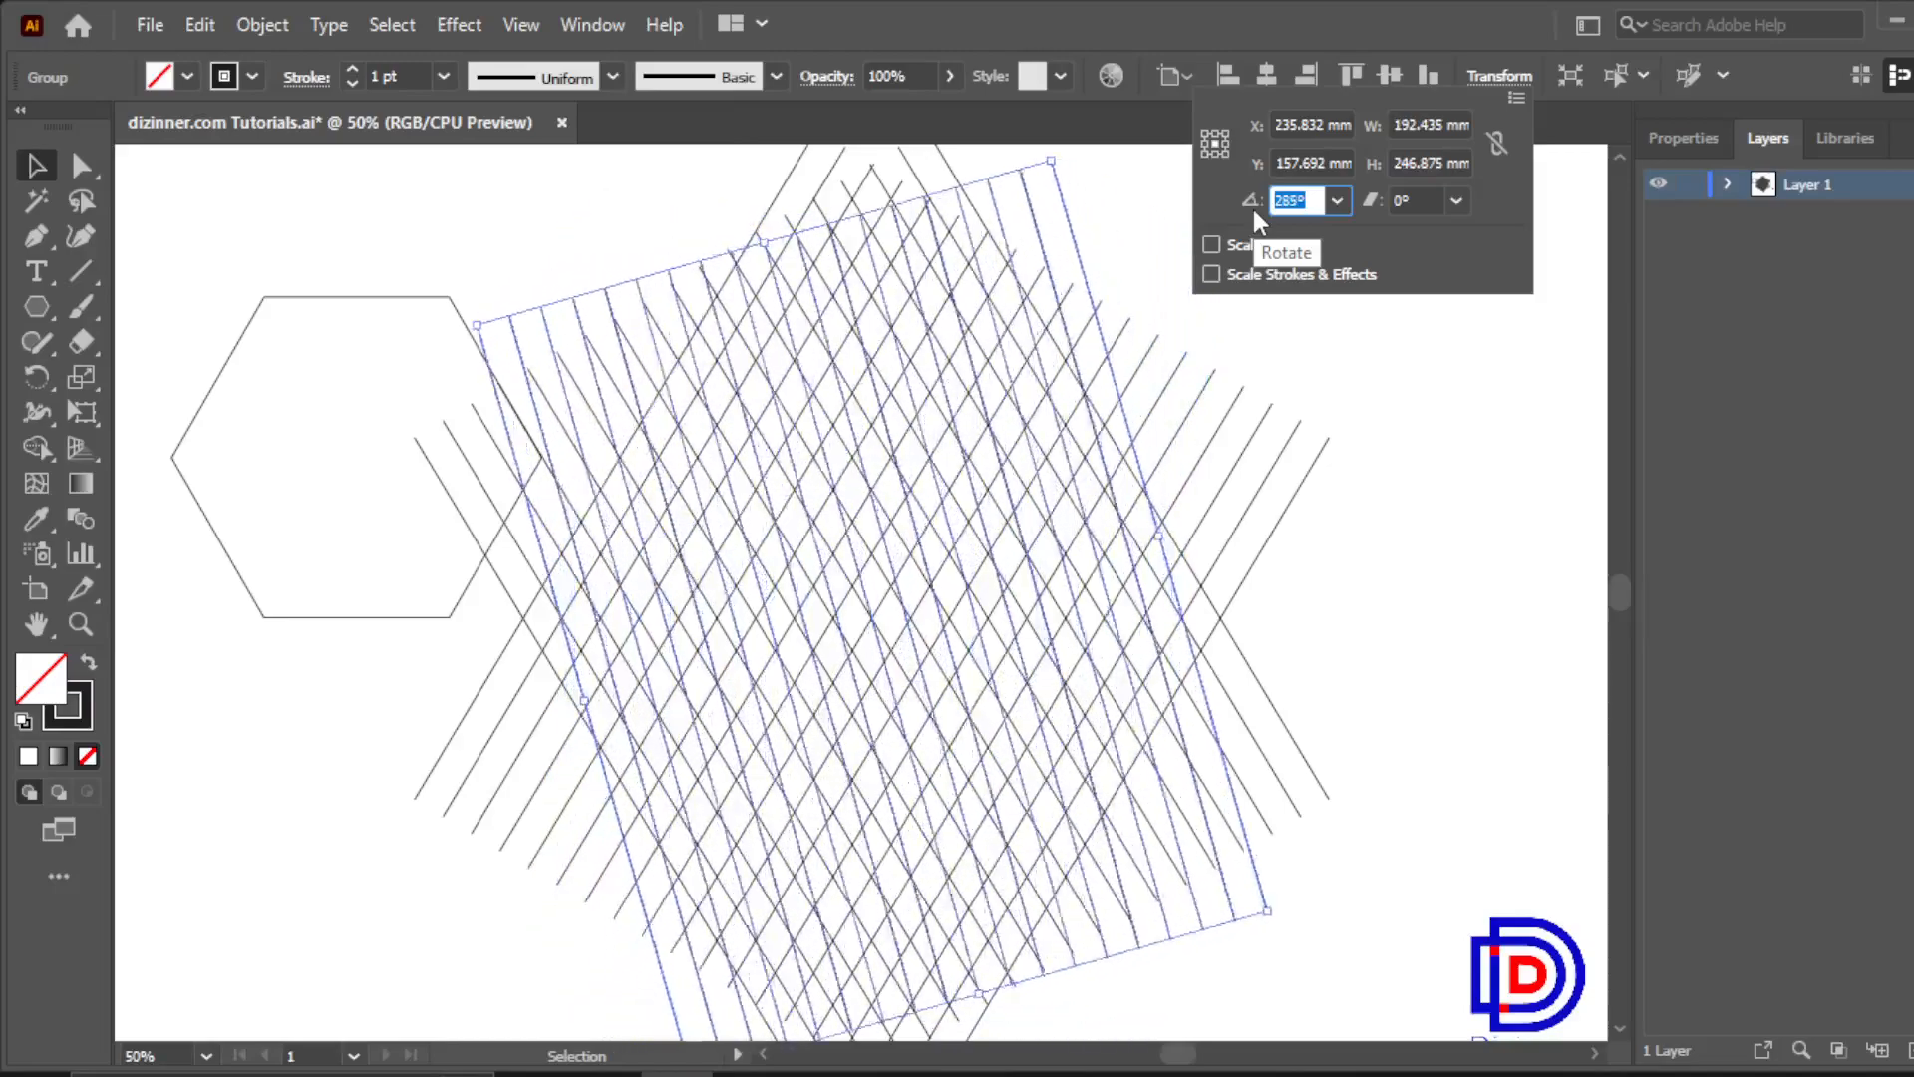
key("Up")
key("Up")
key("Up")
key("Up")
key("Up")
key("Up")
key("Up")
key("Up")
key("Up")
key("Up")
key("Up")
key("Up")
key("Up")
key("Up")
key("Up")
key("Up")
key("Up")
key("Up")
key("Up")
key("Up")
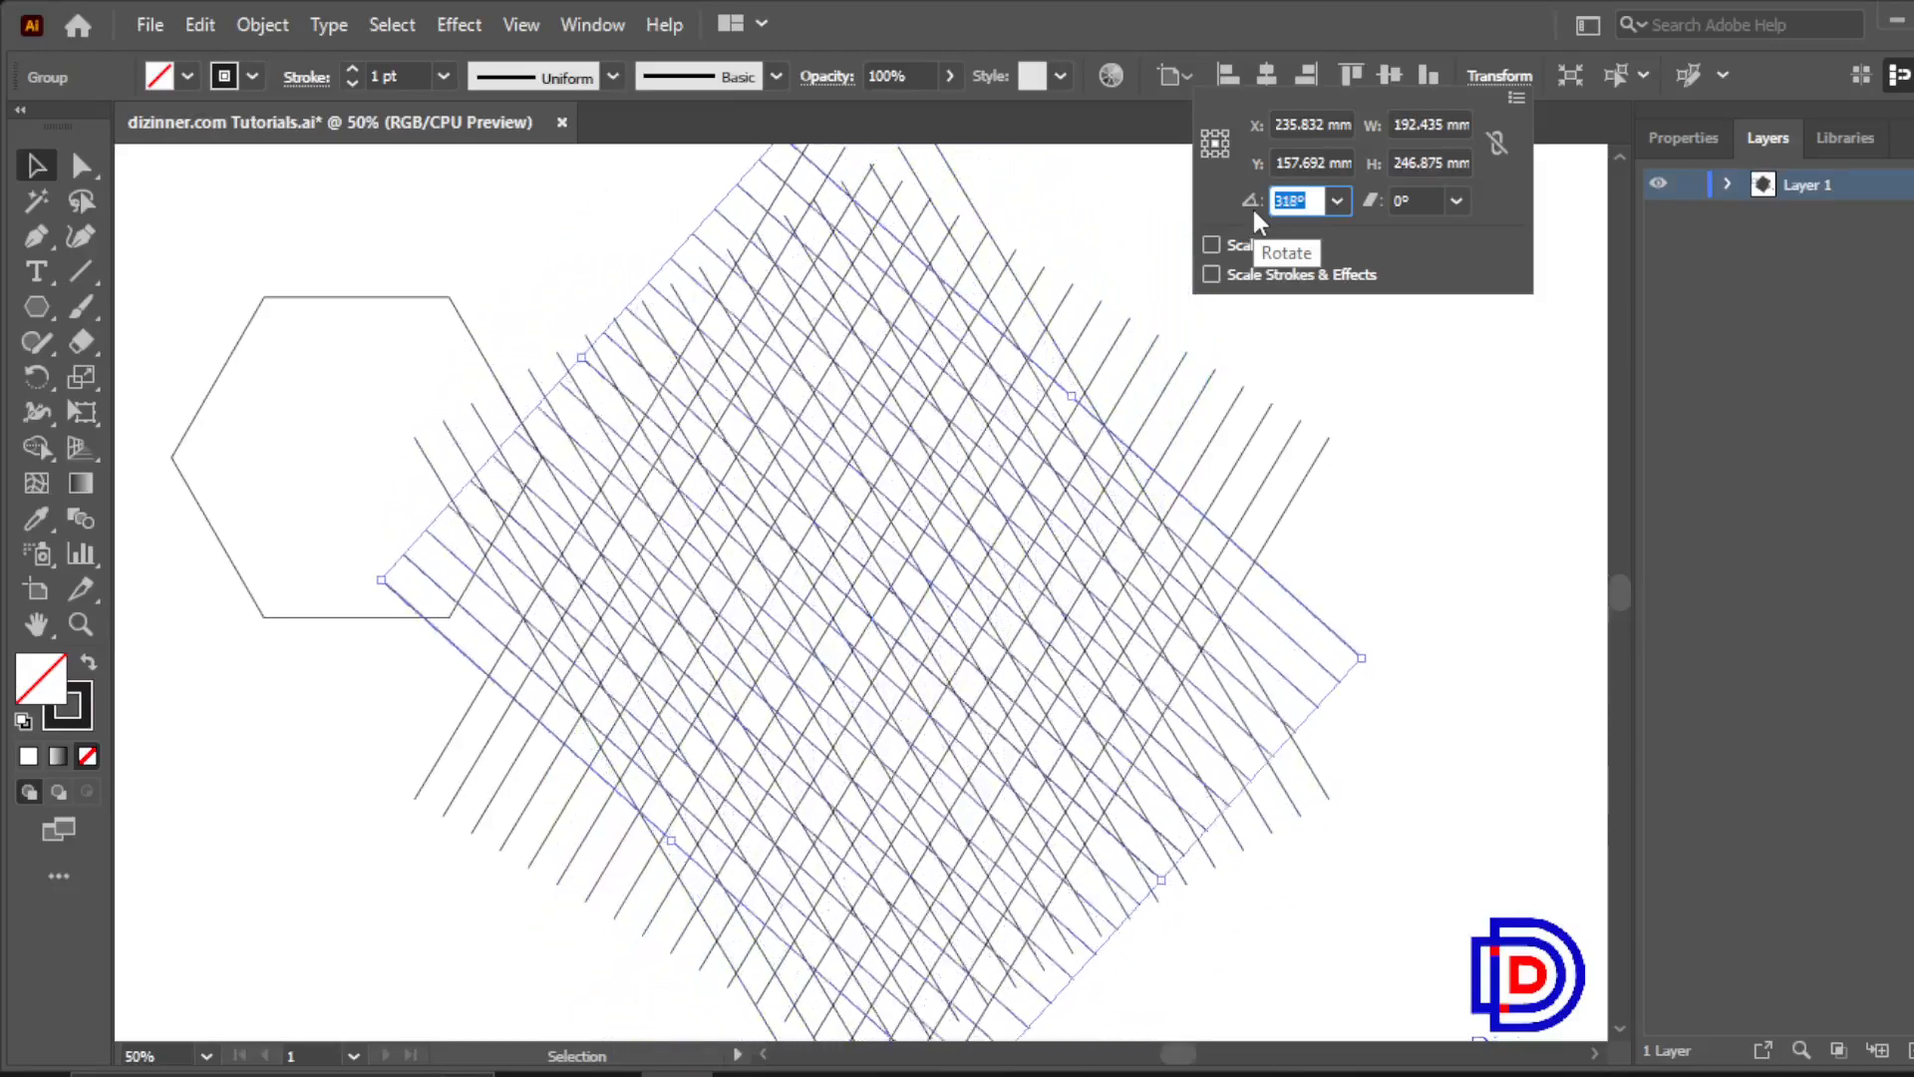
key("Up")
key("Up")
key("Up")
key("Up")
key("Up")
key("Up")
key("Up")
key("Up")
key("Up")
key("Up")
key("Up")
key("Up")
key("Up")
key("Up")
key("Up")
key("Up")
key("Up")
key("Up")
key("Up")
key("Up")
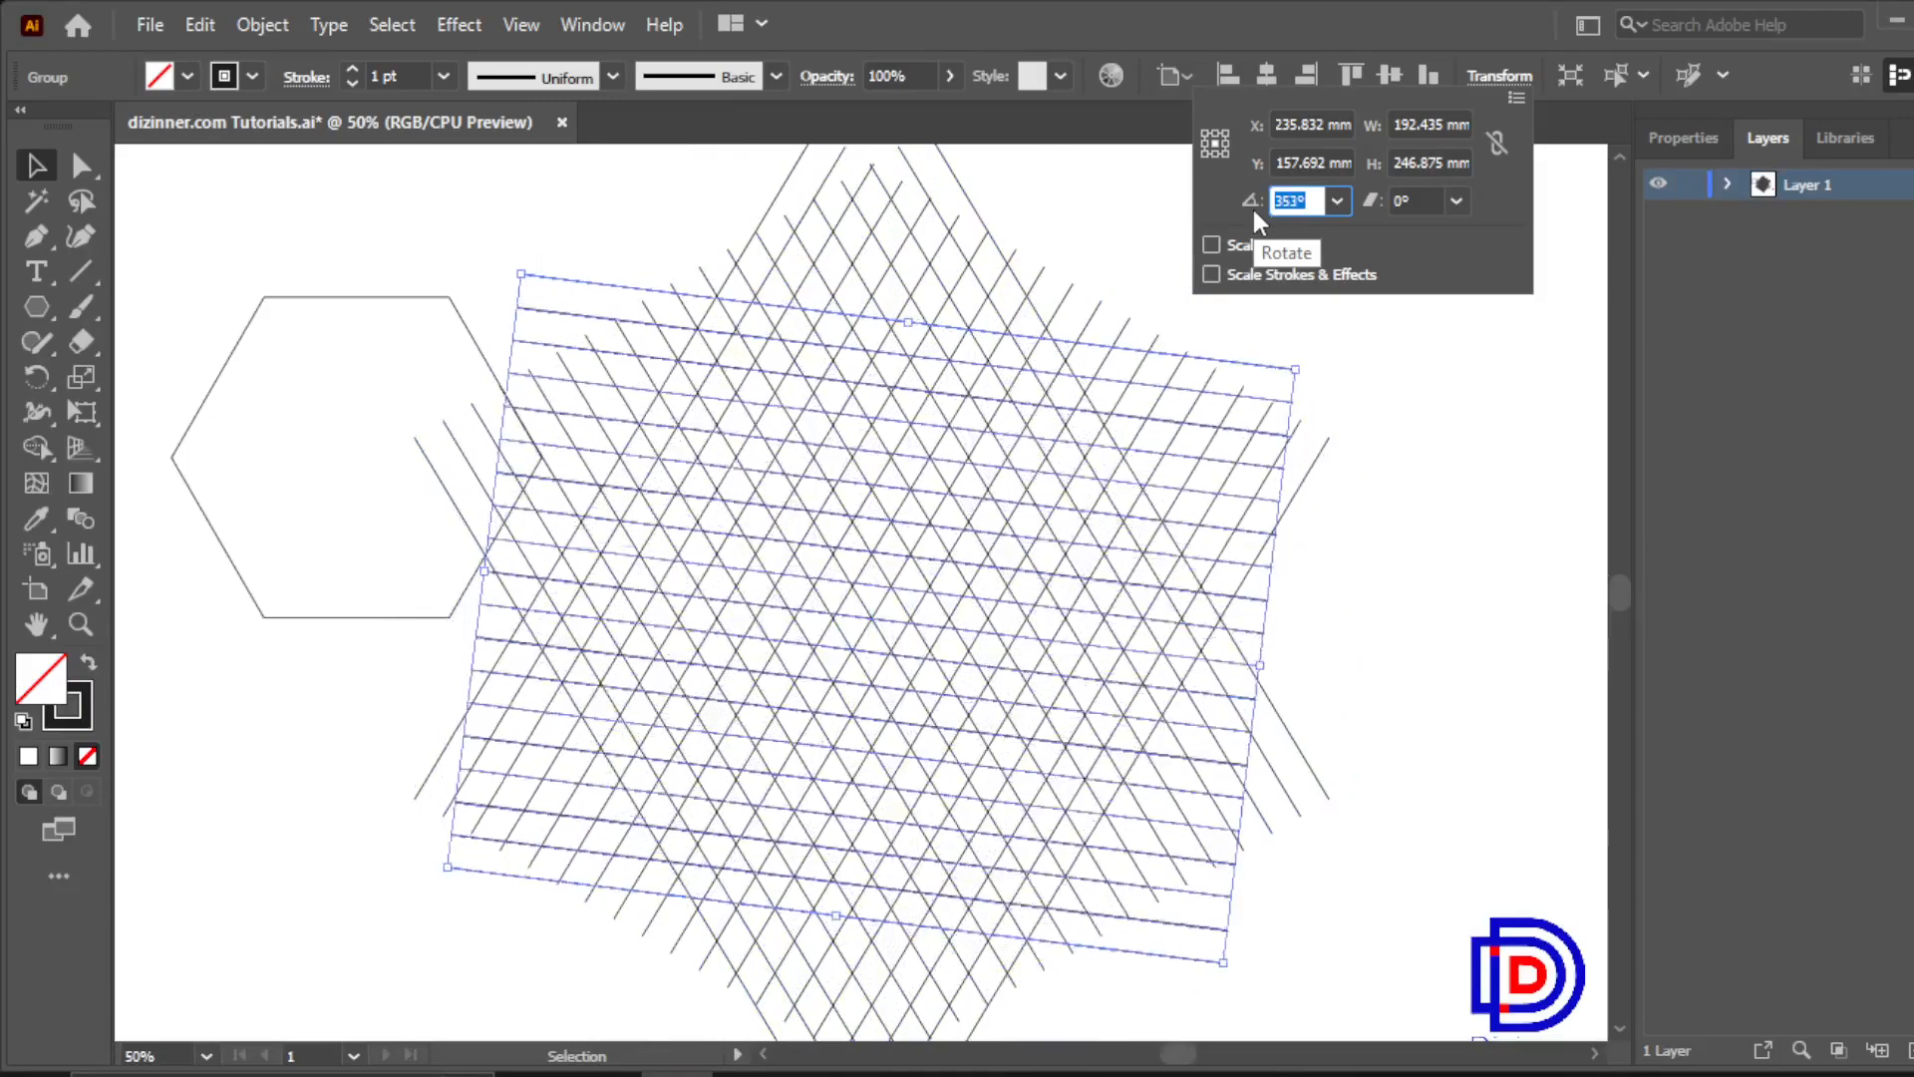
key("Up")
key("Up")
key("Up")
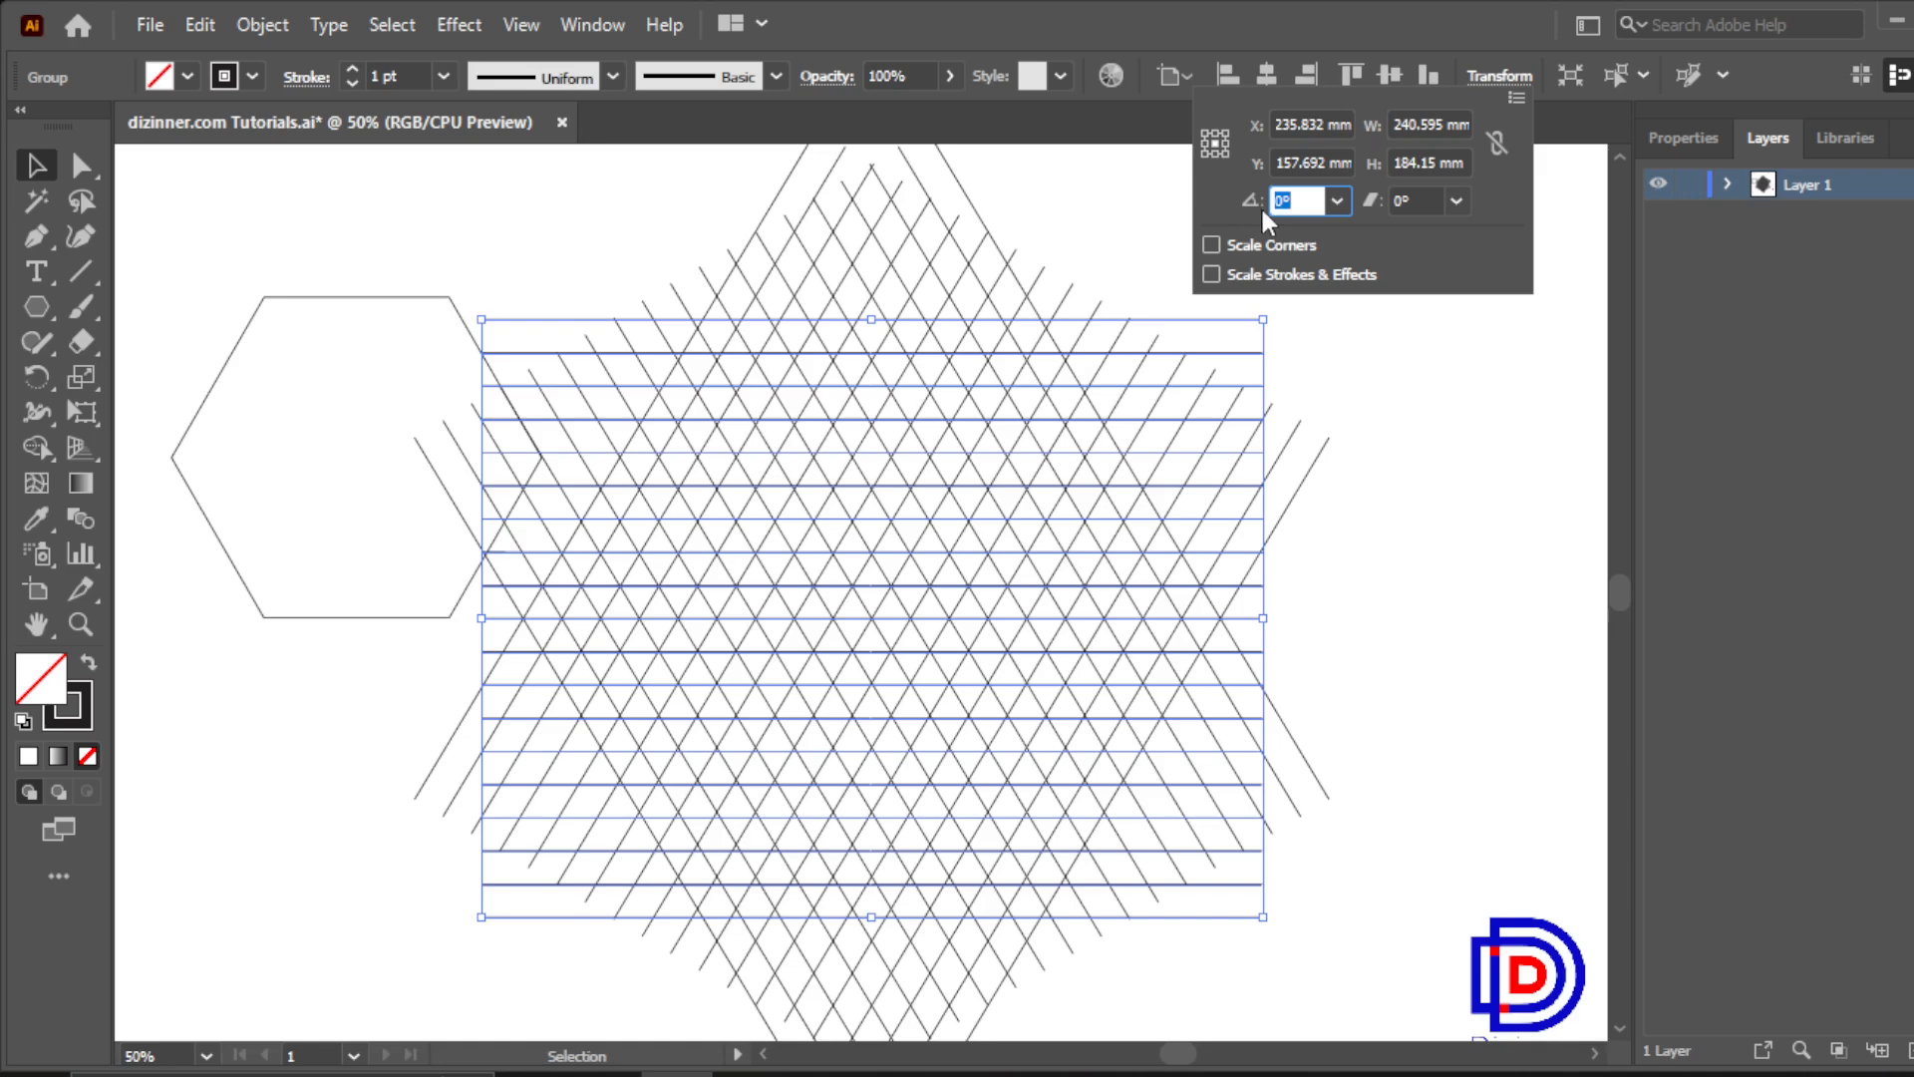
key("BackSpace")
left_click(1386, 387)
left_click(1386, 387)
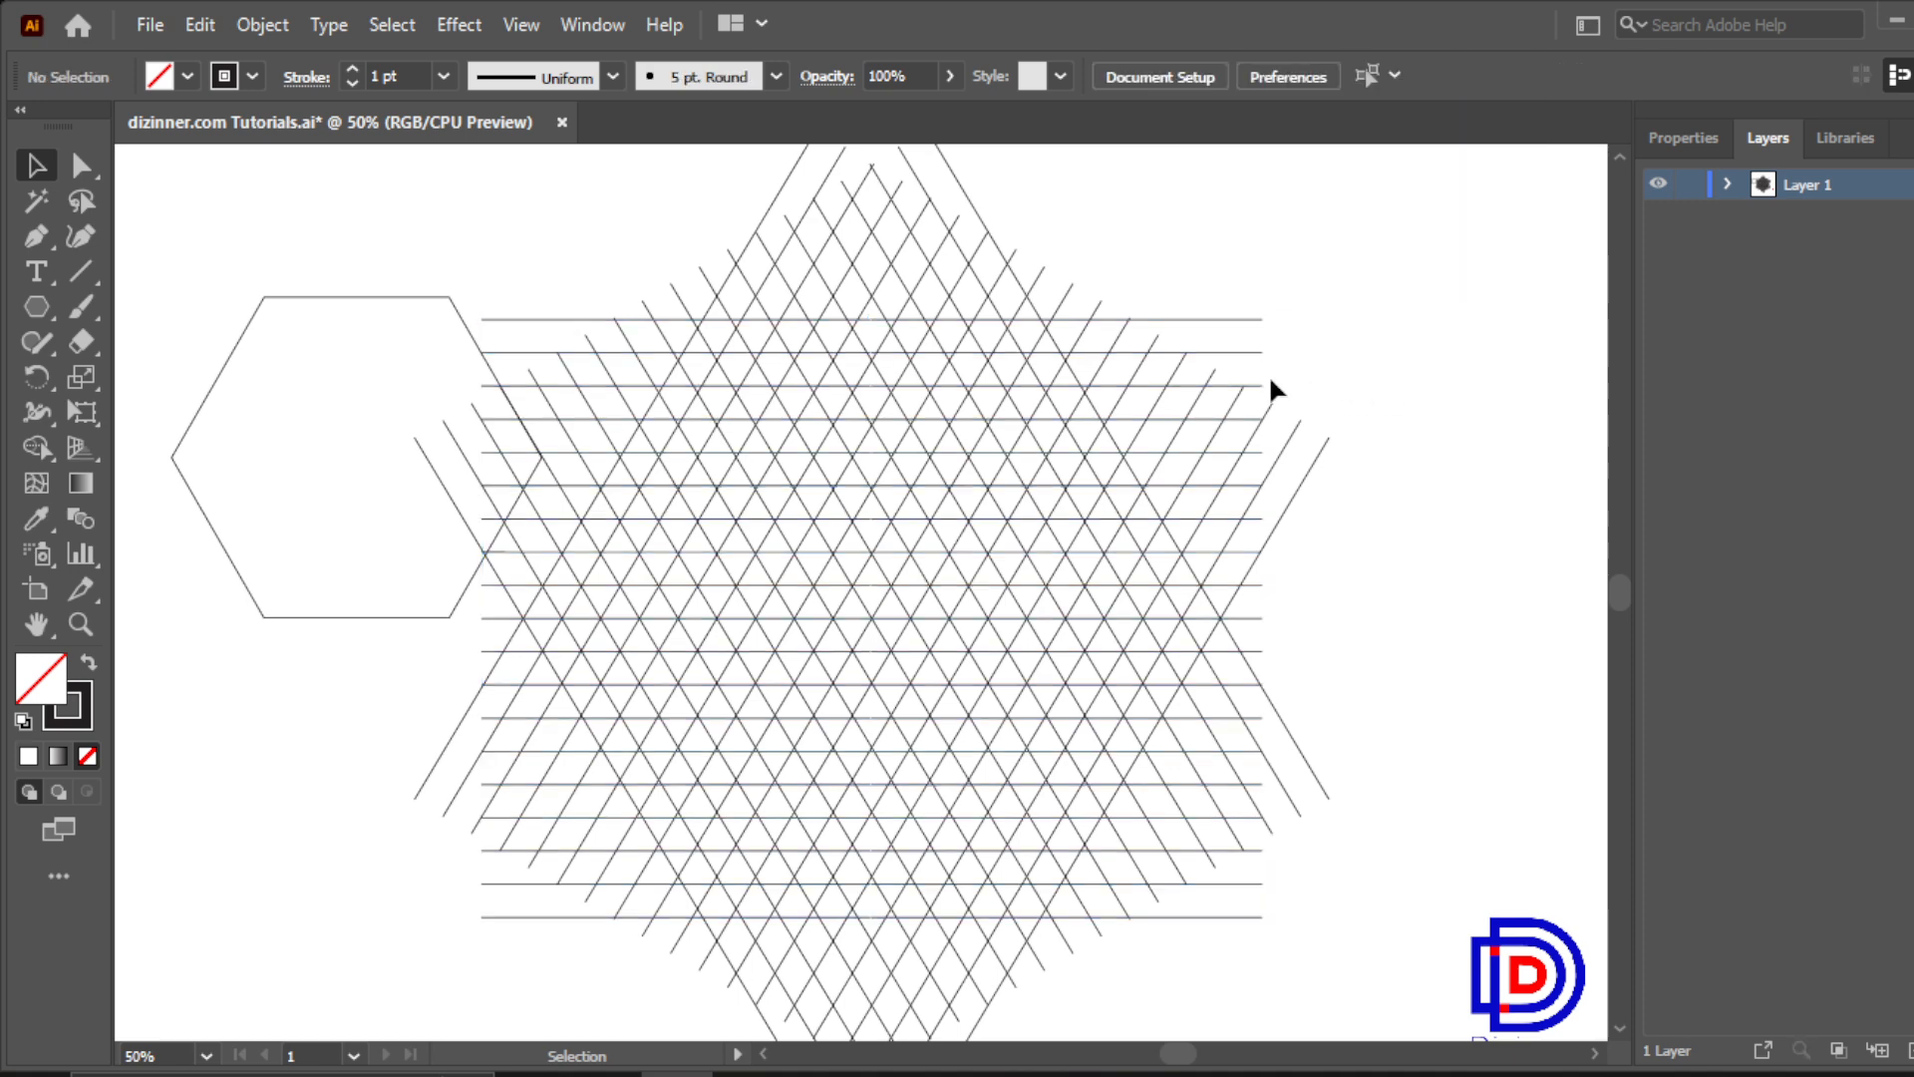
Nudge the horizontal line group slightly down so its lines pass through the crossings of the angled lines
left_click(1242, 353)
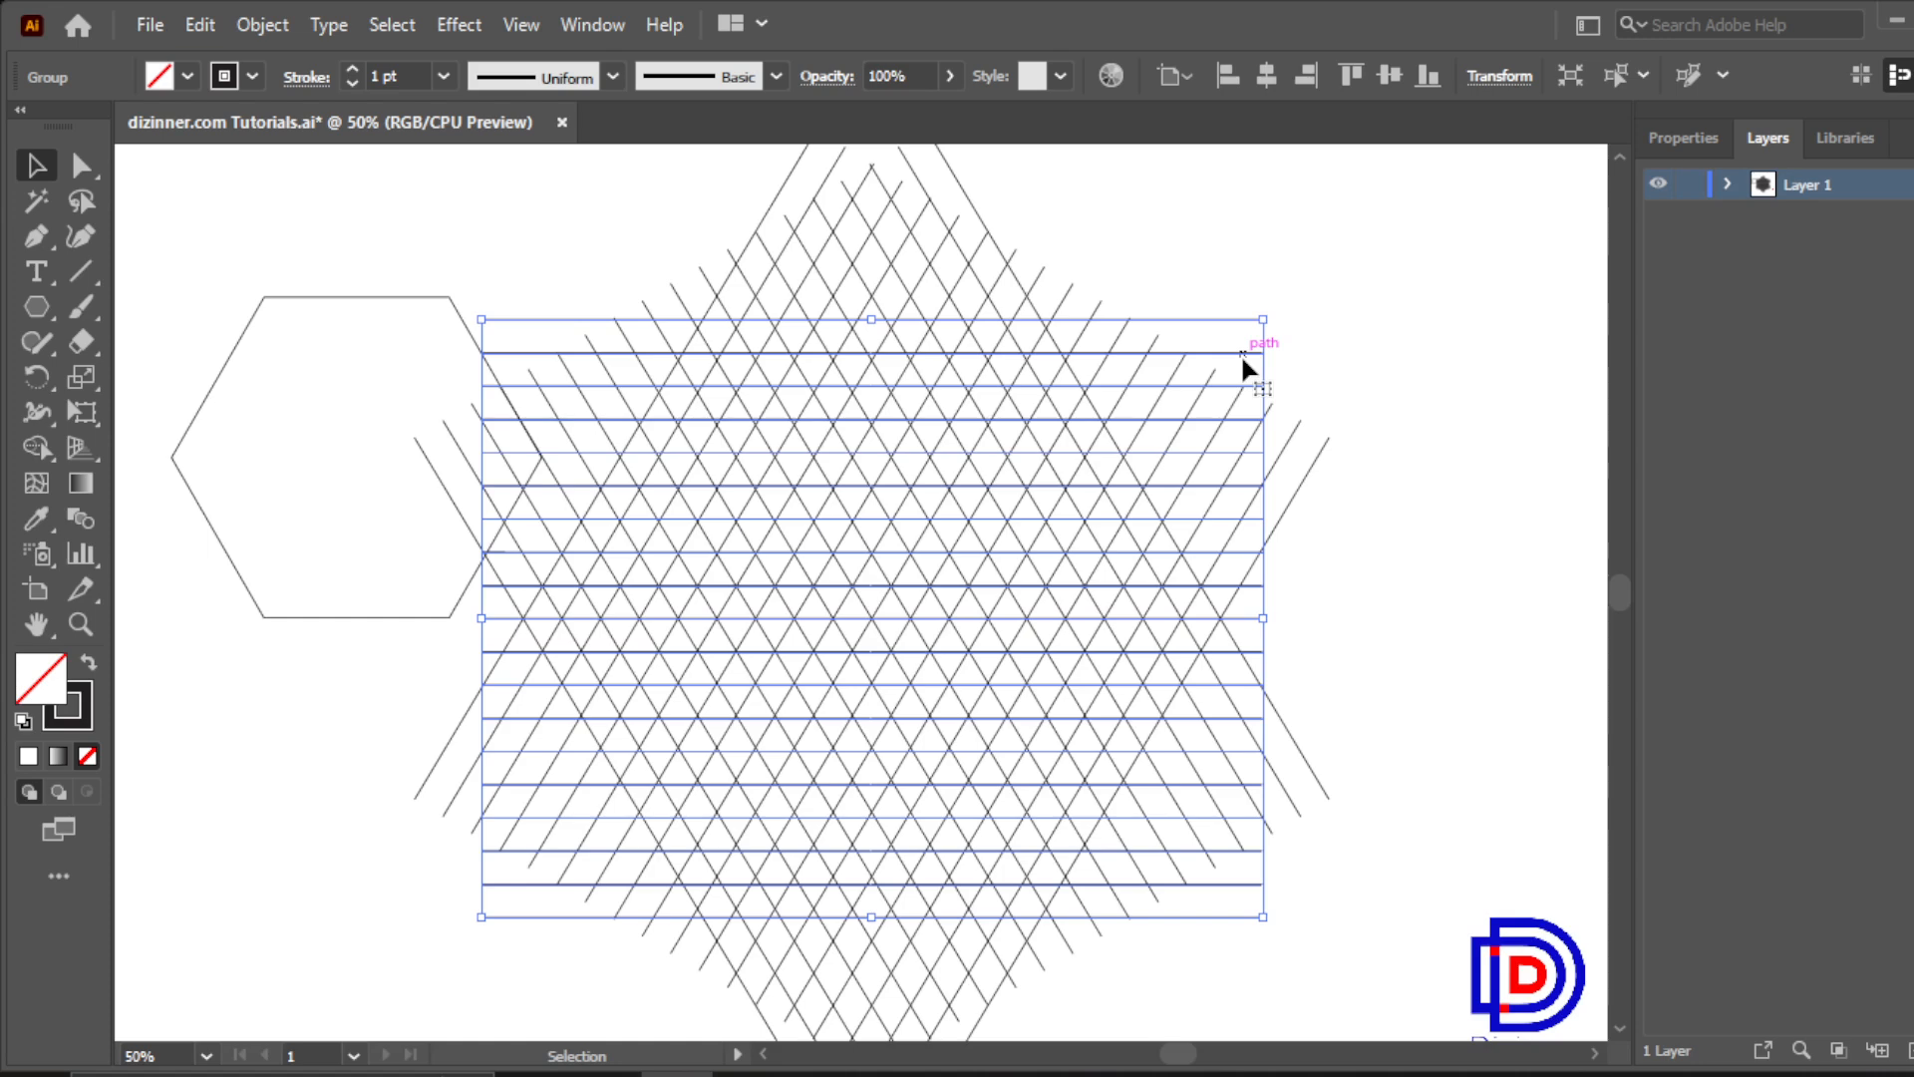
key("Down")
key("Down")
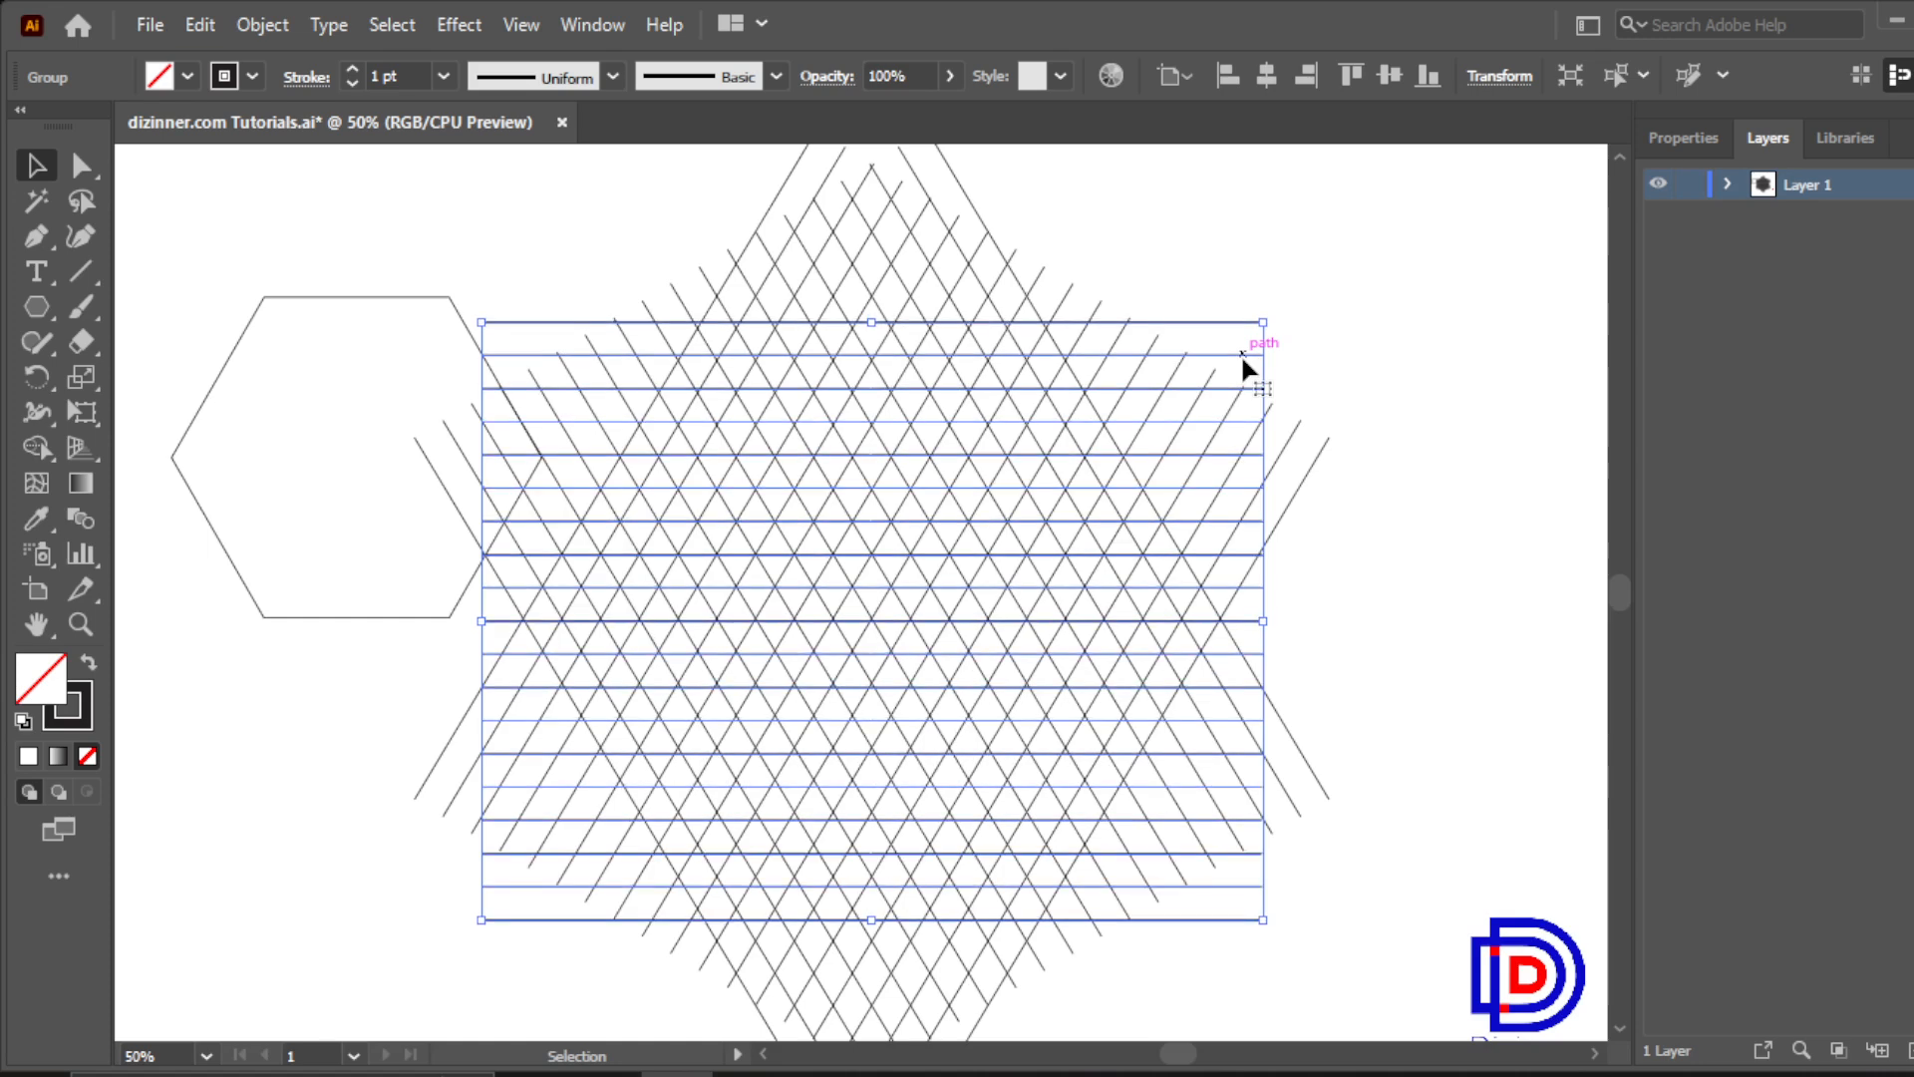
key("Down")
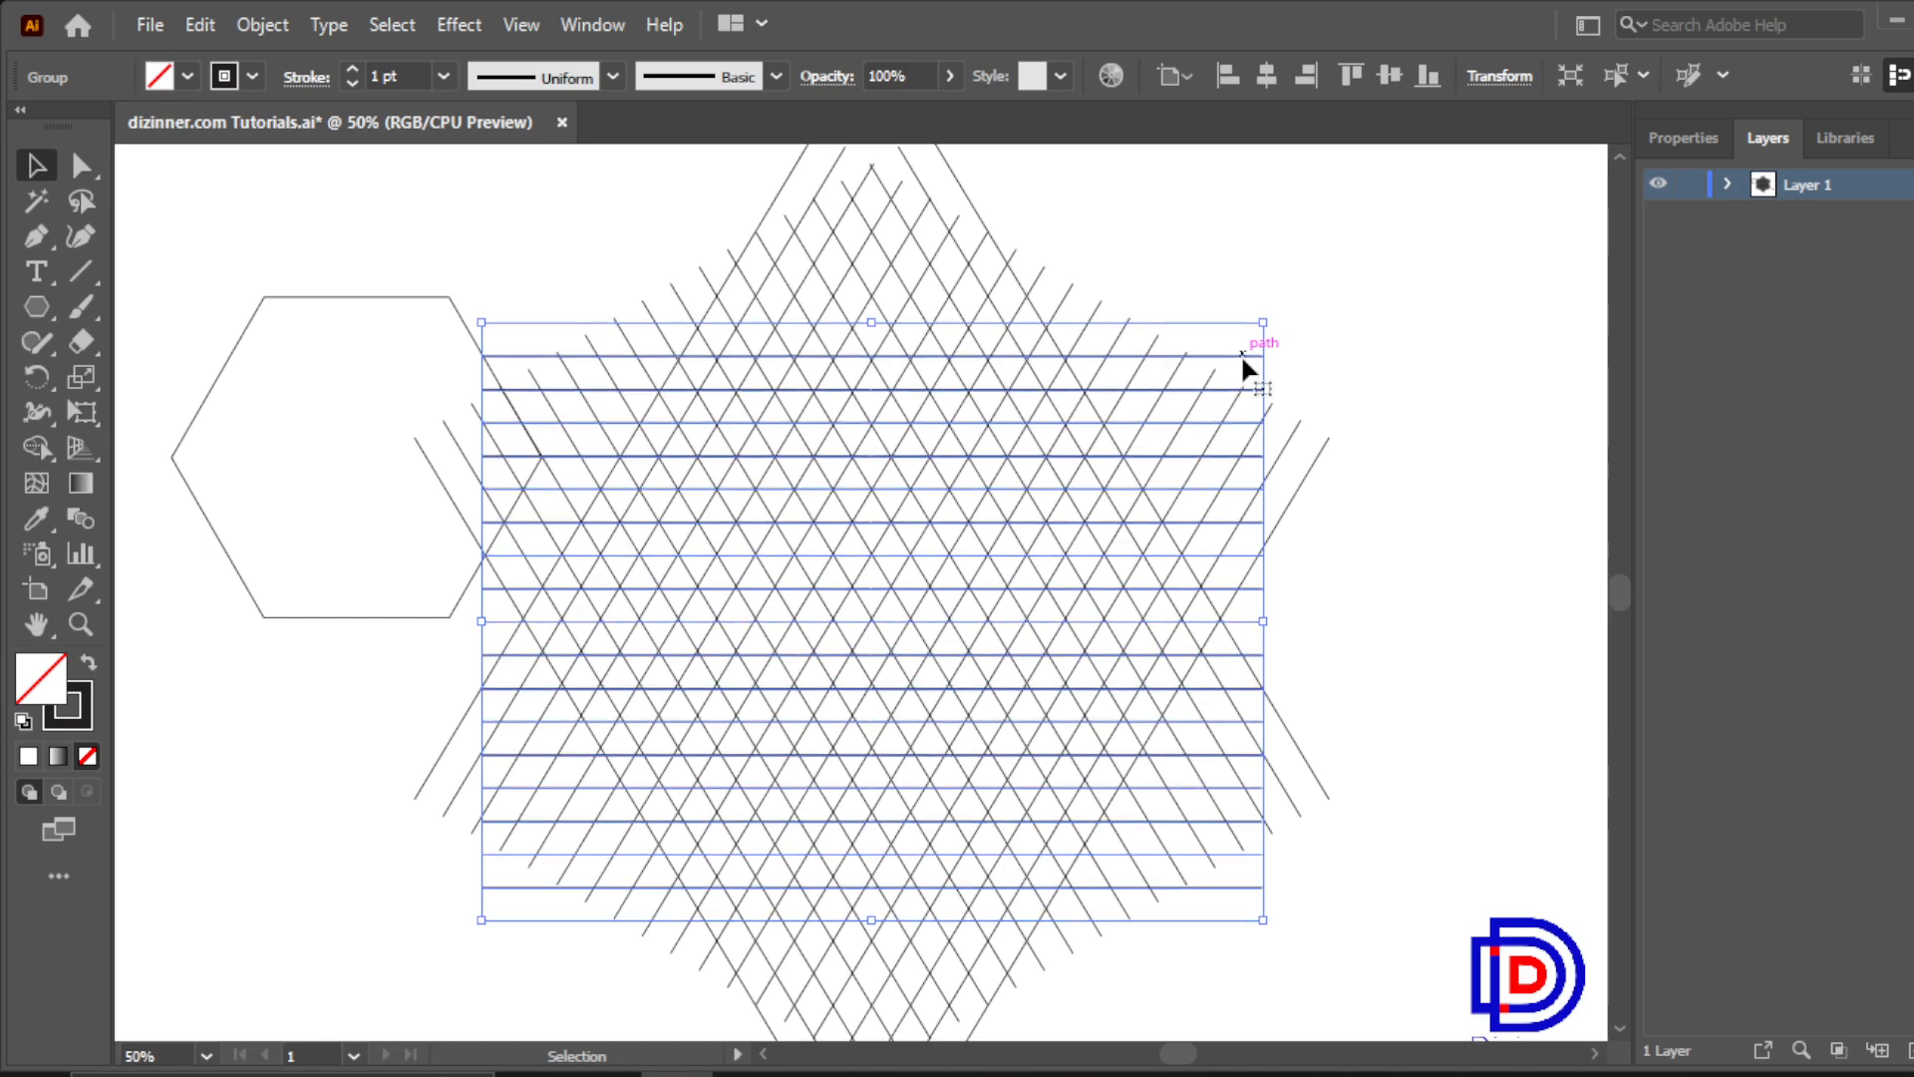
left_click(1376, 493)
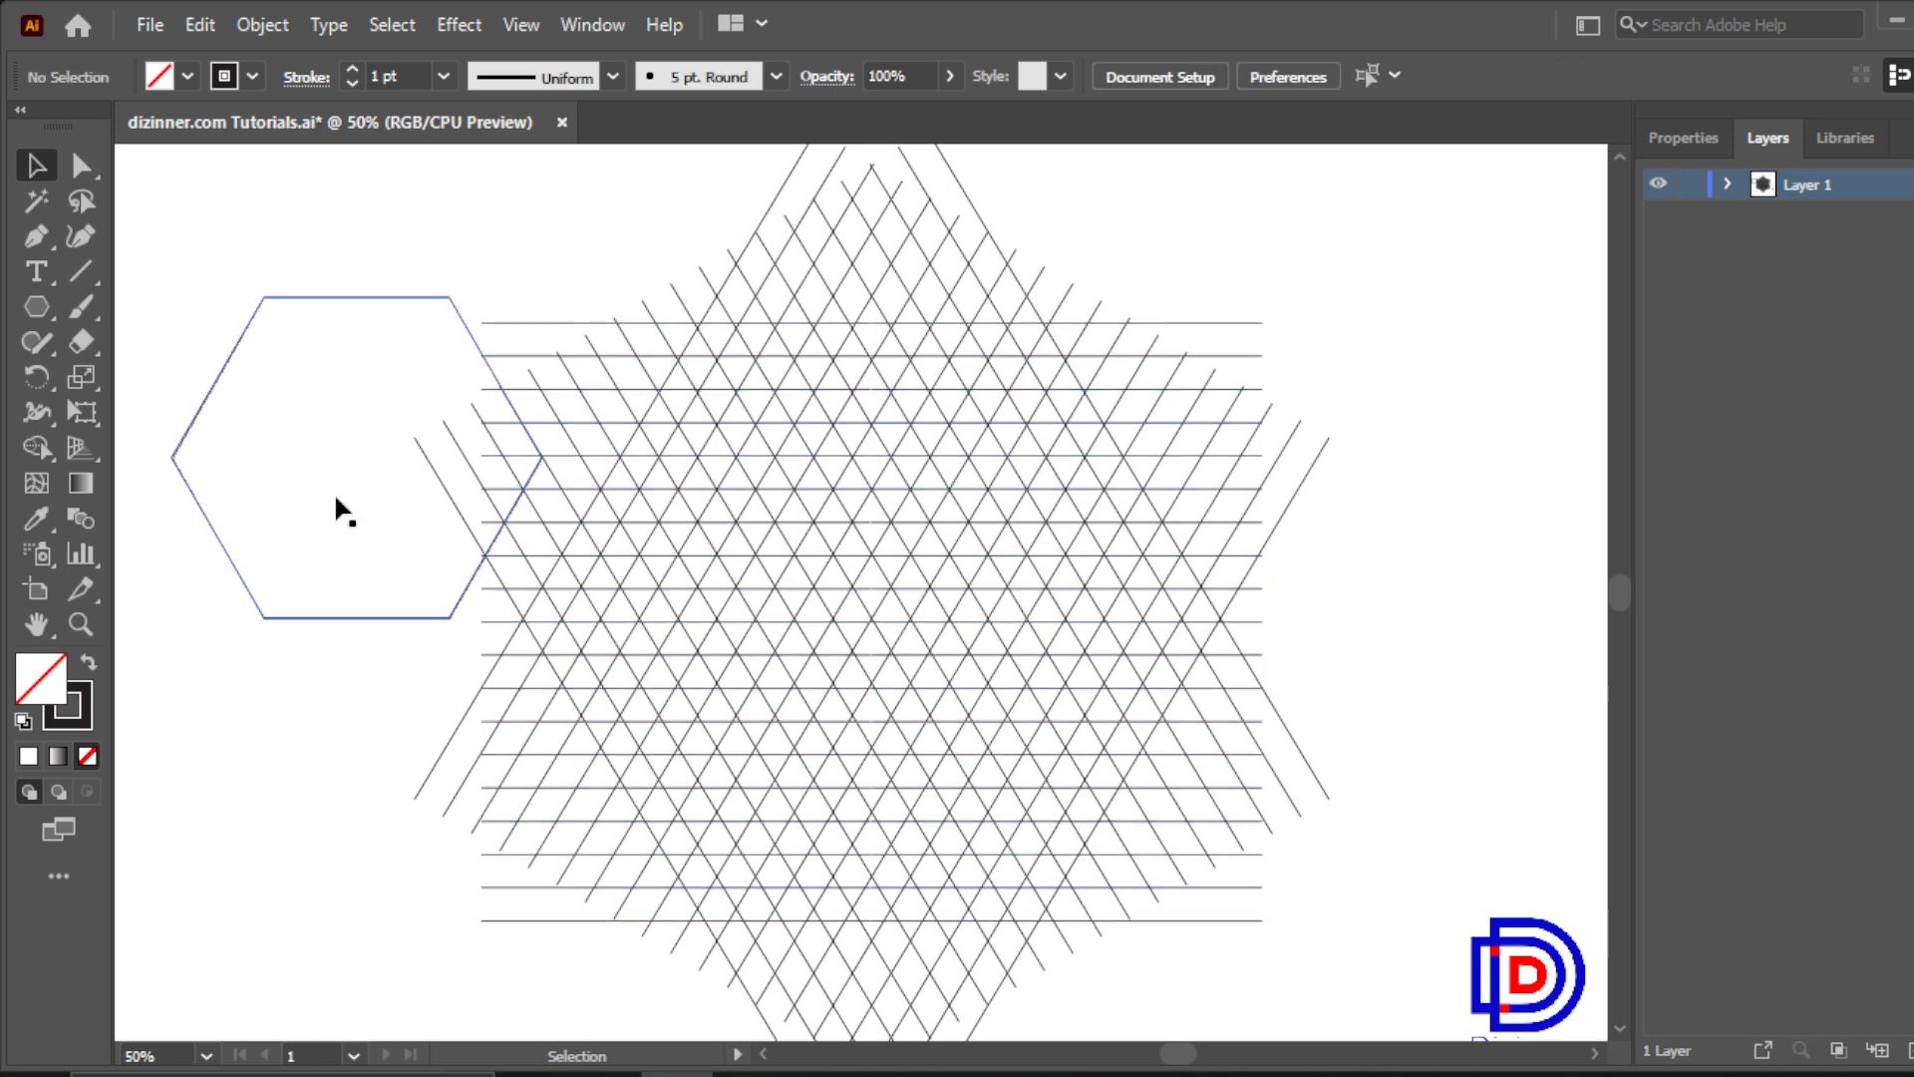
Delete the hexagon beside the line grid
left_click(254, 598)
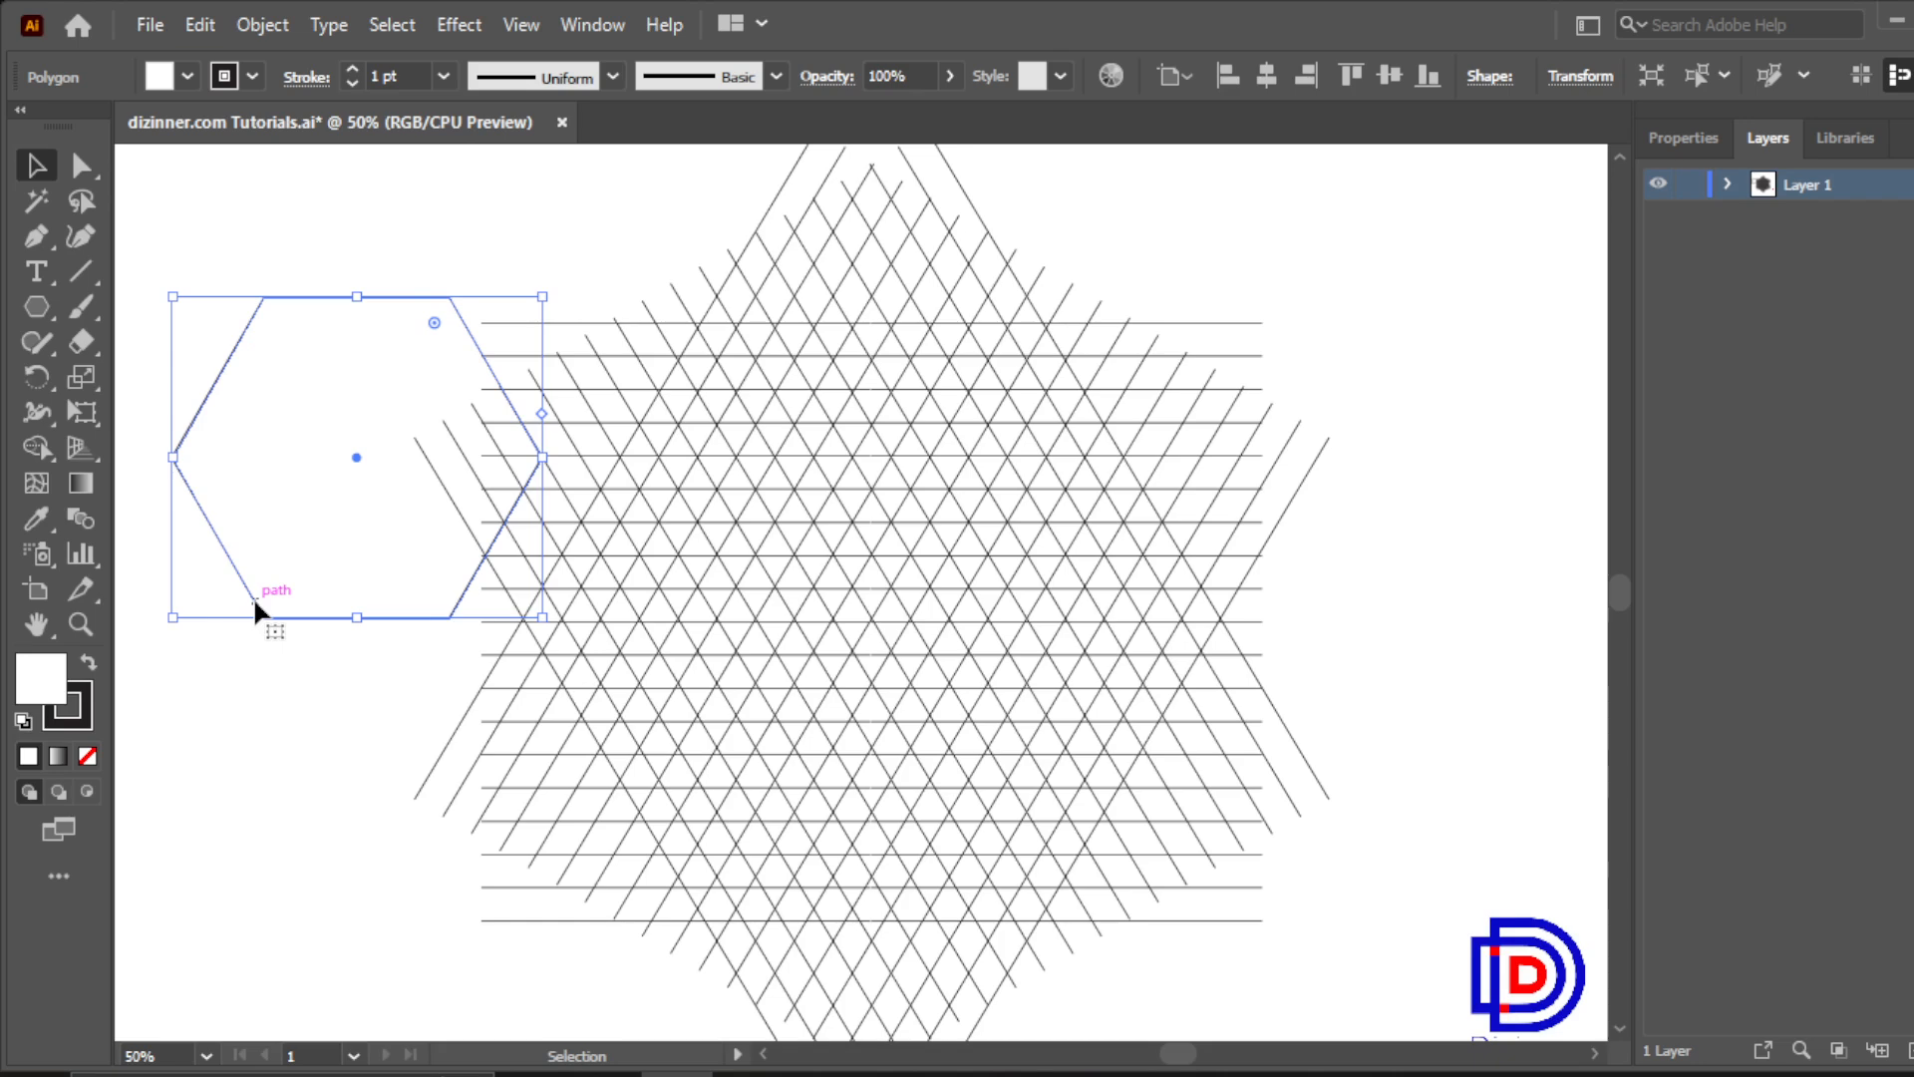
key("Delete")
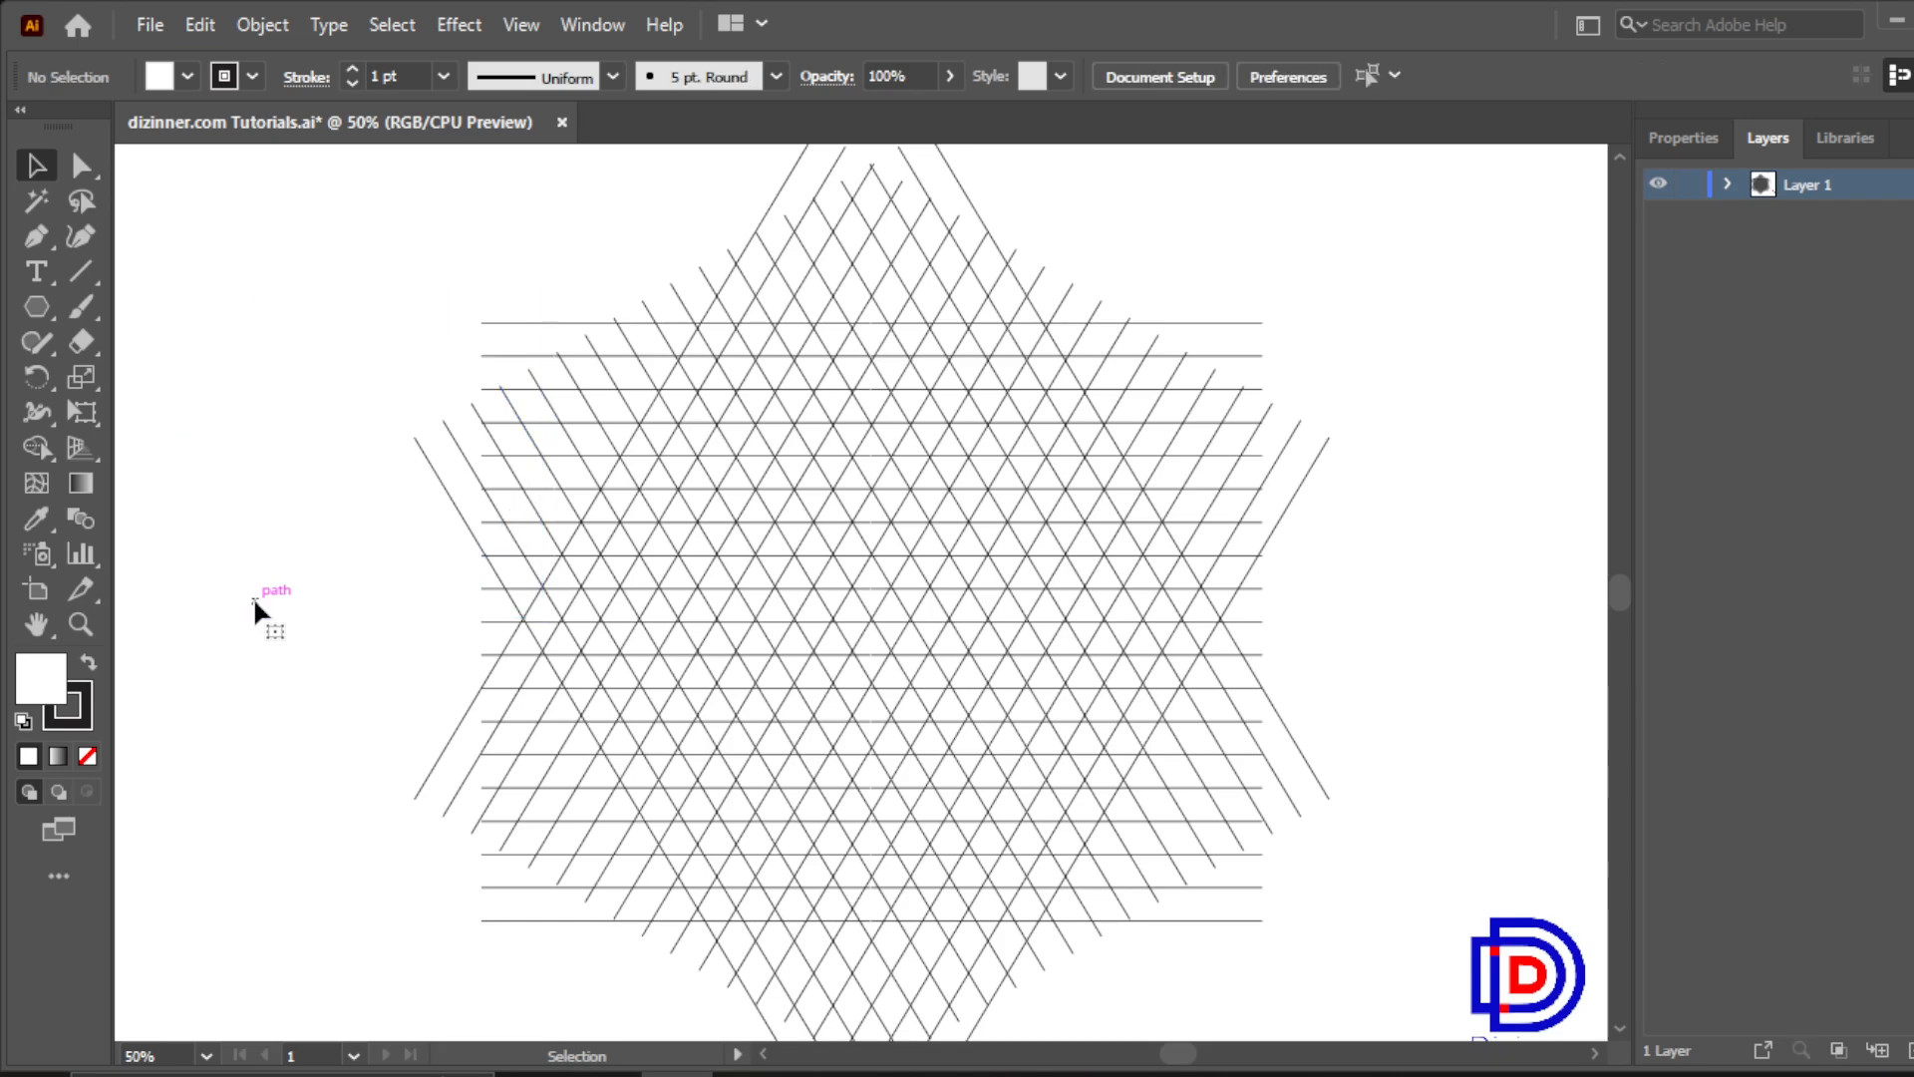
left_click(24, 618)
left_click_drag(945, 606, 863, 431)
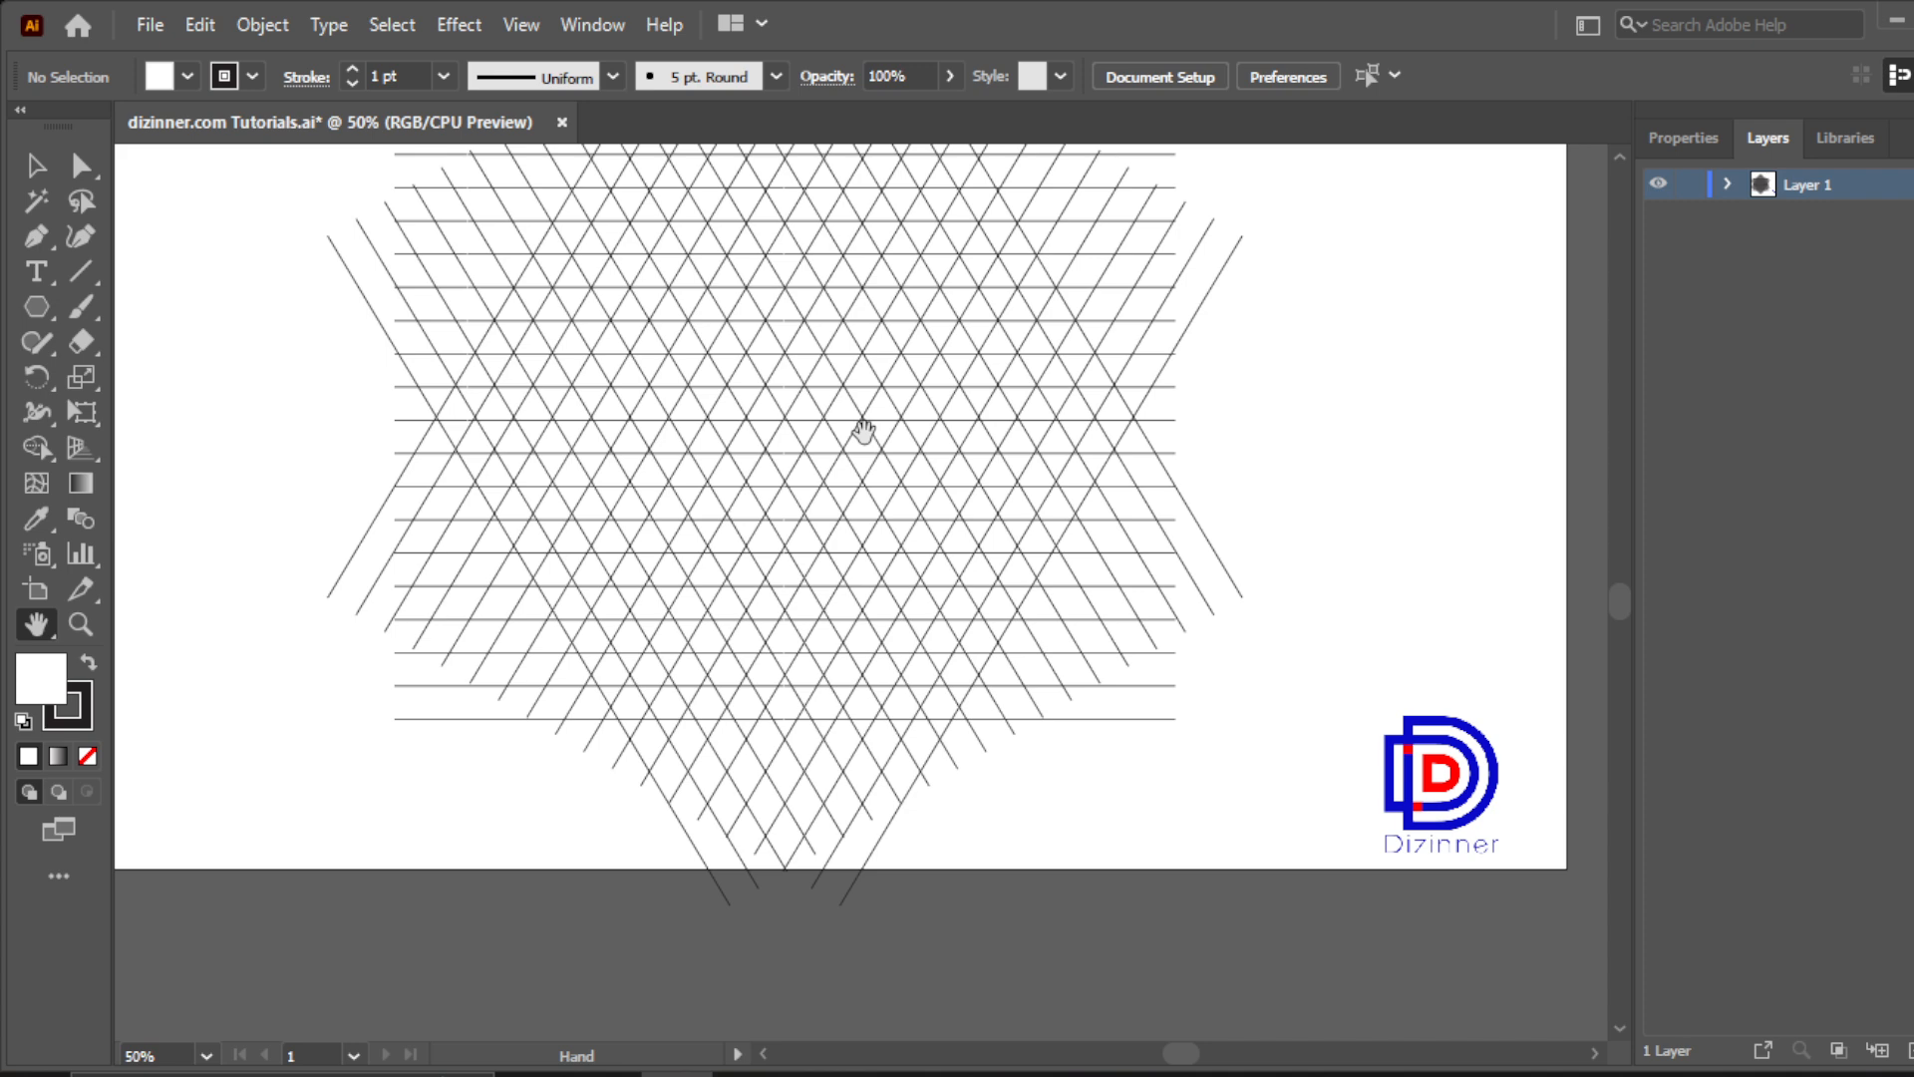
left_click_drag(863, 431, 866, 569)
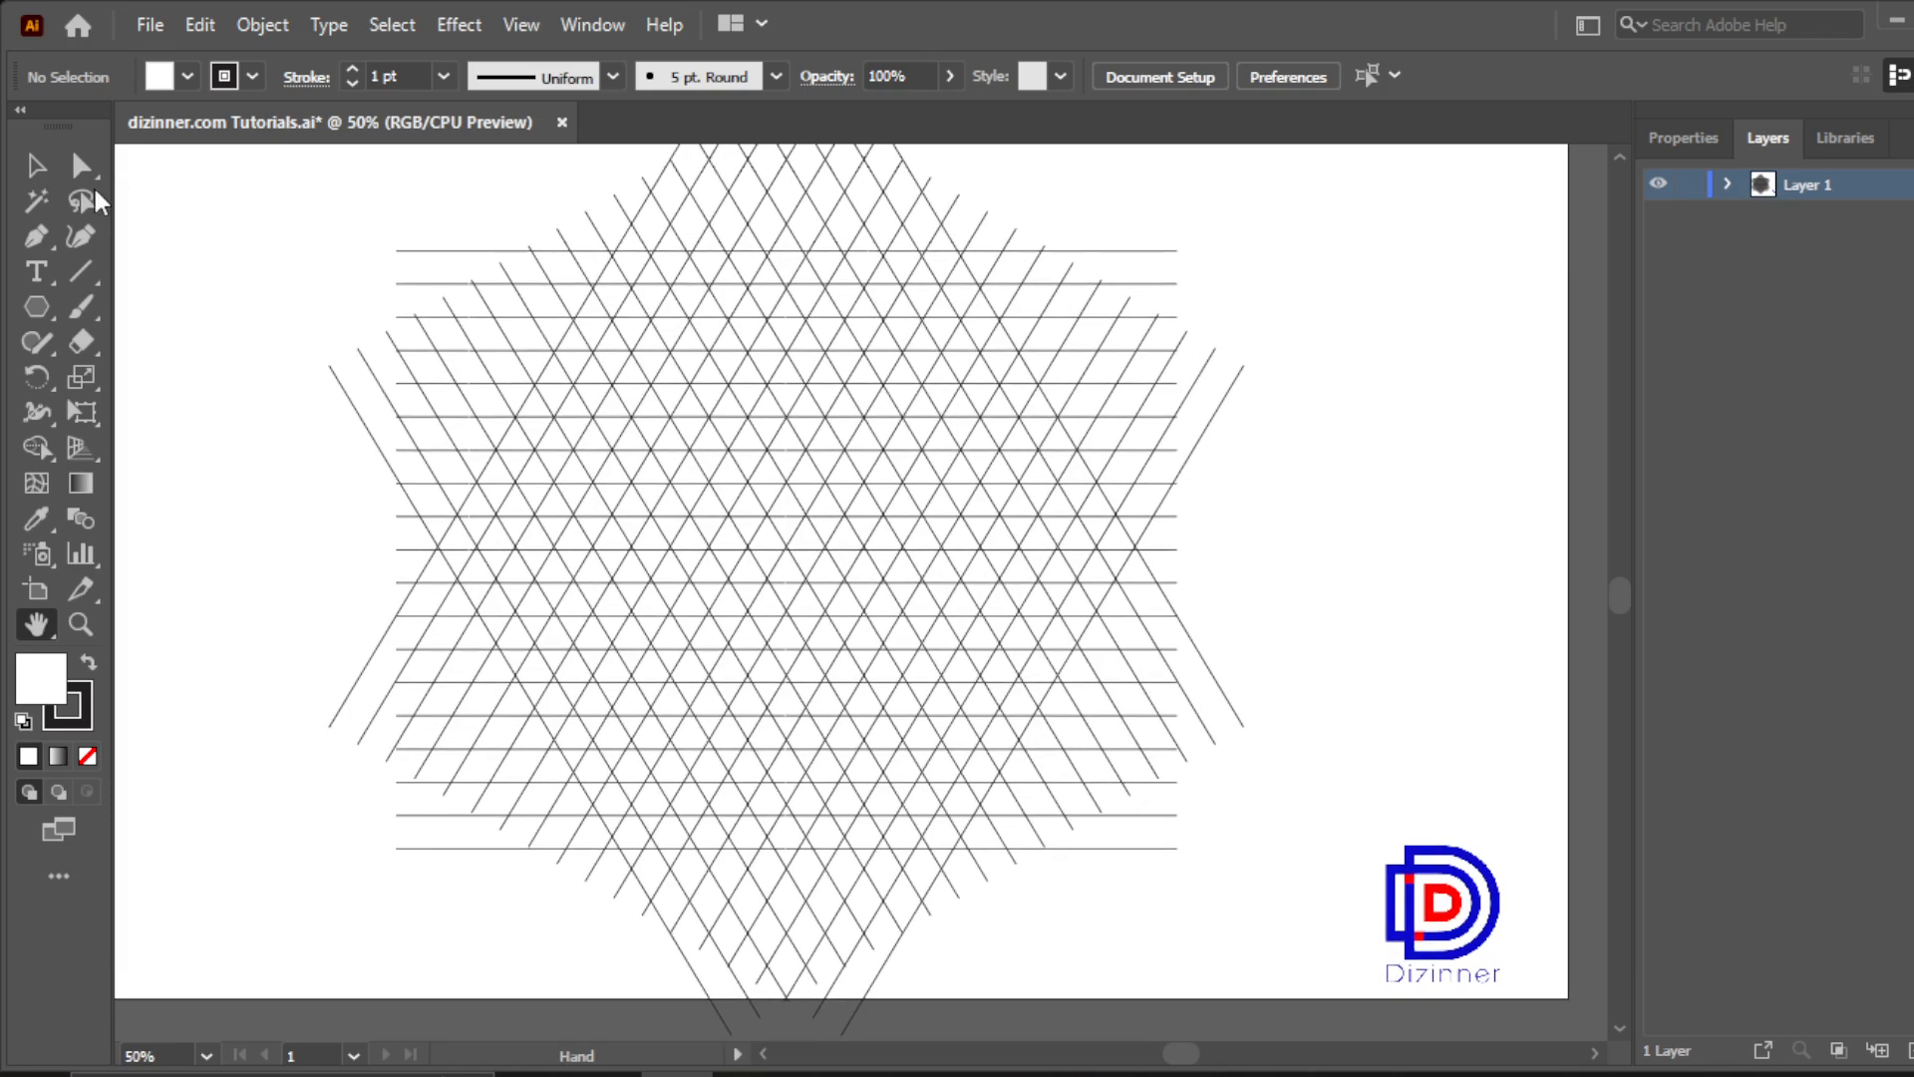
left_click(36, 164)
left_click_drag(252, 191, 1146, 838)
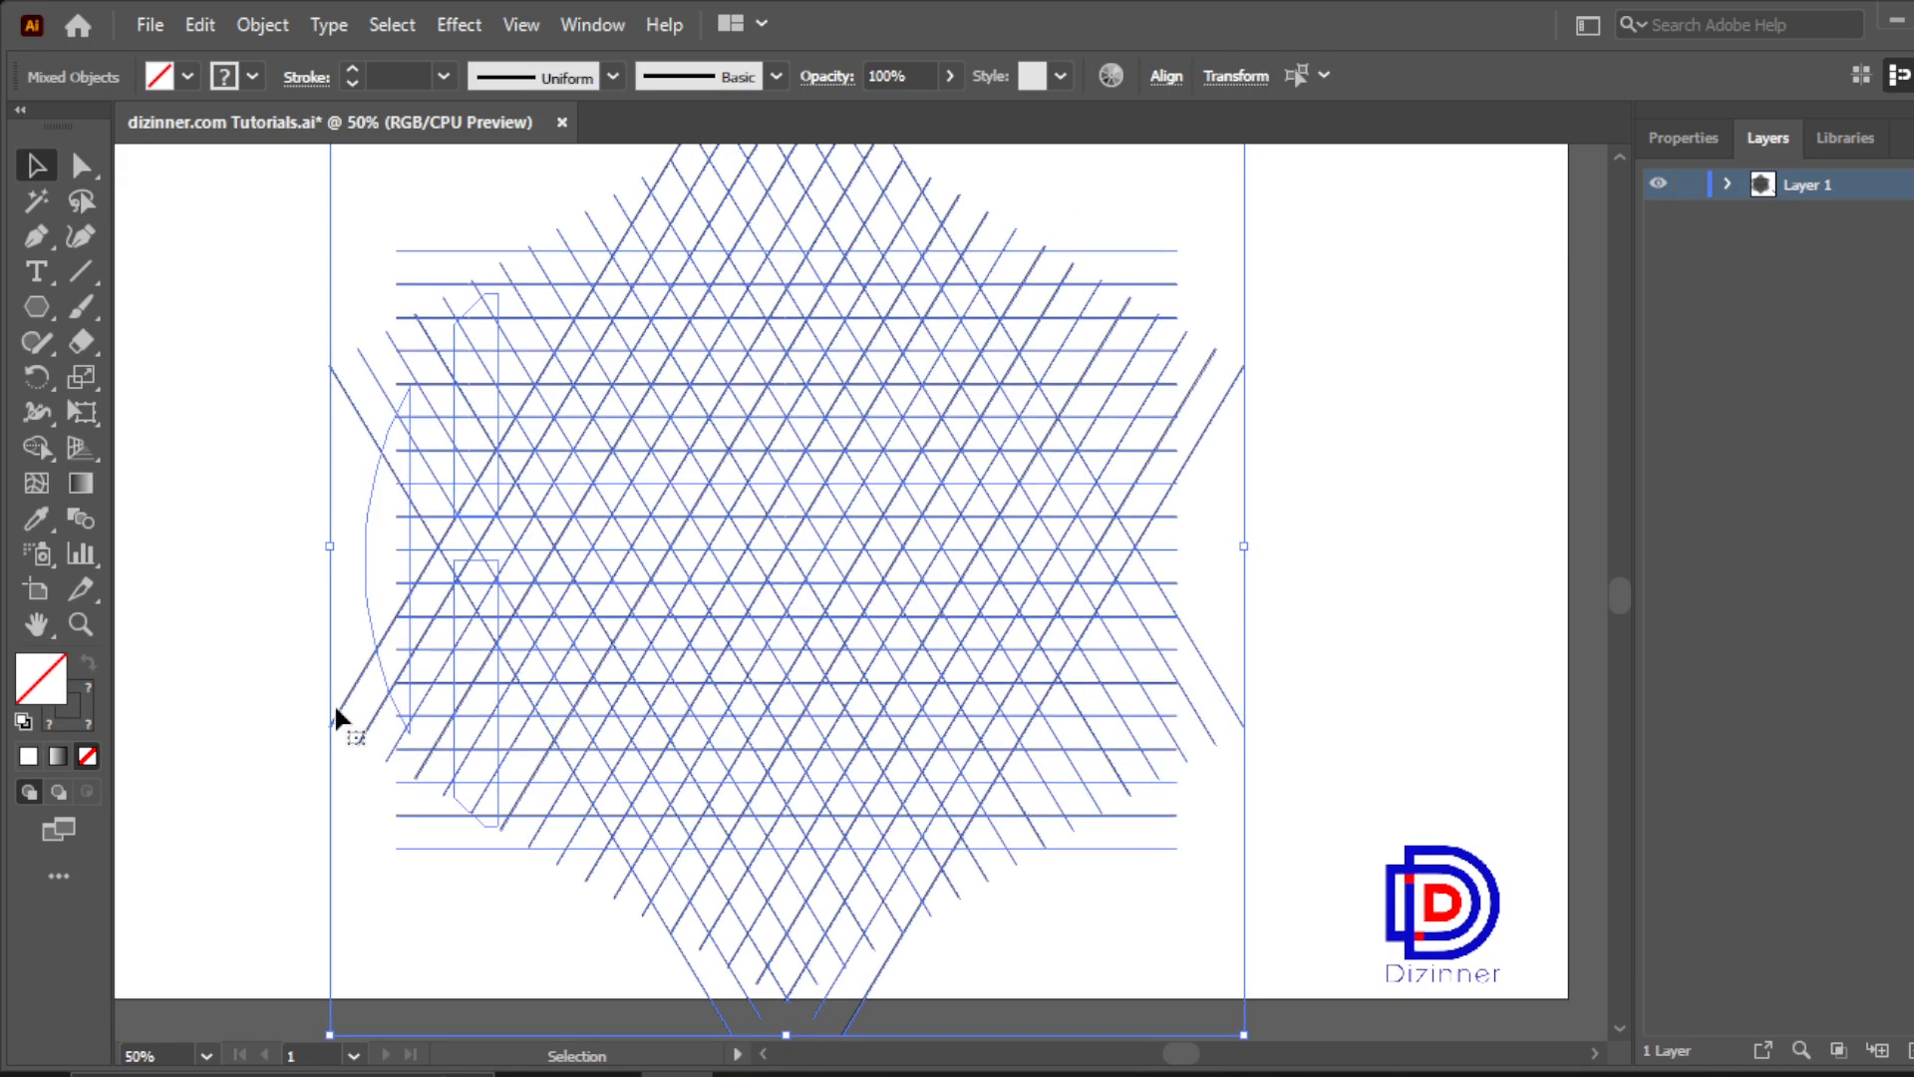
left_click(37, 447)
left_click(89, 666)
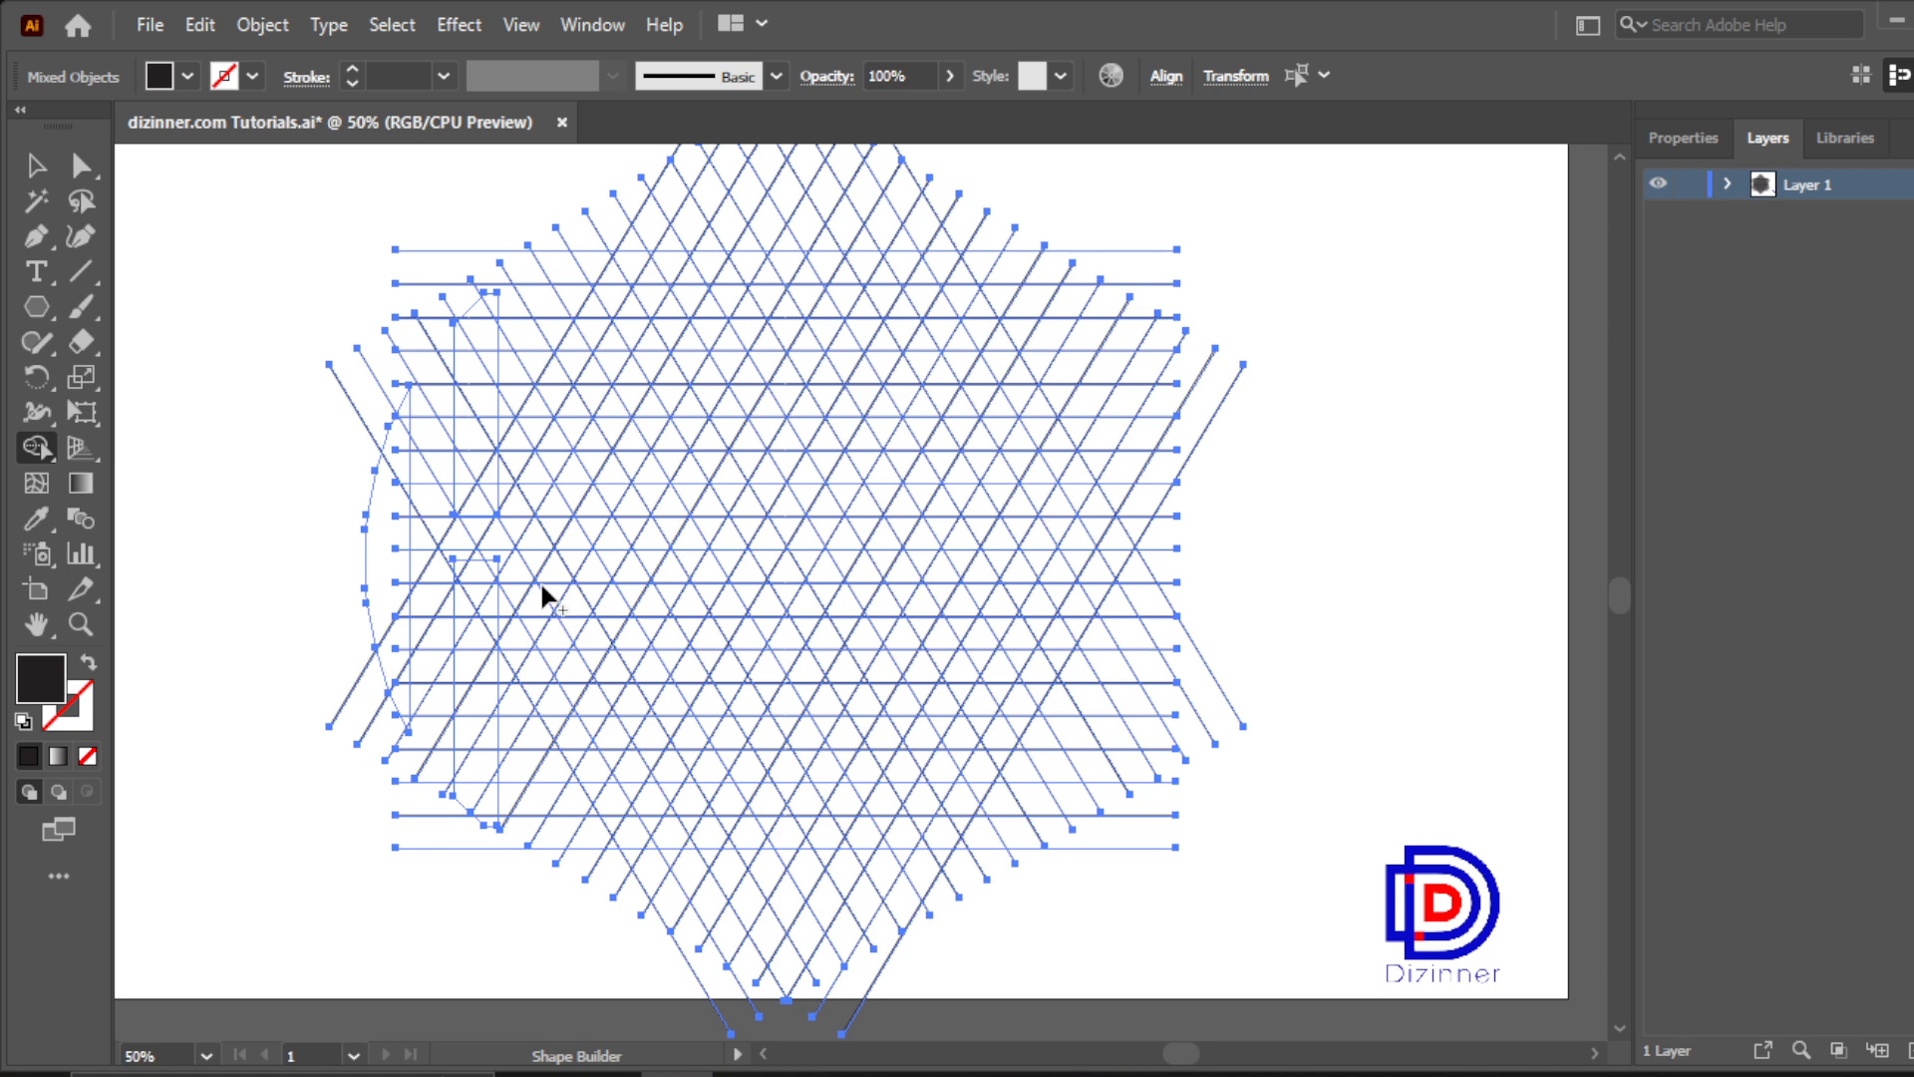
left_click(37, 165)
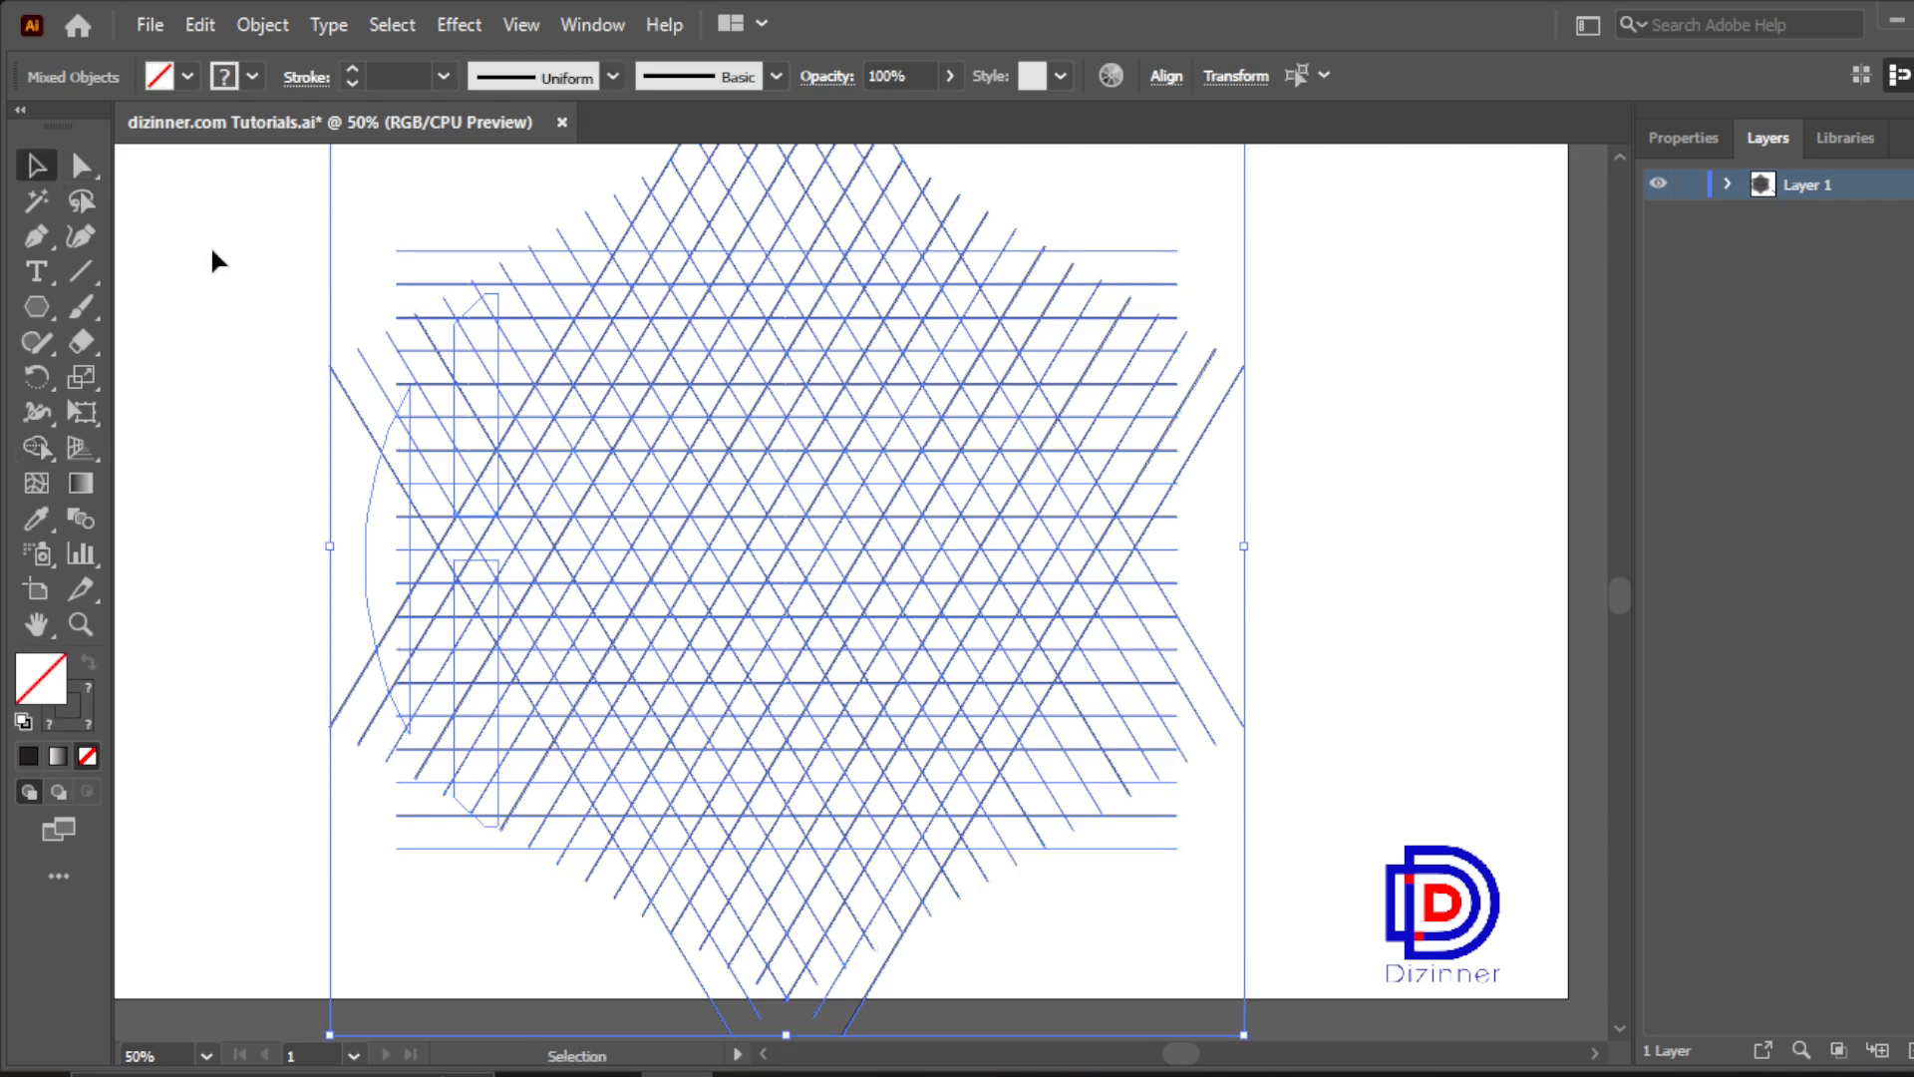
left_click(212, 253)
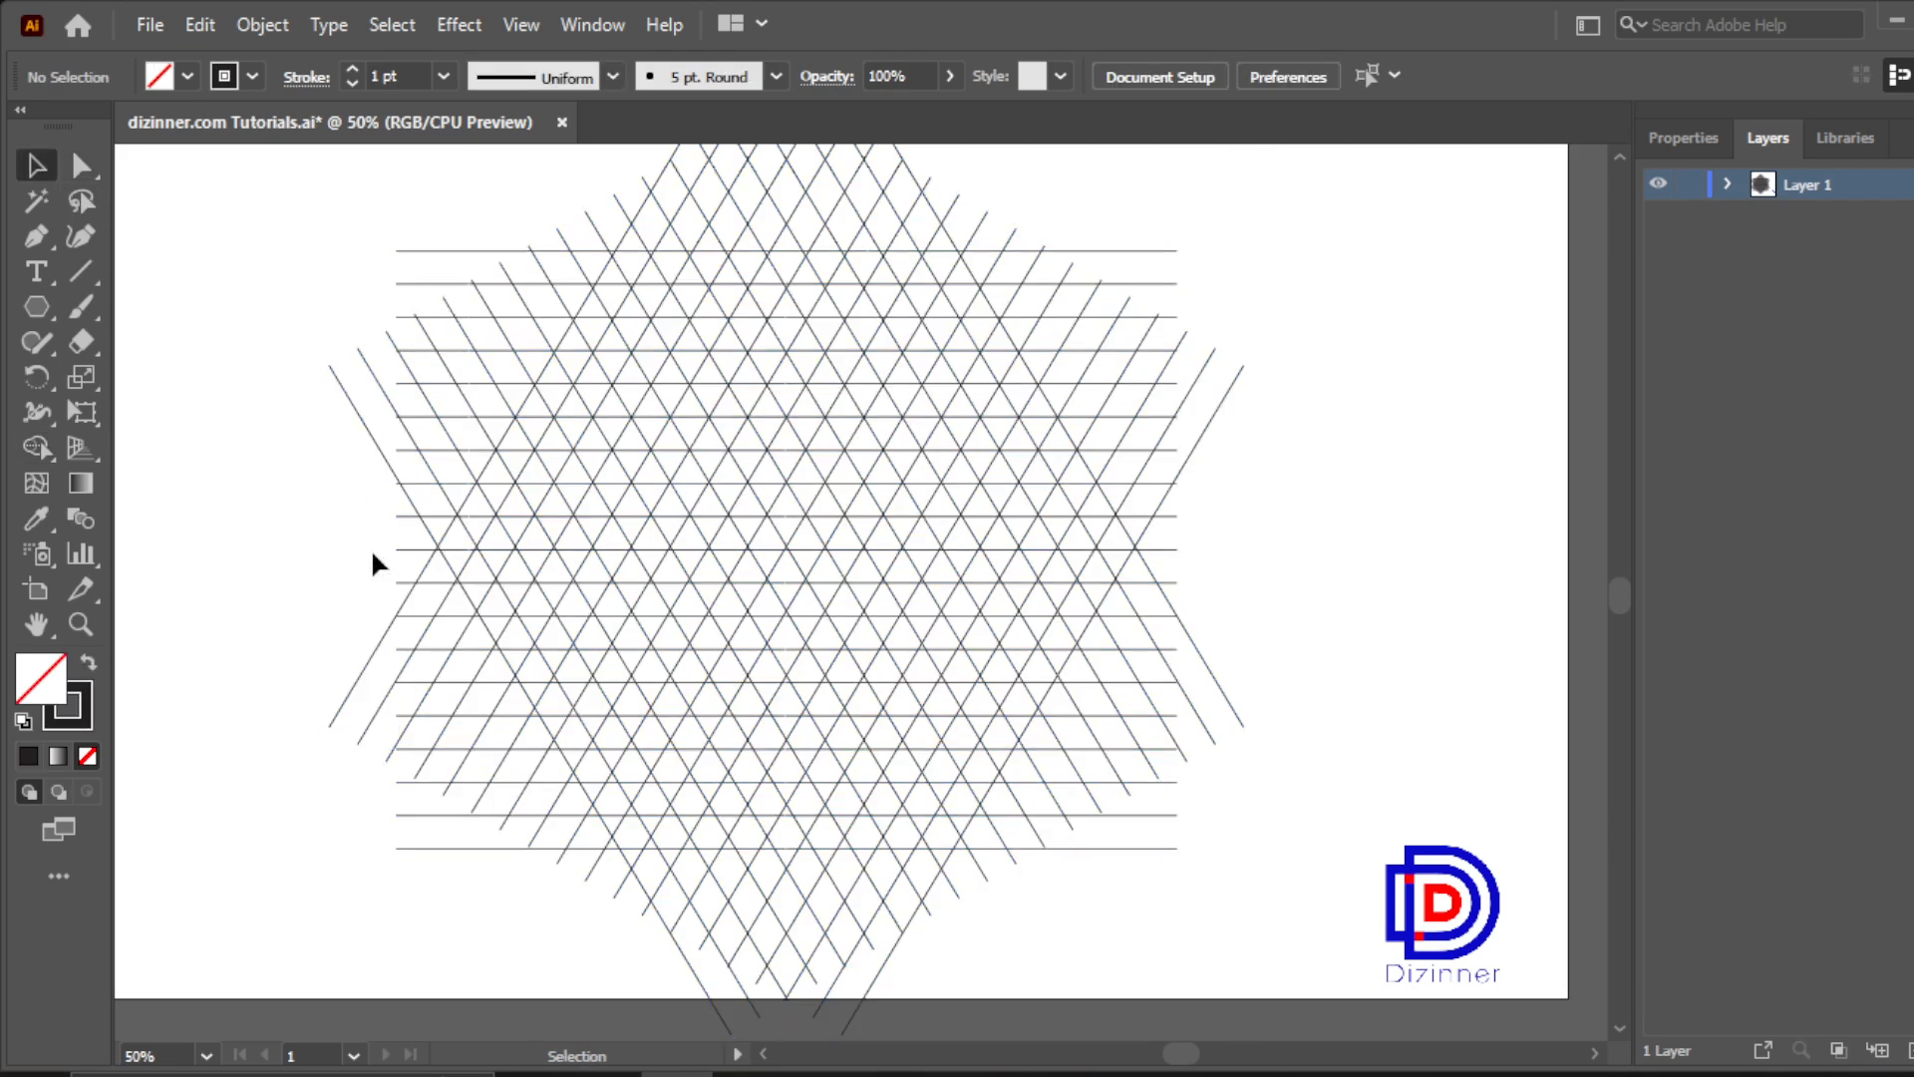
Delete the stray white-stroked paths hidden behind the left side of the line grid
left_click(365, 554)
key("Delete")
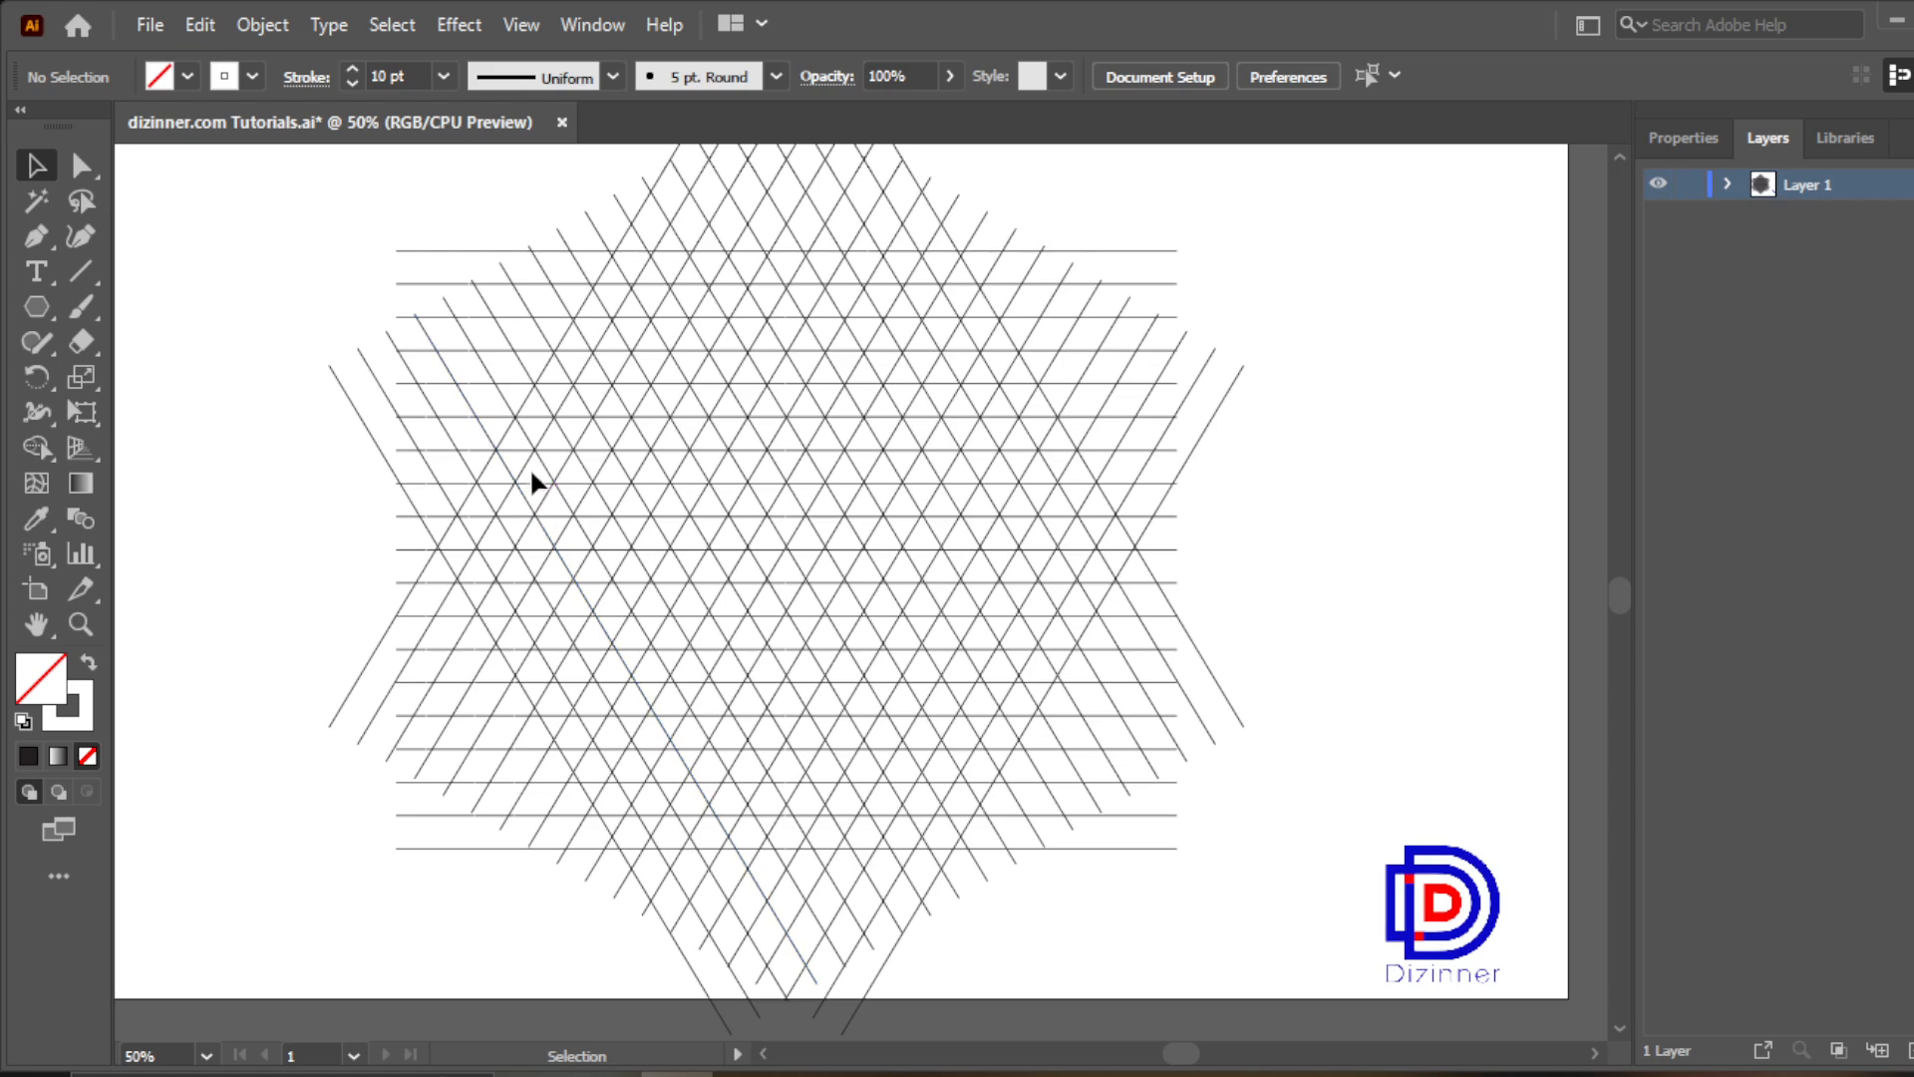
left_click_drag(311, 257, 1224, 912)
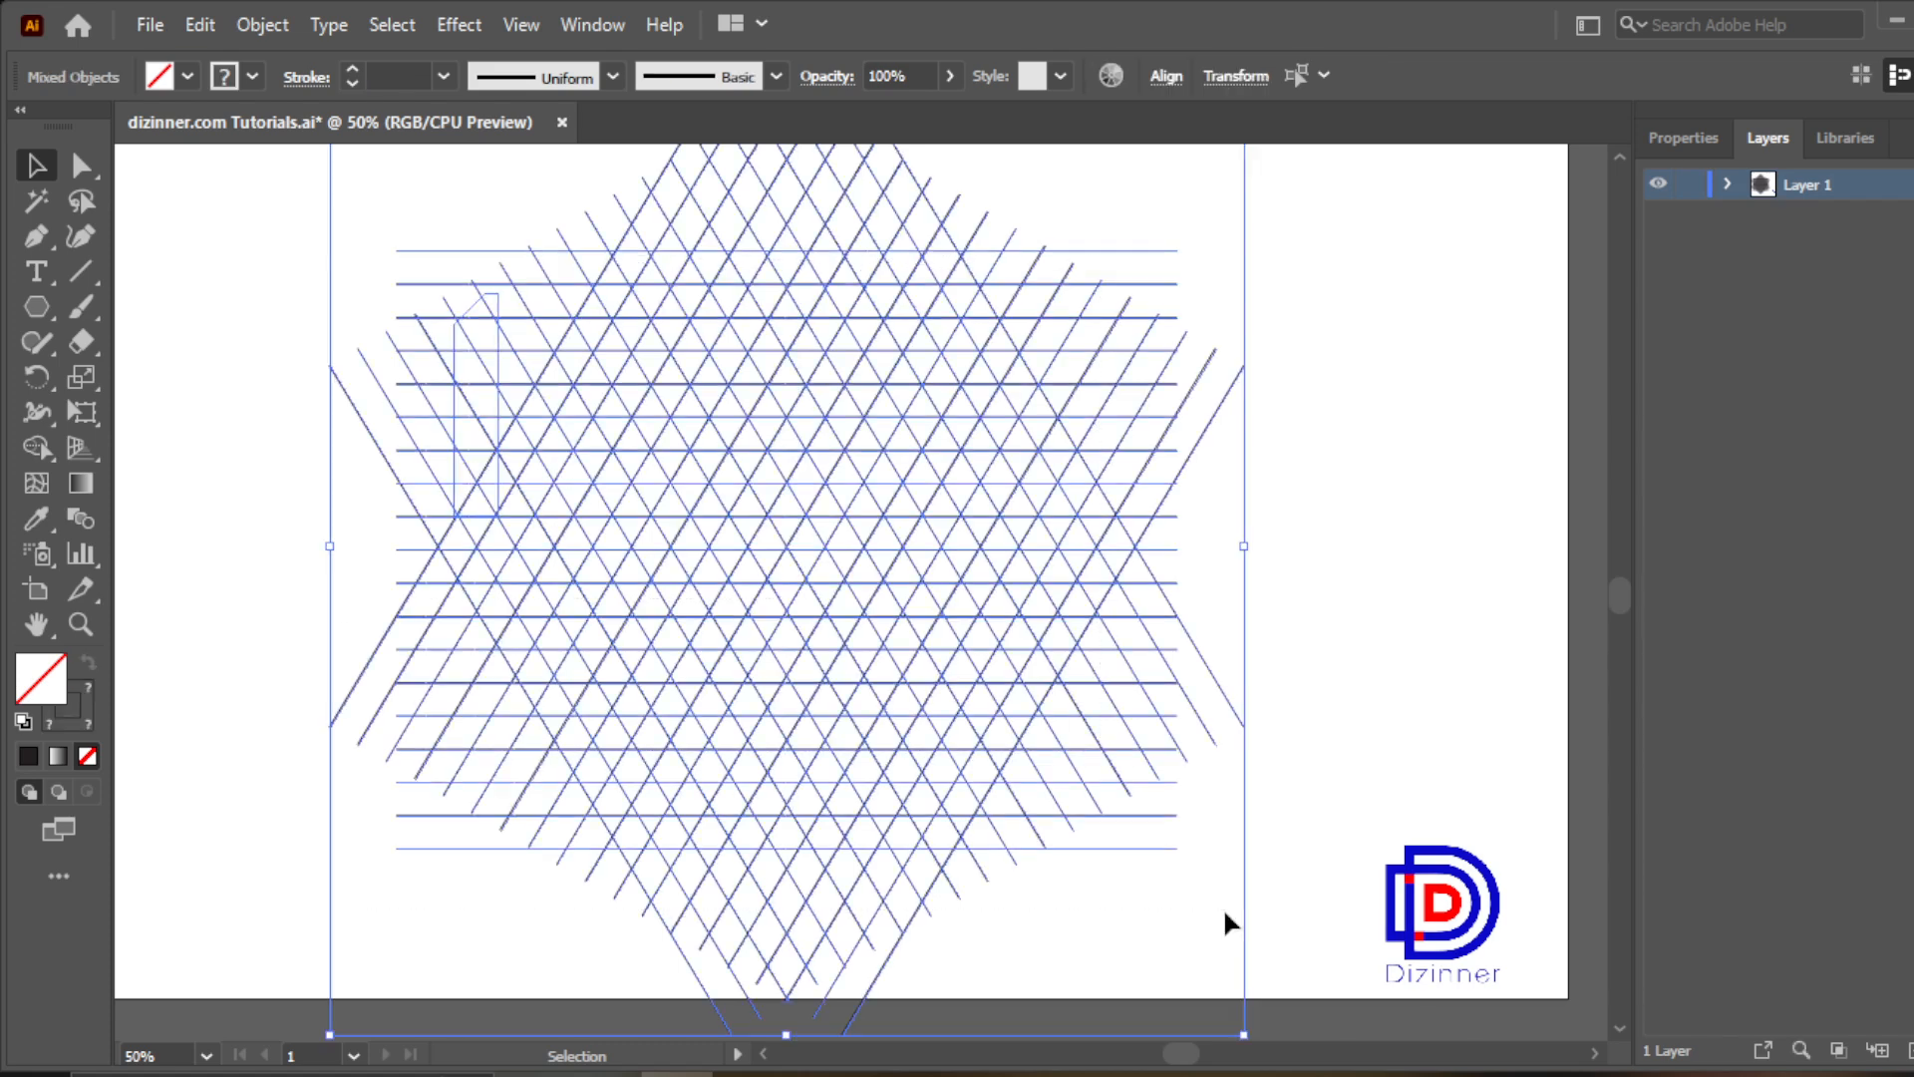
left_click(245, 578)
left_click(477, 311)
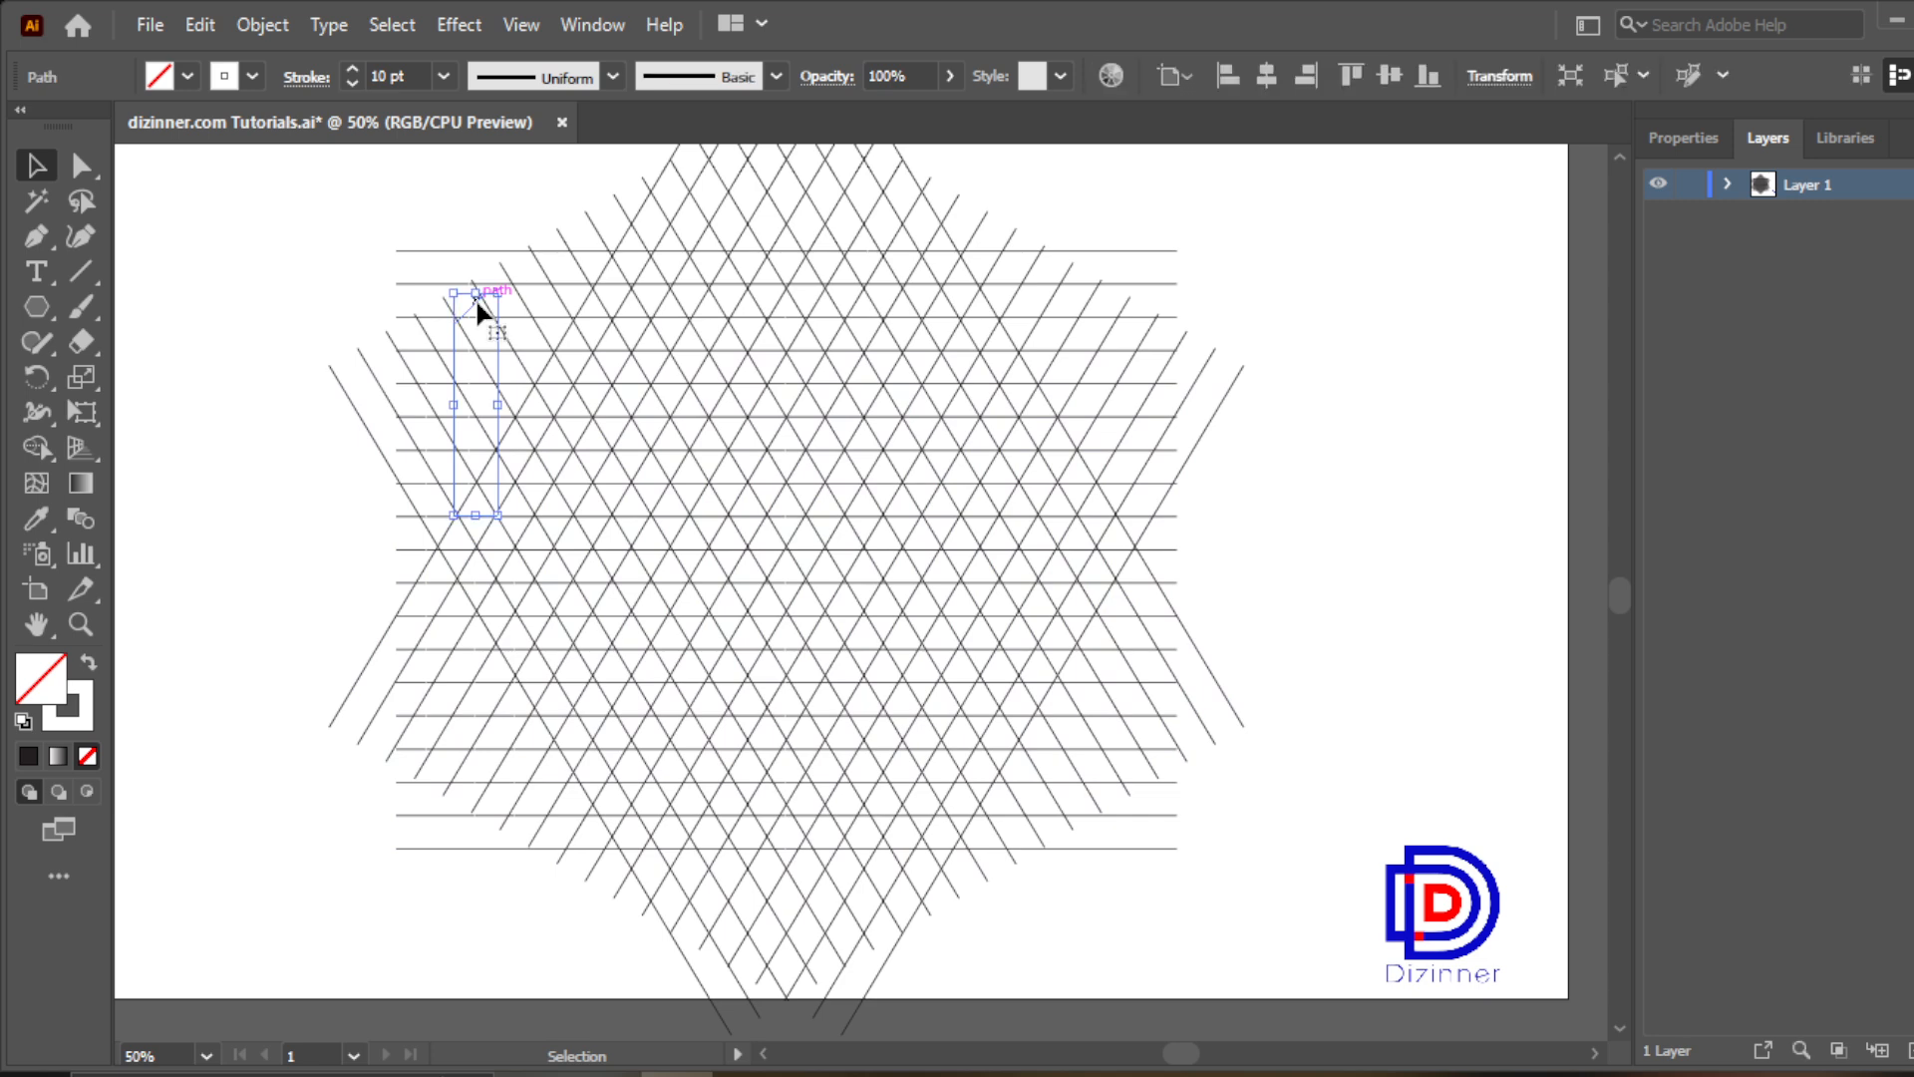
left_click(476, 297)
Select the whole grid and use Shape Builder with black fill and no stroke to merge two slanted bars joined in a V at their lower ends
left_click_drag(379, 219, 1213, 898)
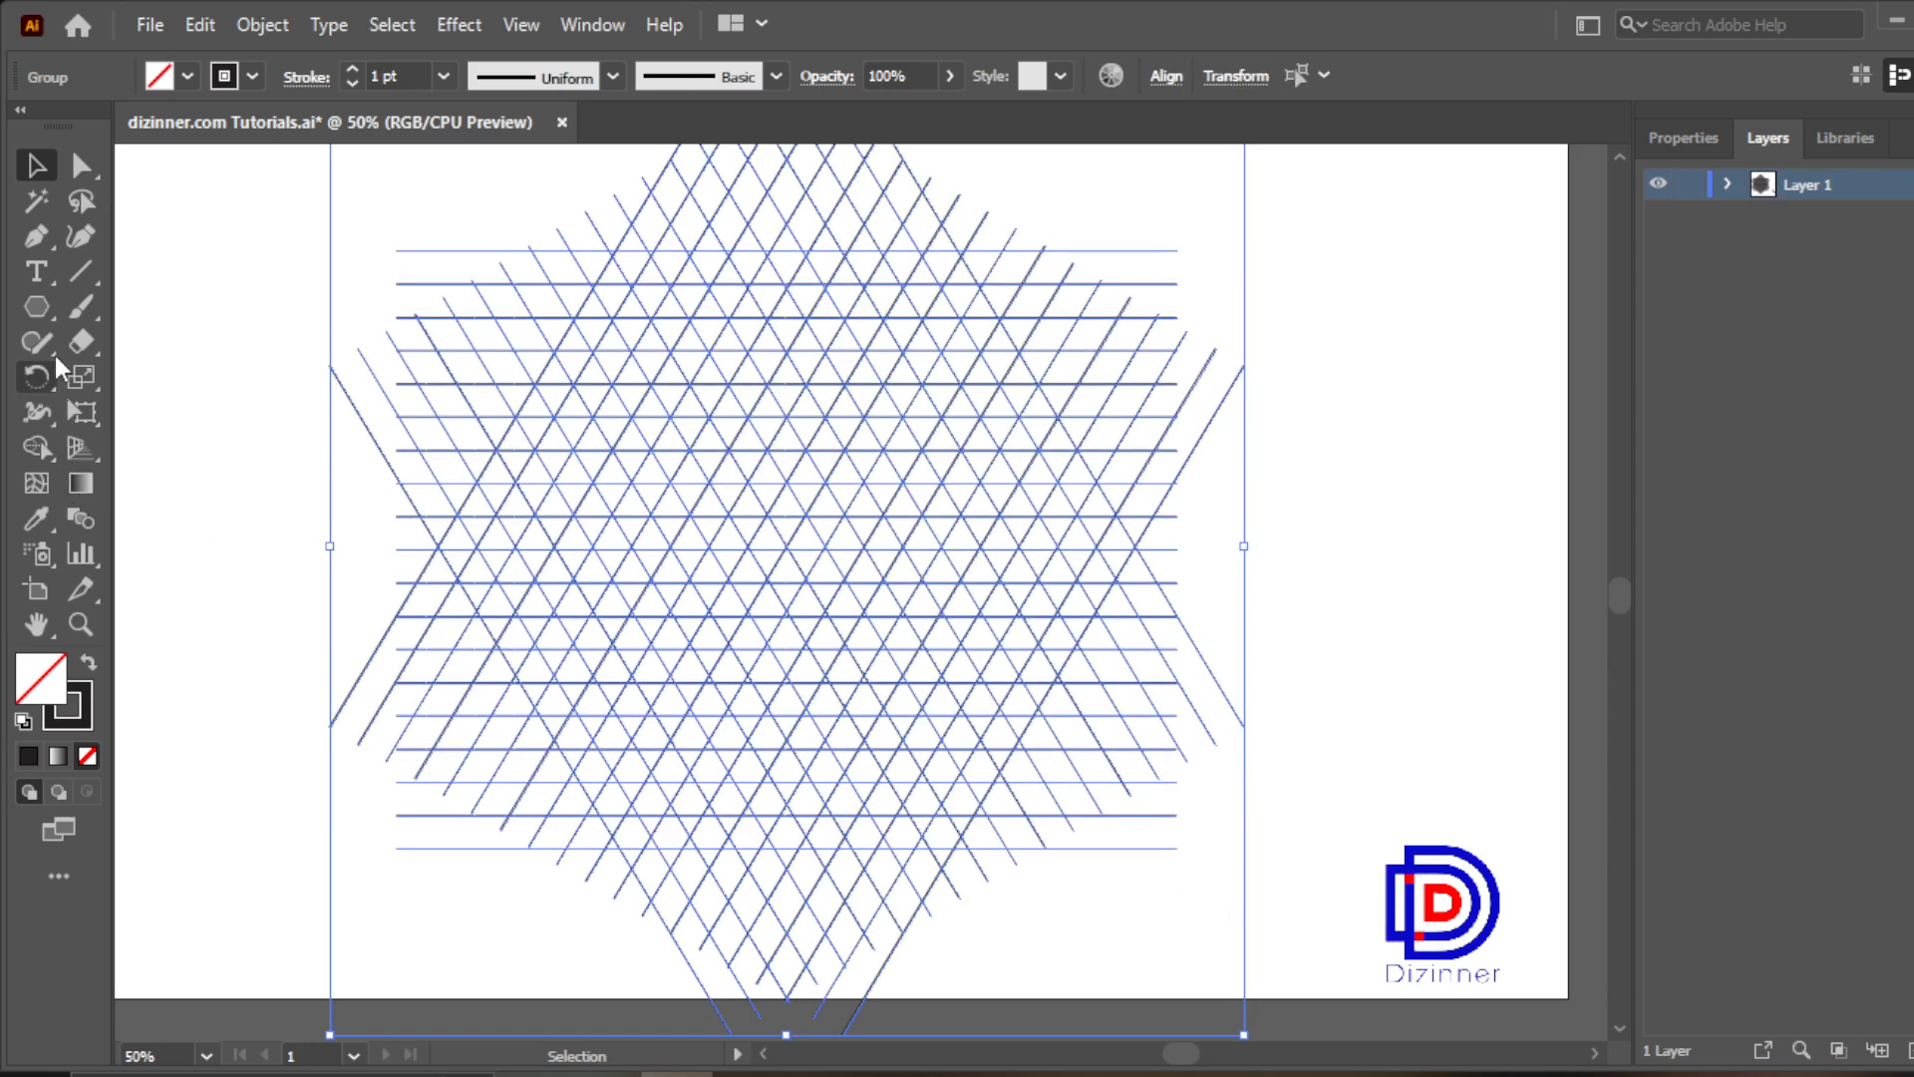
left_click(37, 447)
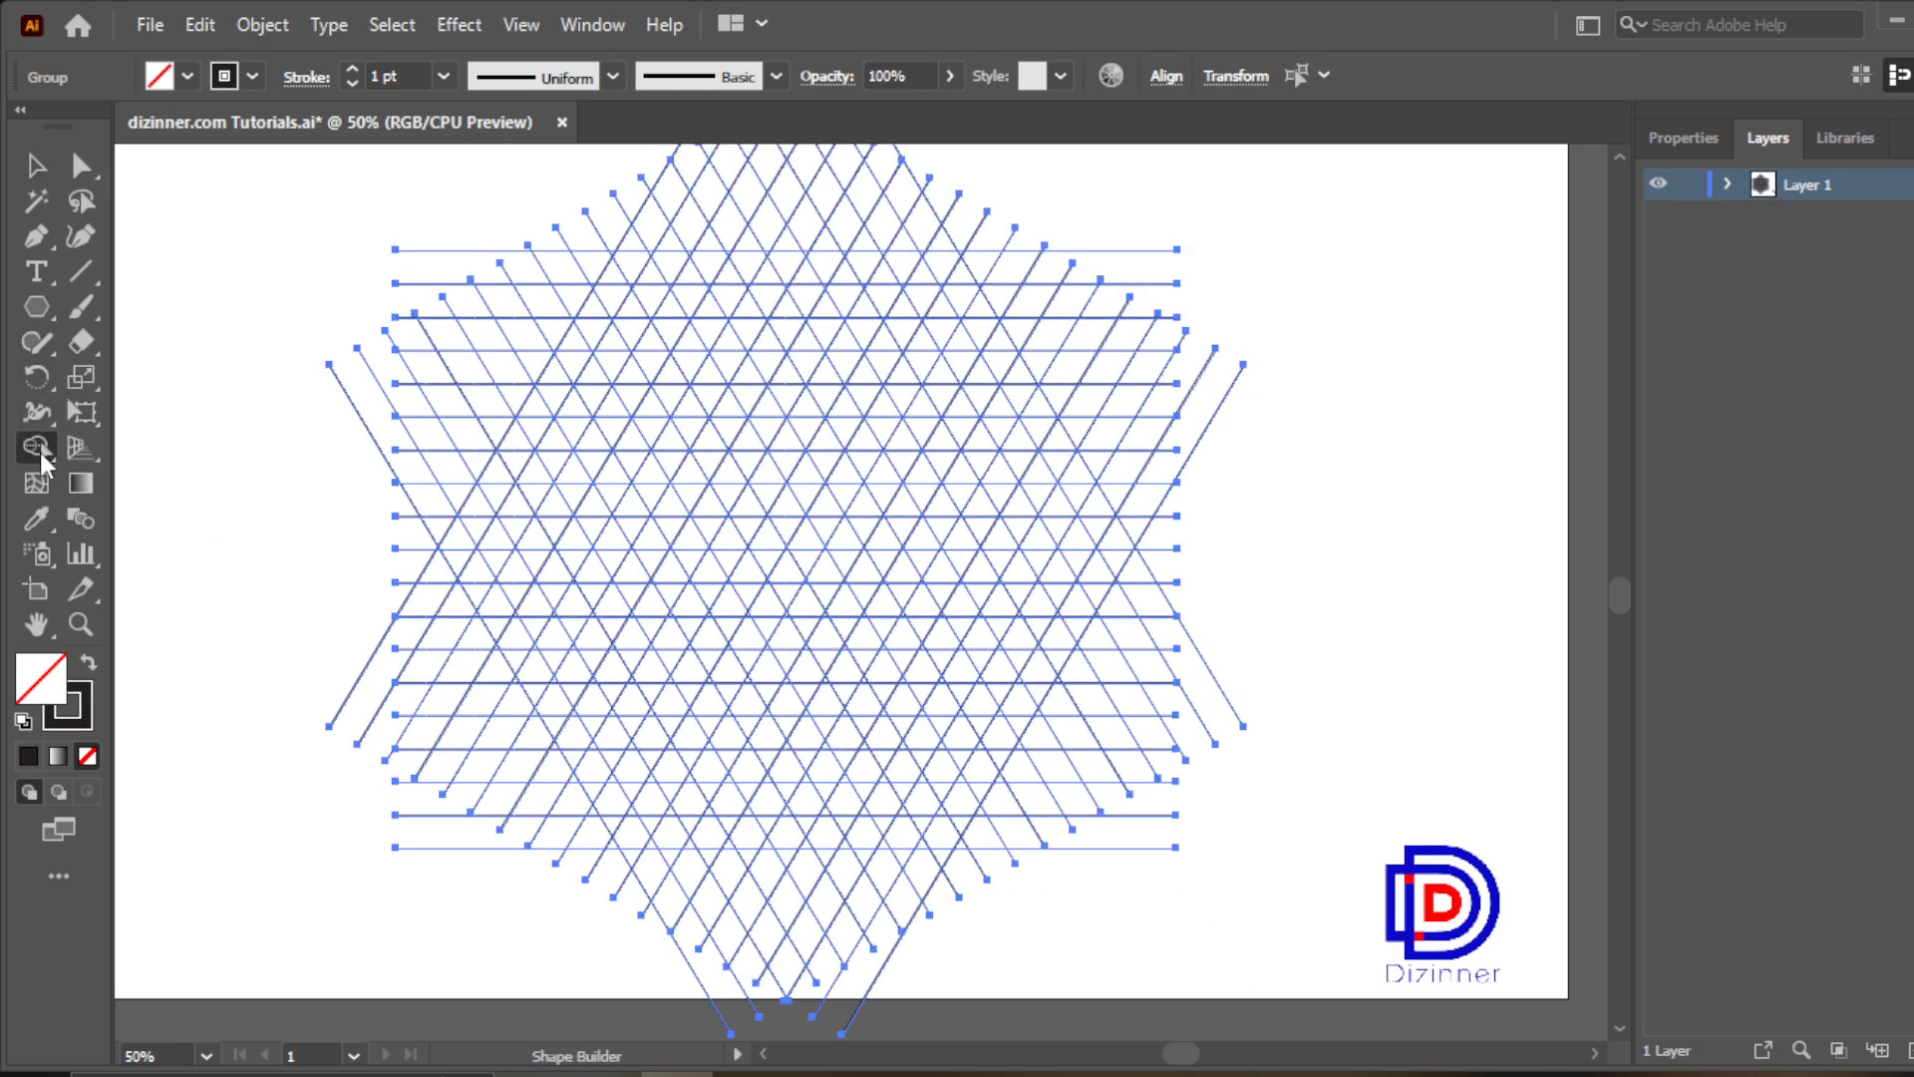
left_click(90, 671)
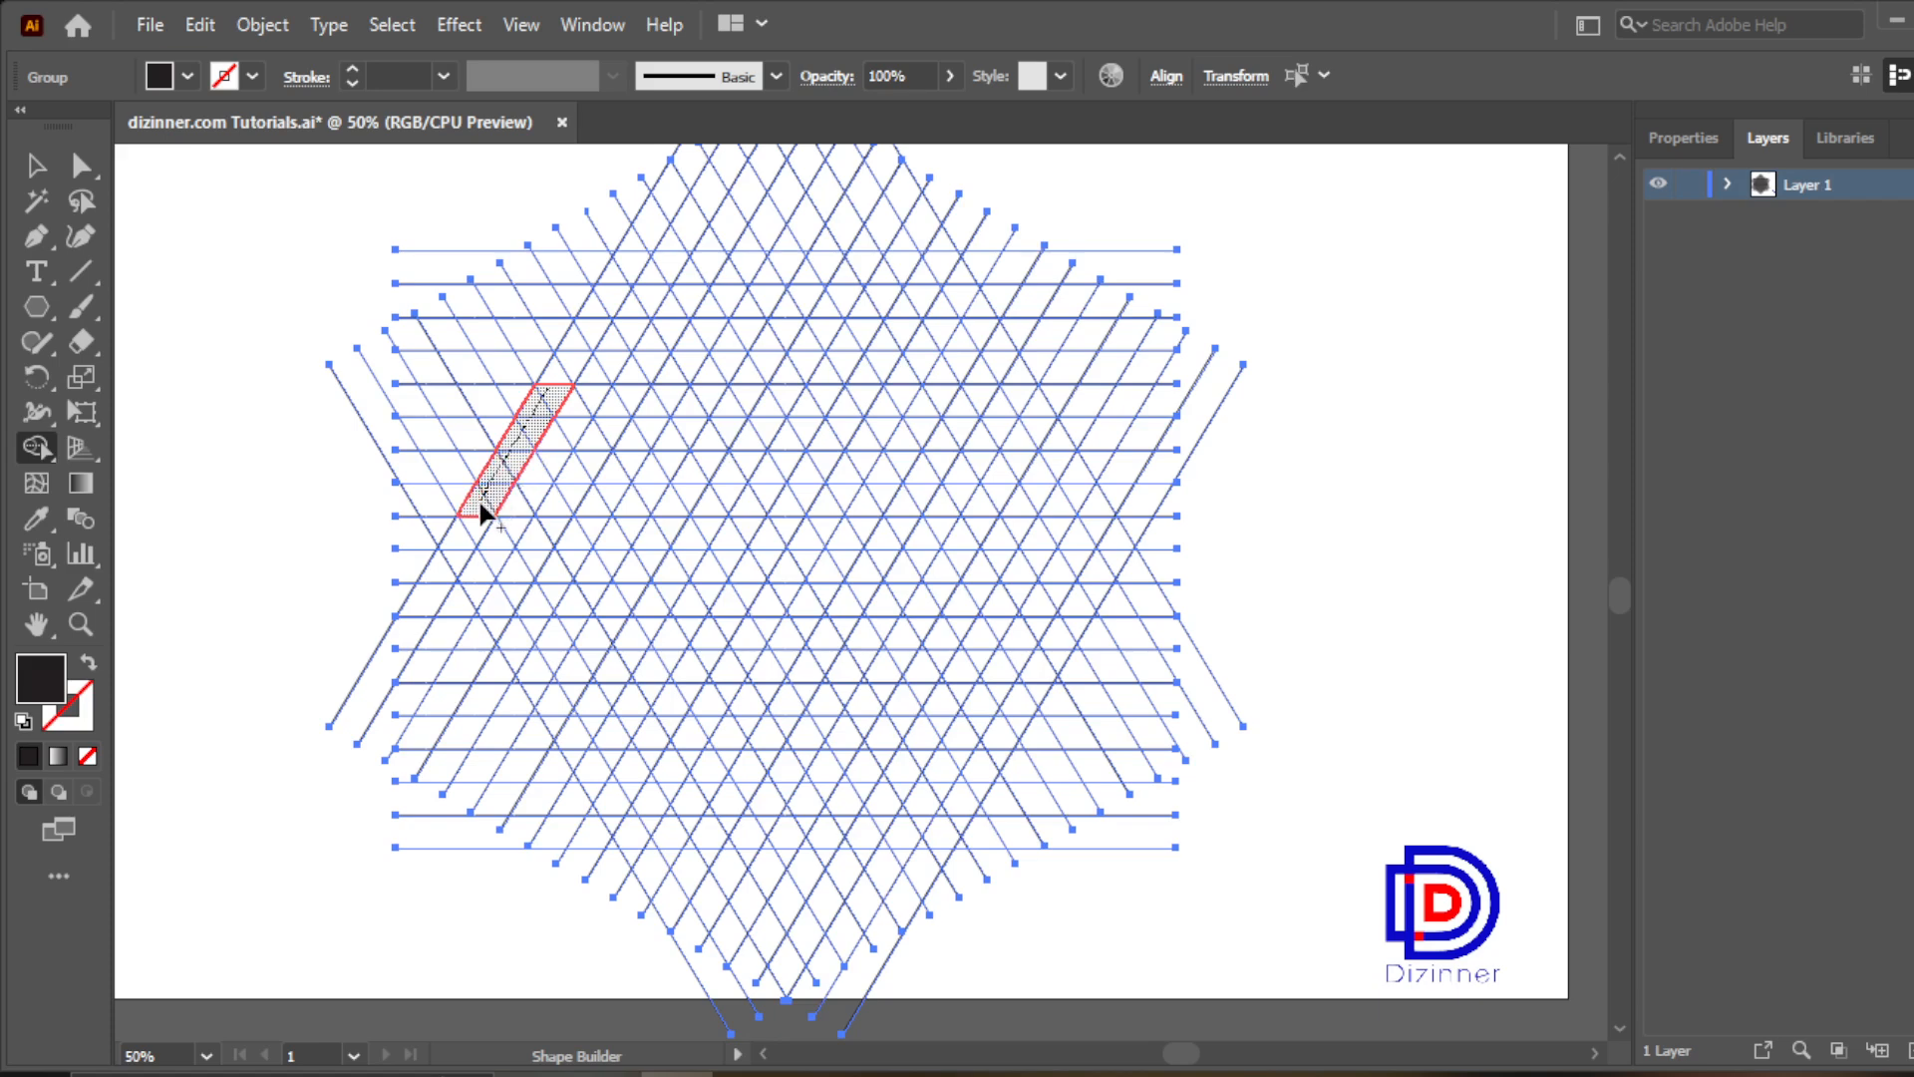
mouse_move(461, 546)
left_mouse_down()
mouse_move(497, 626)
mouse_move(629, 400)
left_mouse_up()
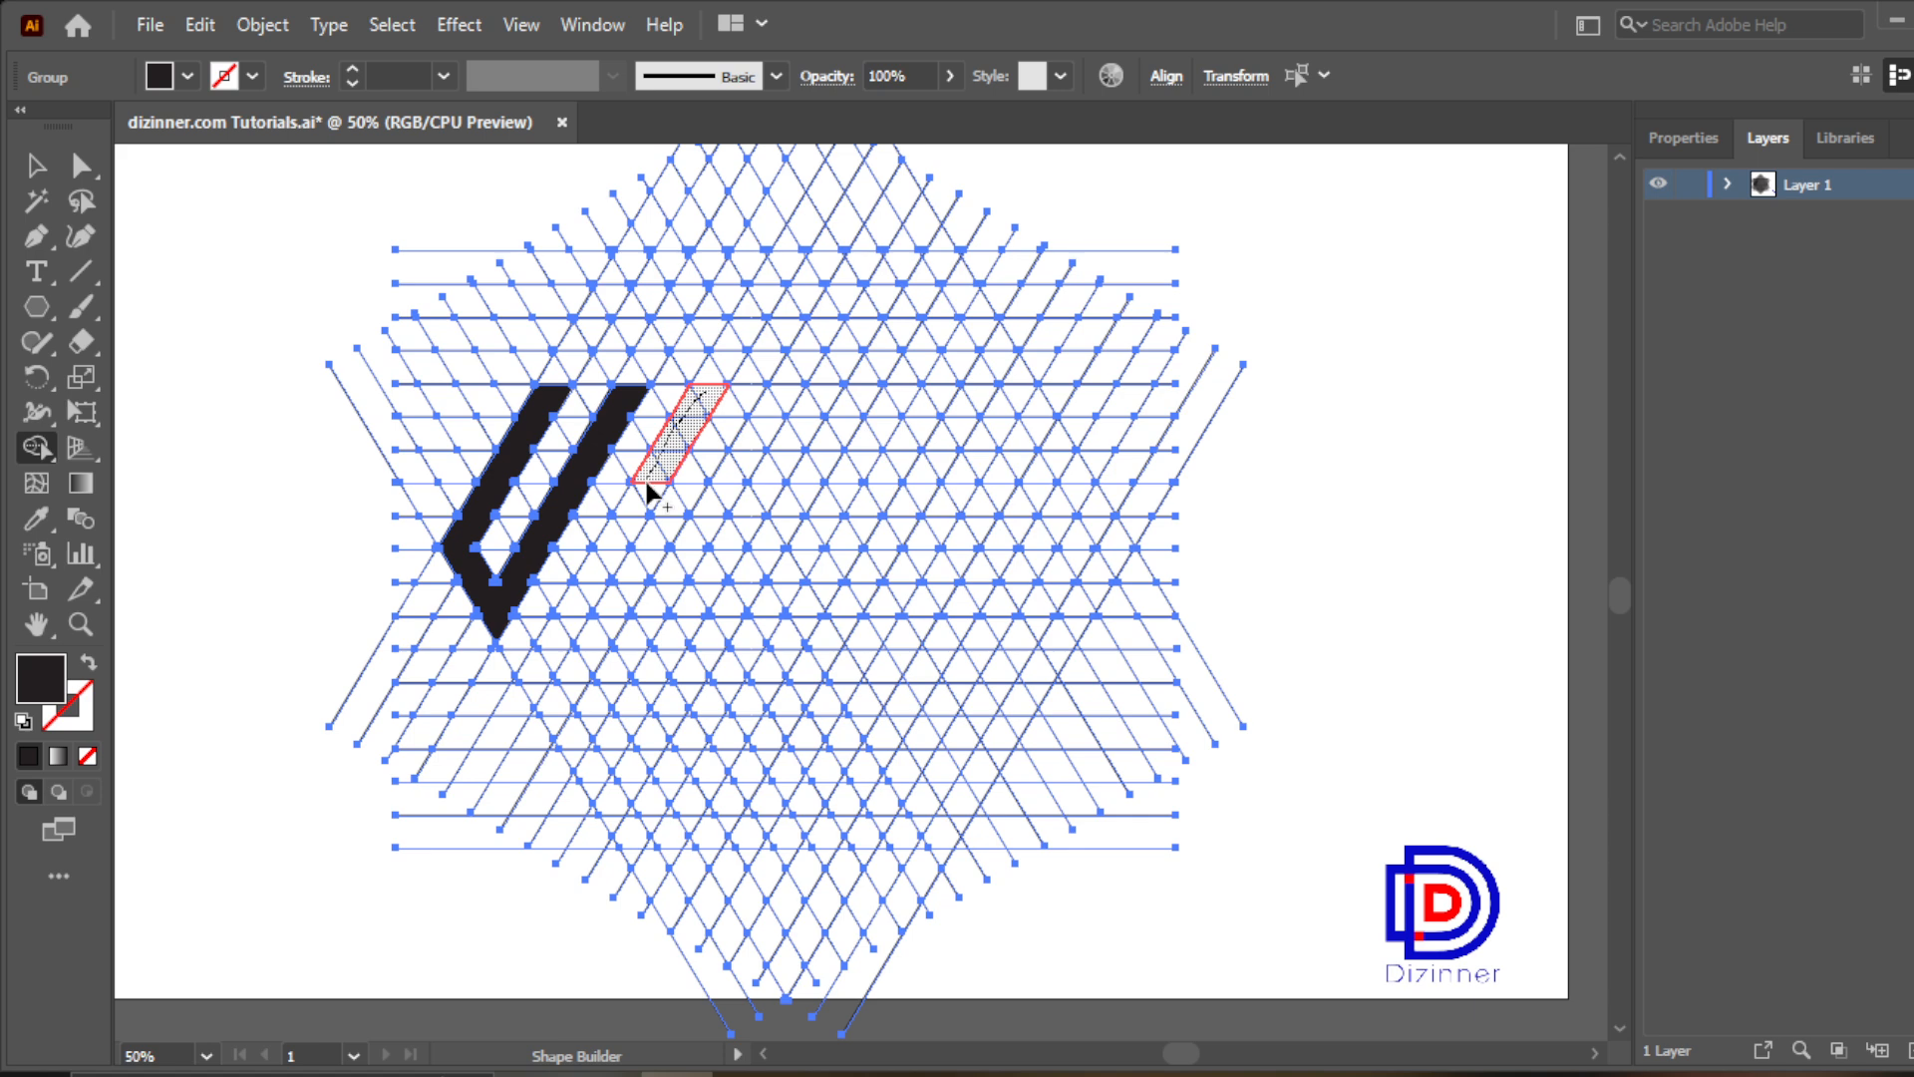
Try to merge three more parallel slanted bars beside the first shape, connecting them along their lower ends
left_click_drag(619, 536, 530, 695)
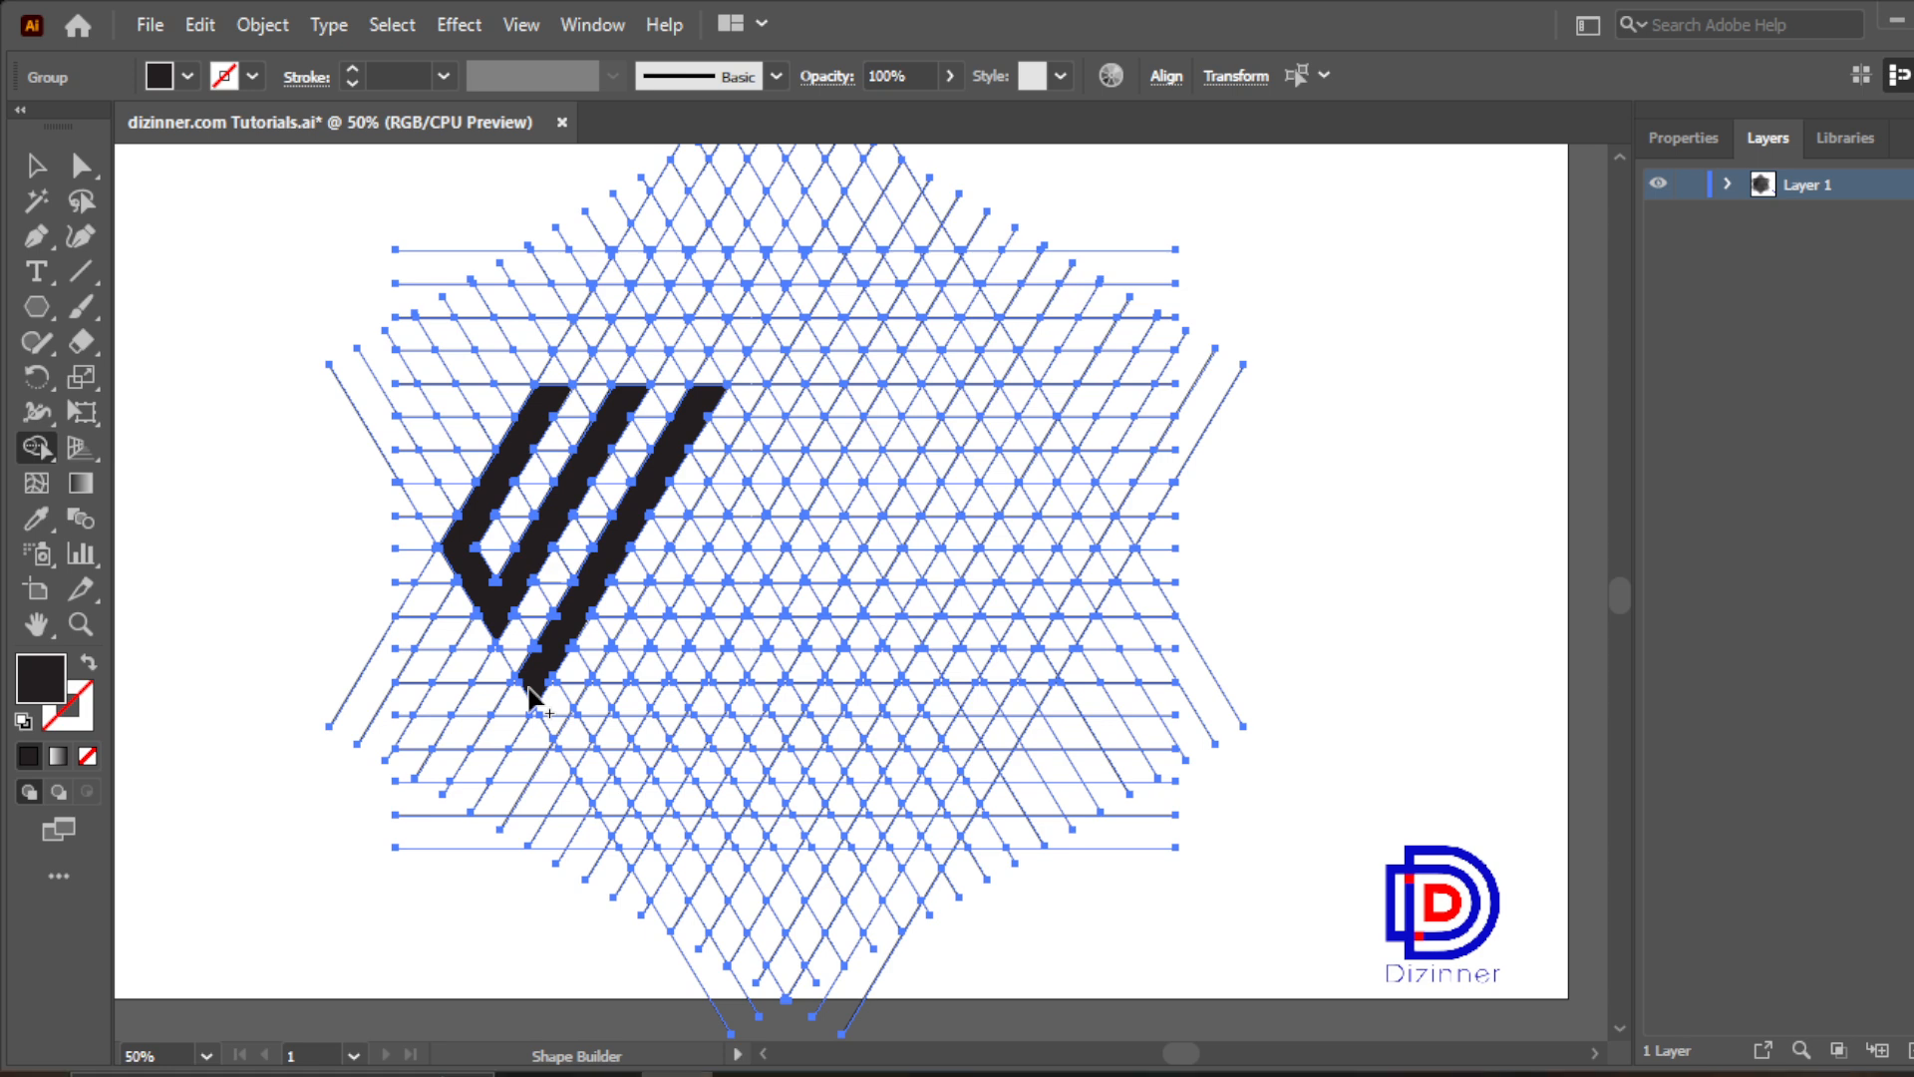
mouse_move(528, 688)
left_mouse_down()
mouse_move(590, 788)
mouse_move(572, 719)
mouse_move(748, 444)
mouse_move(584, 731)
left_mouse_up()
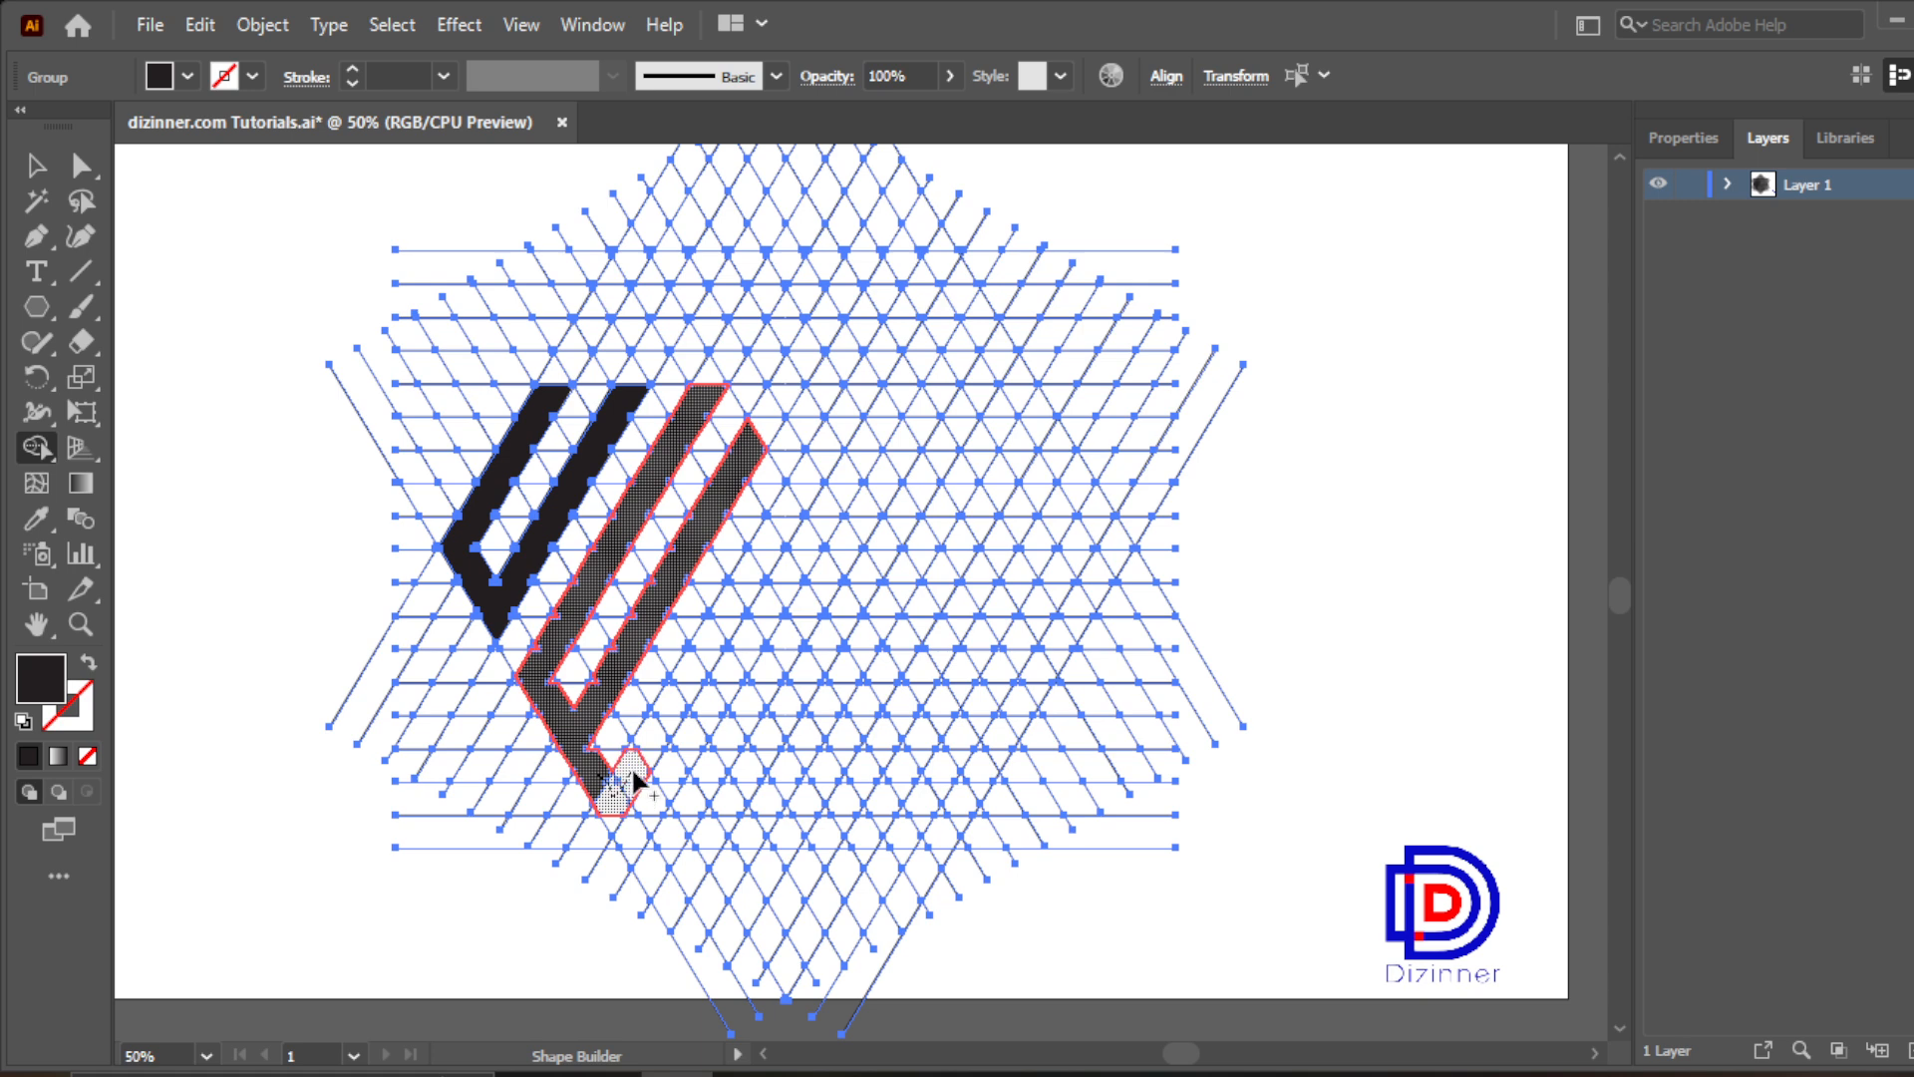
left_click_drag(650, 748, 790, 516)
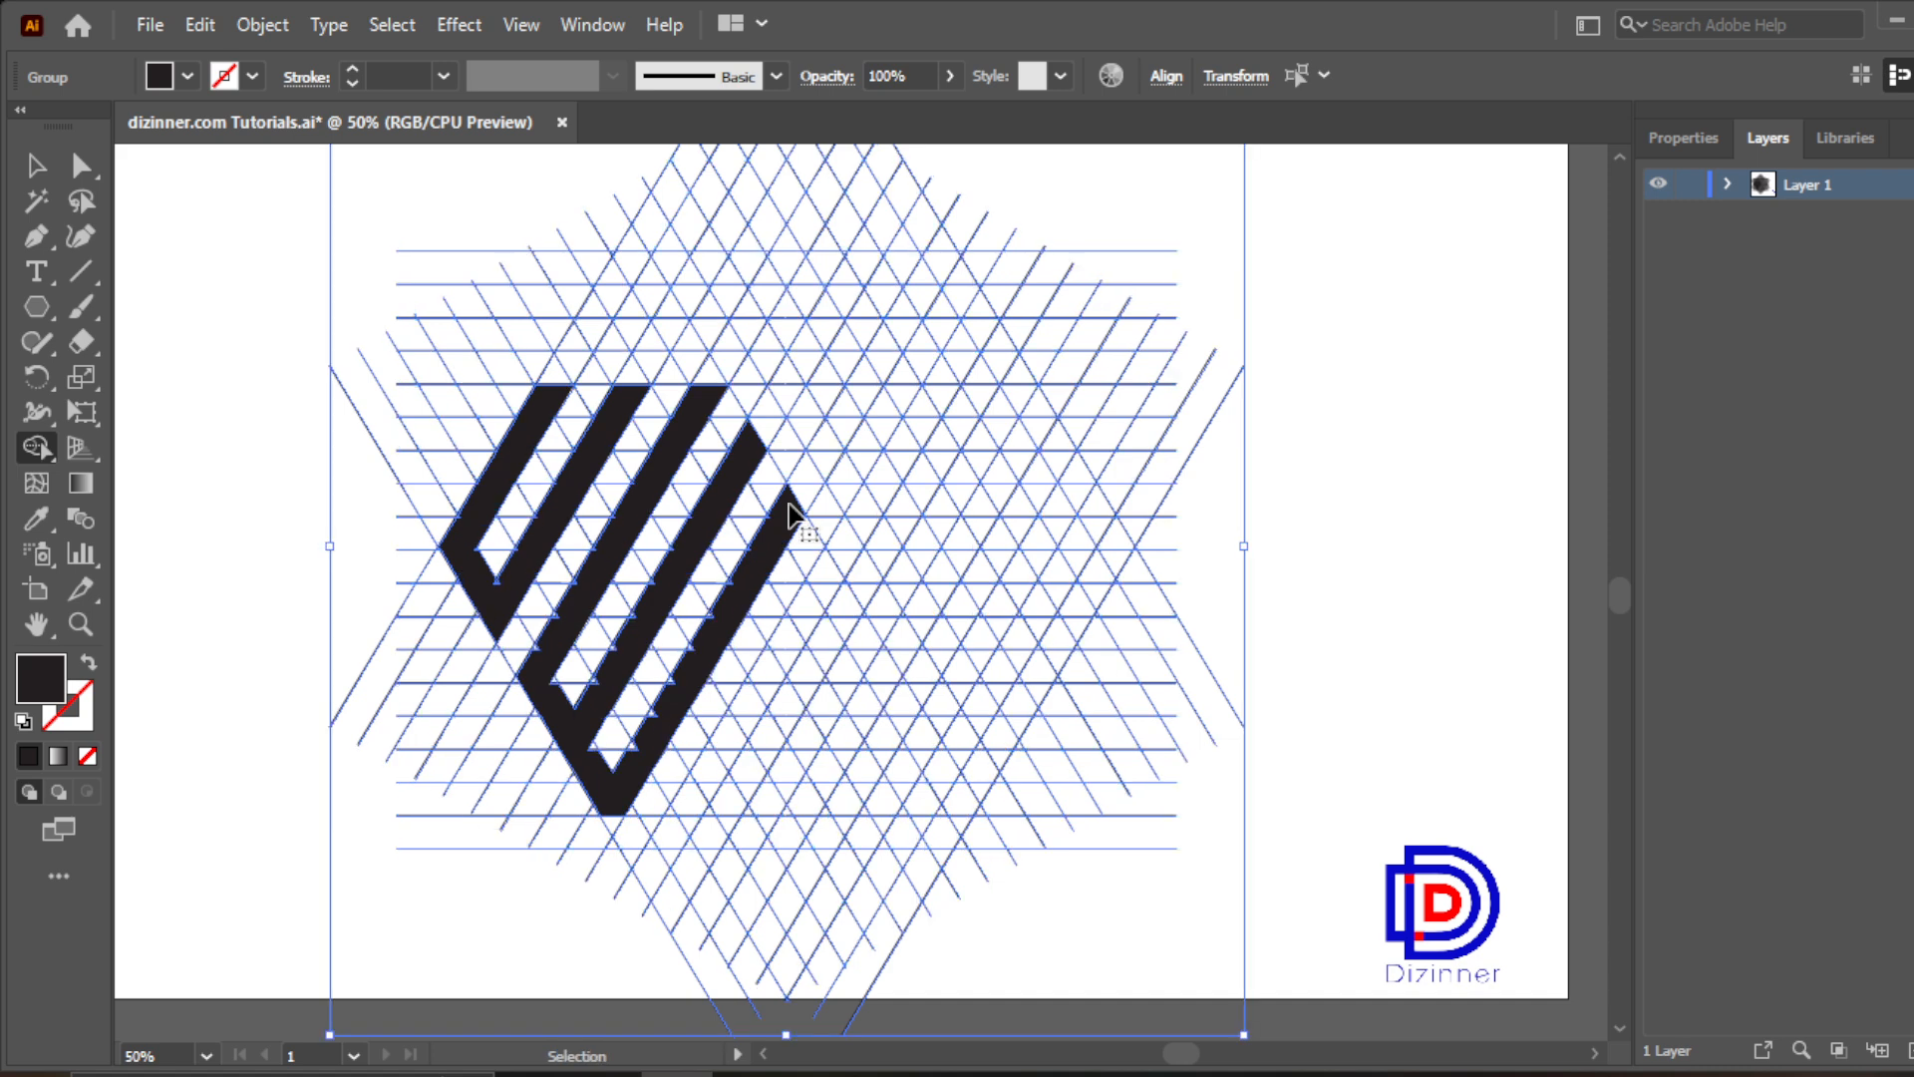
Undo the Shape Builder merges and redo only as far as the first V-joined pair of bars
key("ctrl+z")
key("ctrl+z")
key("ctrl+z")
key("ctrl+z")
key("ctrl+z")
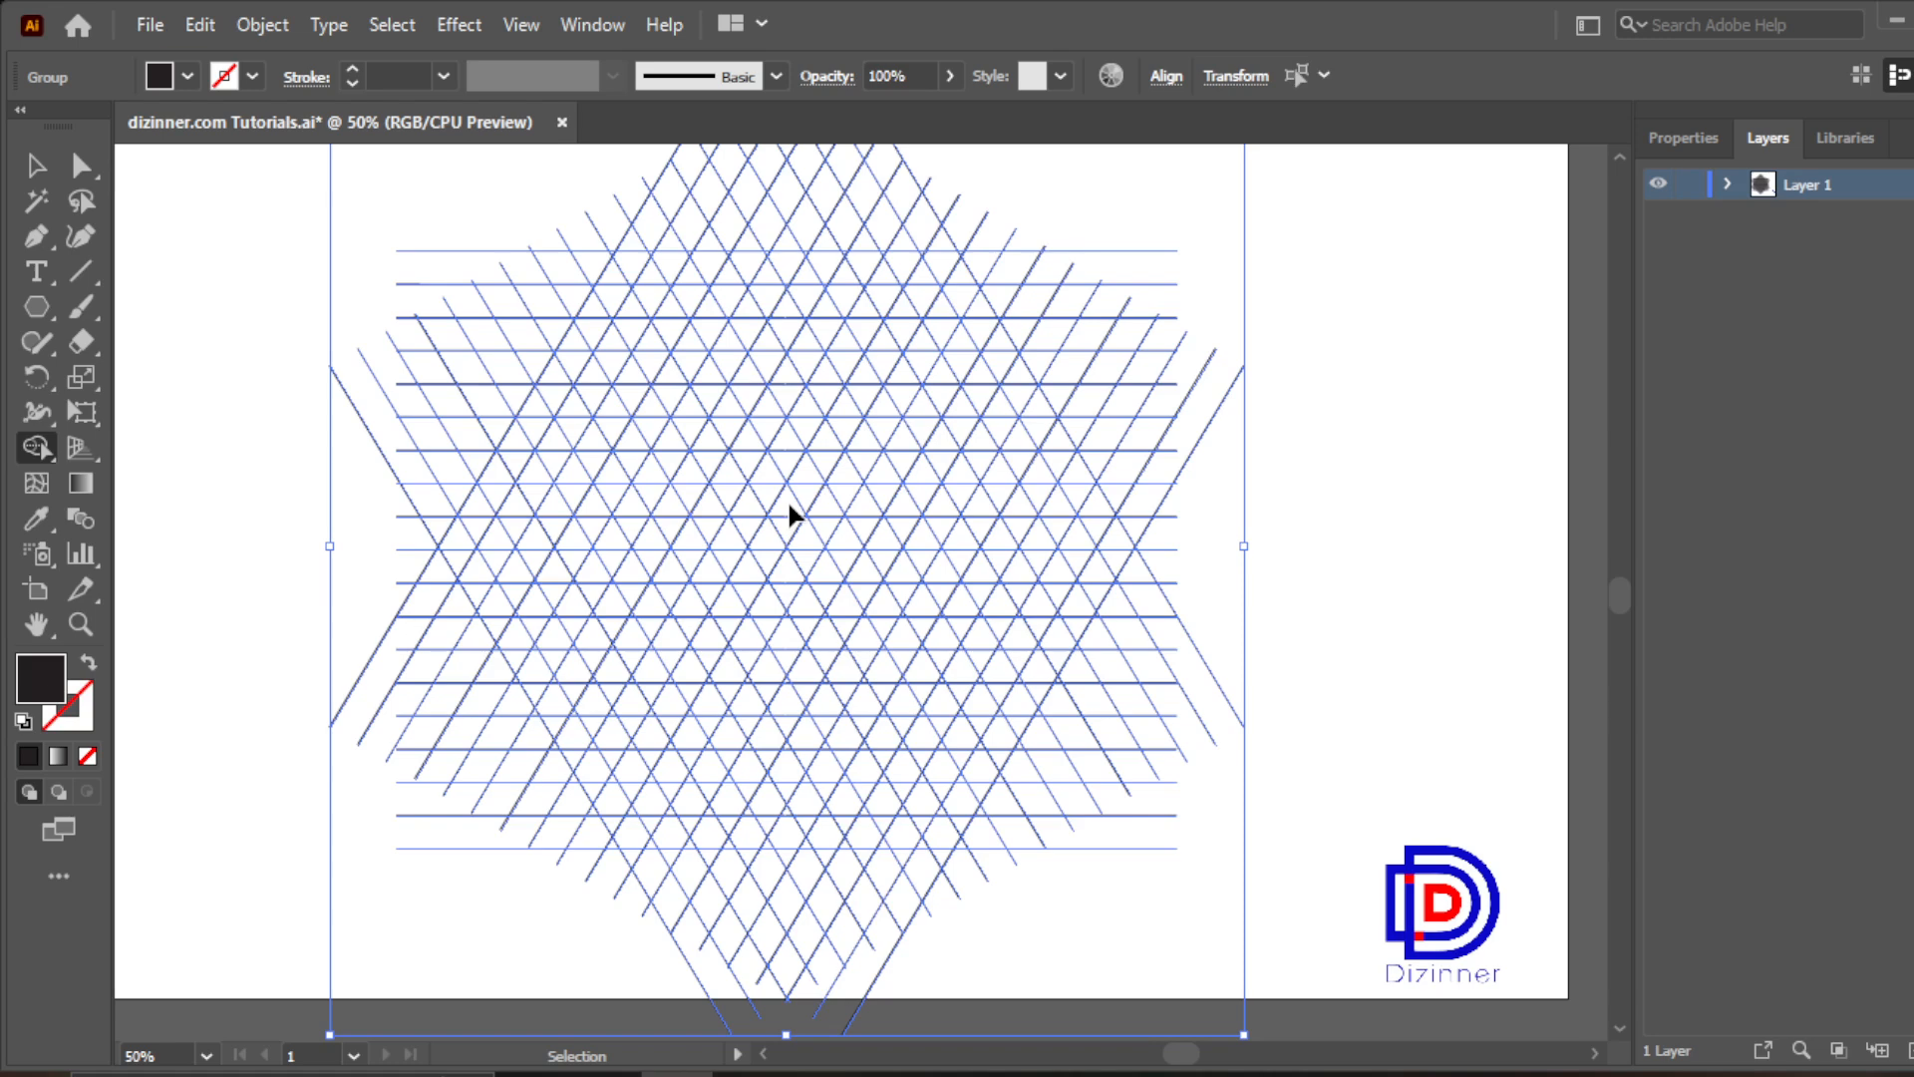
key("ctrl+shift+z")
key("ctrl+shift+z")
key("ctrl+shift+z")
key("ctrl+shift+z")
key("ctrl+shift+z")
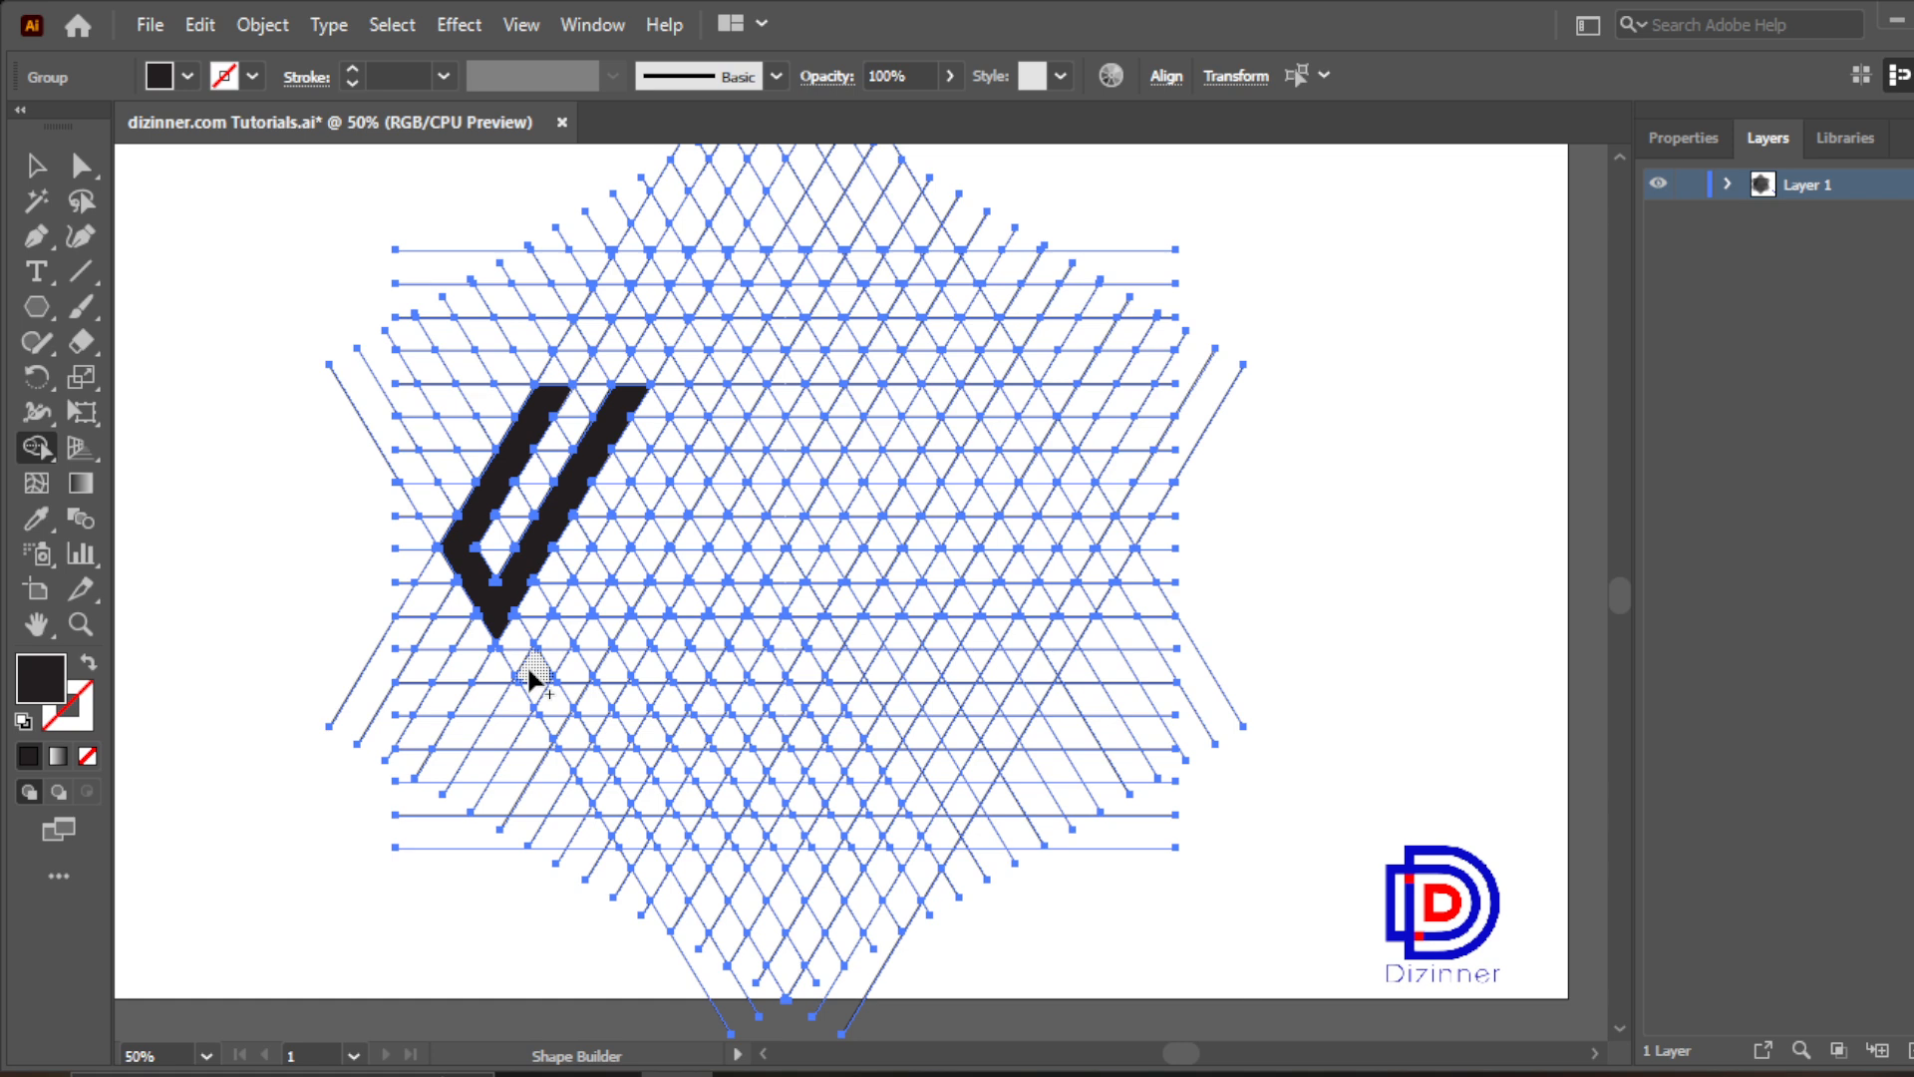
Merge a horizontal base strip and one full-height slanted bar beside the V-joined pair, removing the overlong bar built next to it
mouse_move(526, 664)
left_mouse_down()
mouse_move(662, 667)
mouse_move(583, 662)
left_mouse_up()
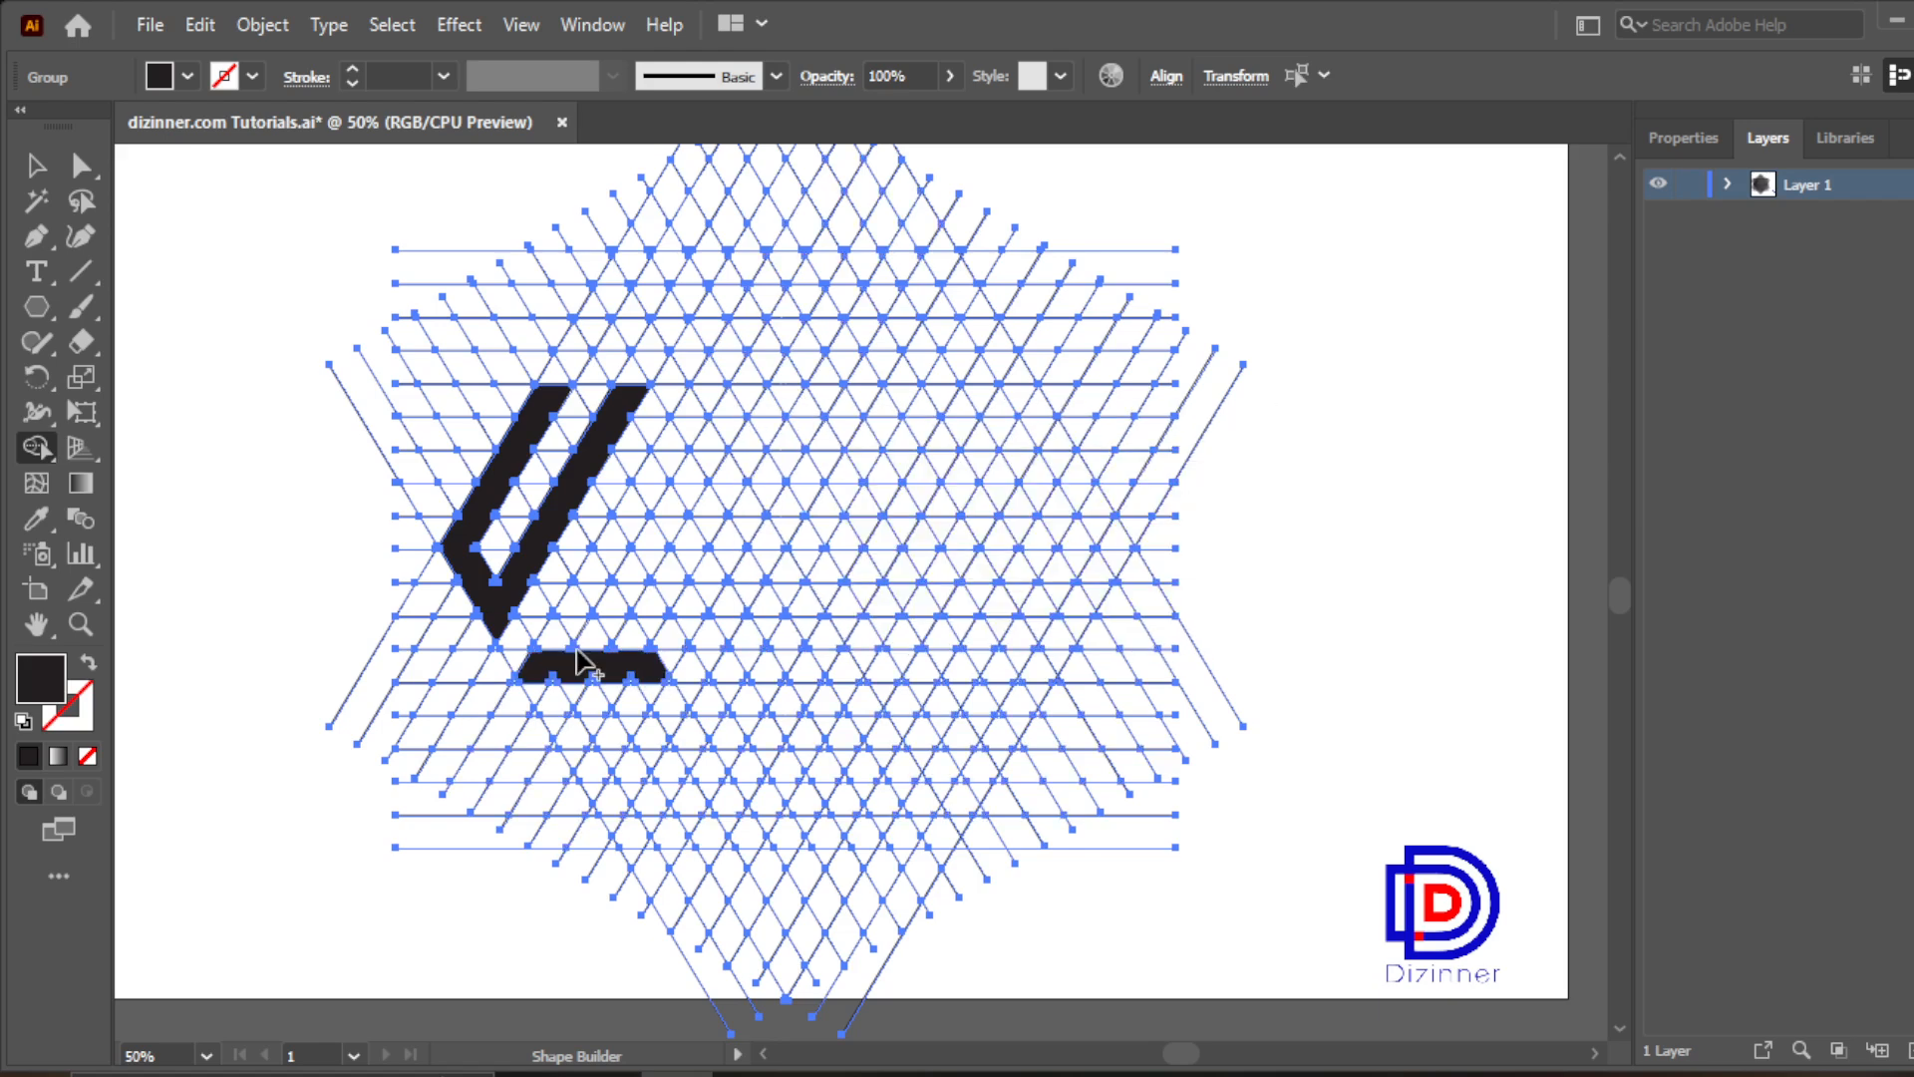
mouse_move(552, 643)
left_mouse_down()
mouse_move(697, 397)
mouse_move(560, 666)
mouse_move(635, 641)
mouse_move(784, 402)
mouse_move(710, 518)
left_mouse_up()
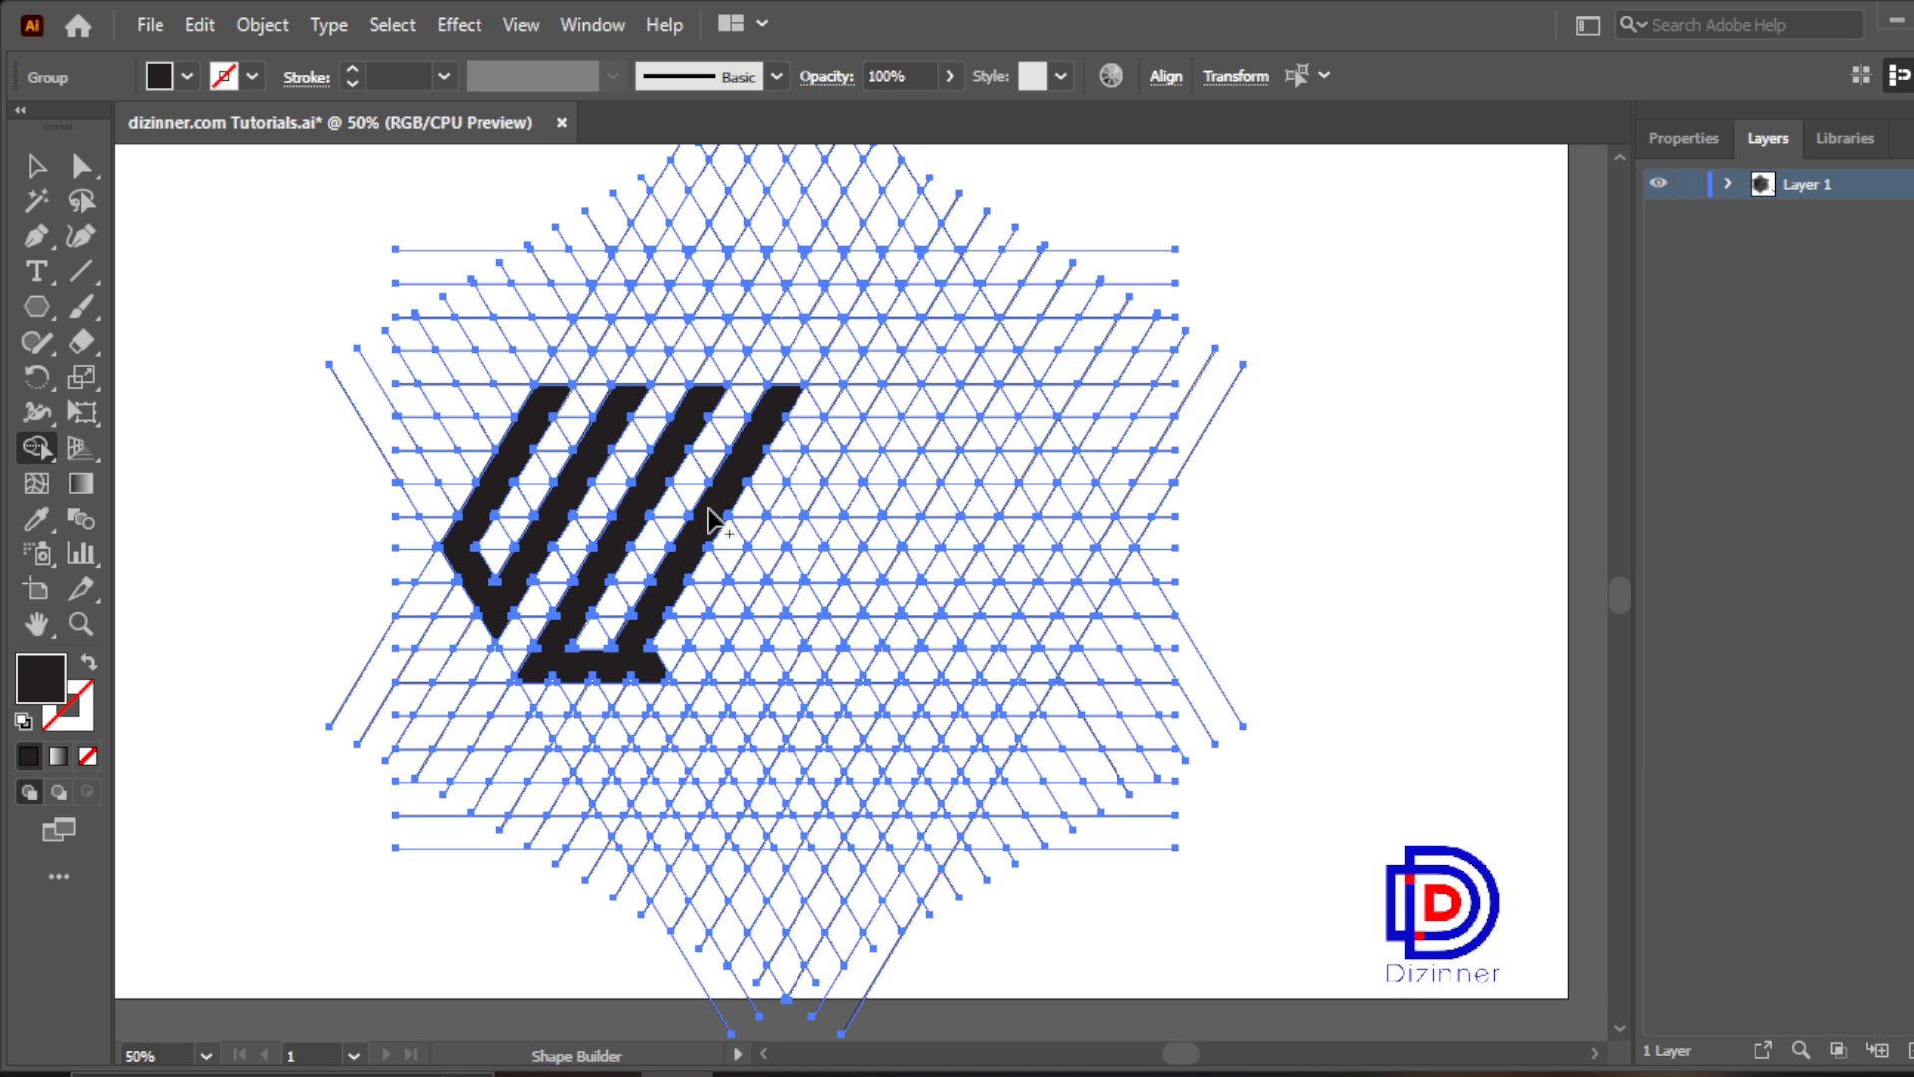
left_click(710, 518, "alt")
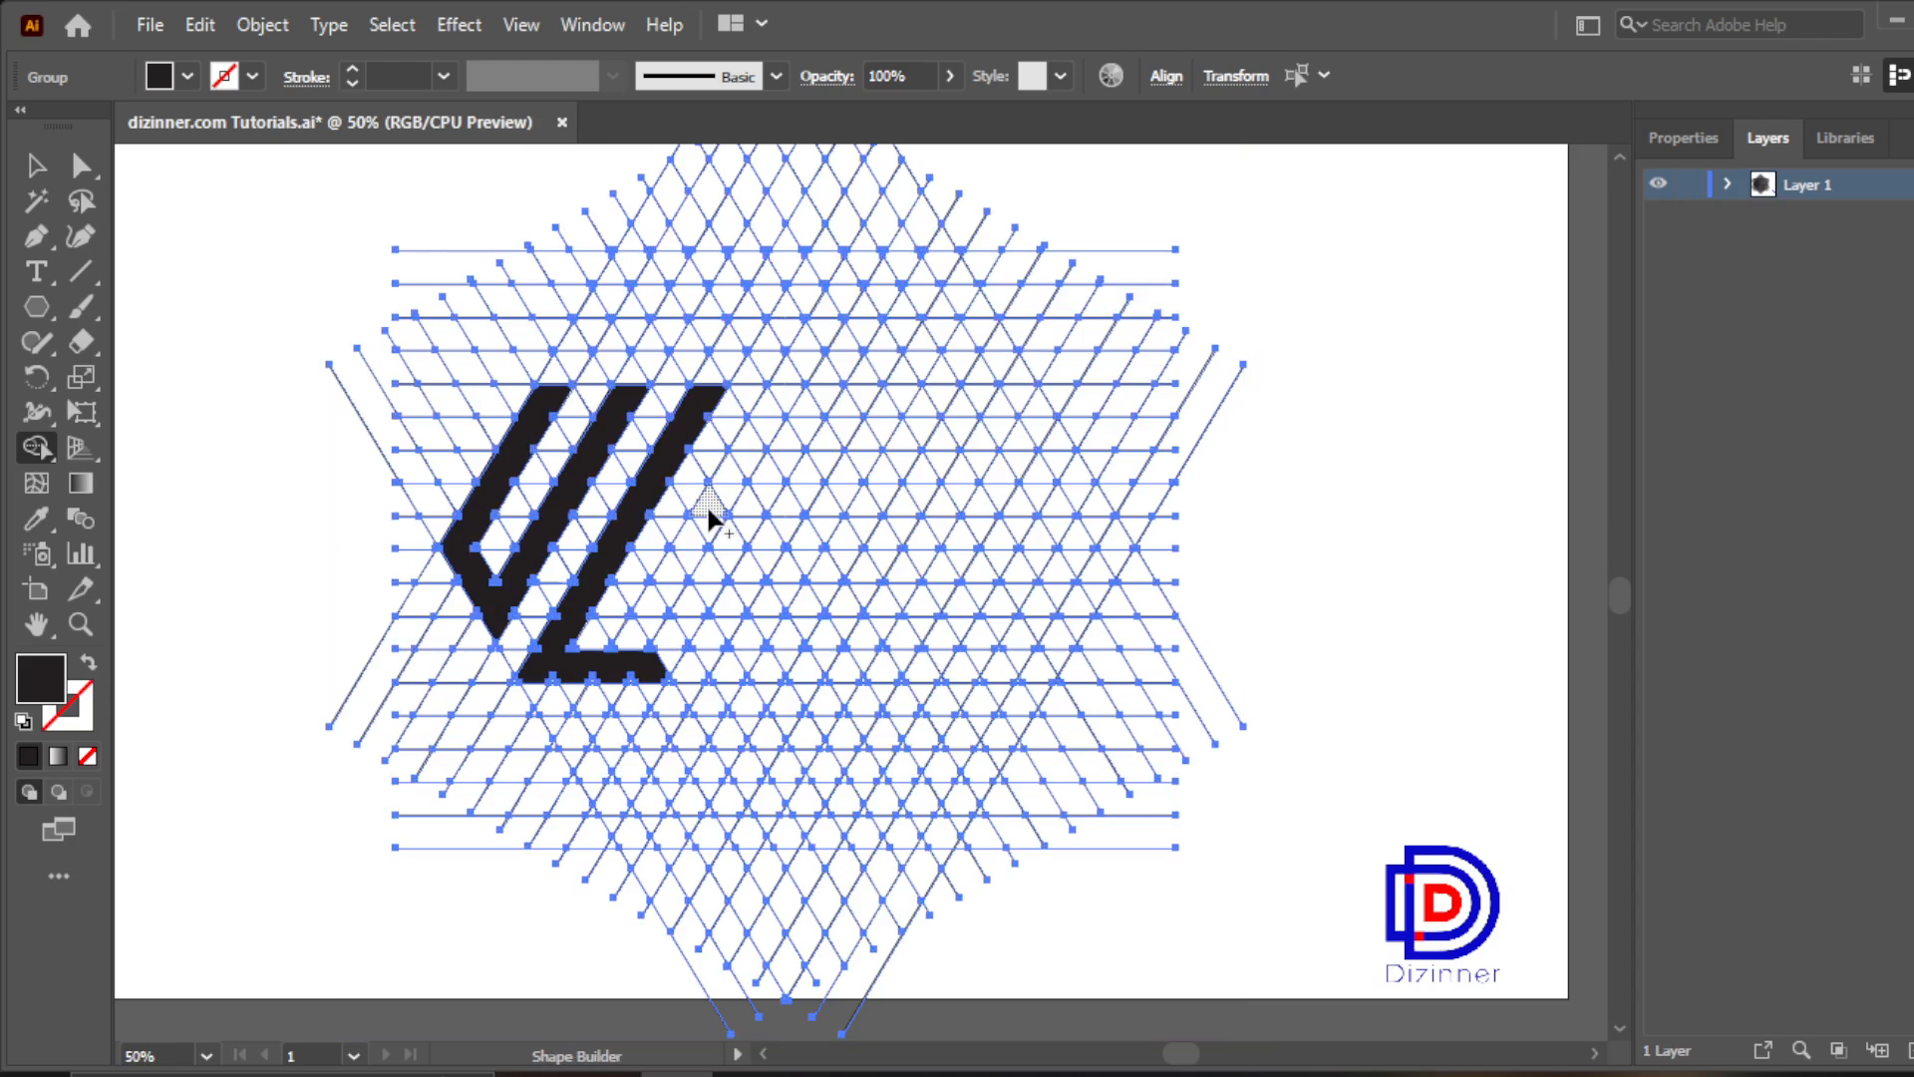
Extend the base strip and merge two progressively shorter slanted bars onto it with Shape Builder, and clear the selection
left_click_drag(626, 650, 719, 514)
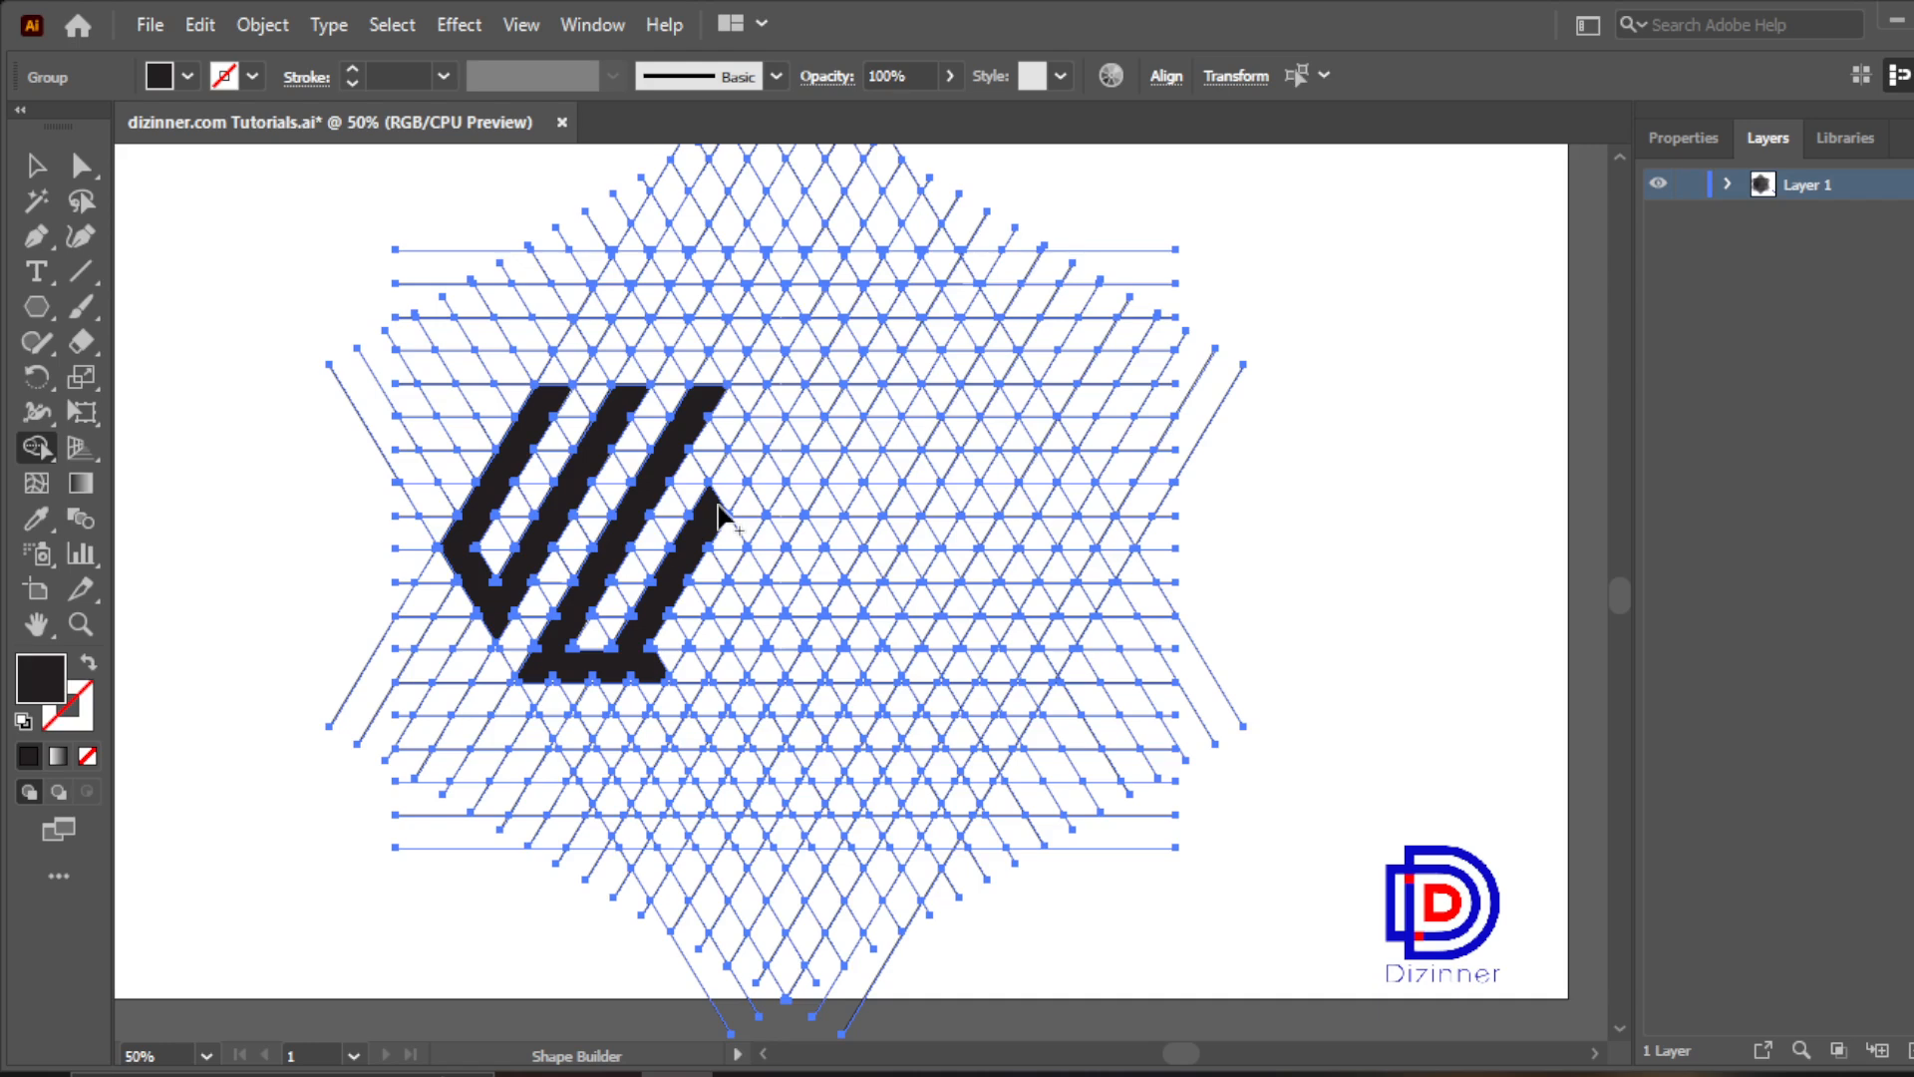
mouse_move(654, 658)
left_mouse_down()
mouse_move(706, 667)
mouse_move(746, 580)
left_mouse_up()
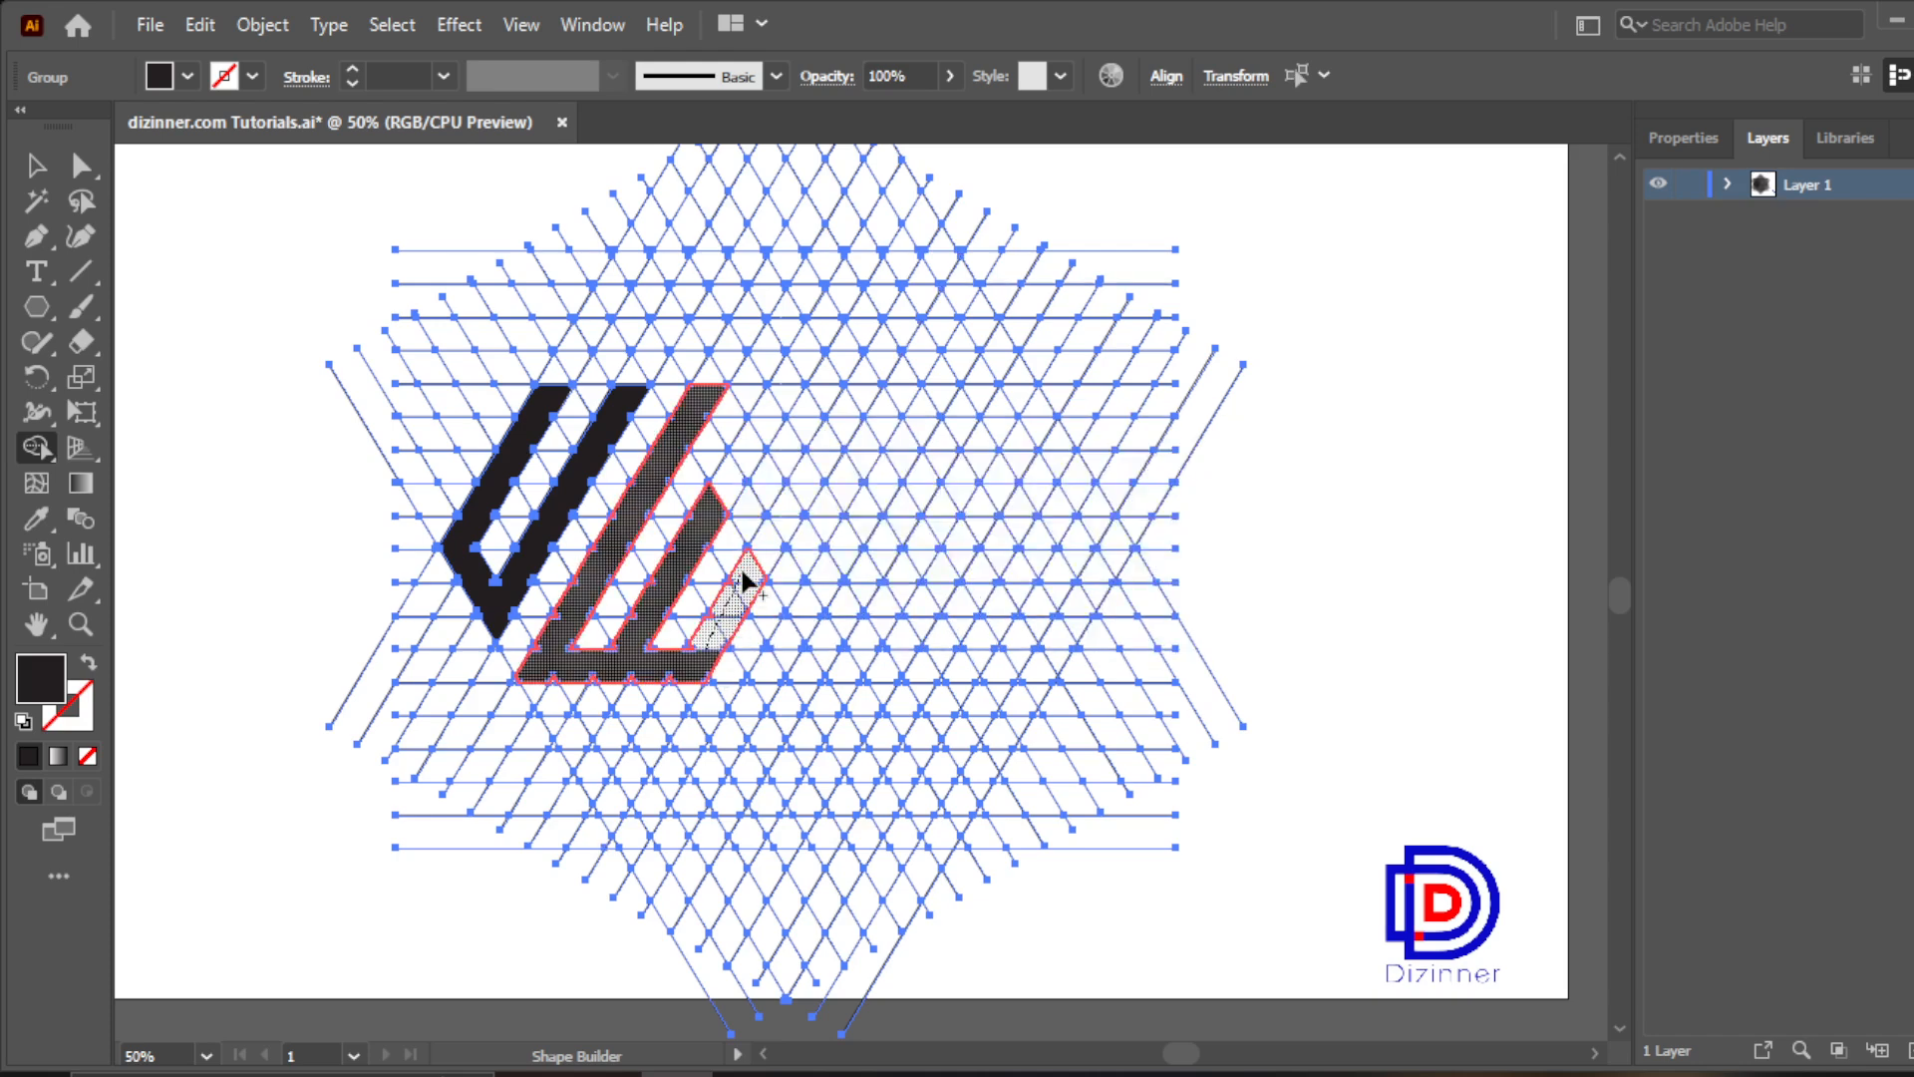
mouse_move(746, 580)
left_mouse_down()
mouse_move(713, 509)
mouse_move(730, 484)
left_mouse_up()
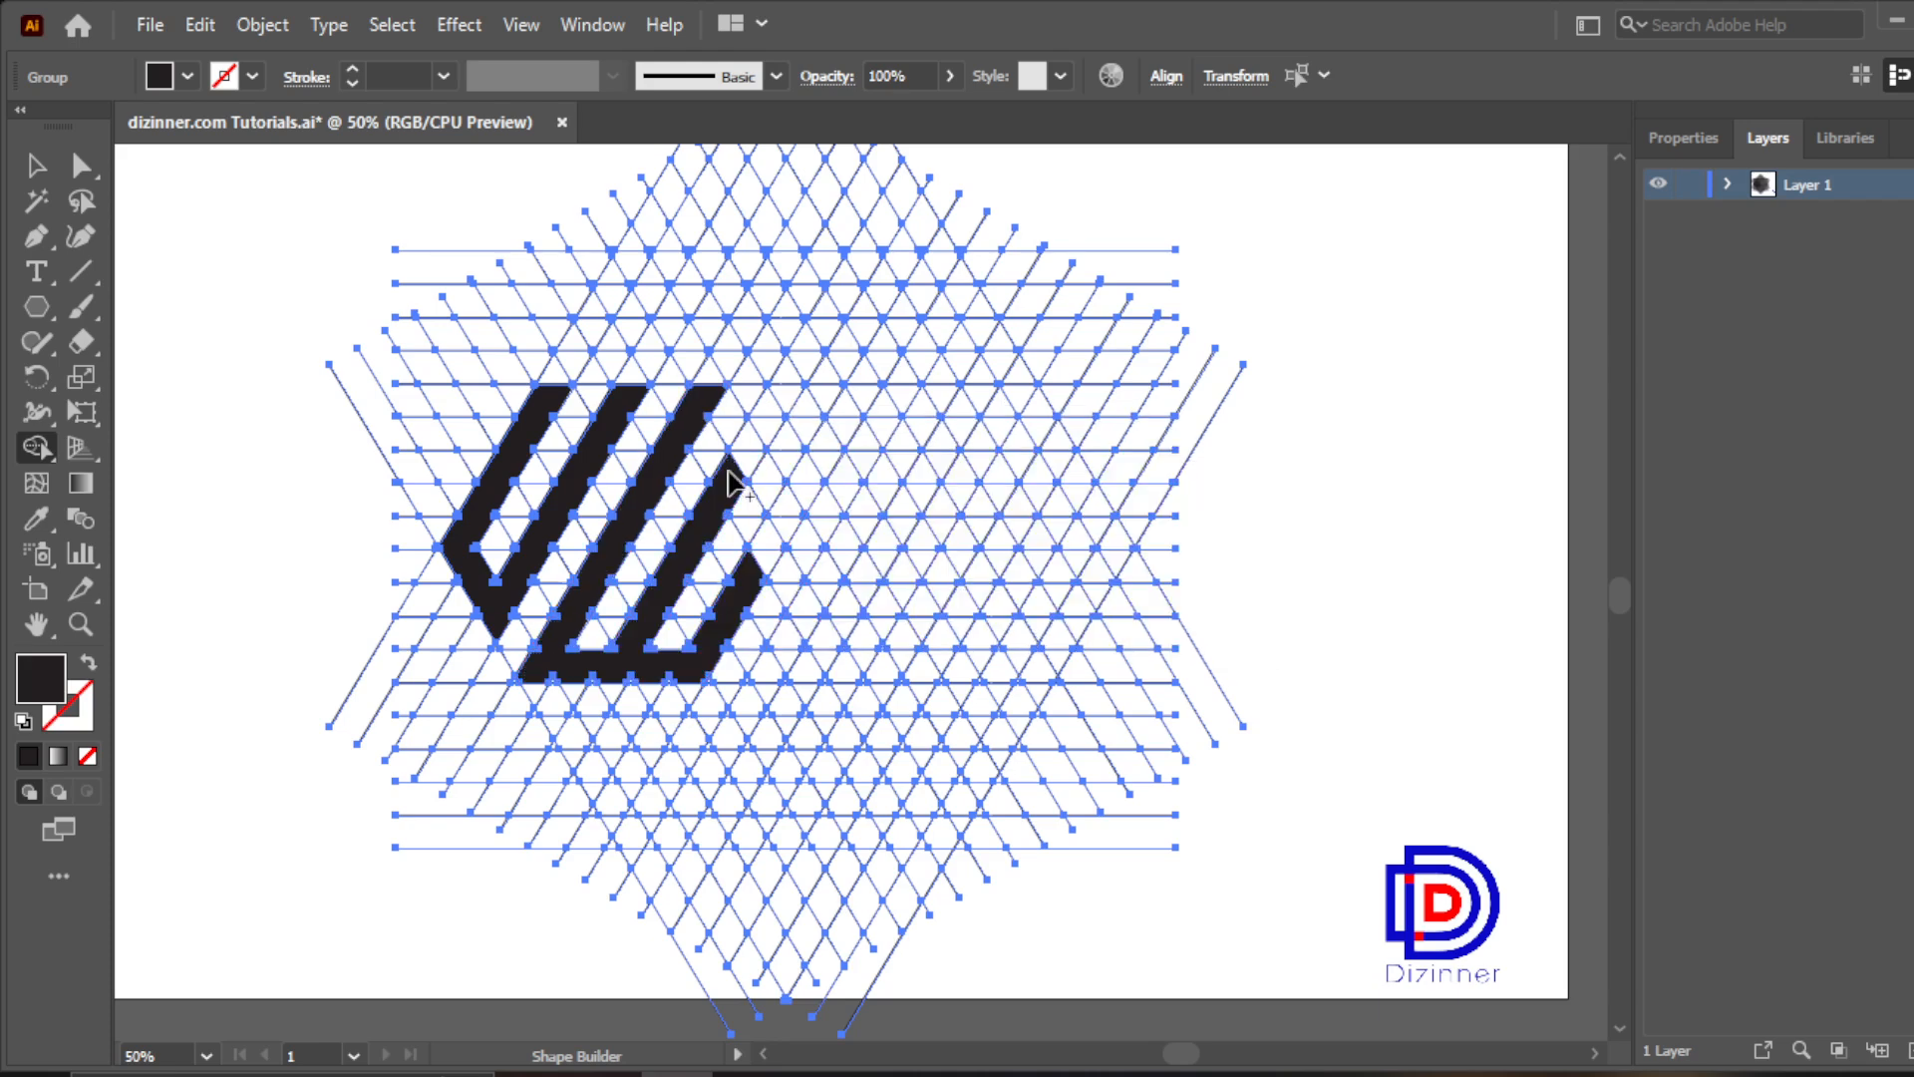
key("v")
left_click(184, 236)
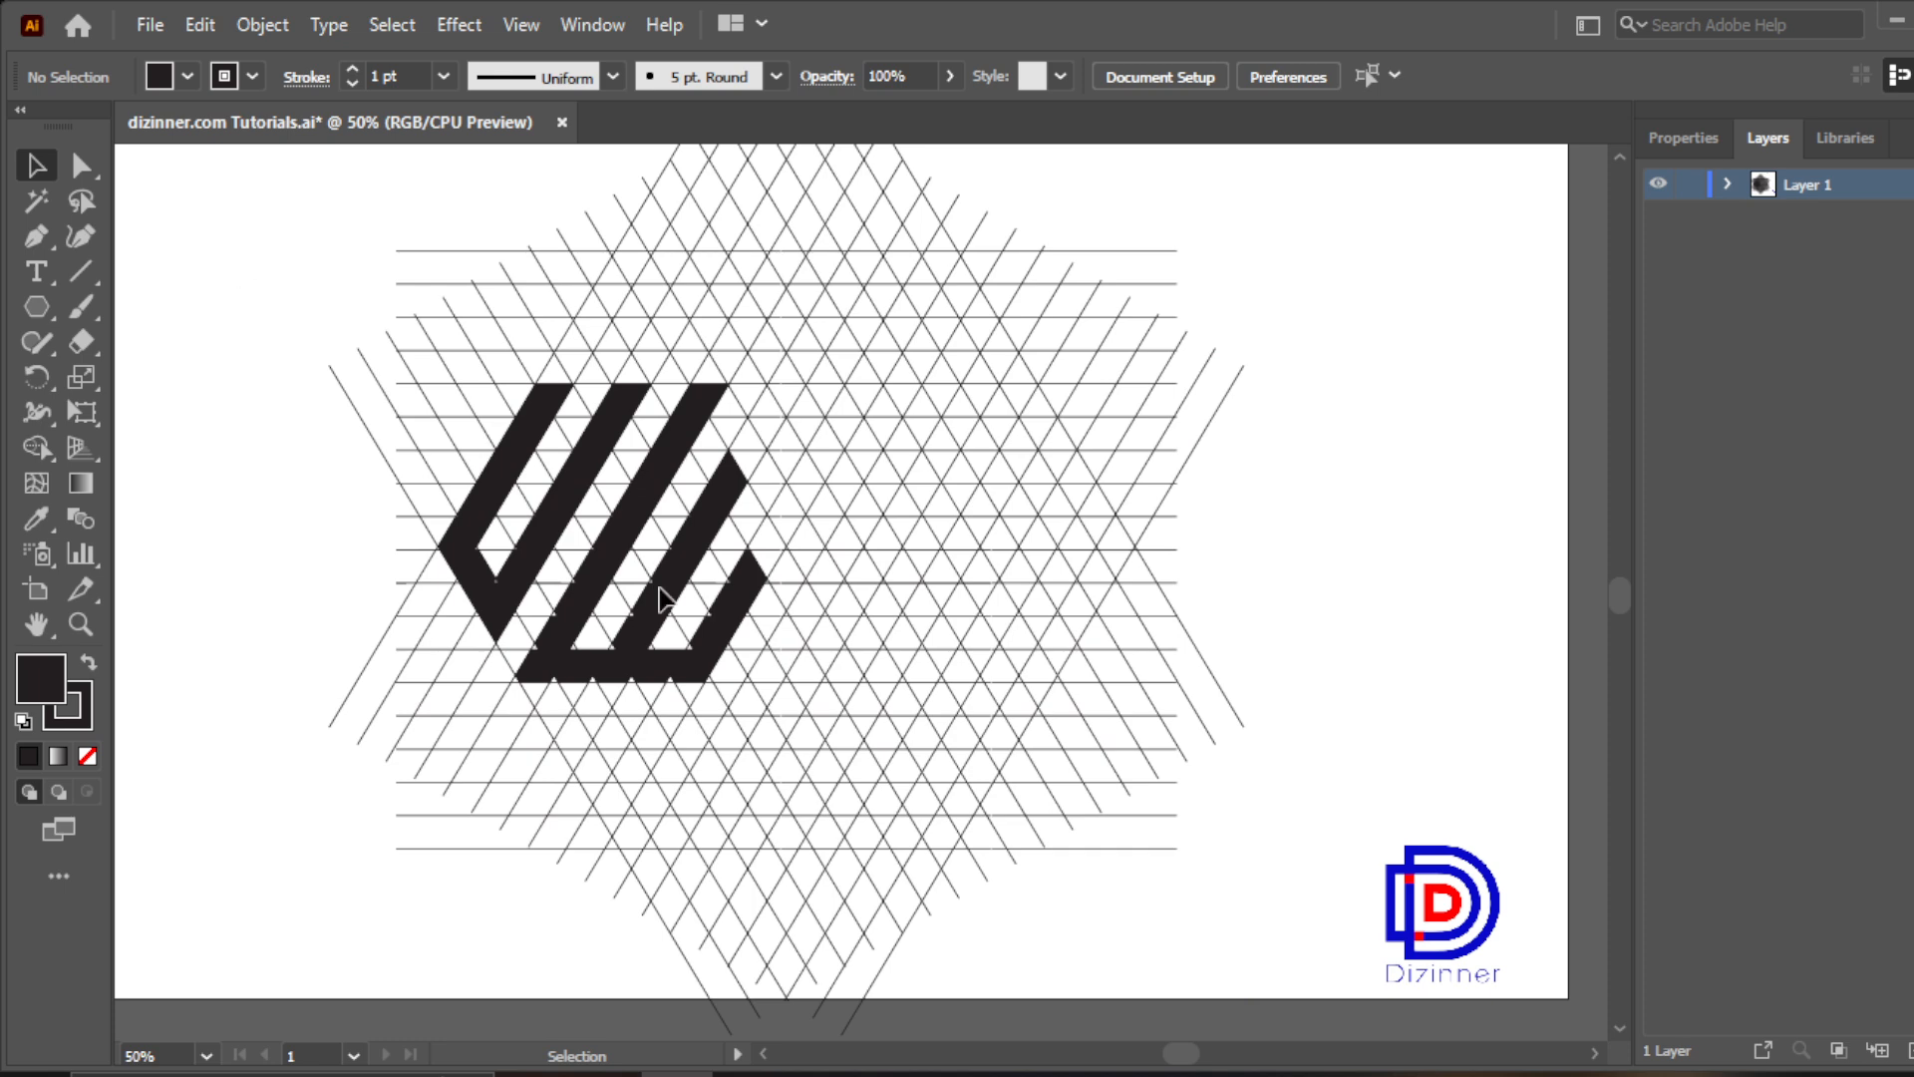
Reselect the whole grid with no stroke and use Shape Builder to merge the tiny gaps along the three-bar shape's outer slanted edge and base
left_click_drag(236, 261, 978, 893)
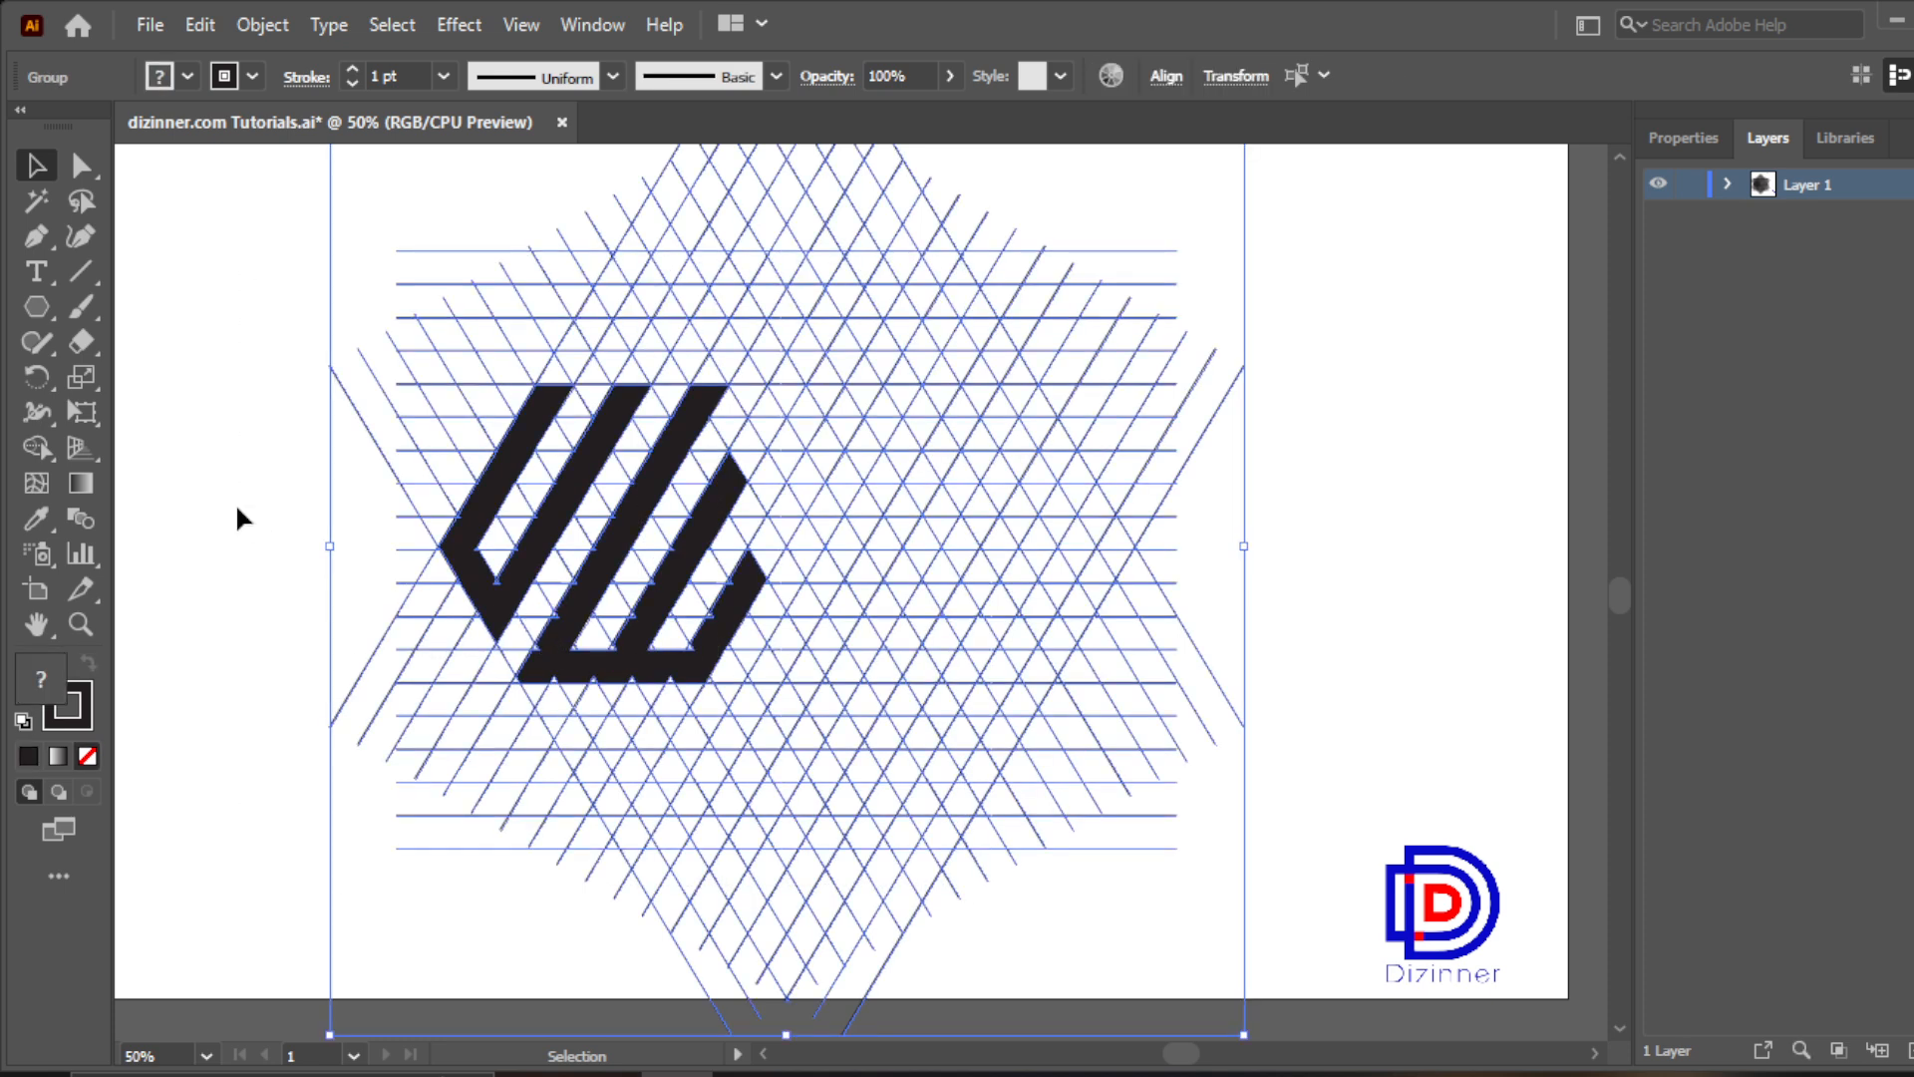
left_click(37, 447)
left_click(256, 68)
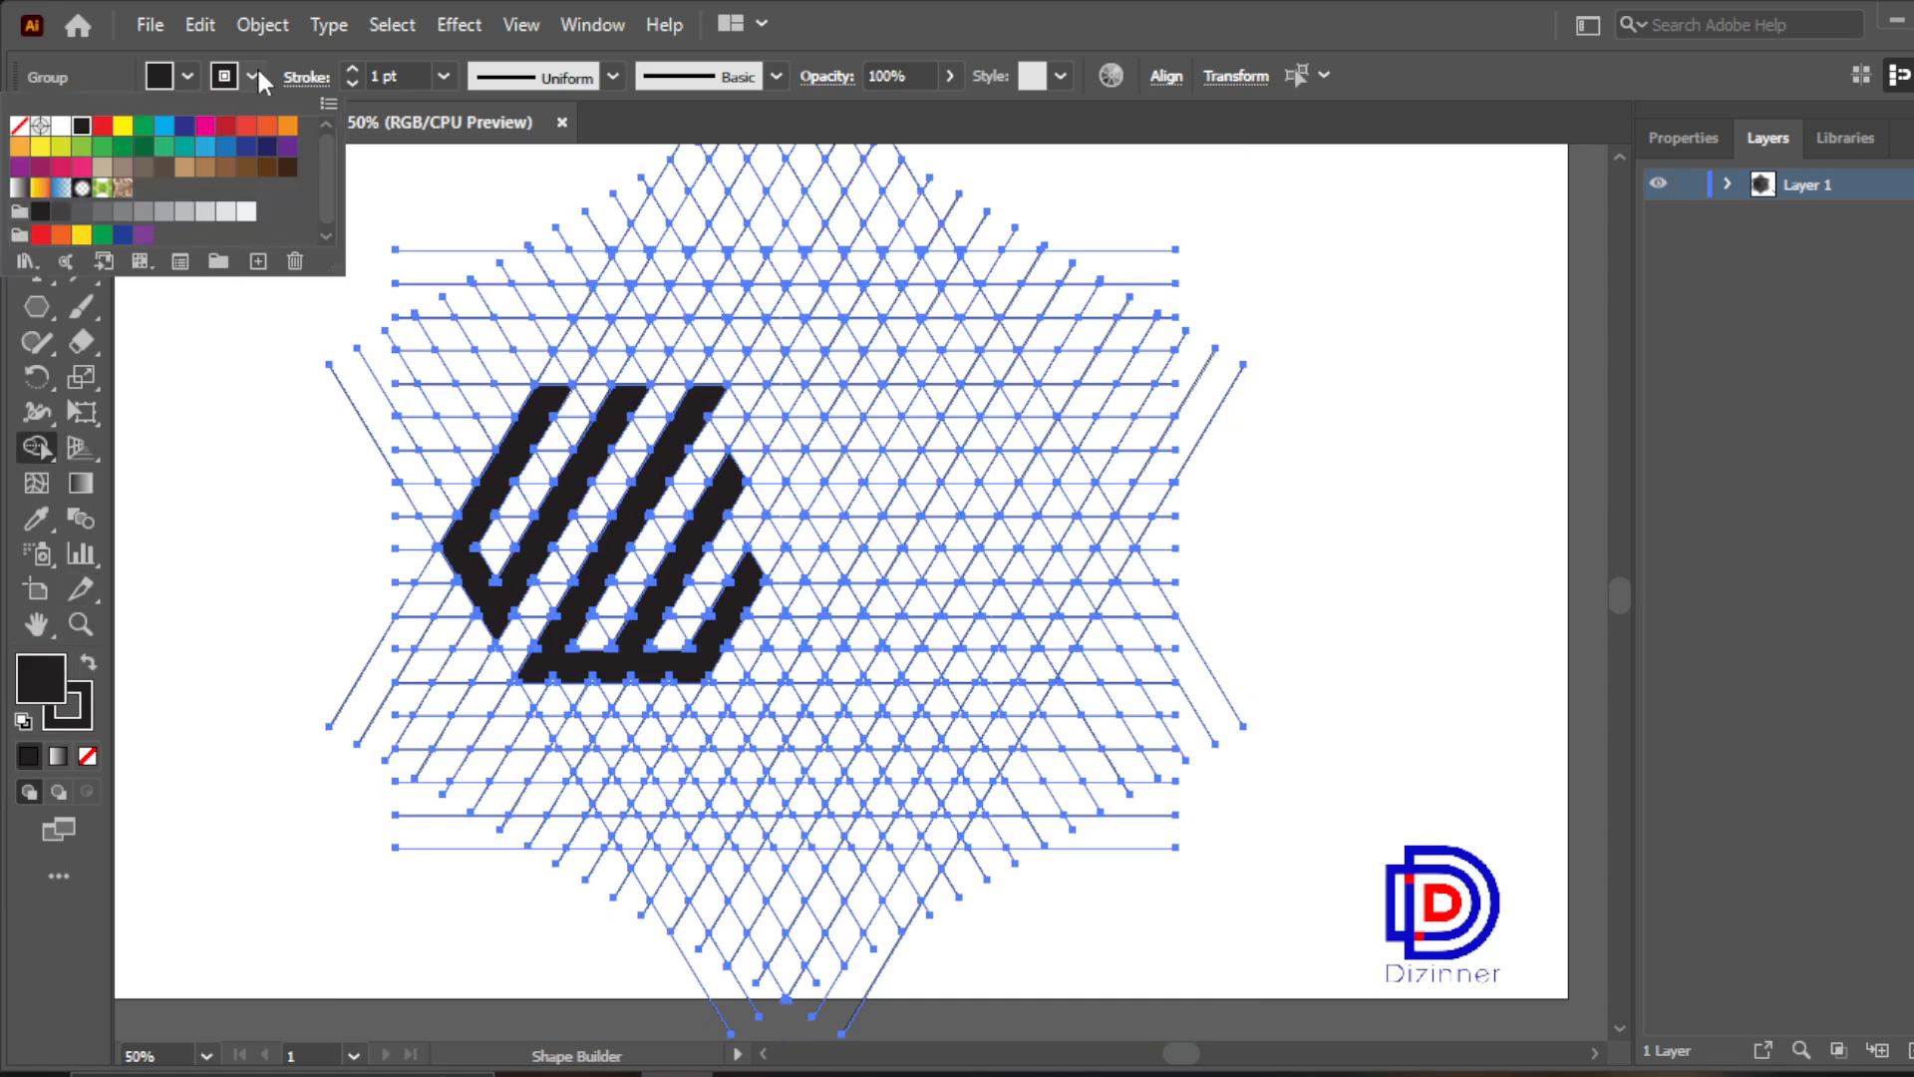
left_click(20, 128)
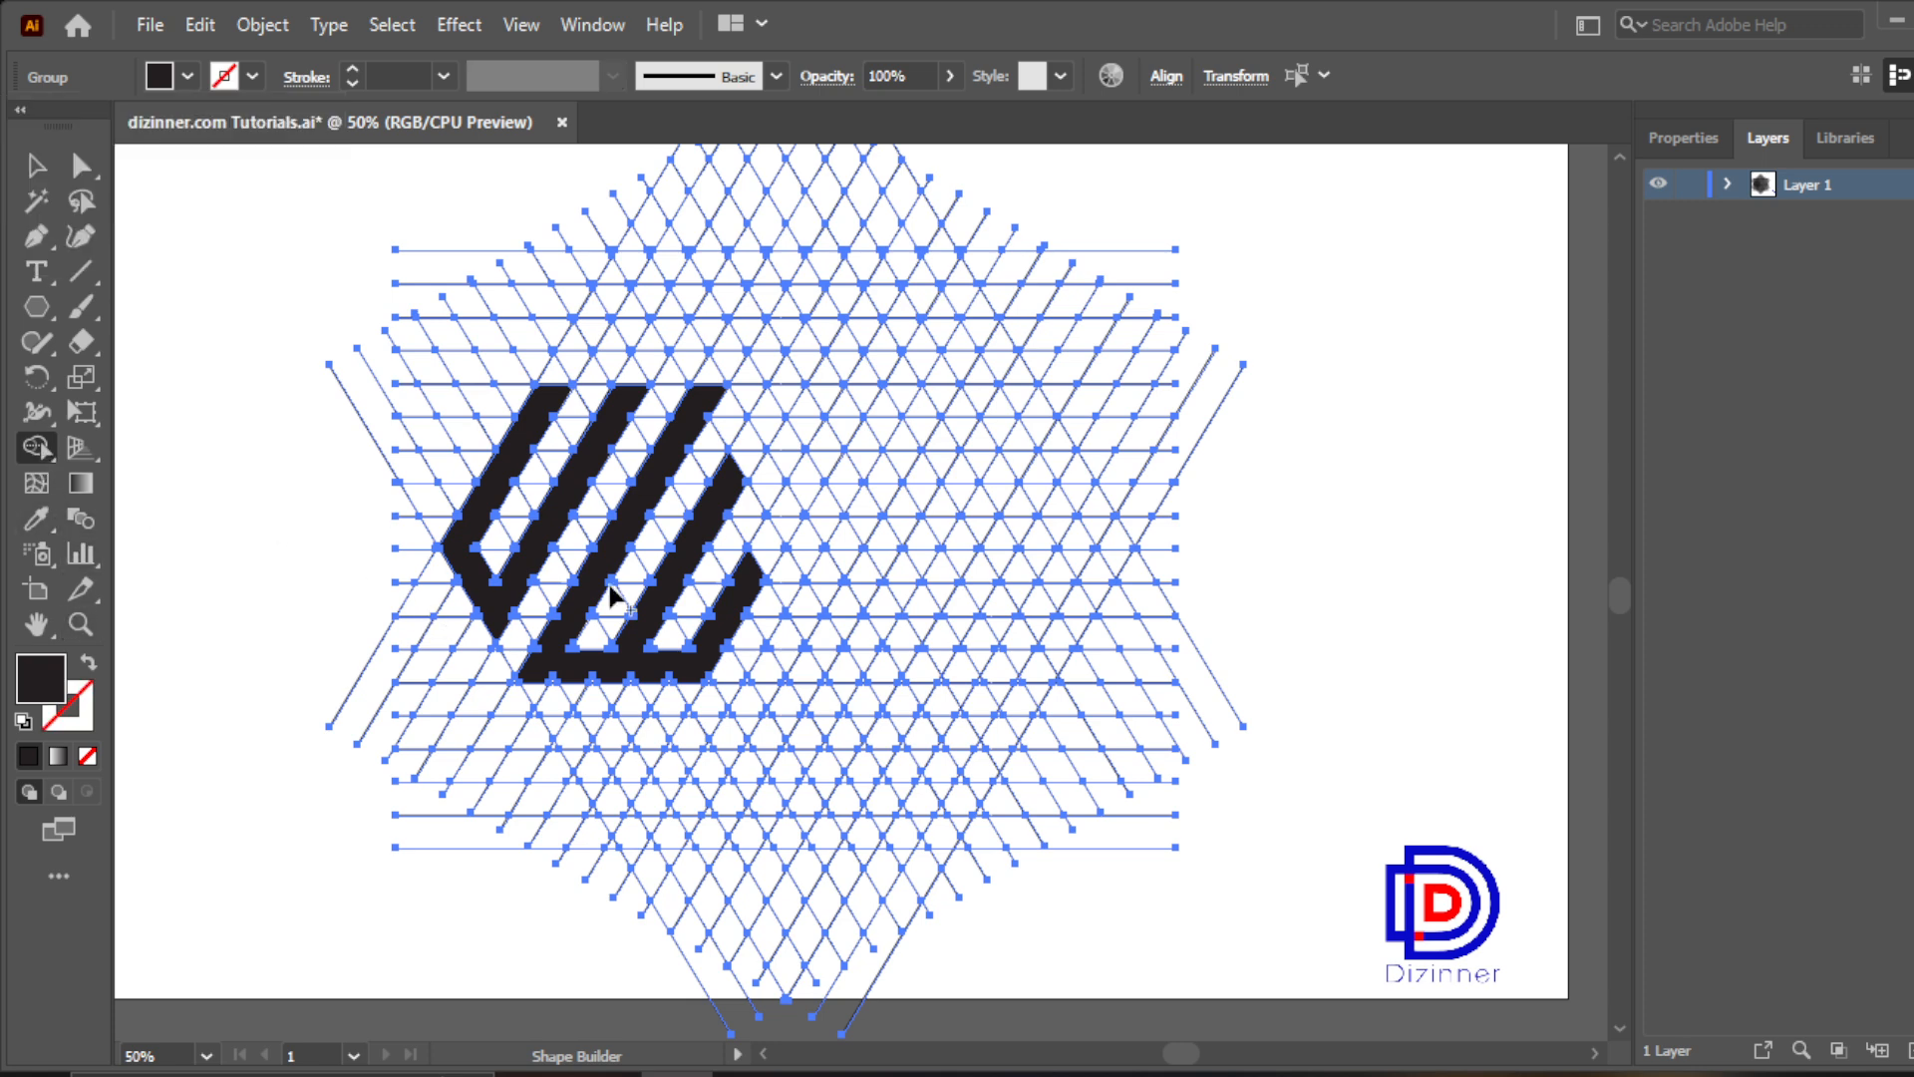
key("ctrl+space")
left_click(681, 650)
left_click(763, 525)
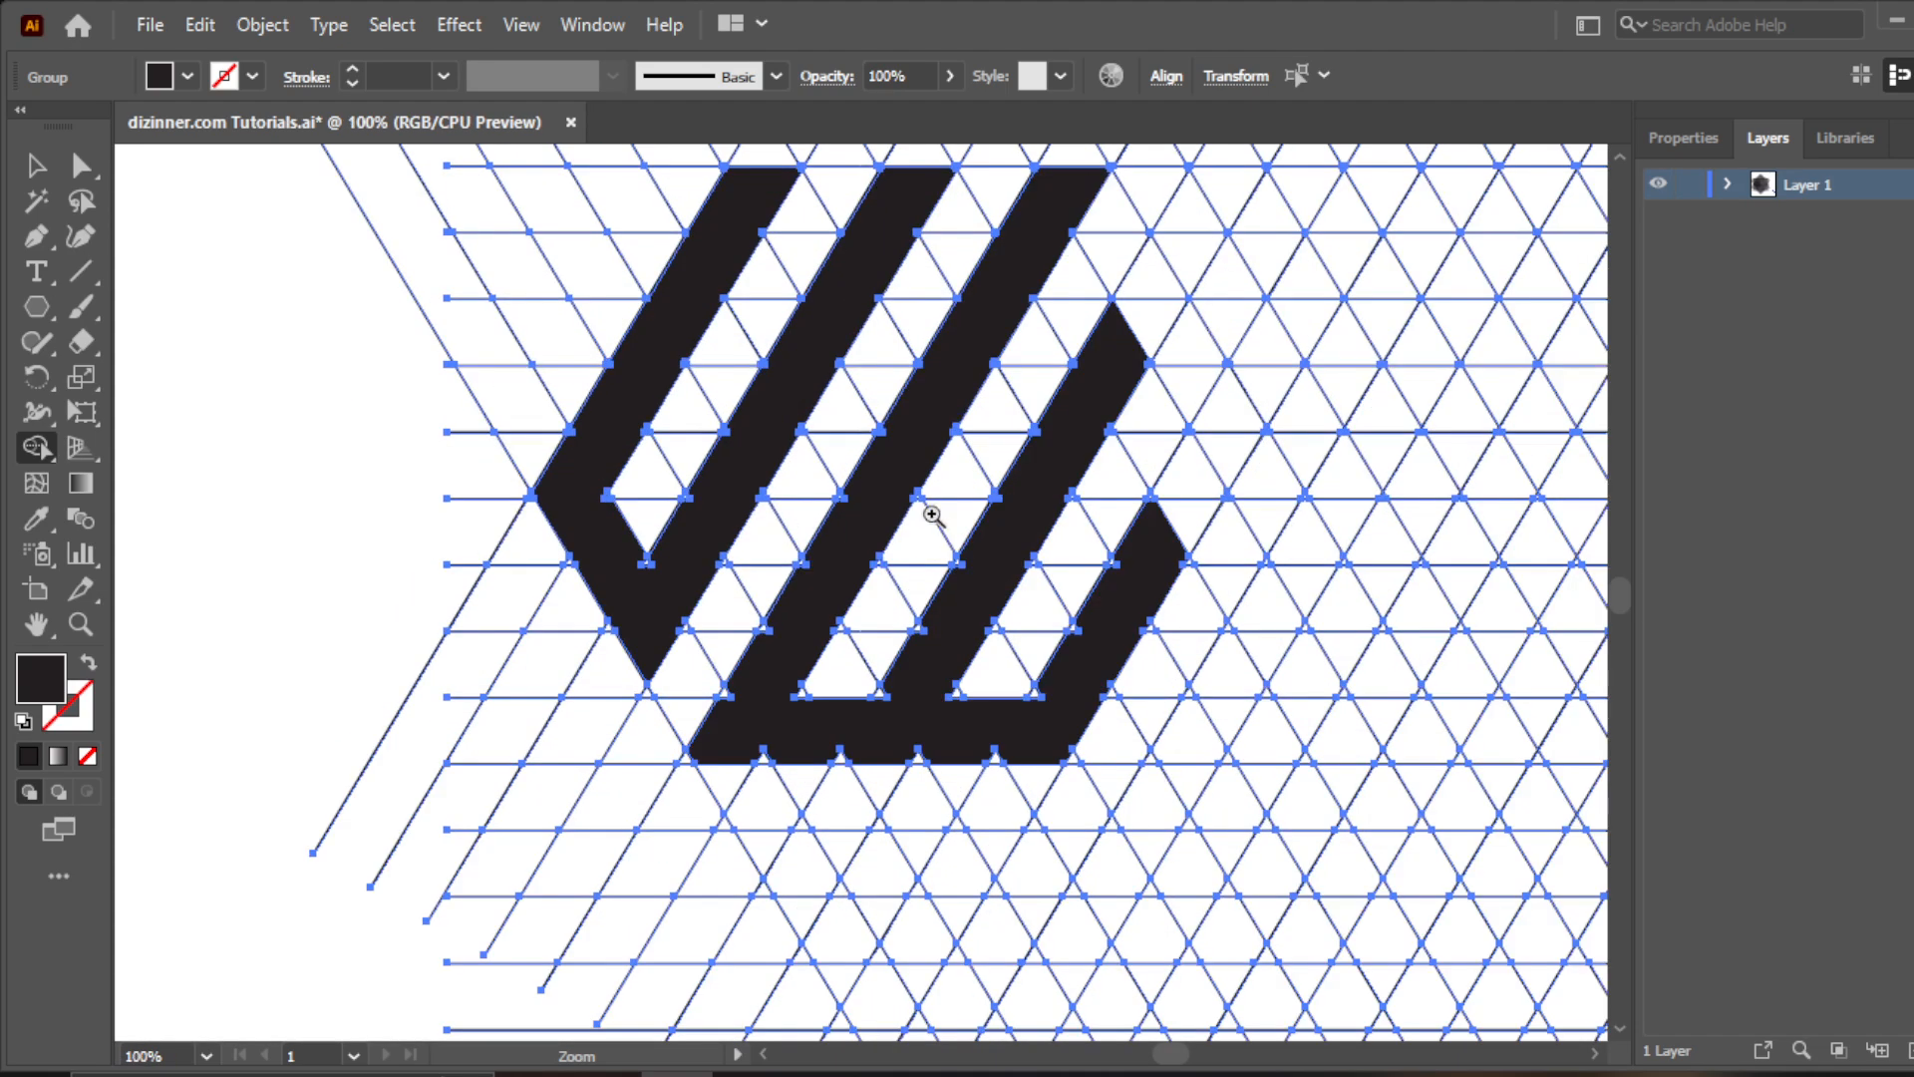
left_click(922, 511)
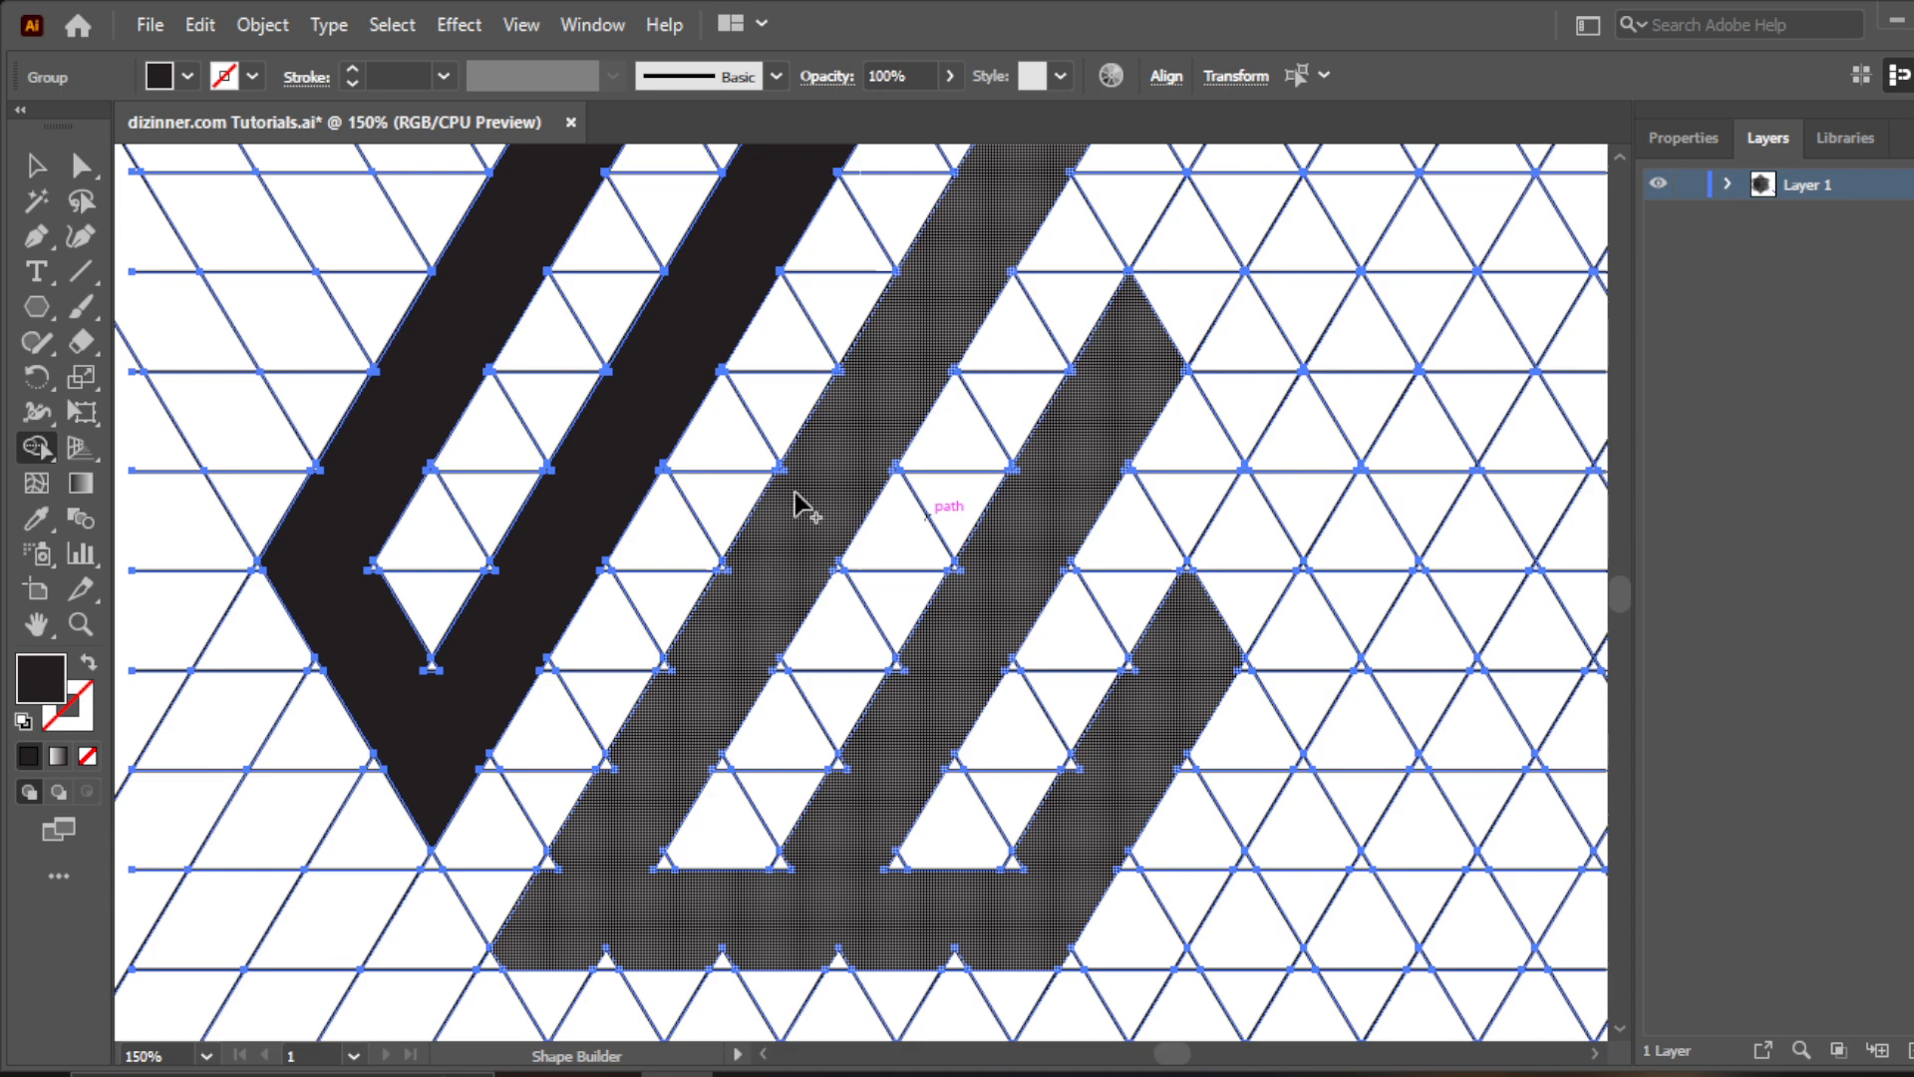
mouse_move(820, 431)
left_mouse_down()
mouse_move(514, 921)
mouse_move(608, 960)
mouse_move(989, 959)
left_mouse_up()
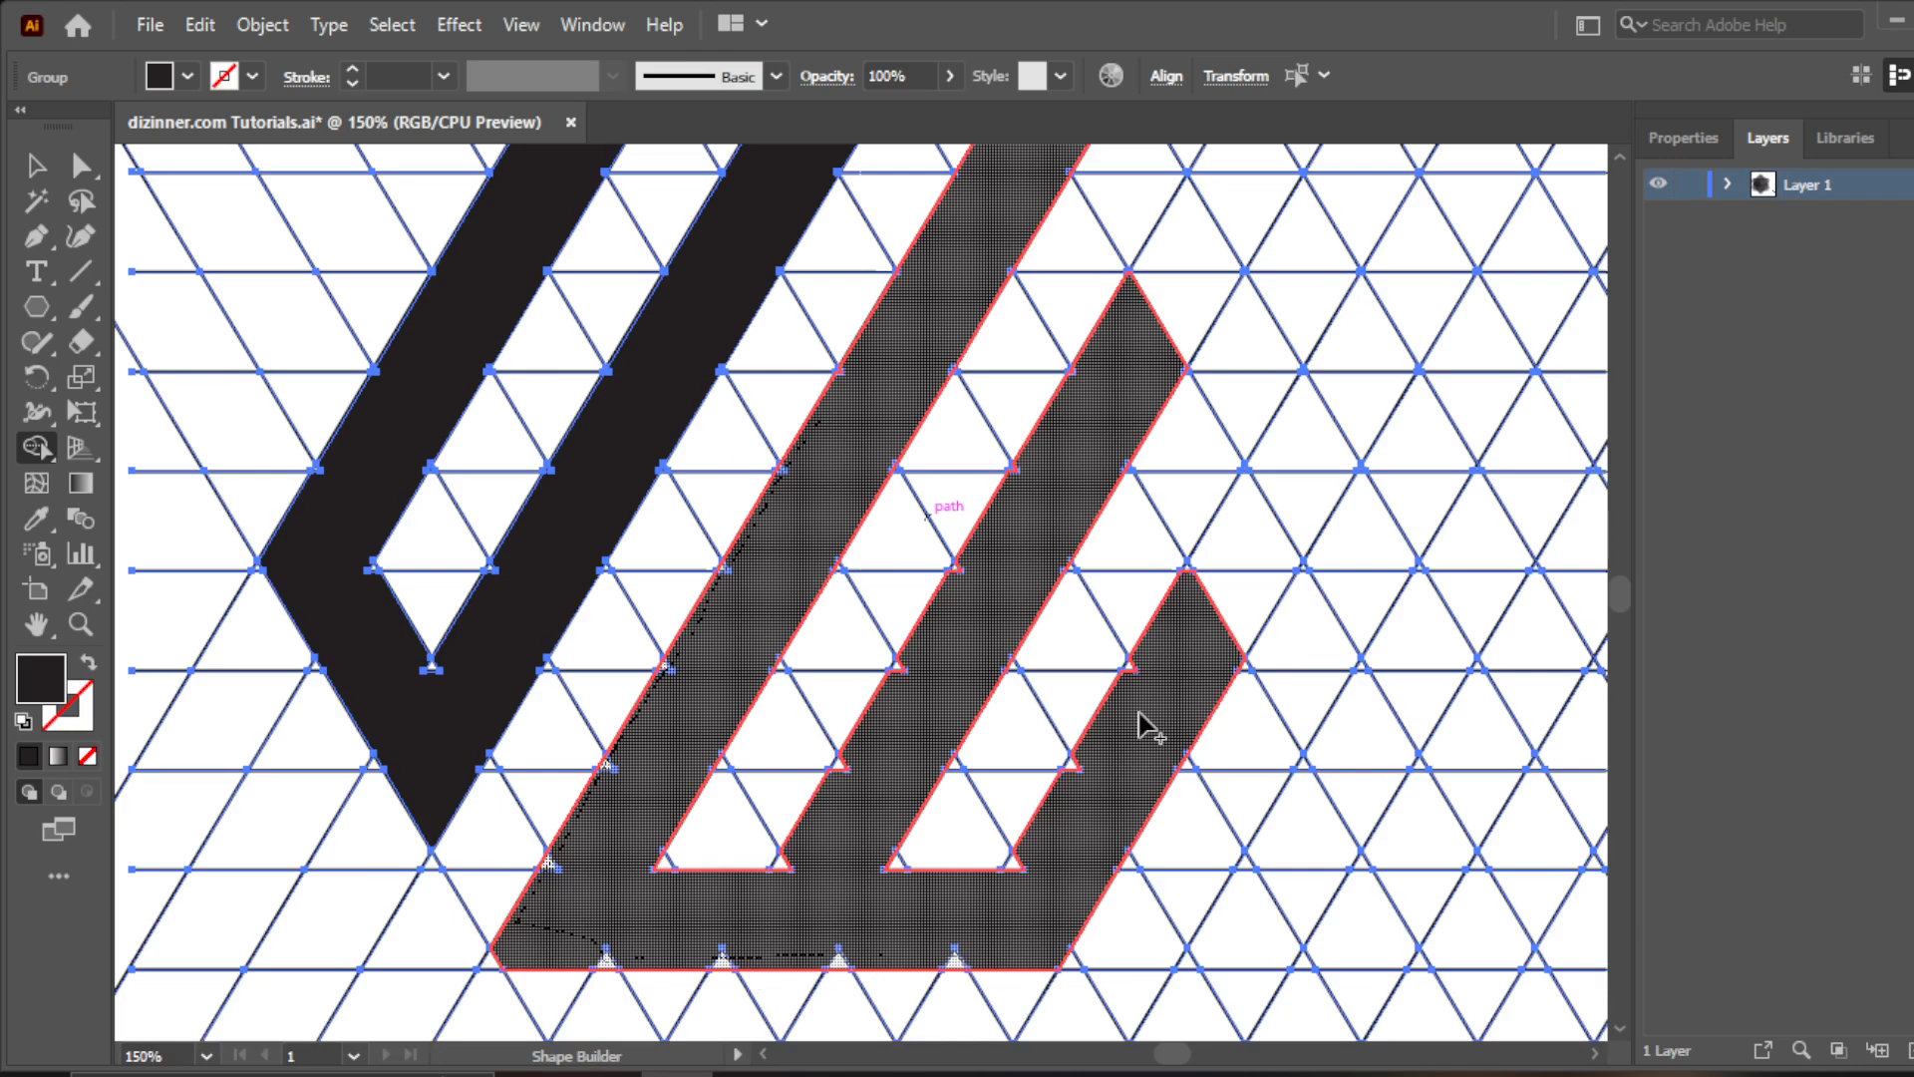
Merge the remaining tiny gaps along the slanted edges of the two shorter bars and at the V's inner corner
left_click_drag(1160, 638, 1004, 881)
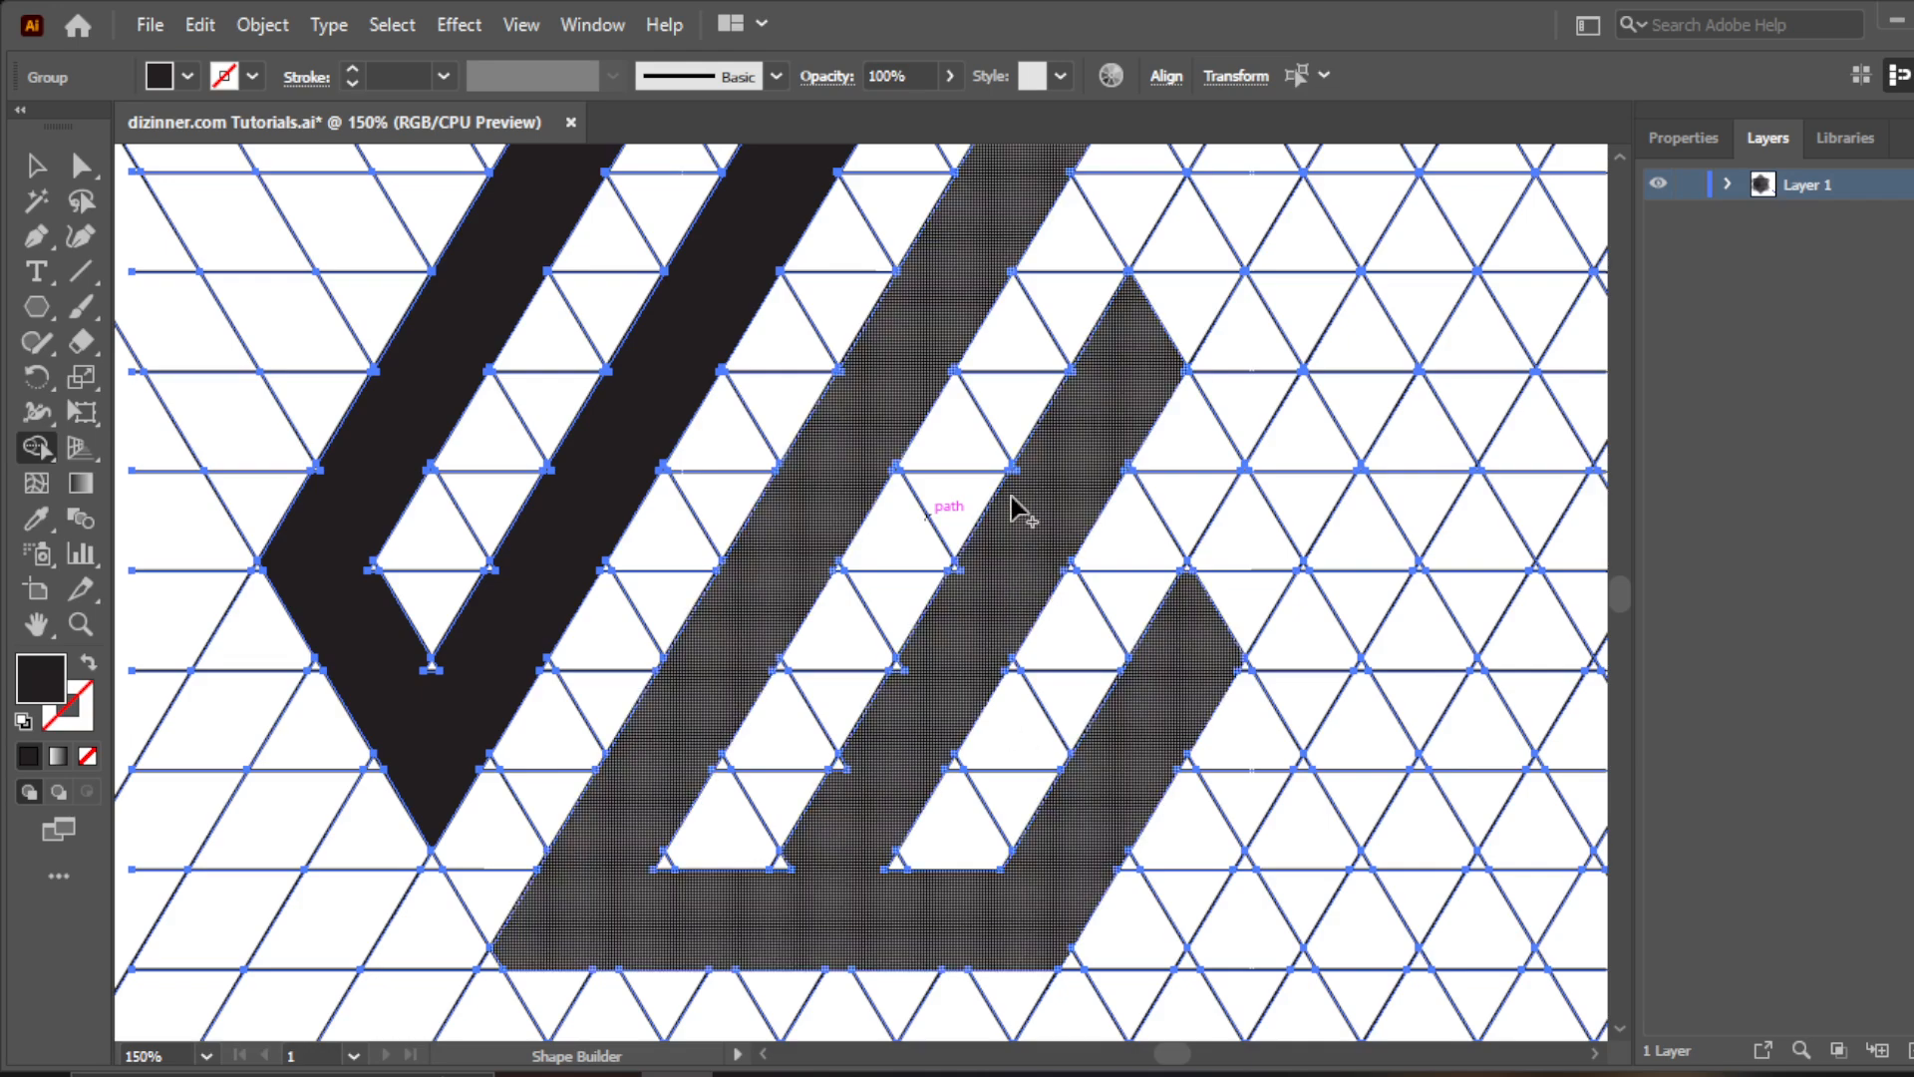
left_click_drag(1027, 480, 779, 881)
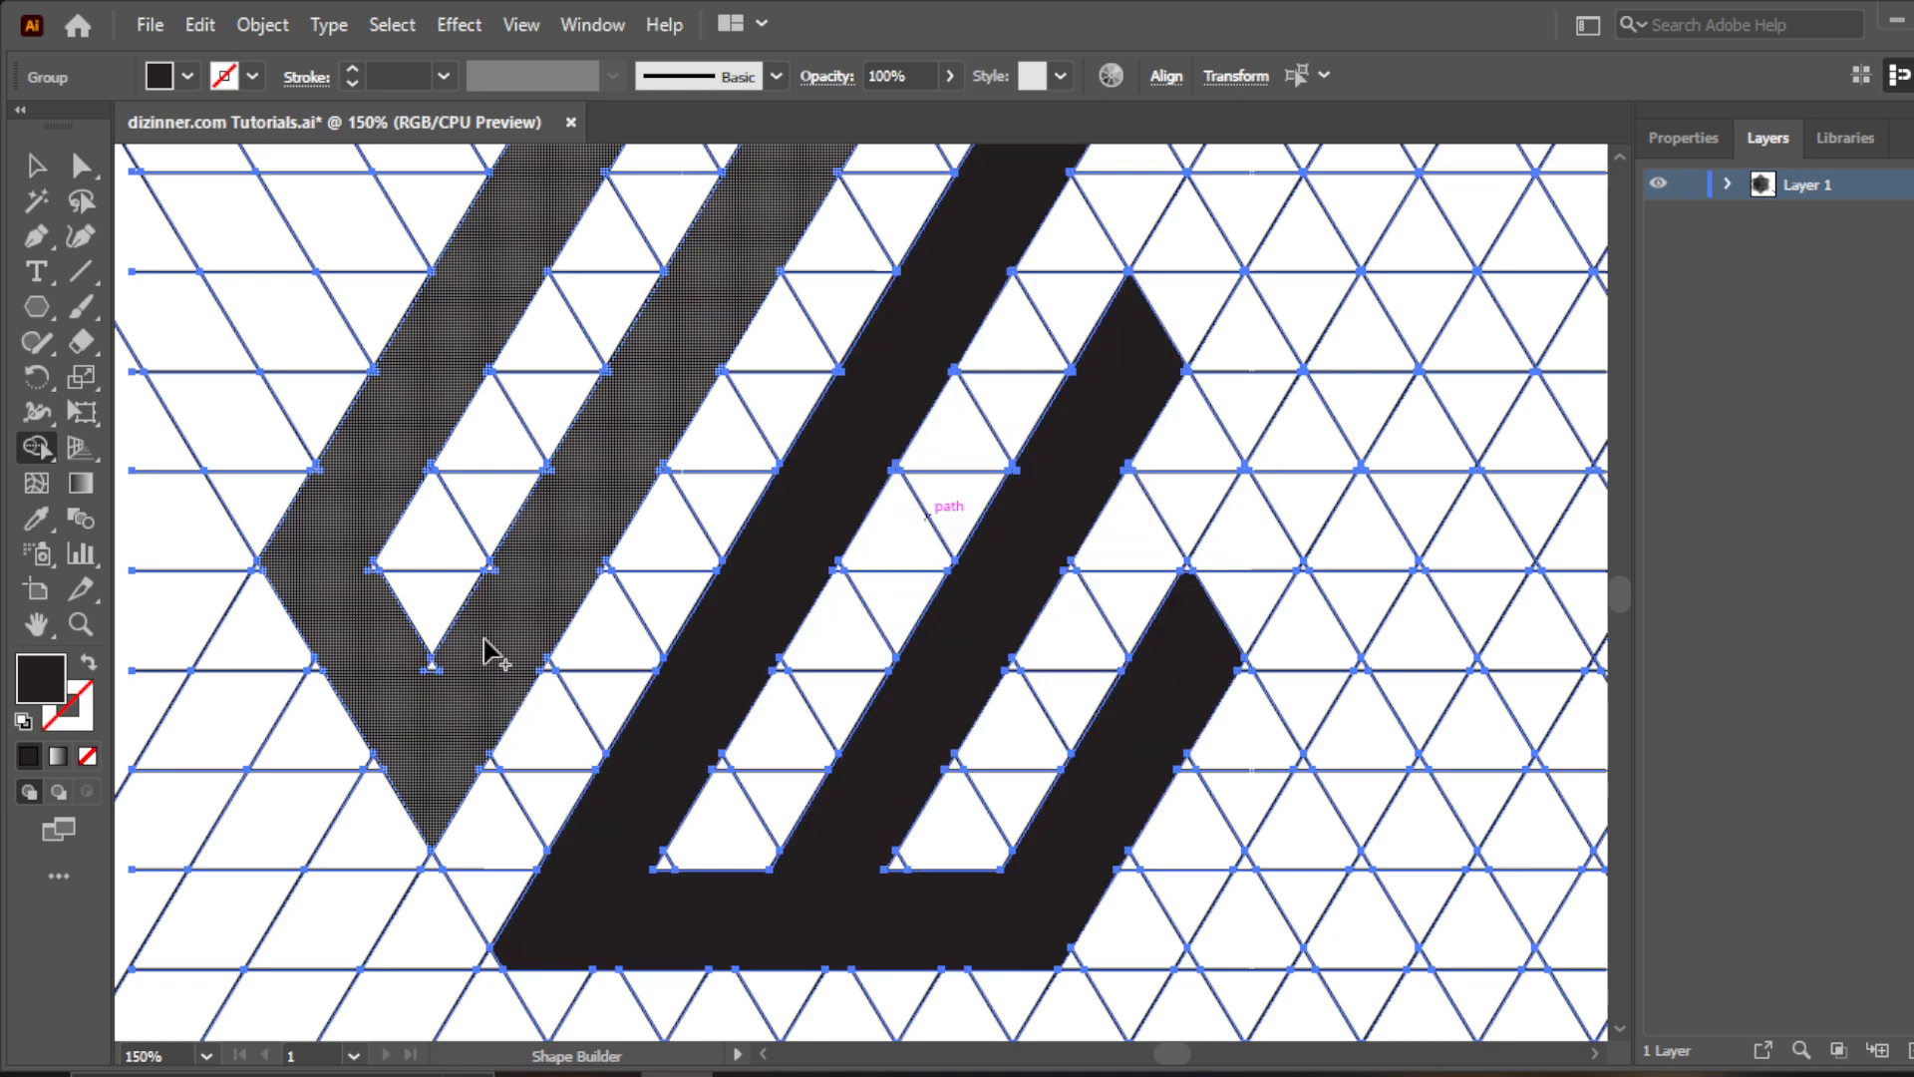
left_click_drag(486, 640, 429, 669)
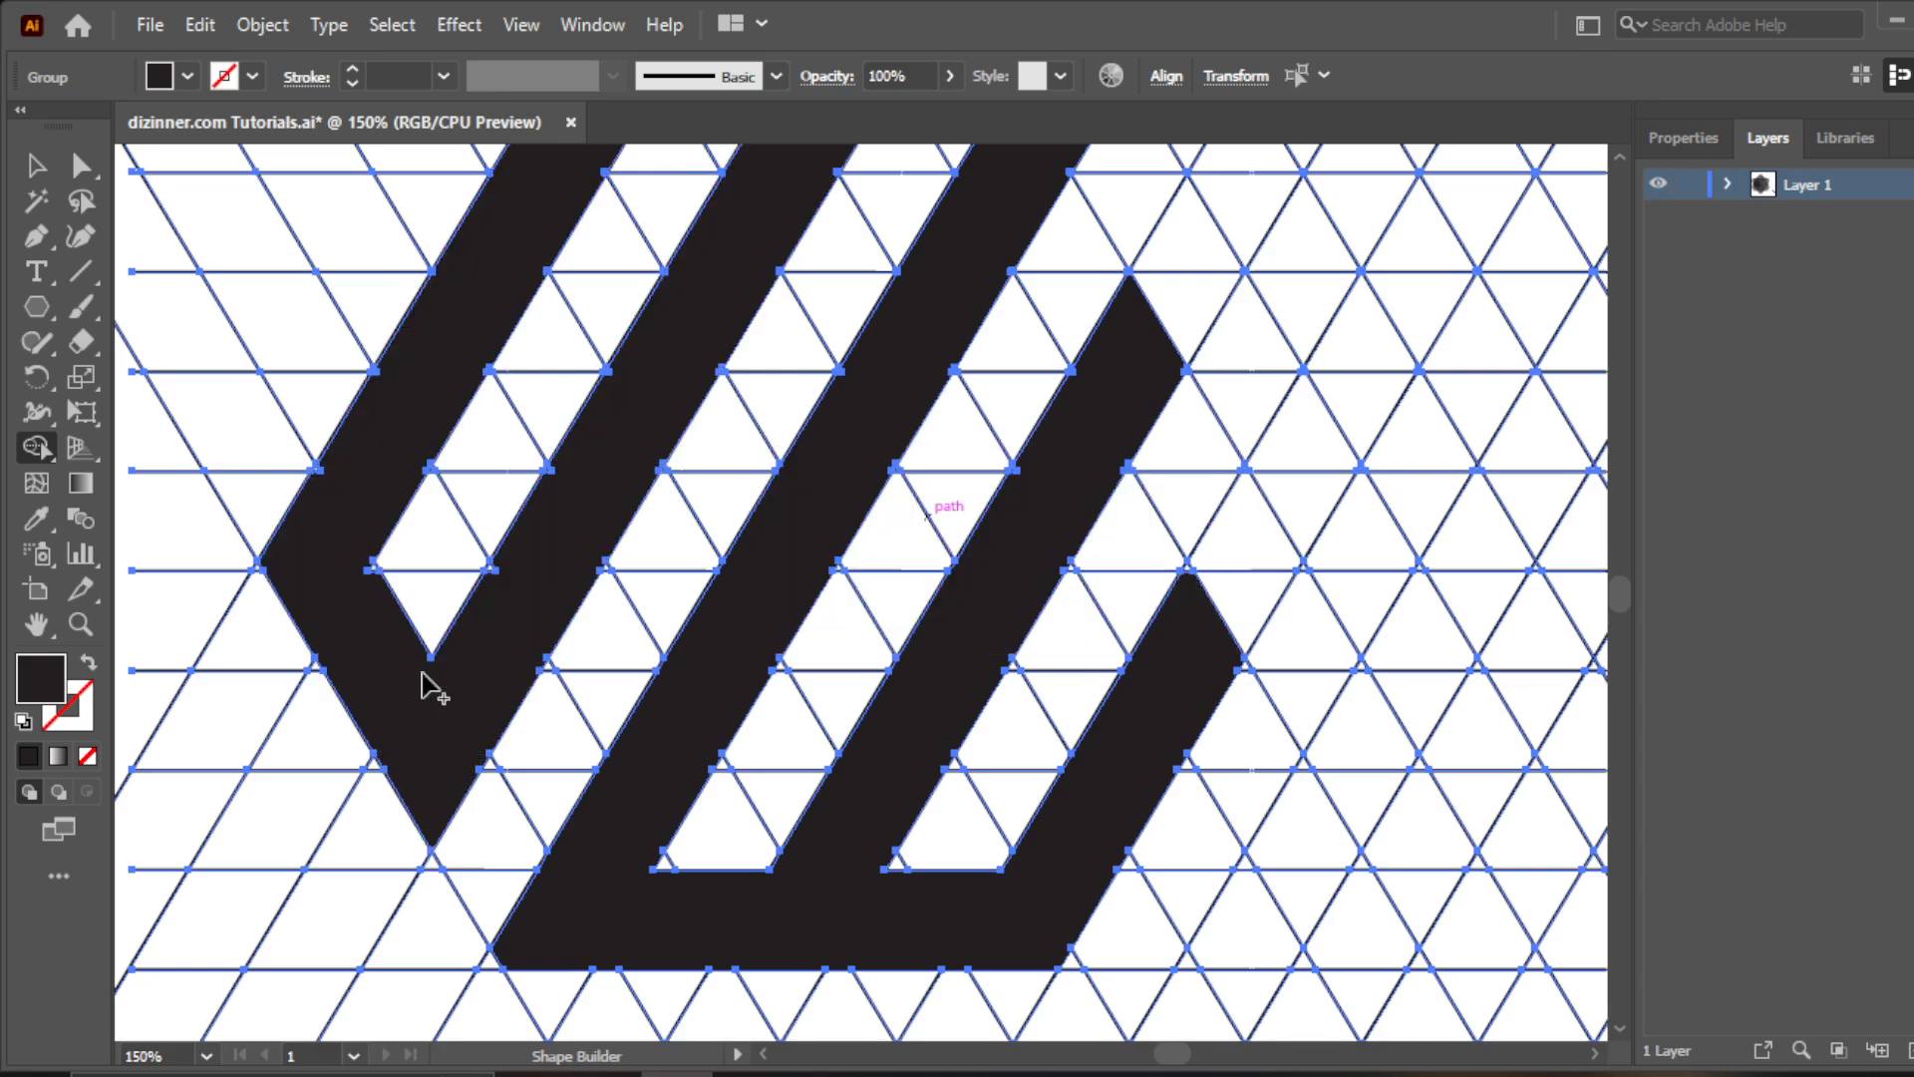
Ungroup the horizontal line group that contains the V-joined black shape
key("z")
left_click(747, 690, "alt")
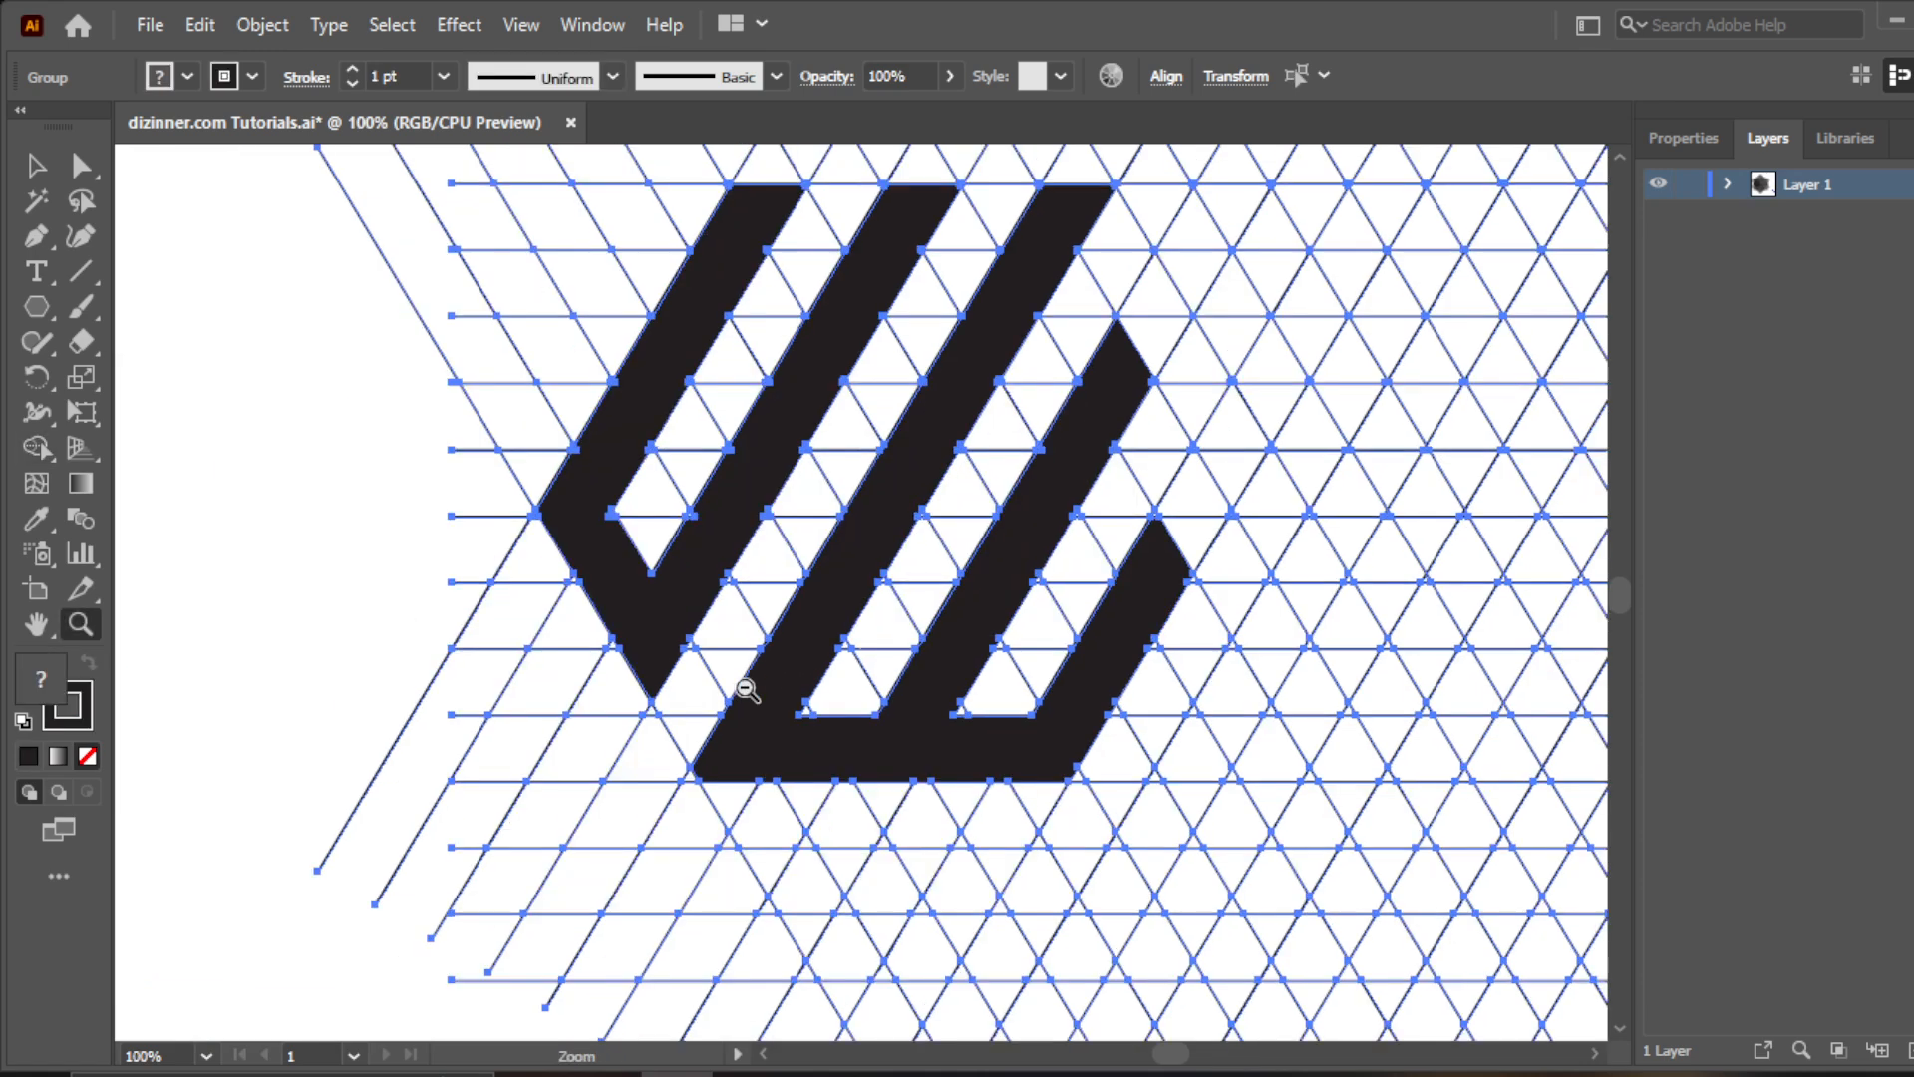
left_click(36, 624)
left_click_drag(628, 577, 1004, 561)
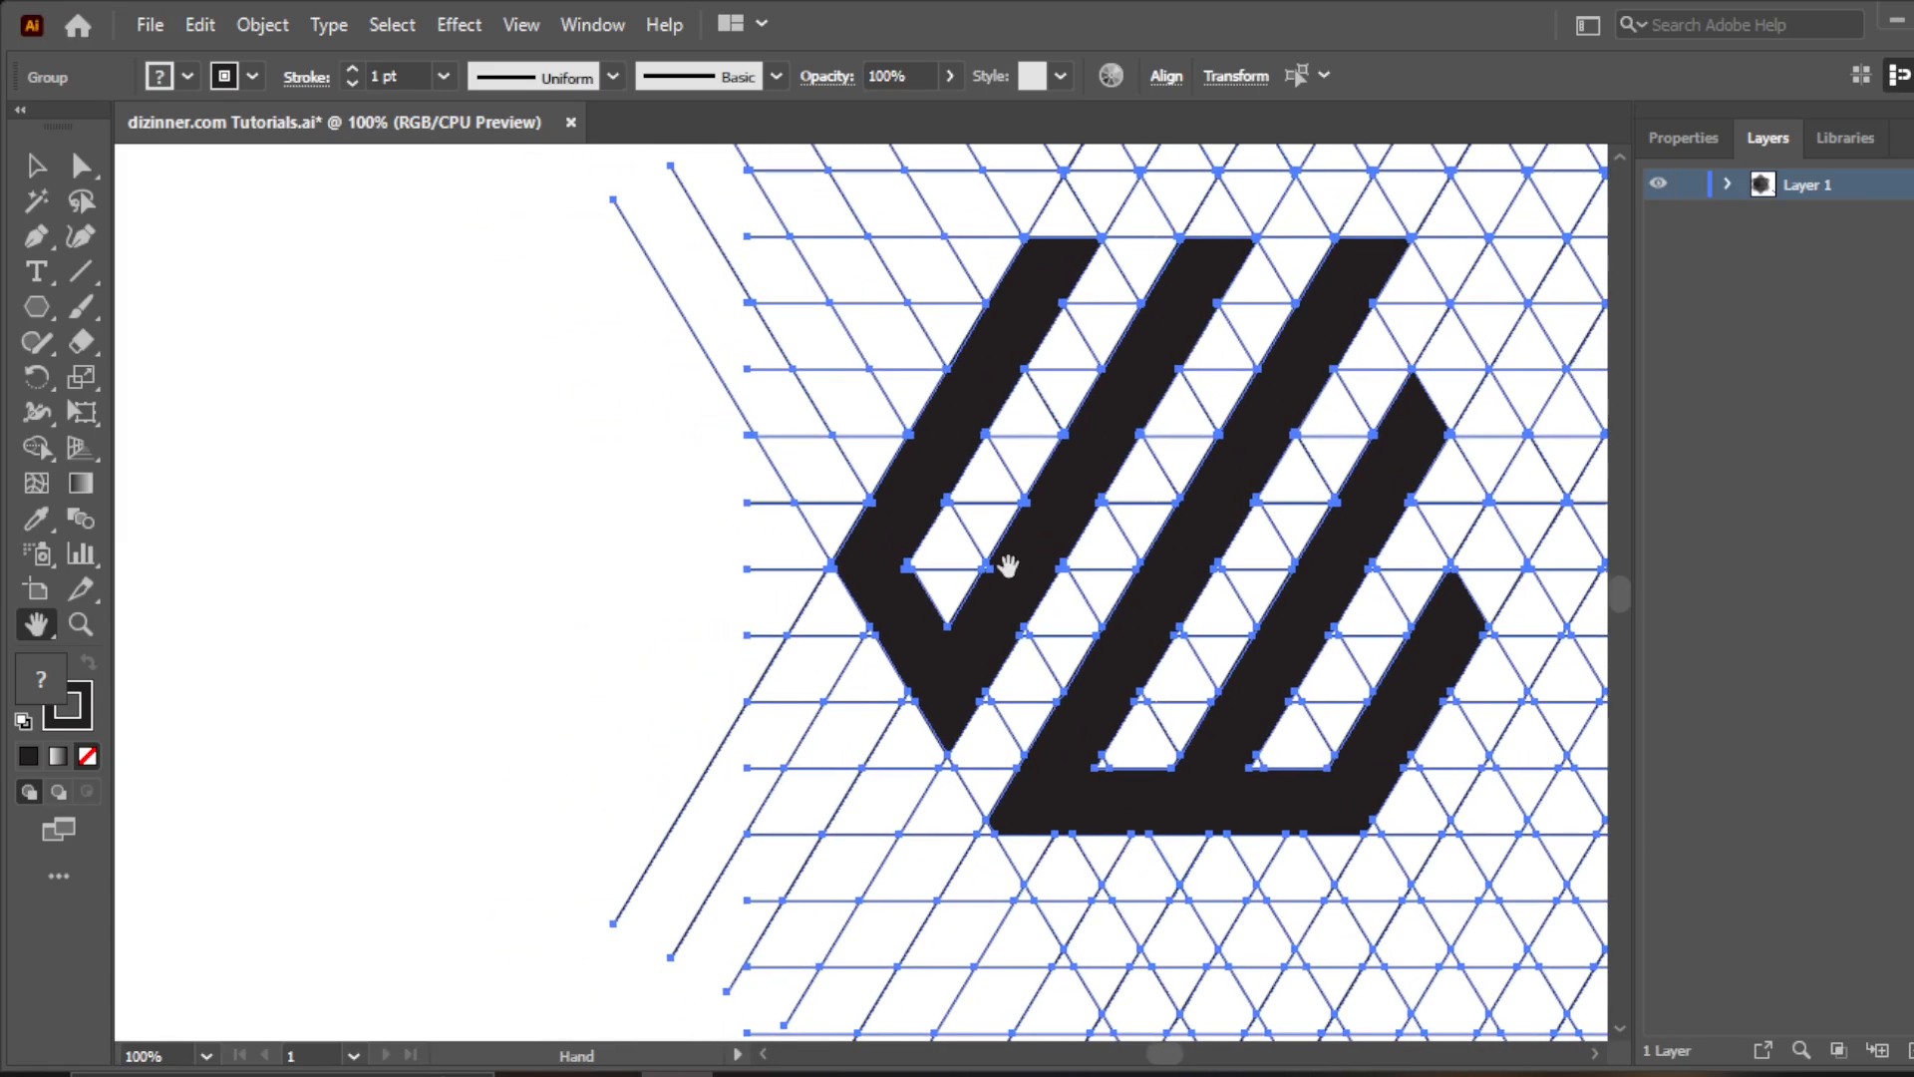
left_click(888, 440)
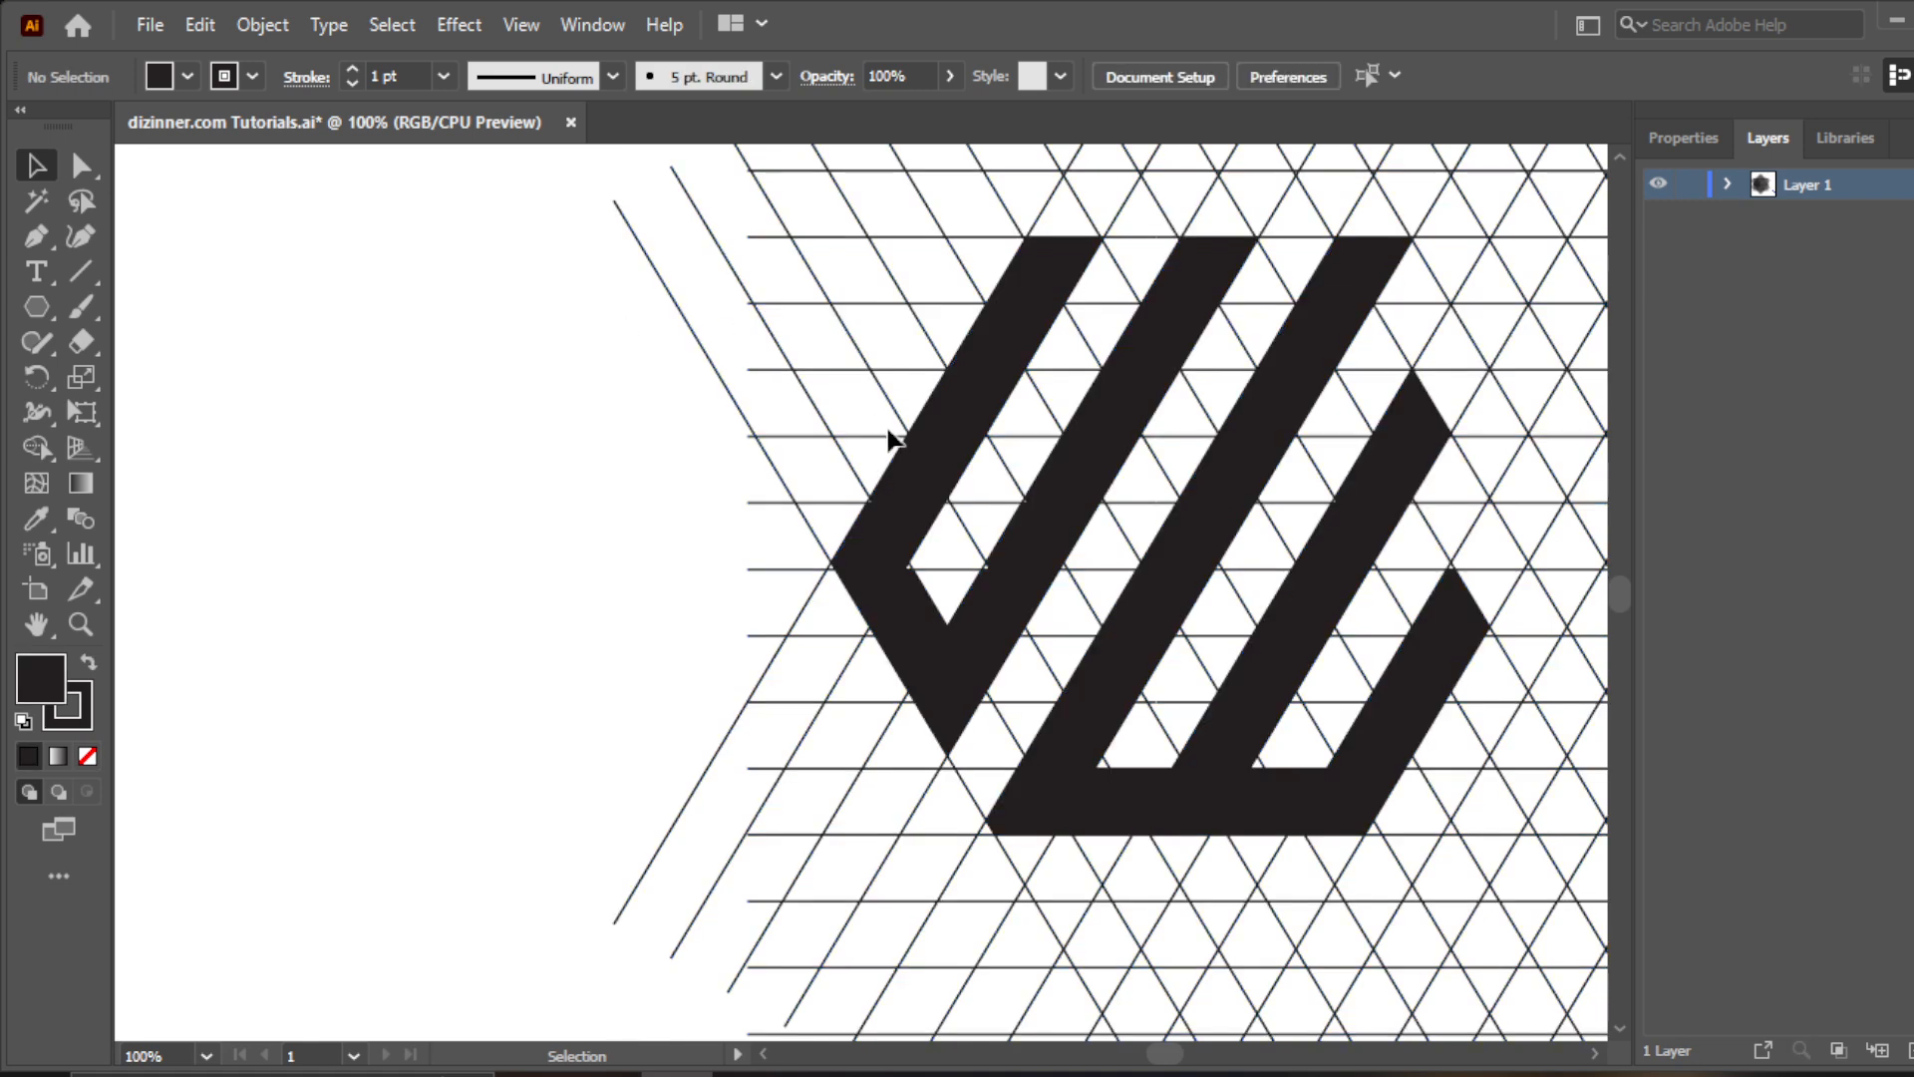
left_click(969, 416)
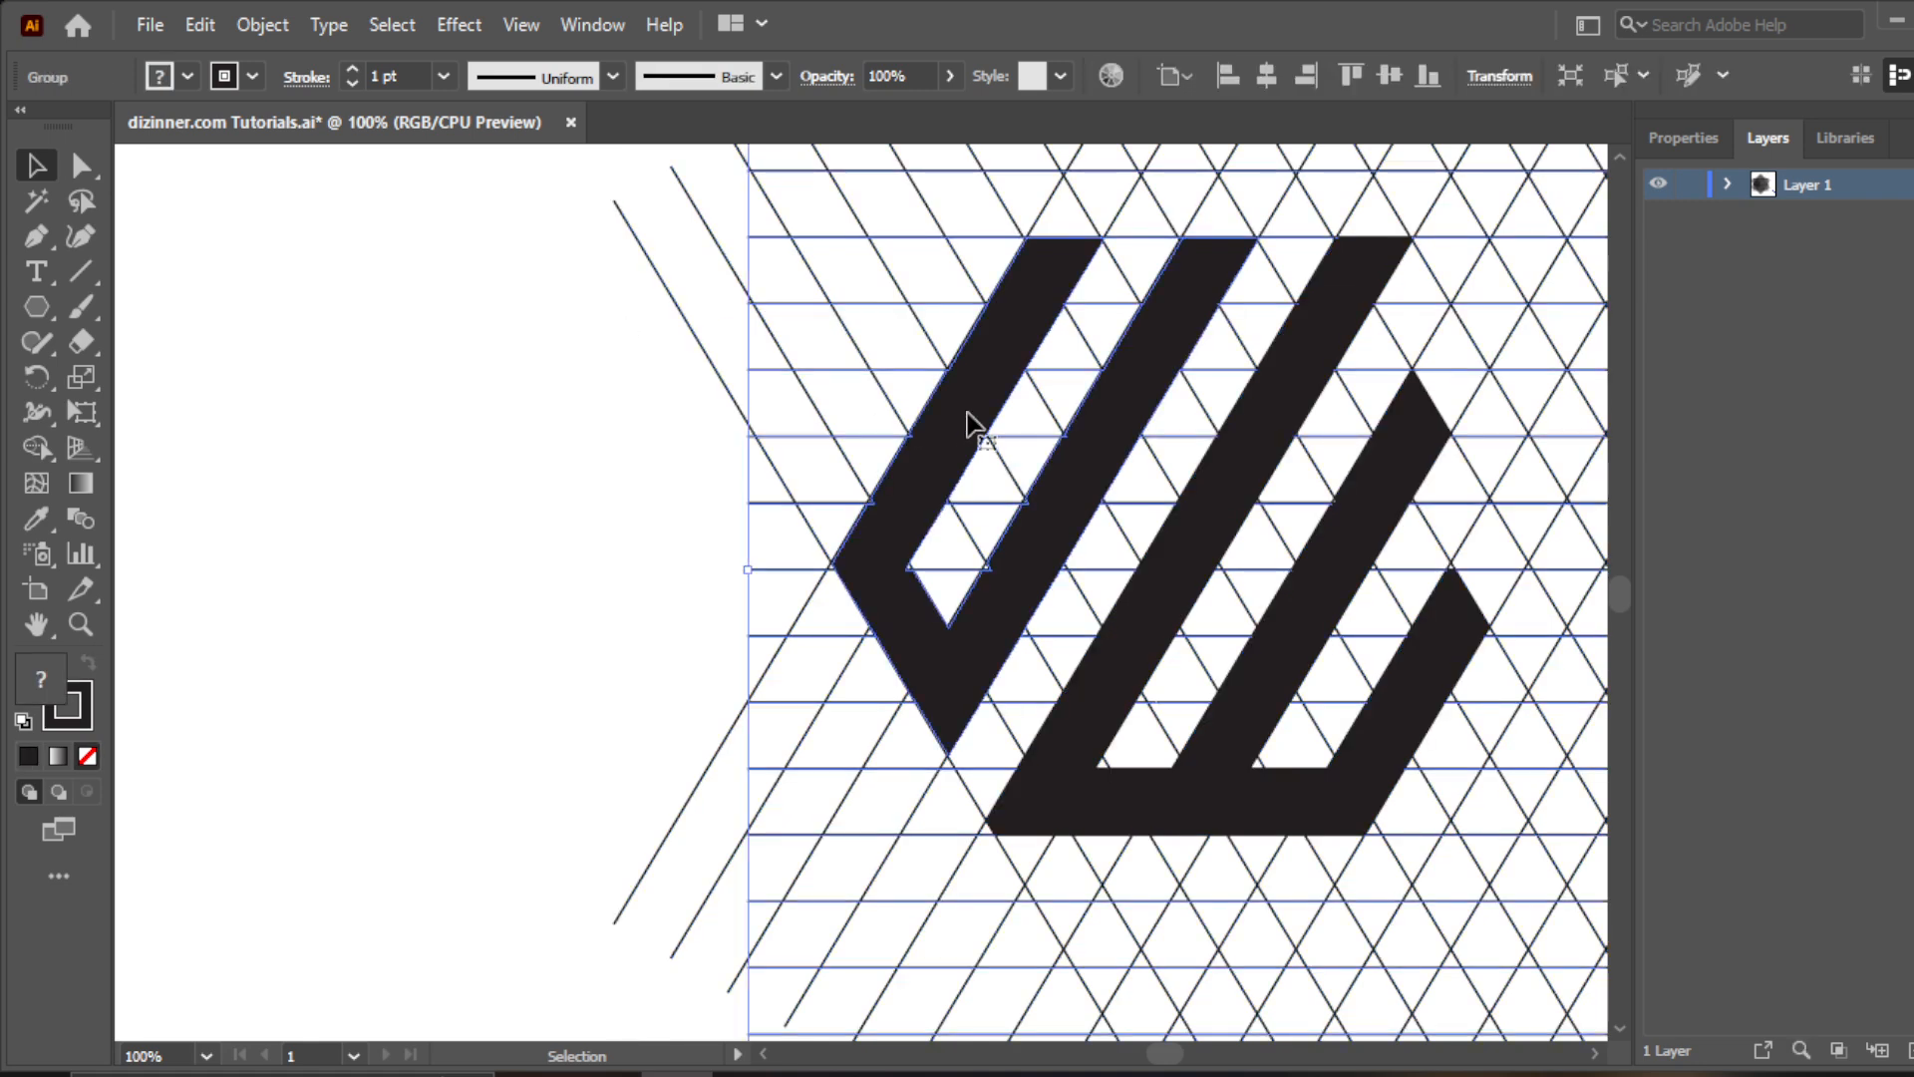
right_click(969, 417)
left_click(1074, 660)
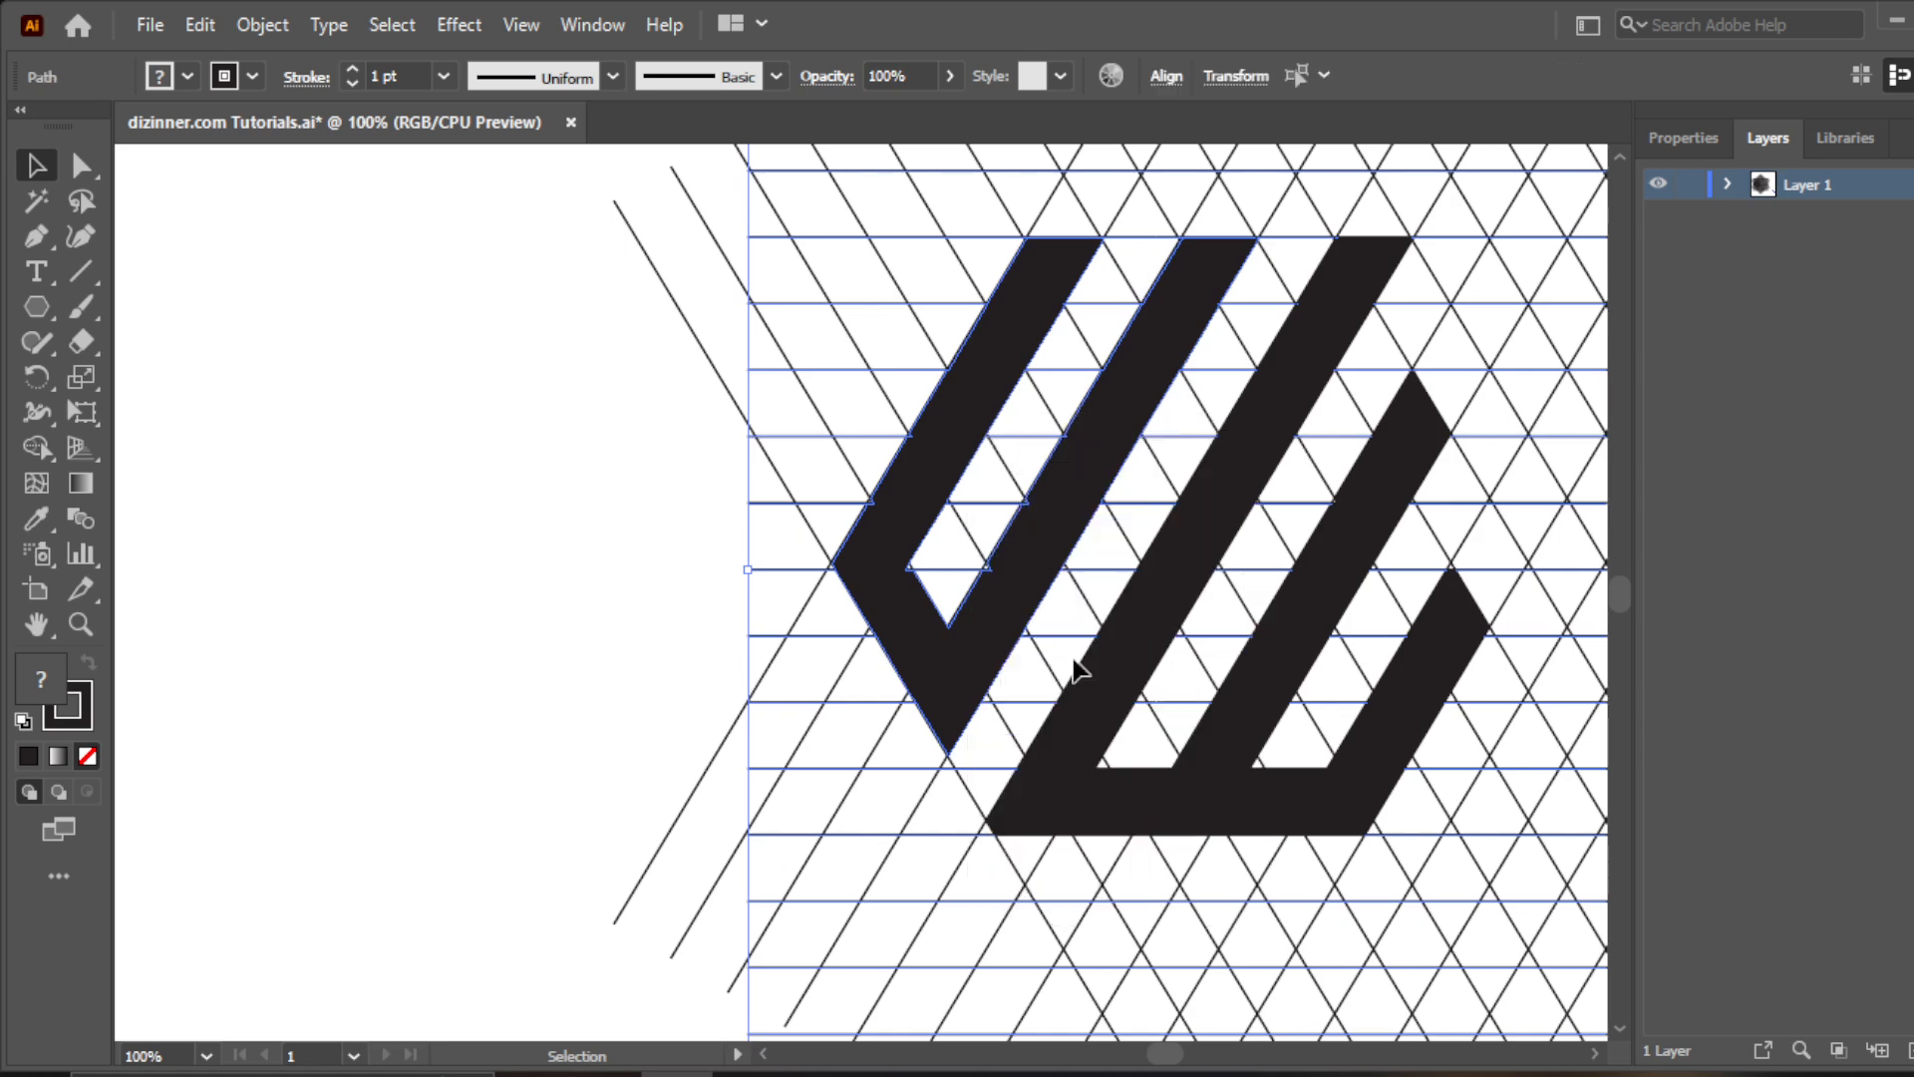
left_click(510, 588)
Ungroup the slanted line group that contains the three-bar black shape
left_click(990, 389)
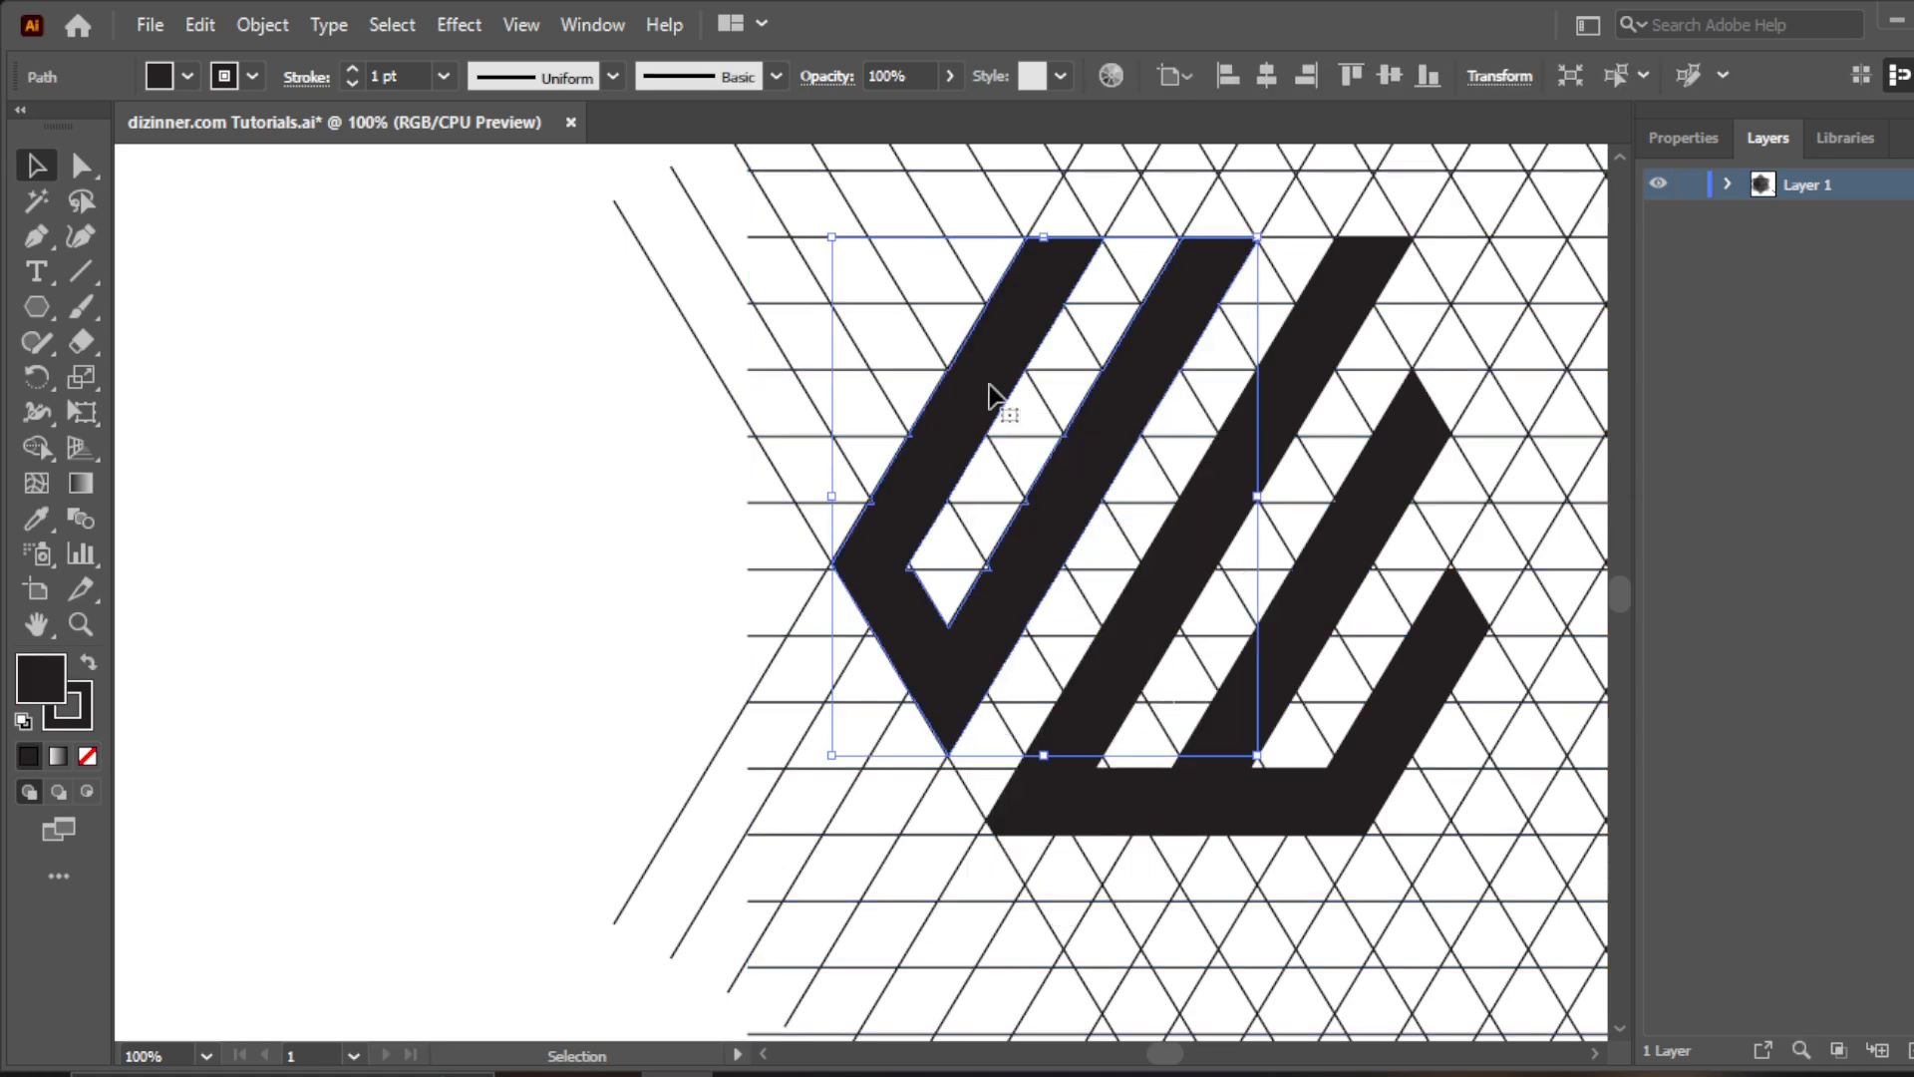
left_click(1321, 362, "shift")
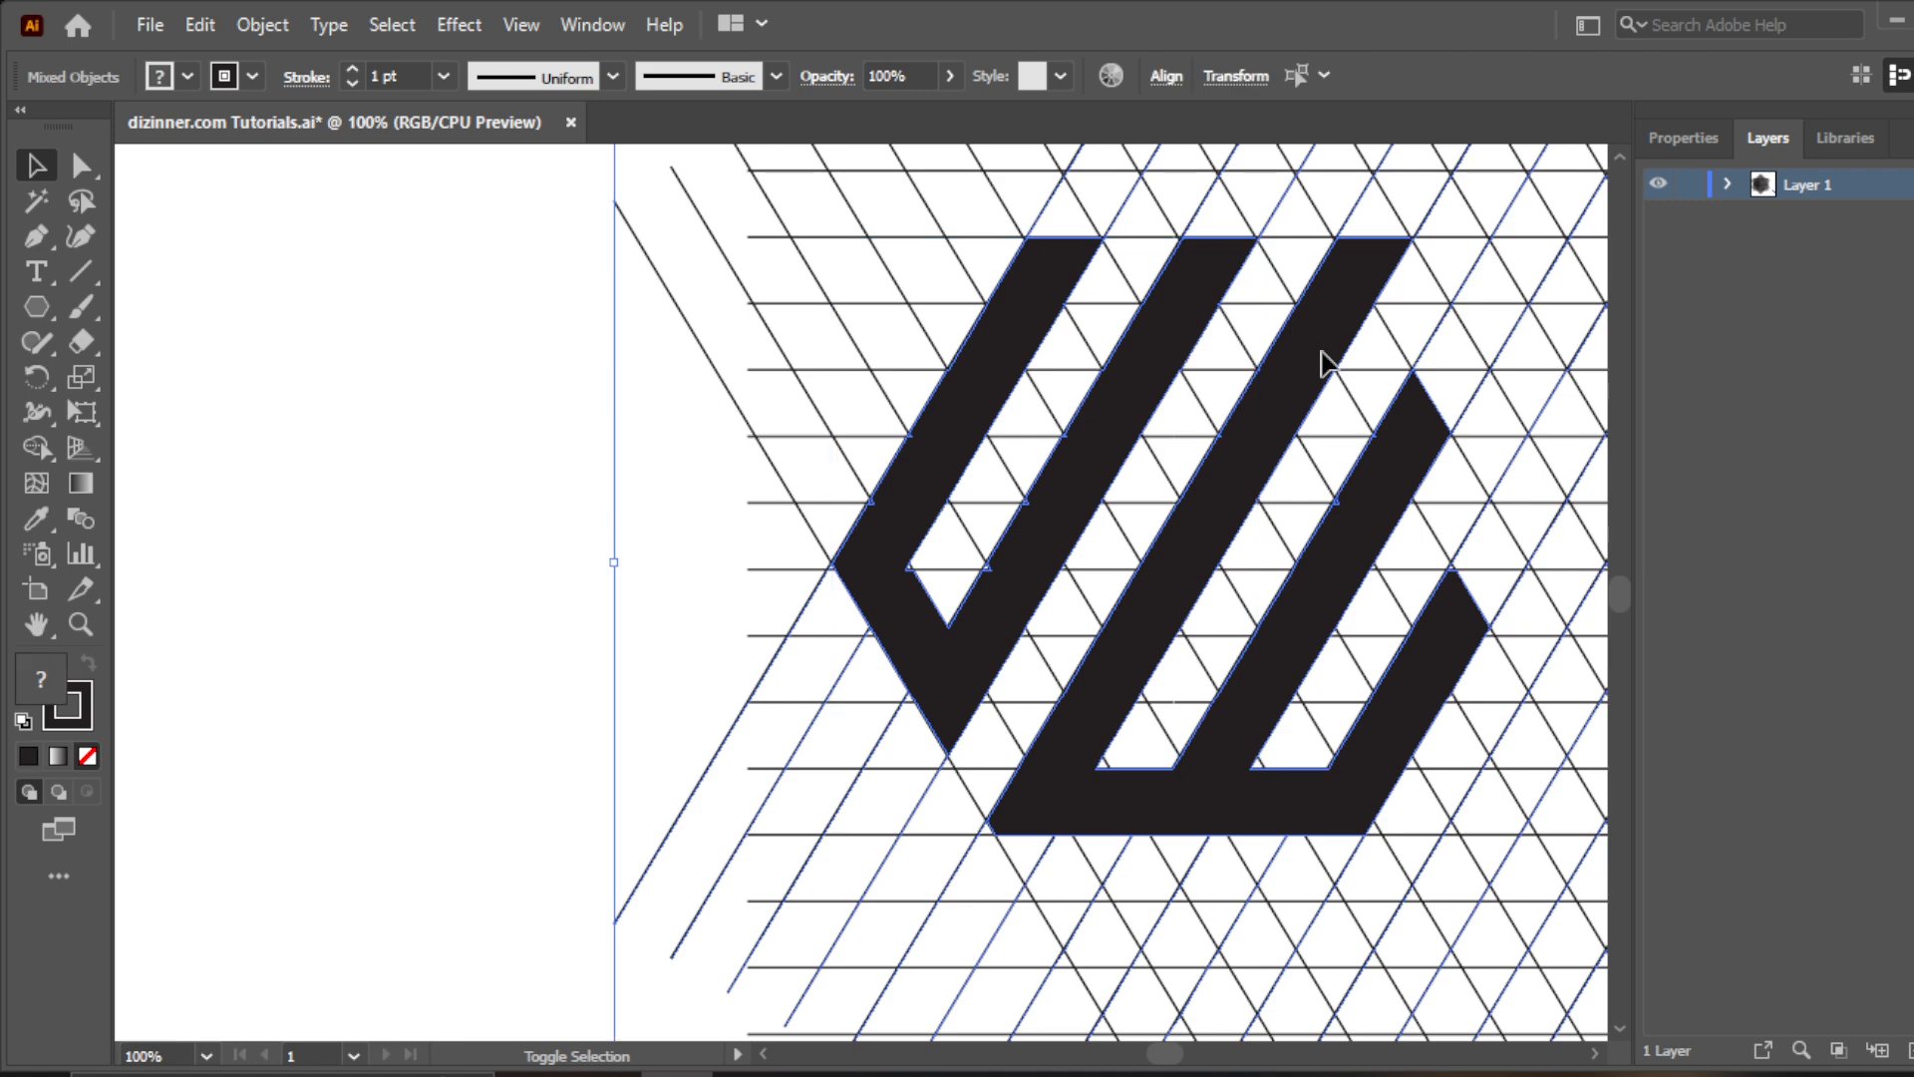
right_click(1325, 361)
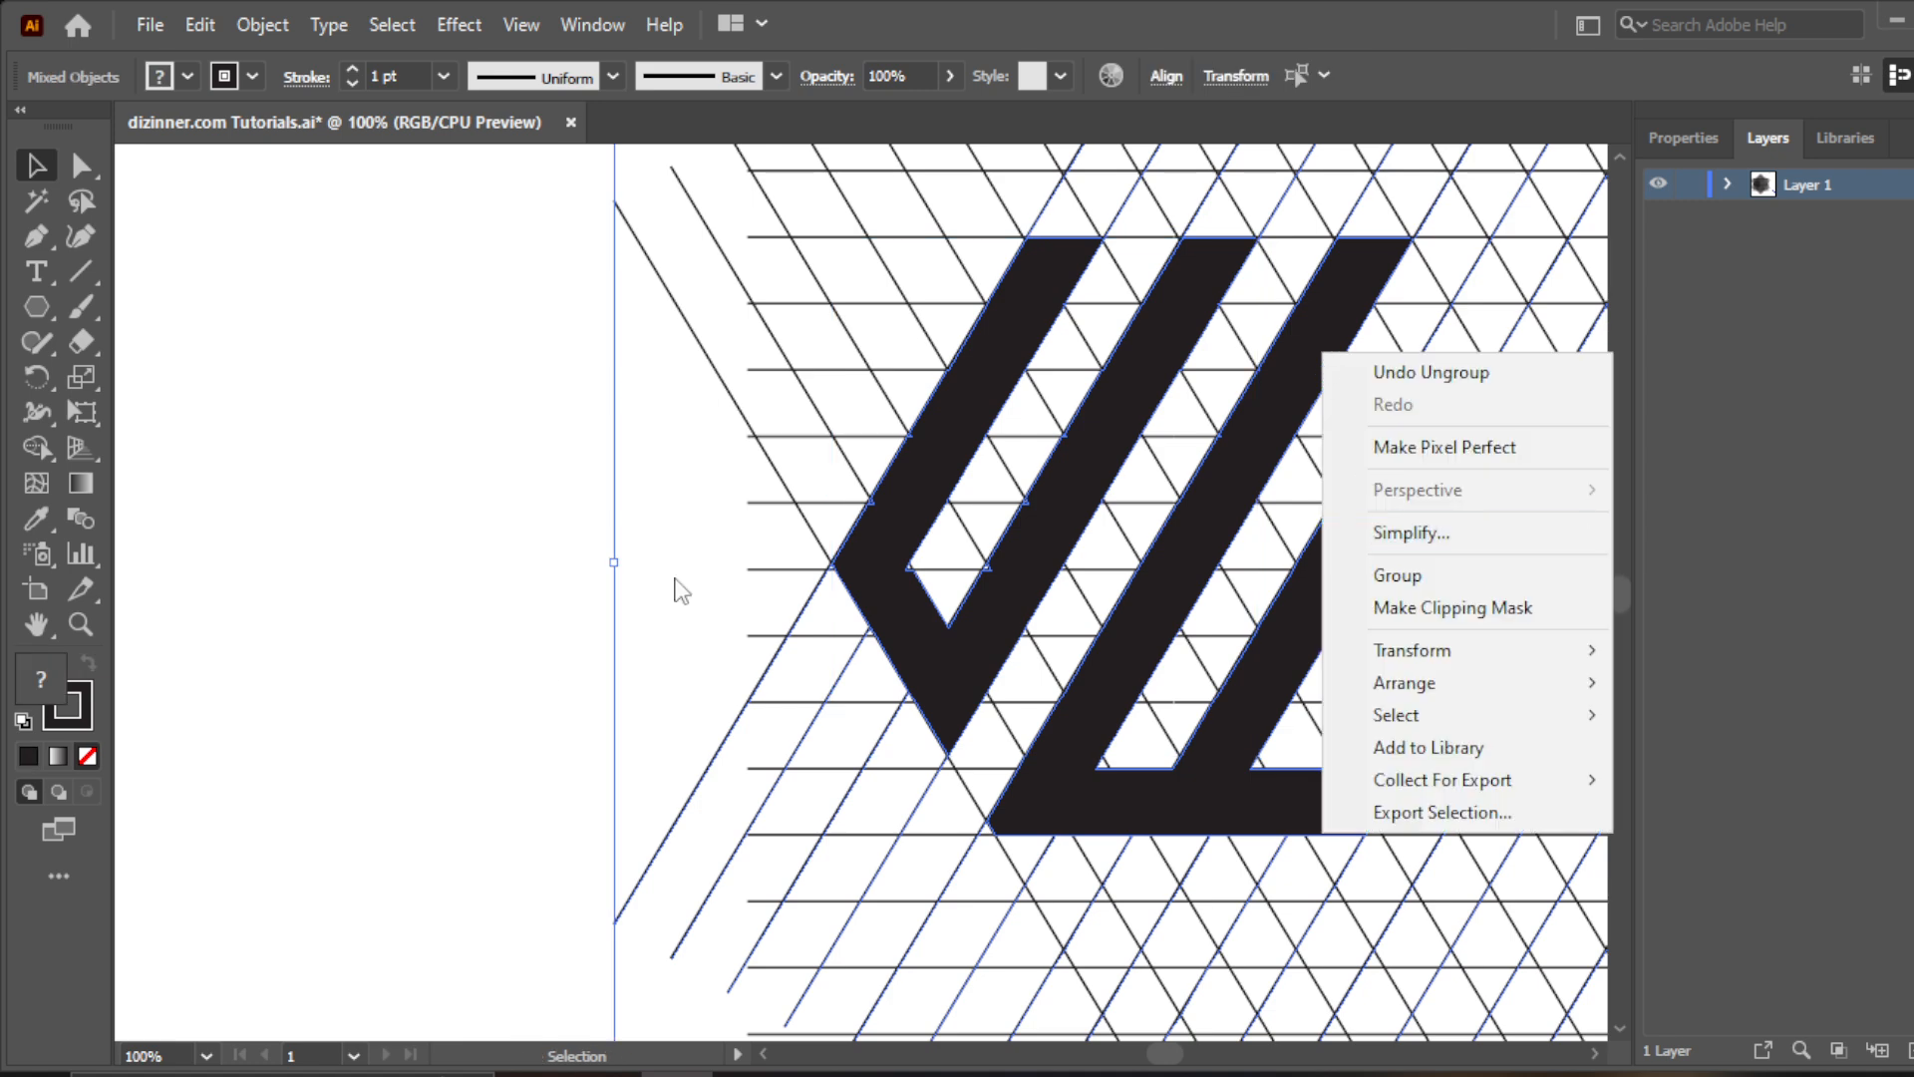
left_click(439, 660)
left_click(439, 660)
left_click(1250, 441)
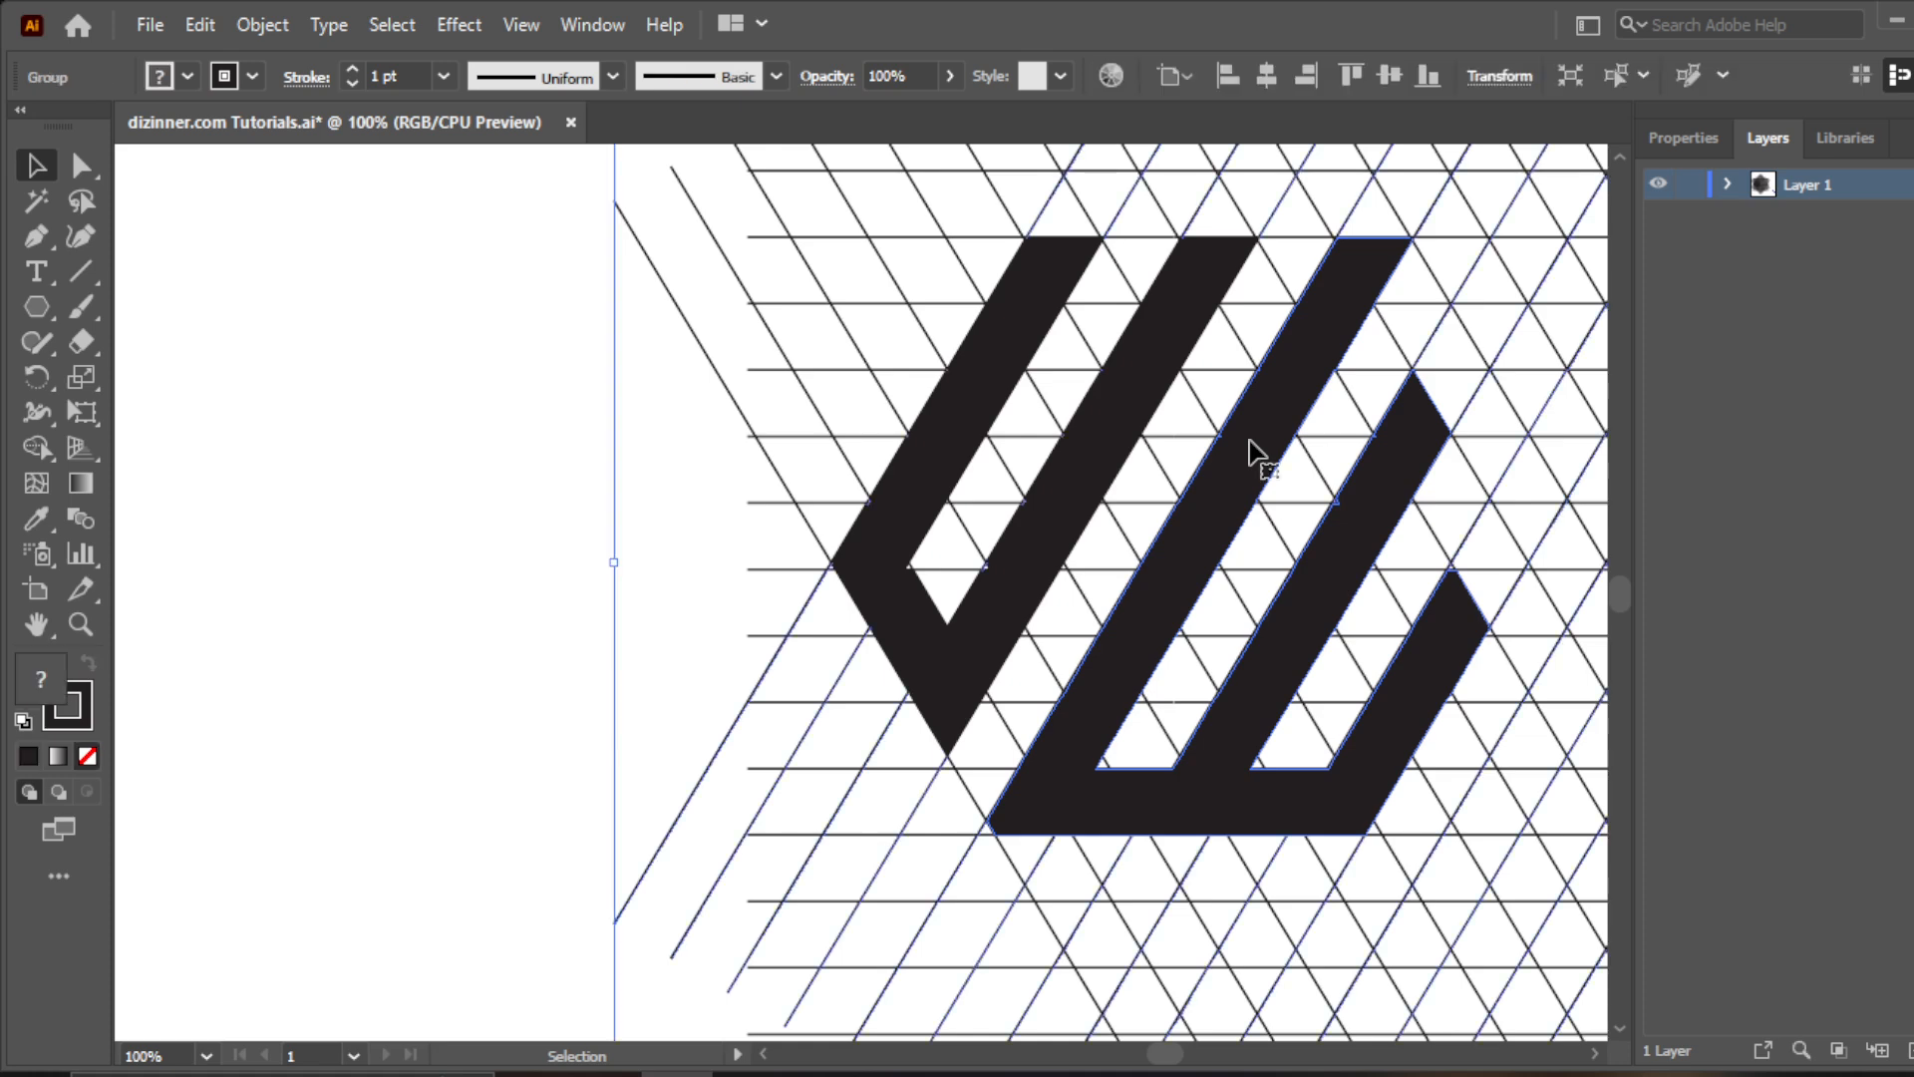
right_click(1250, 441)
left_click(1365, 683)
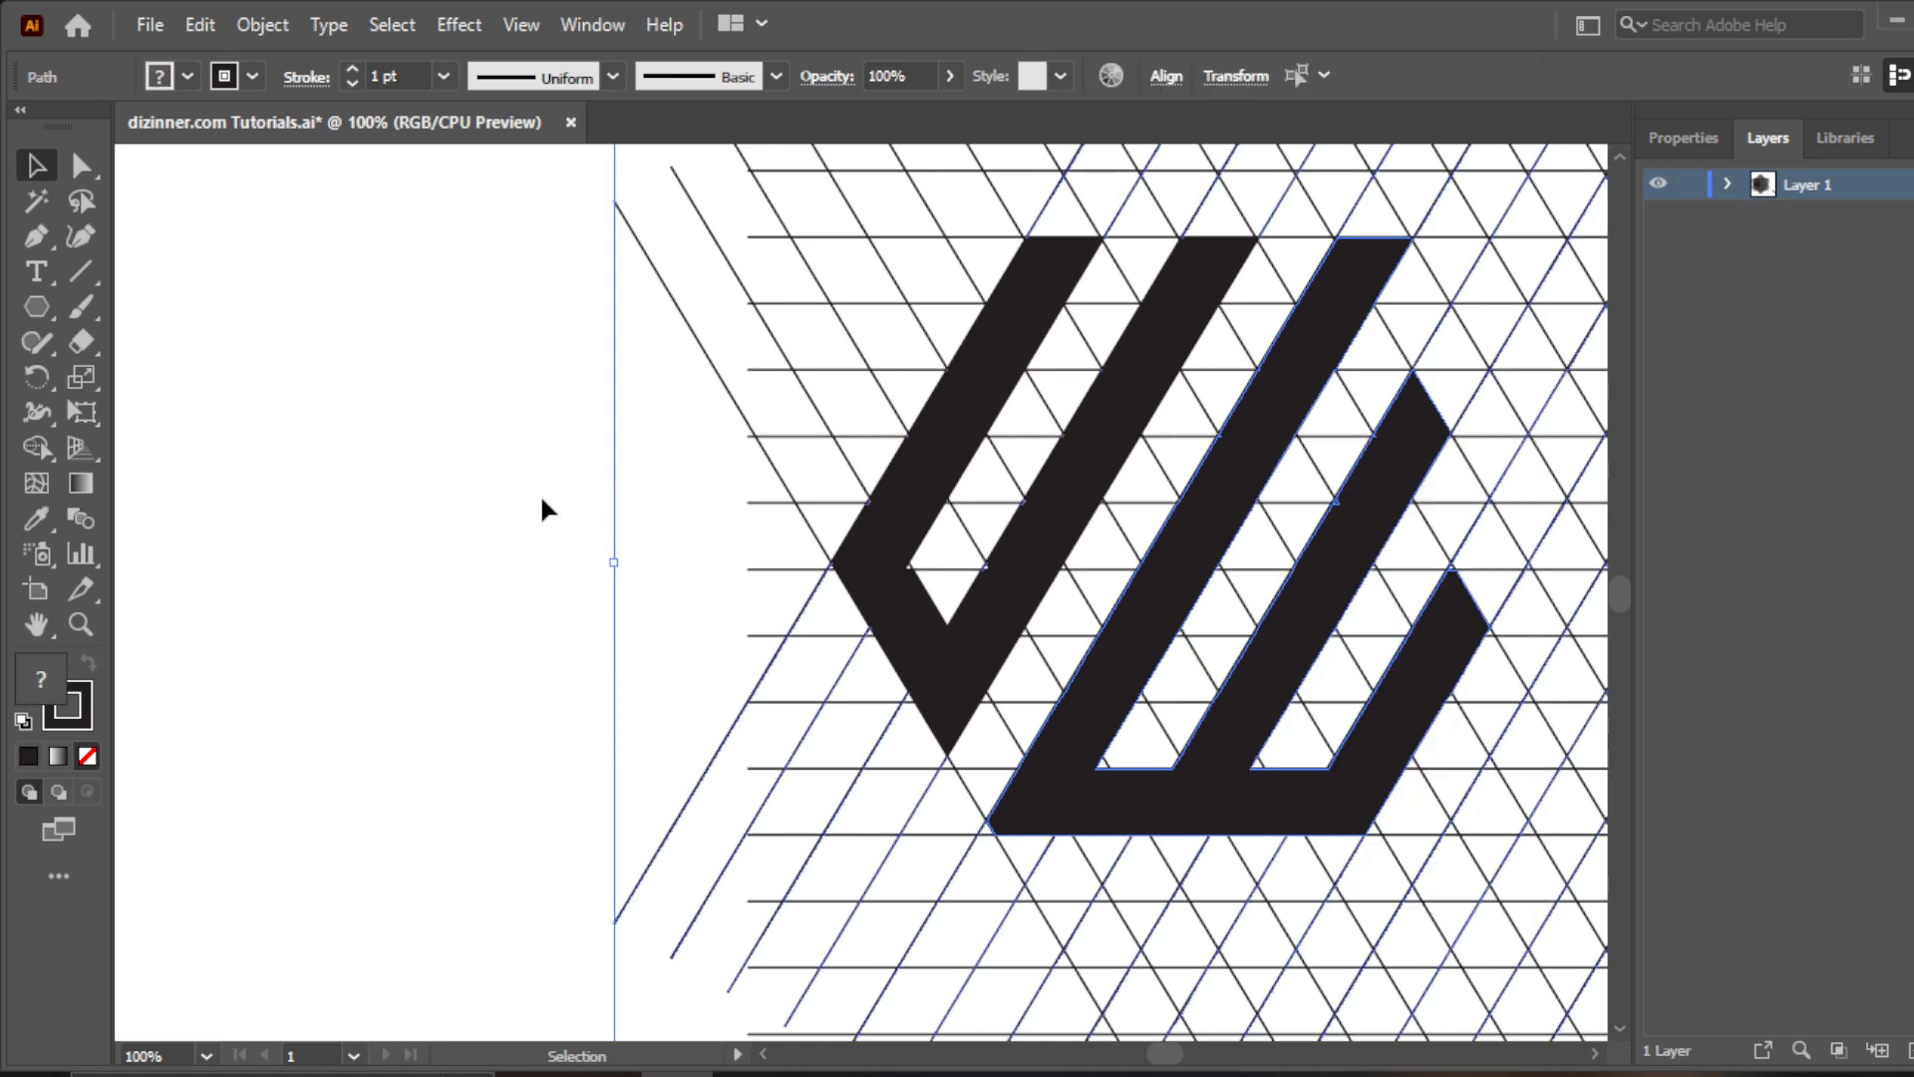
left_click(1079, 654)
Select both black shapes and place a copy of them on the empty canvas to the left of the grid
left_click(1269, 722)
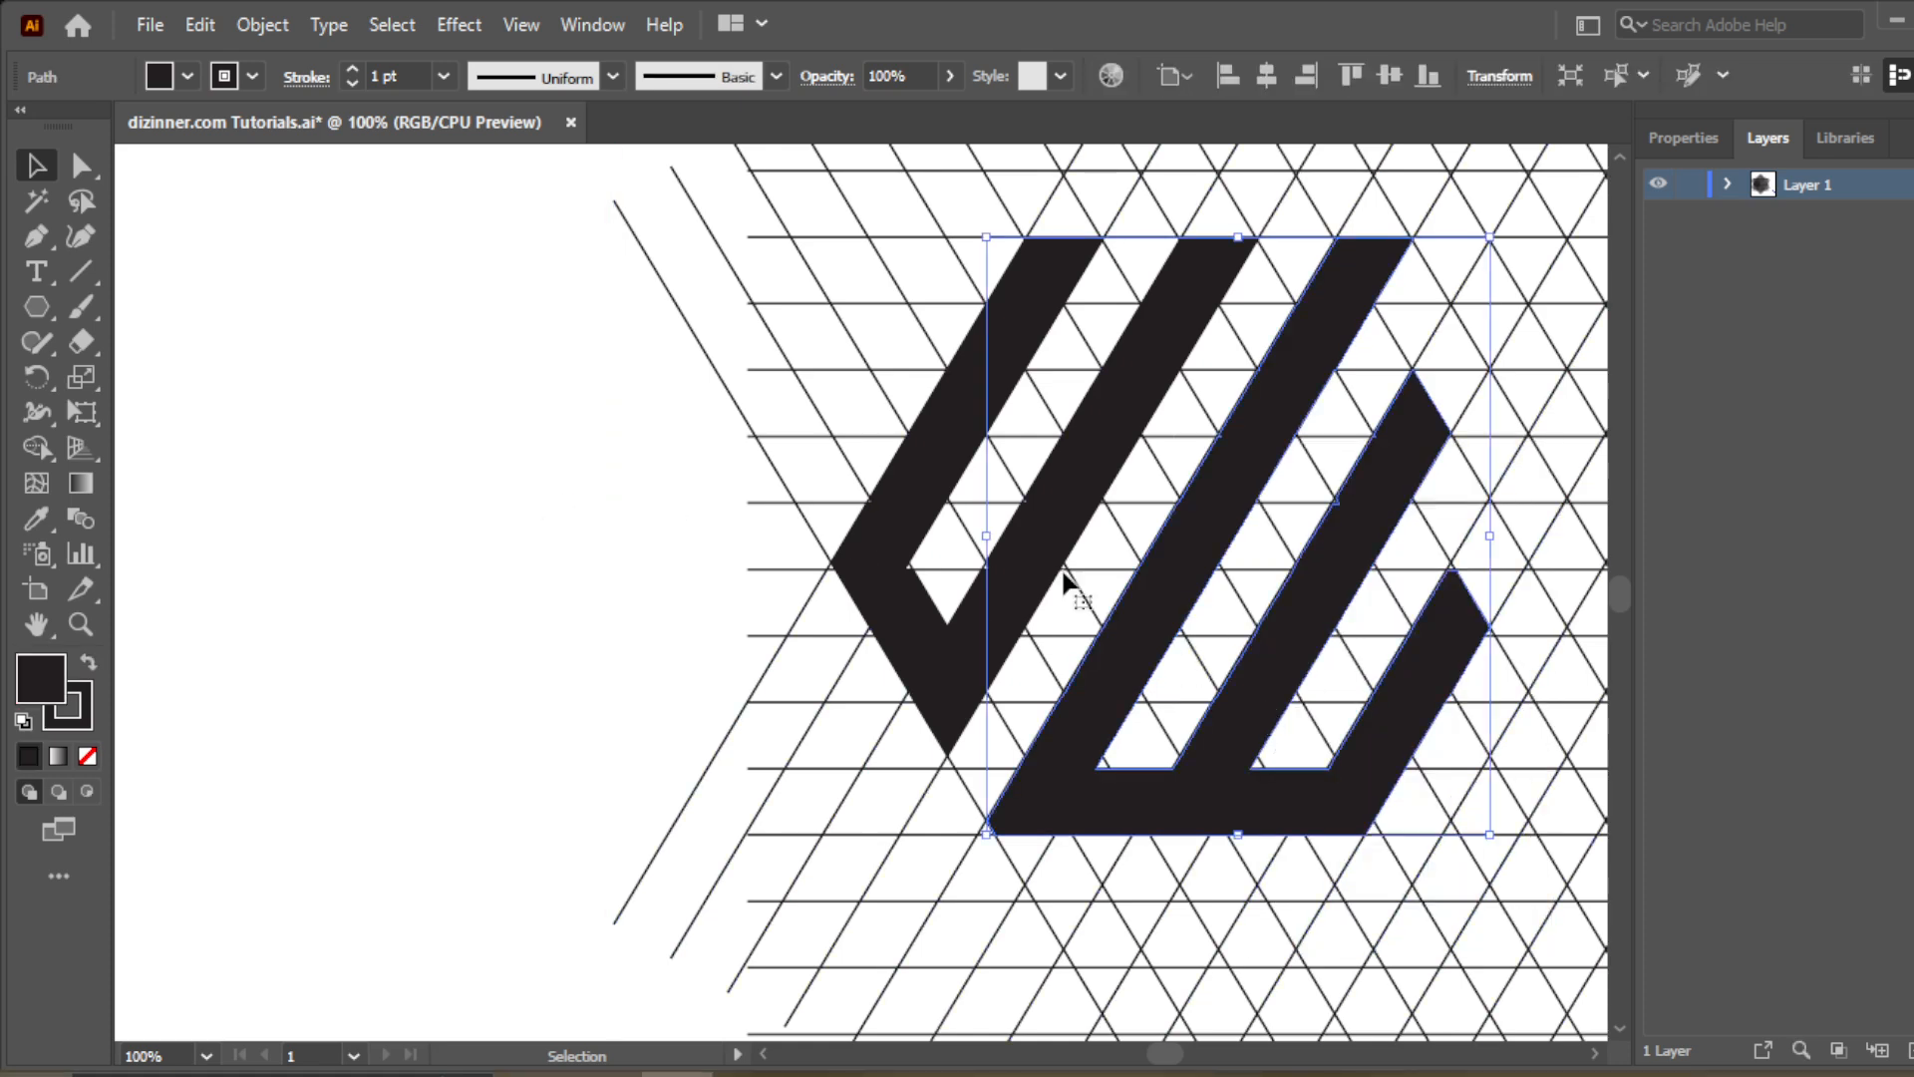
left_click(1038, 529, "shift")
left_click(1037, 528, "shift")
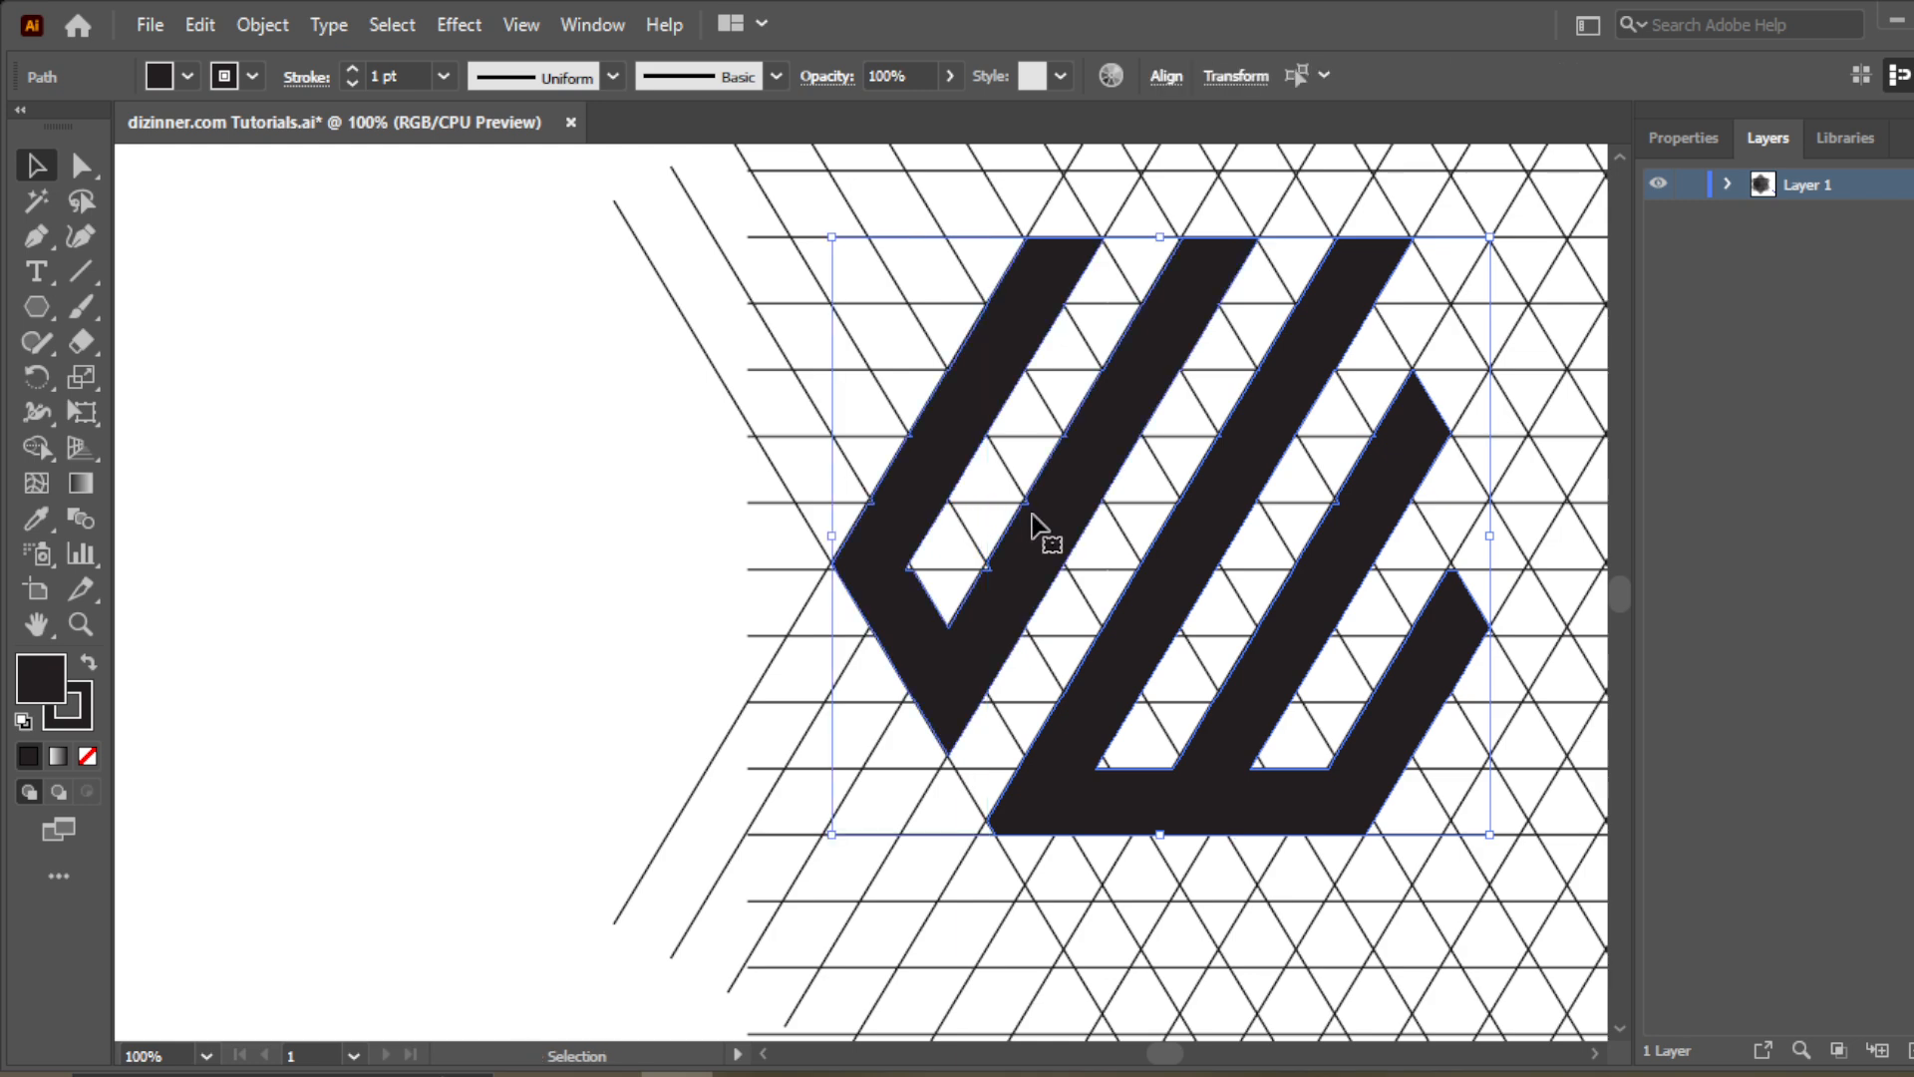
left_click_drag(1038, 525, 257, 539)
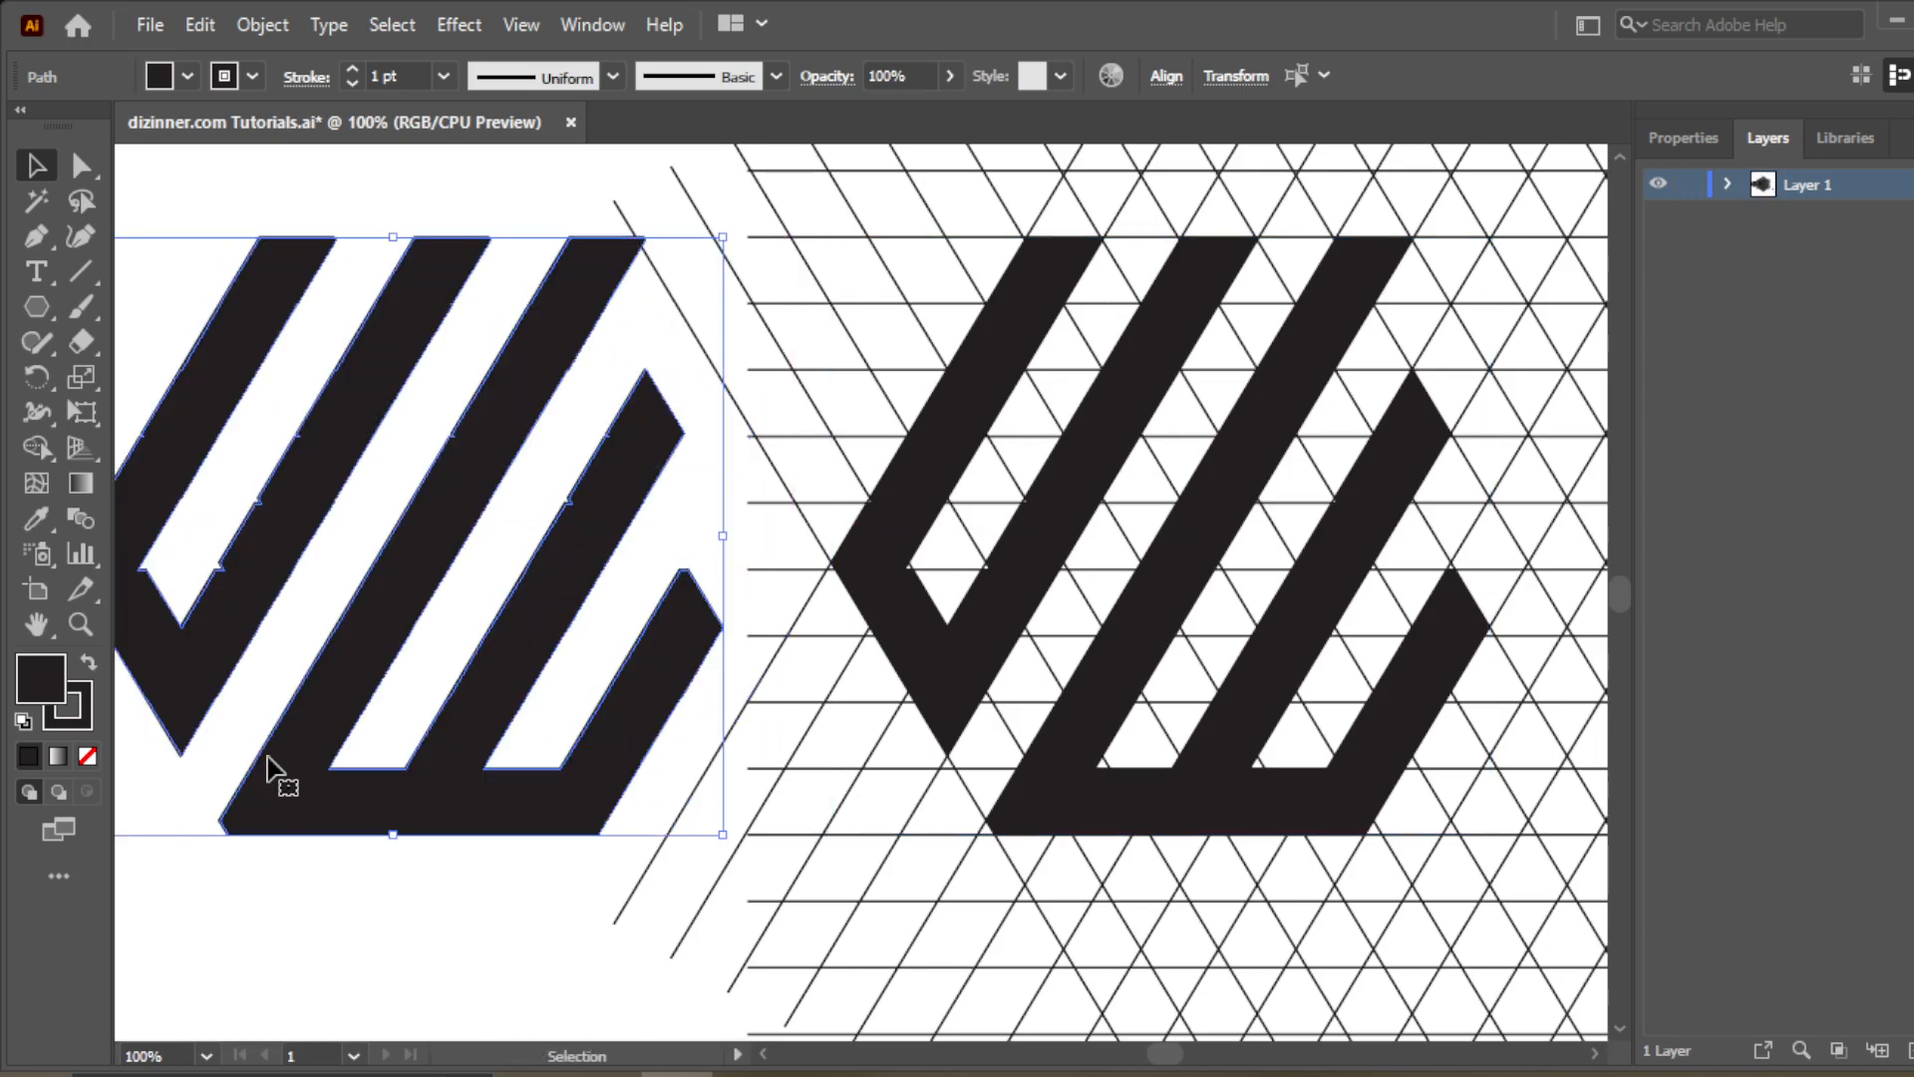
left_click(331, 917)
left_click(38, 623)
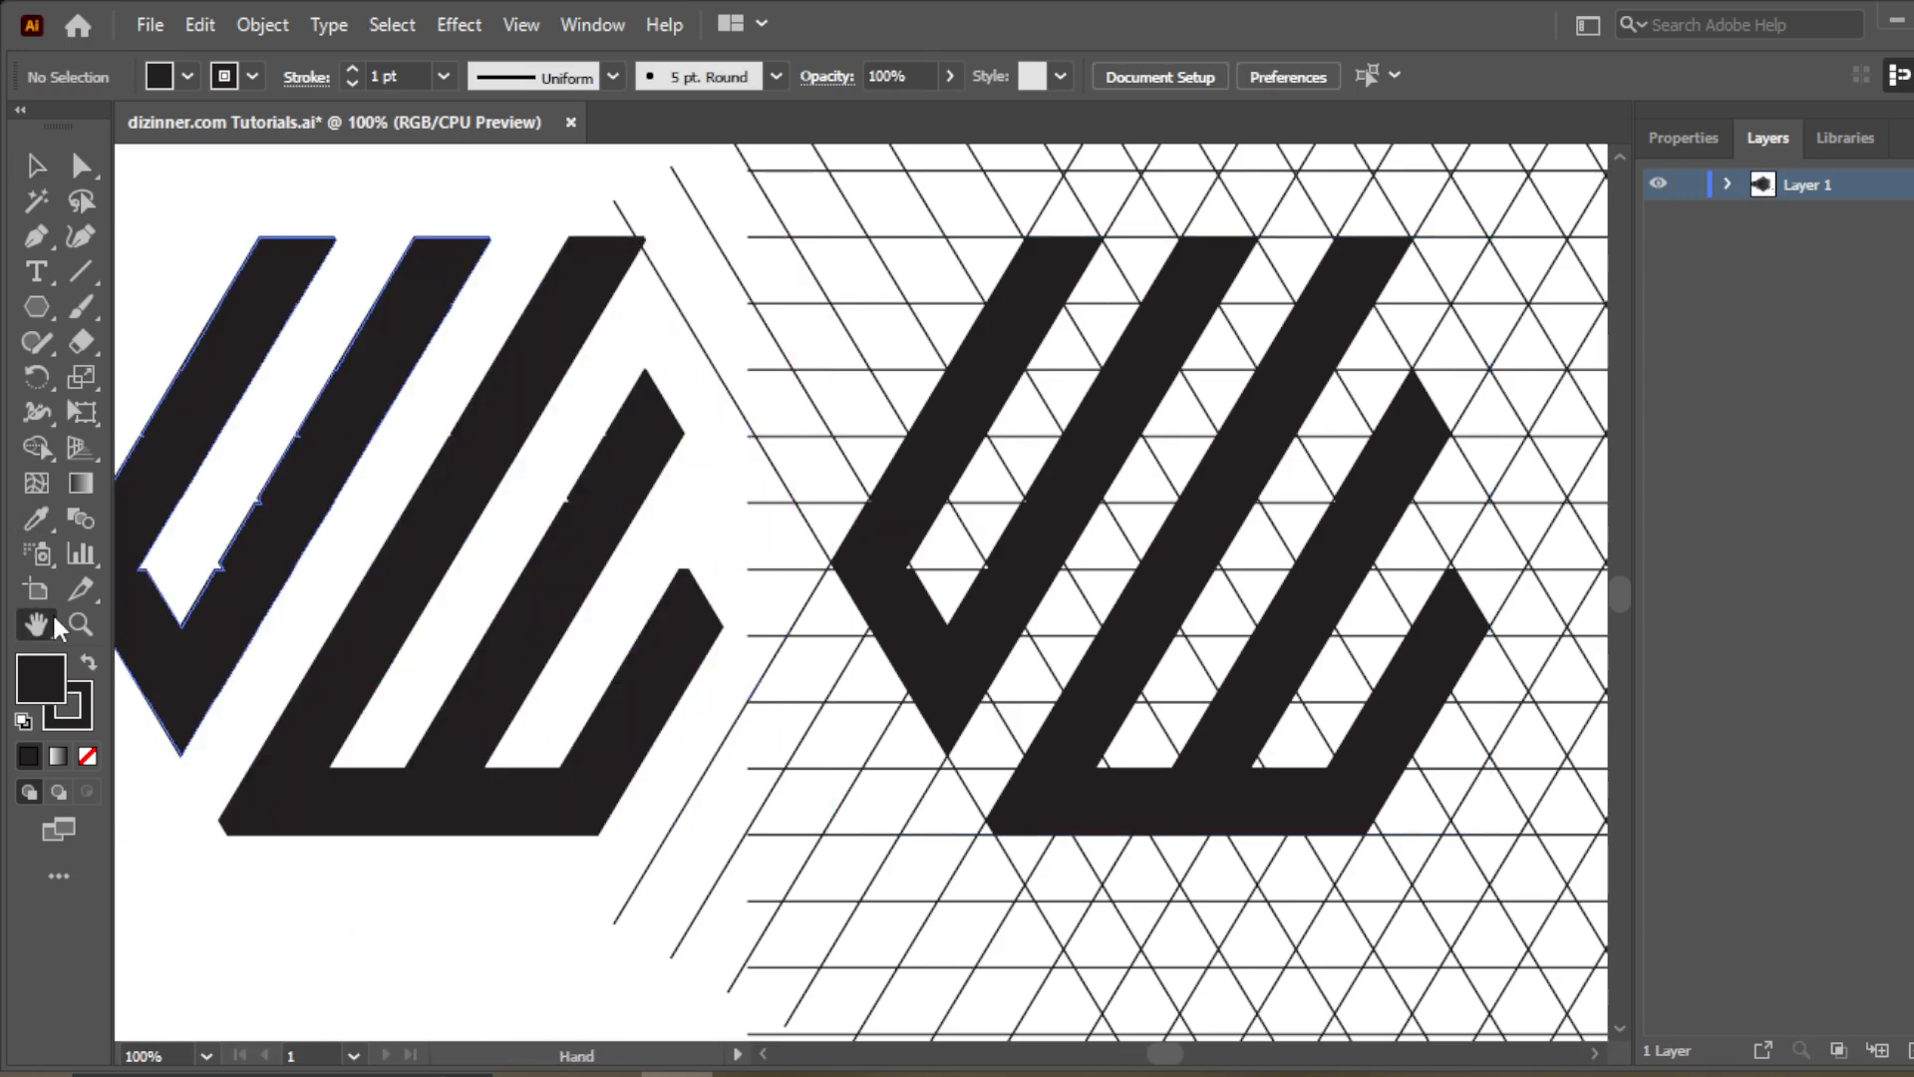
left_click_drag(374, 651, 397, 666)
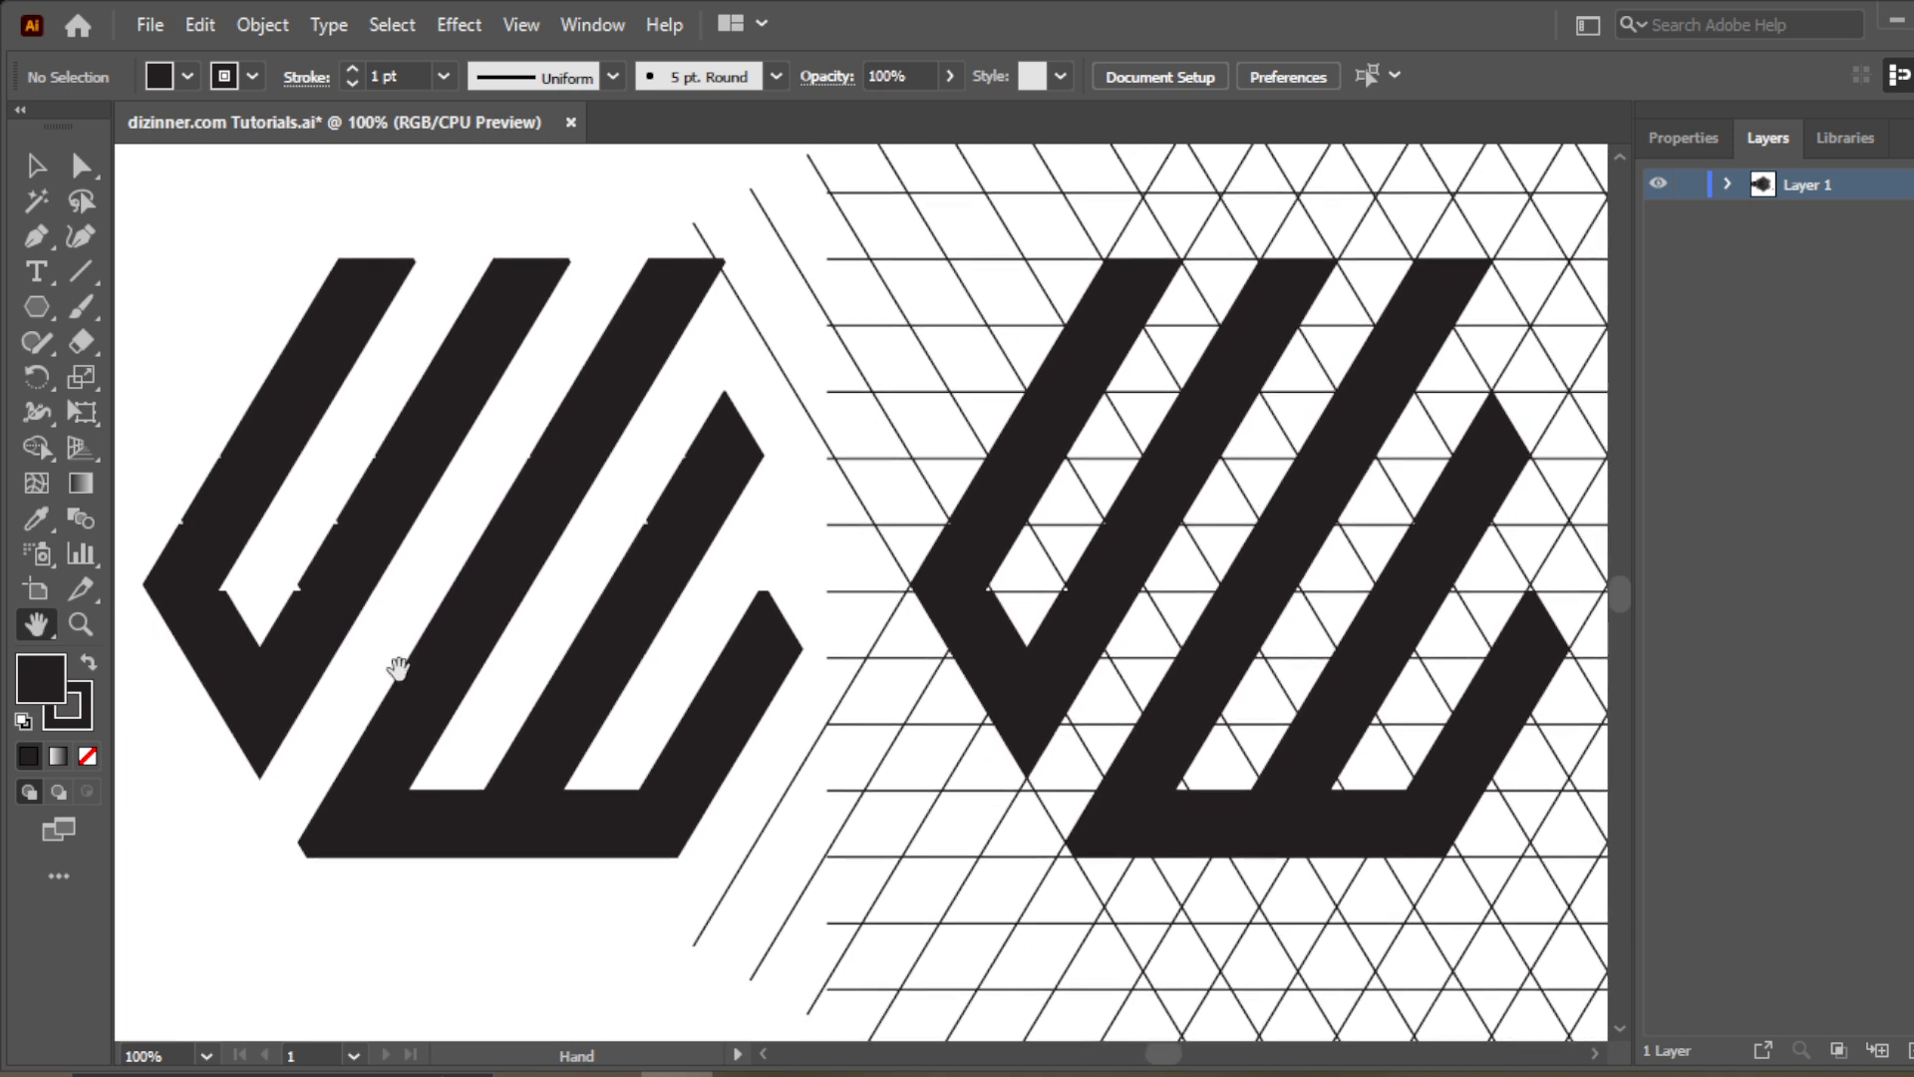